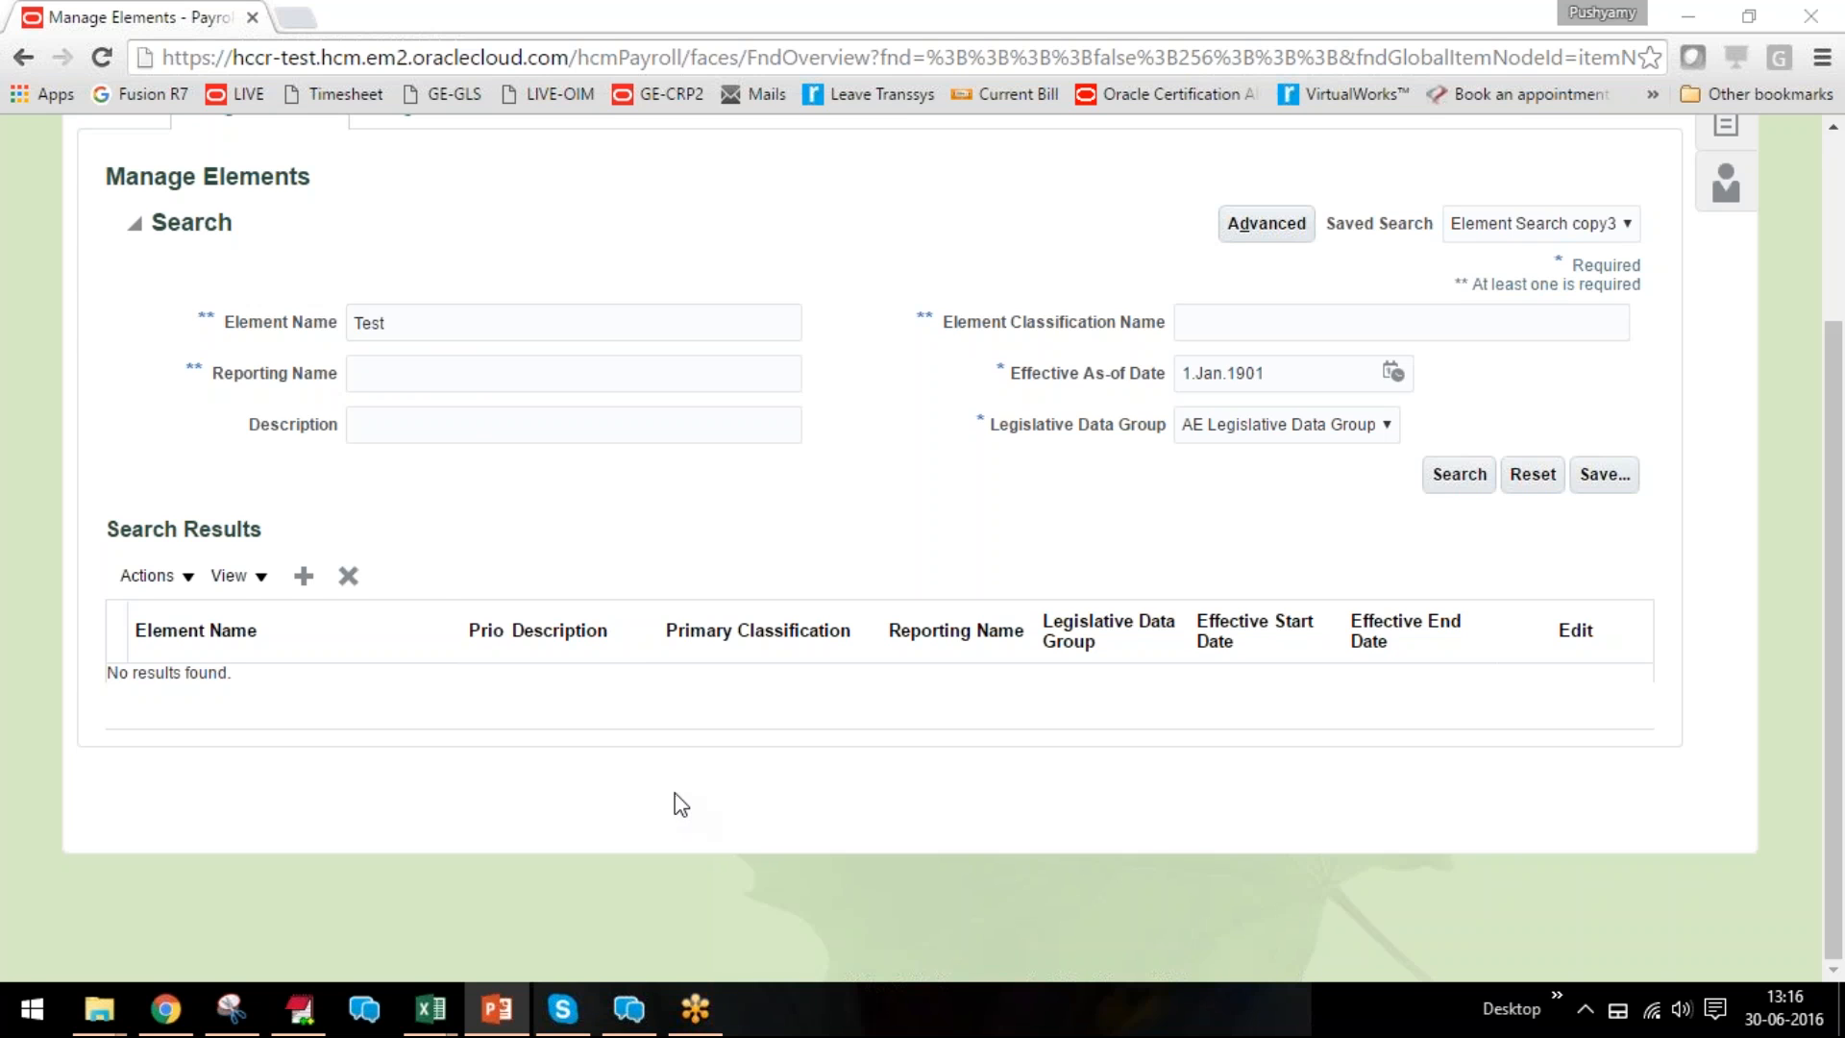
# Start a new element with primary classification Absences and secondary classification Vacation, and continue to its basic information.
pyautogui.click(303, 578)
pyautogui.click(303, 576)
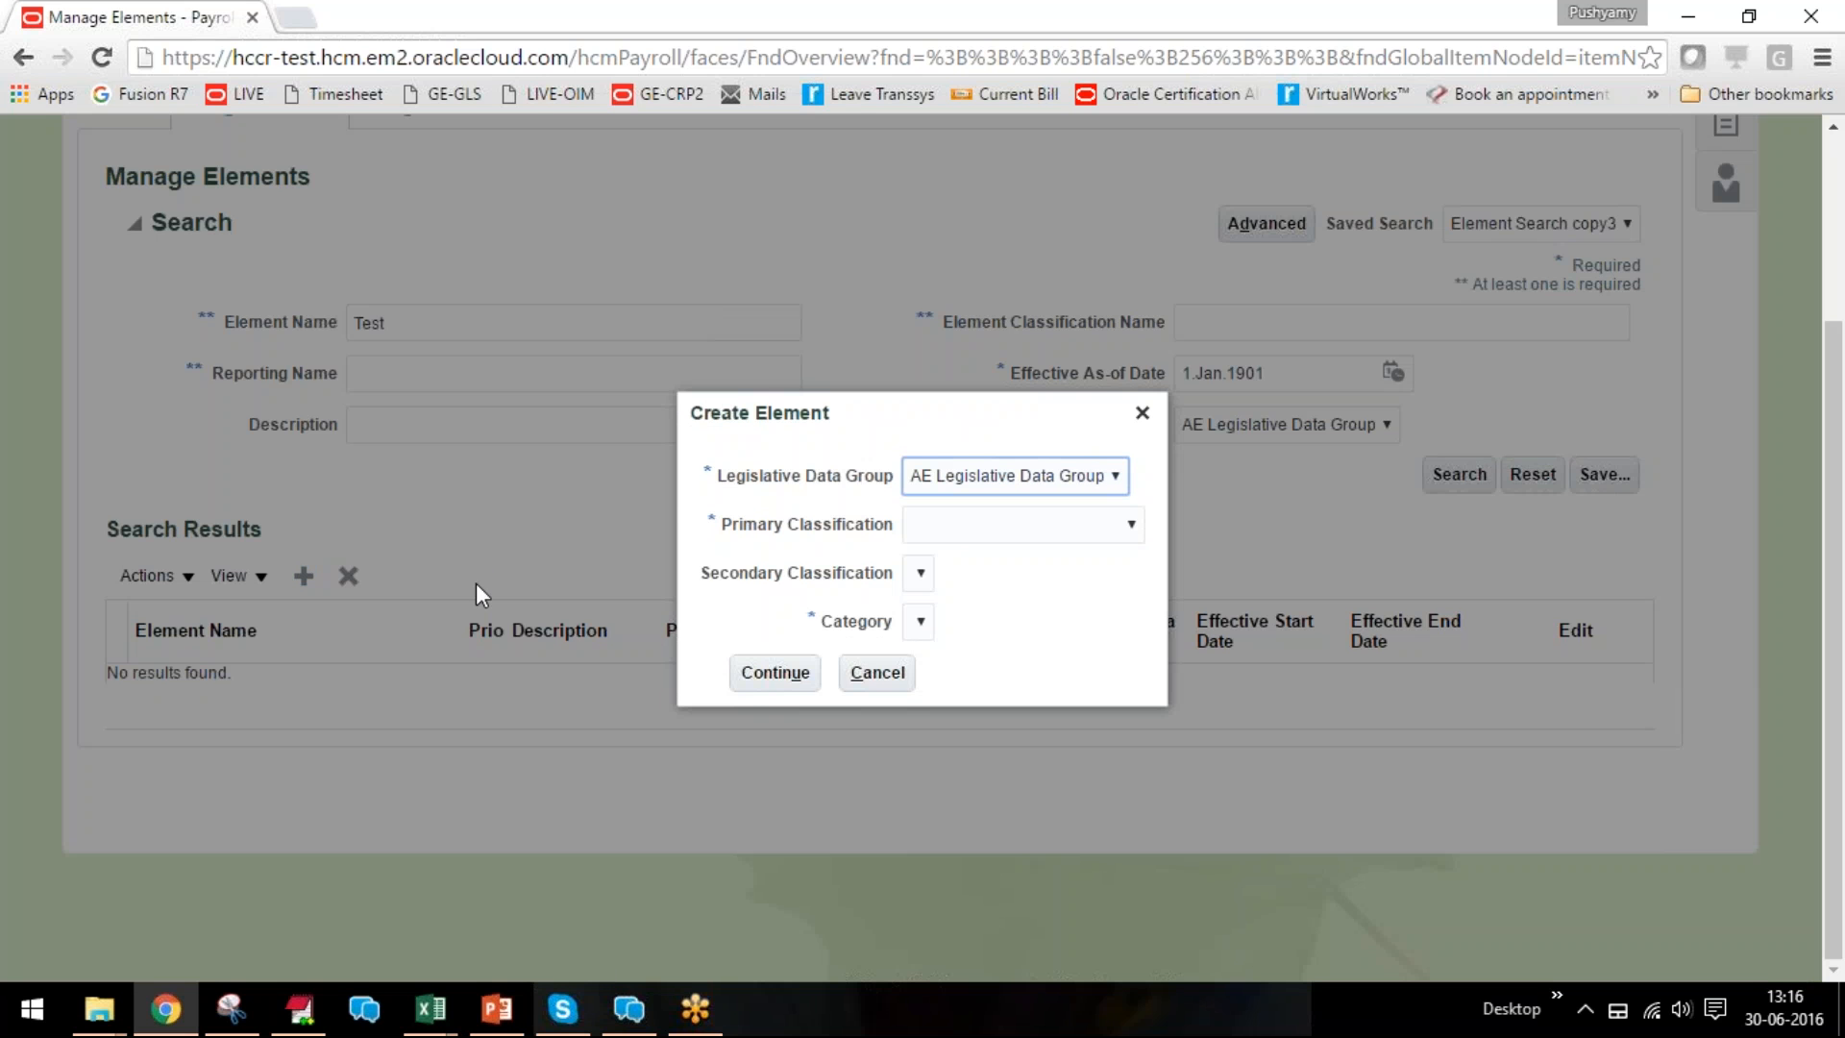
pyautogui.scroll(1, 476, 583)
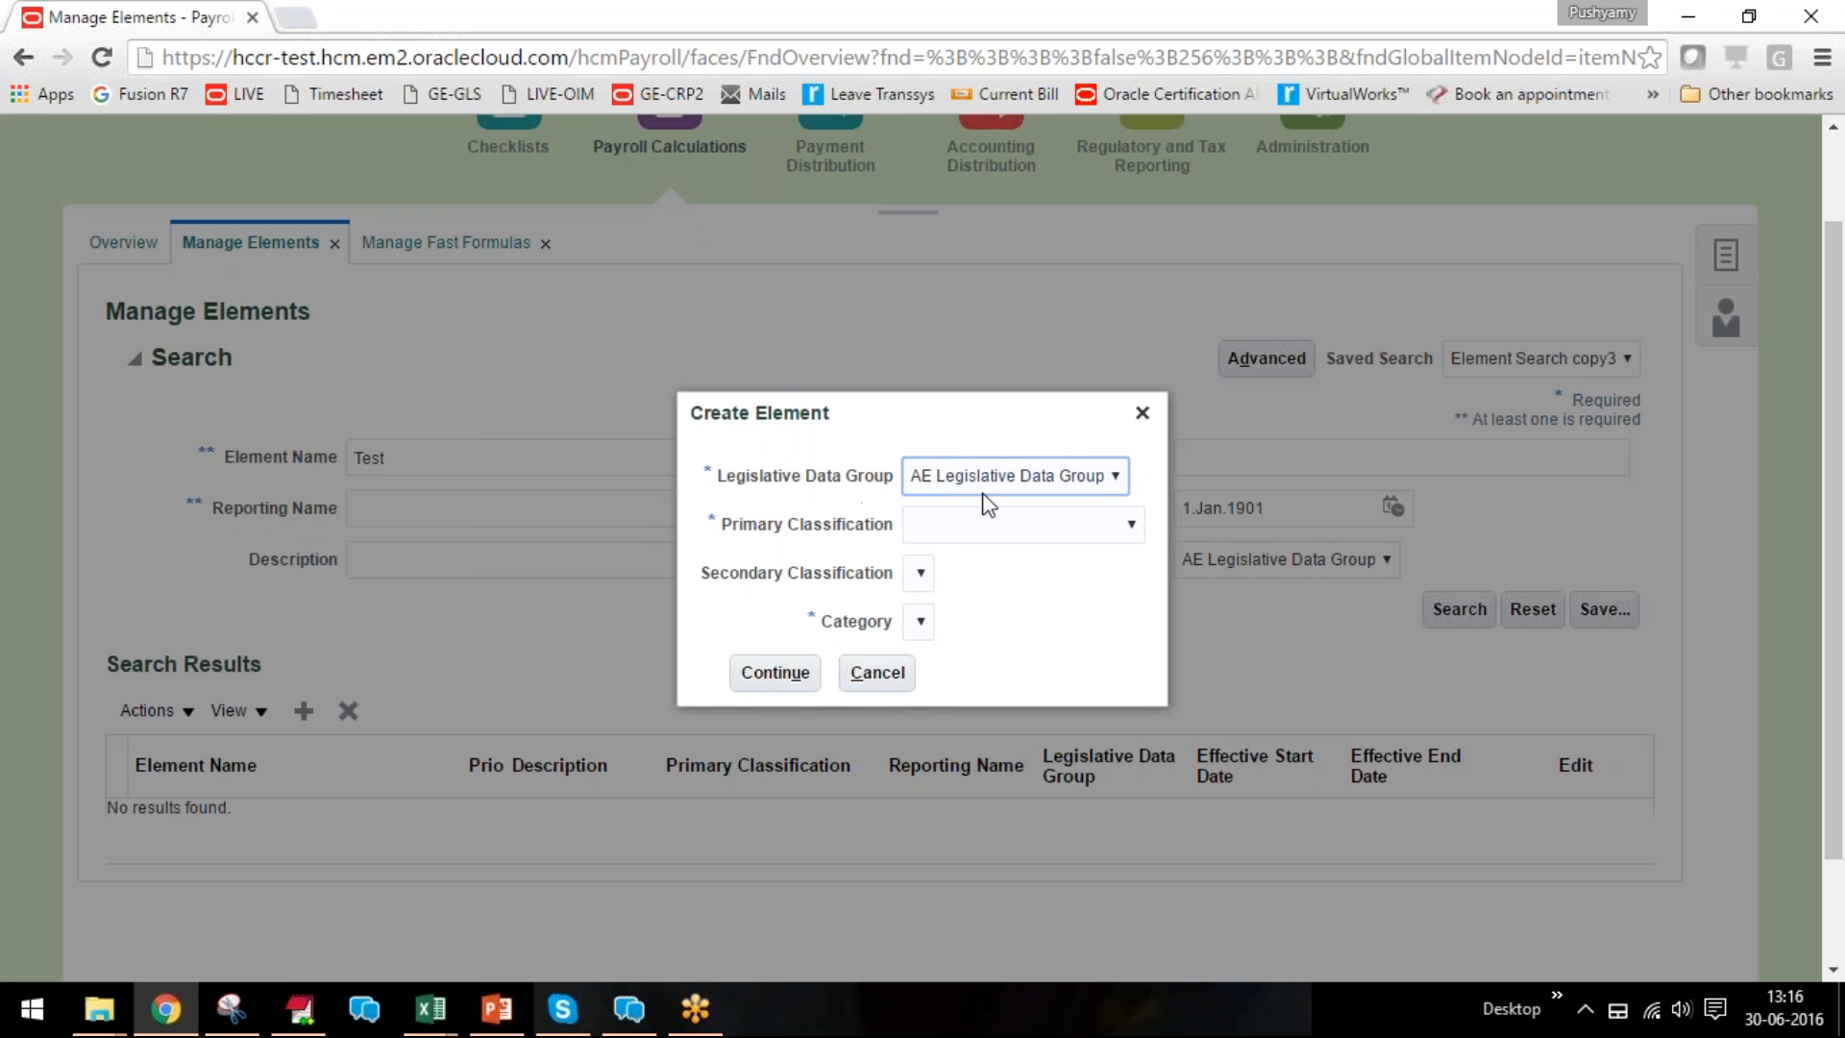
pyautogui.click(981, 523)
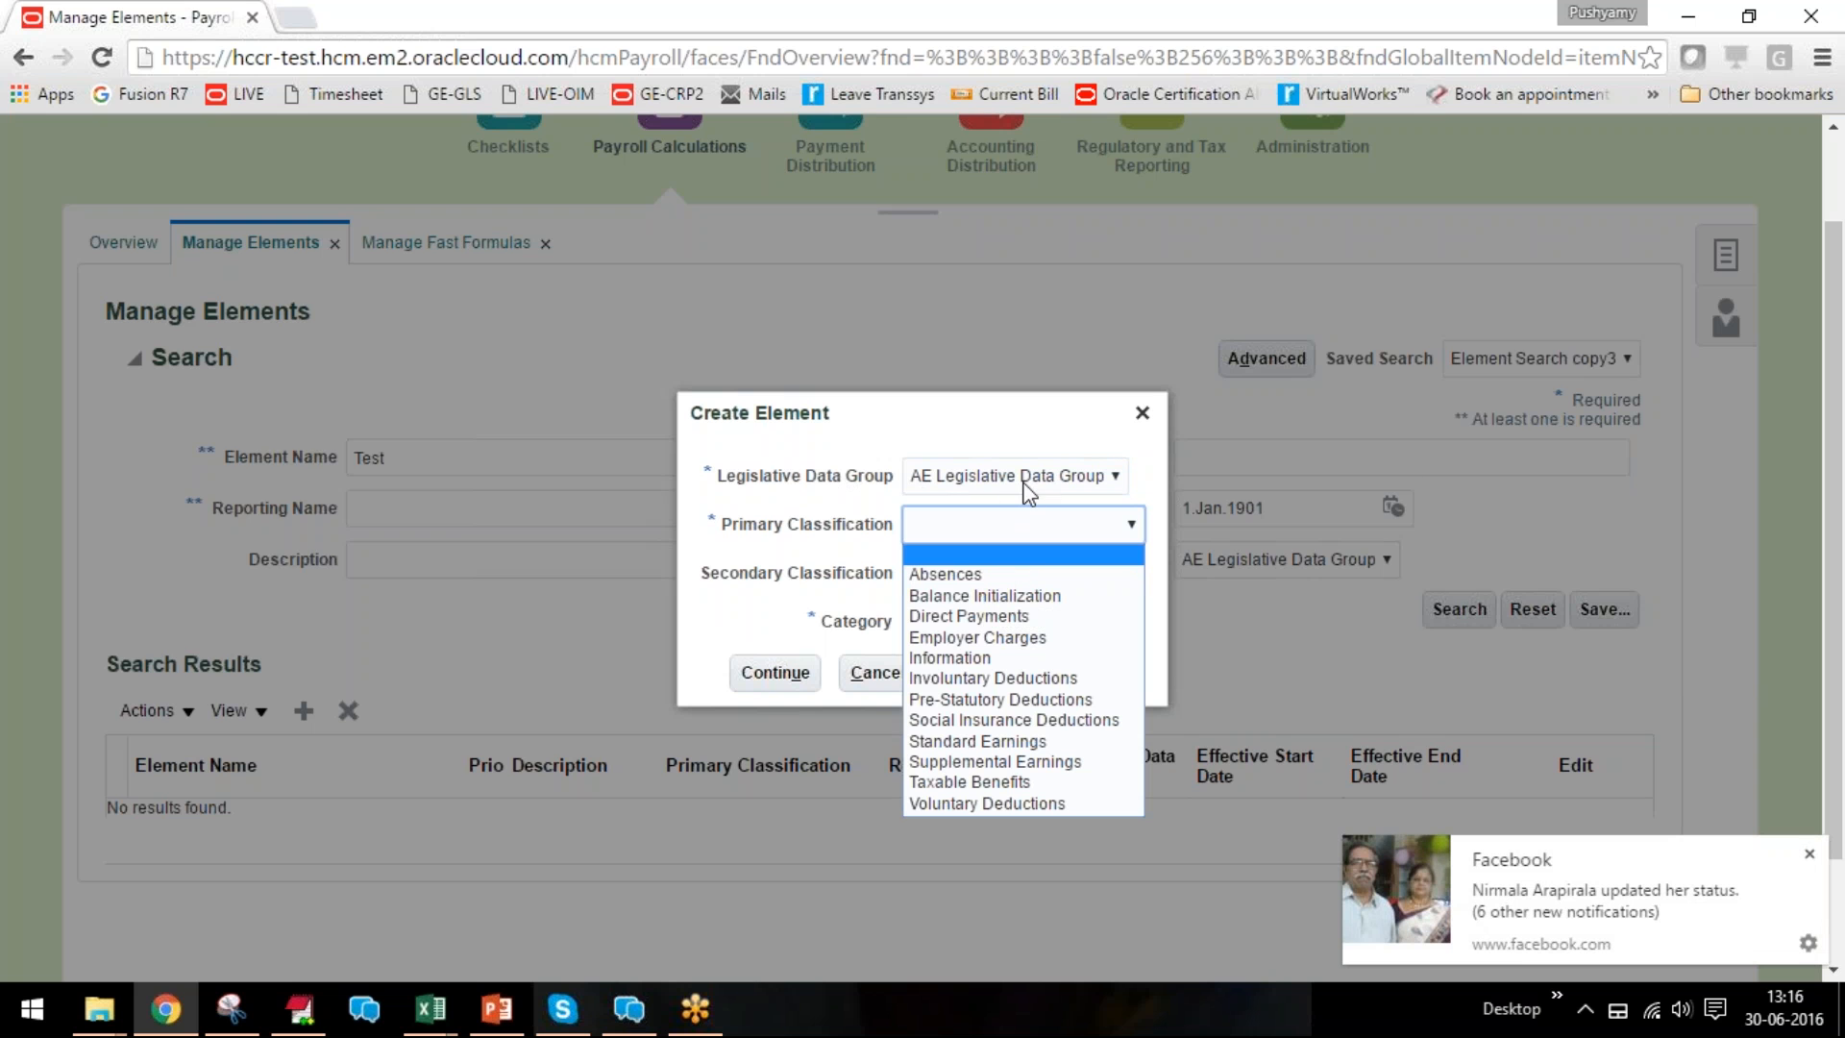
pyautogui.click(999, 575)
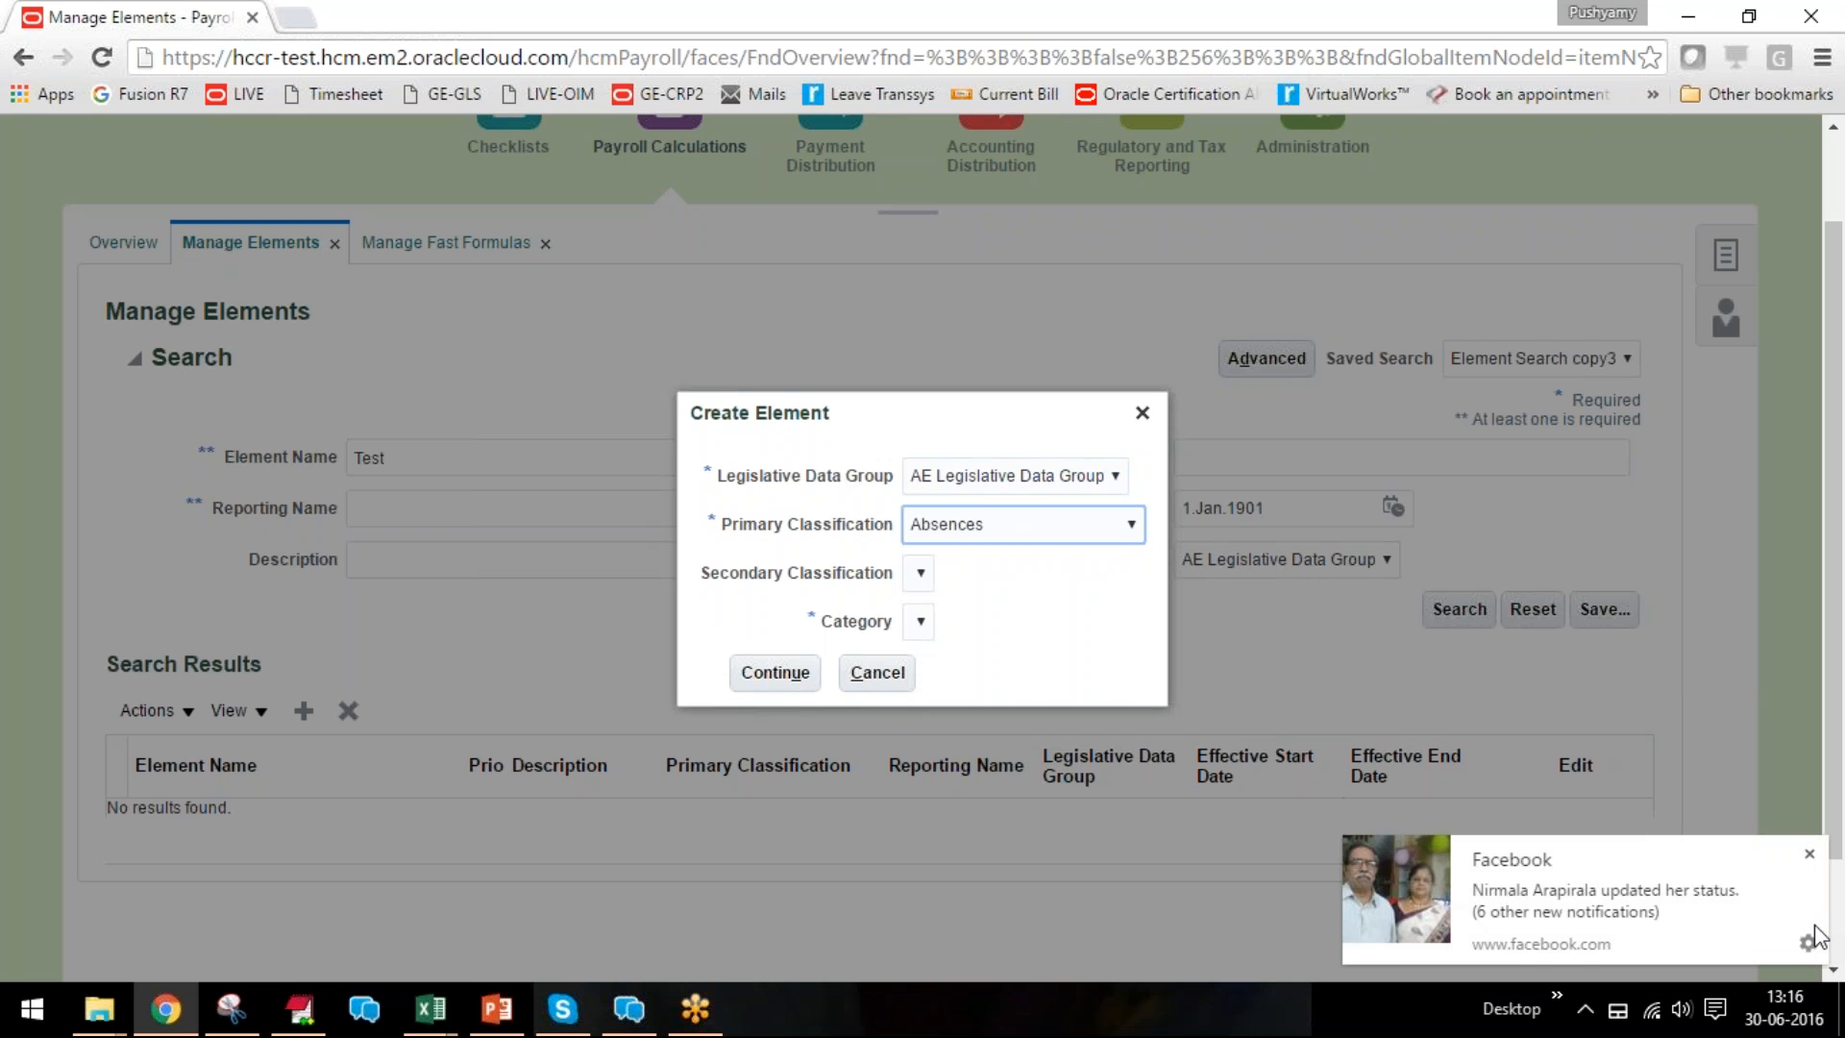
pyautogui.click(1809, 853)
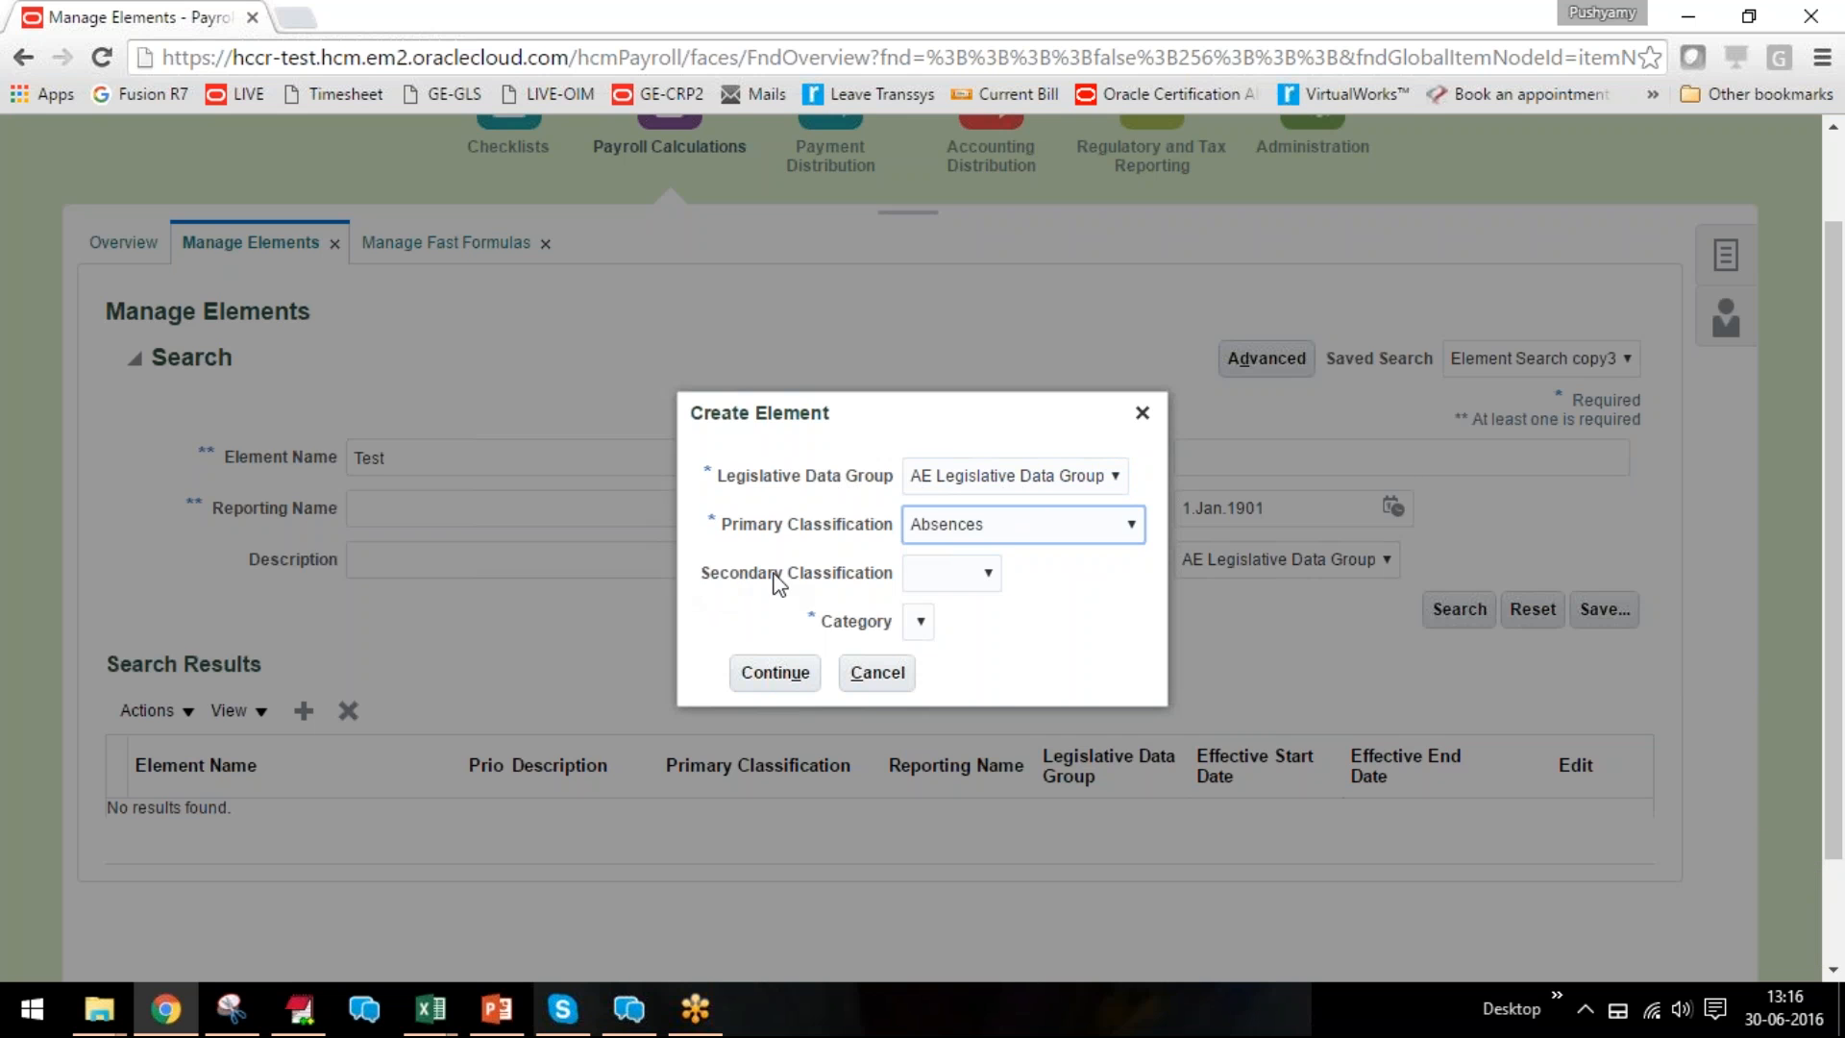
pyautogui.click(980, 574)
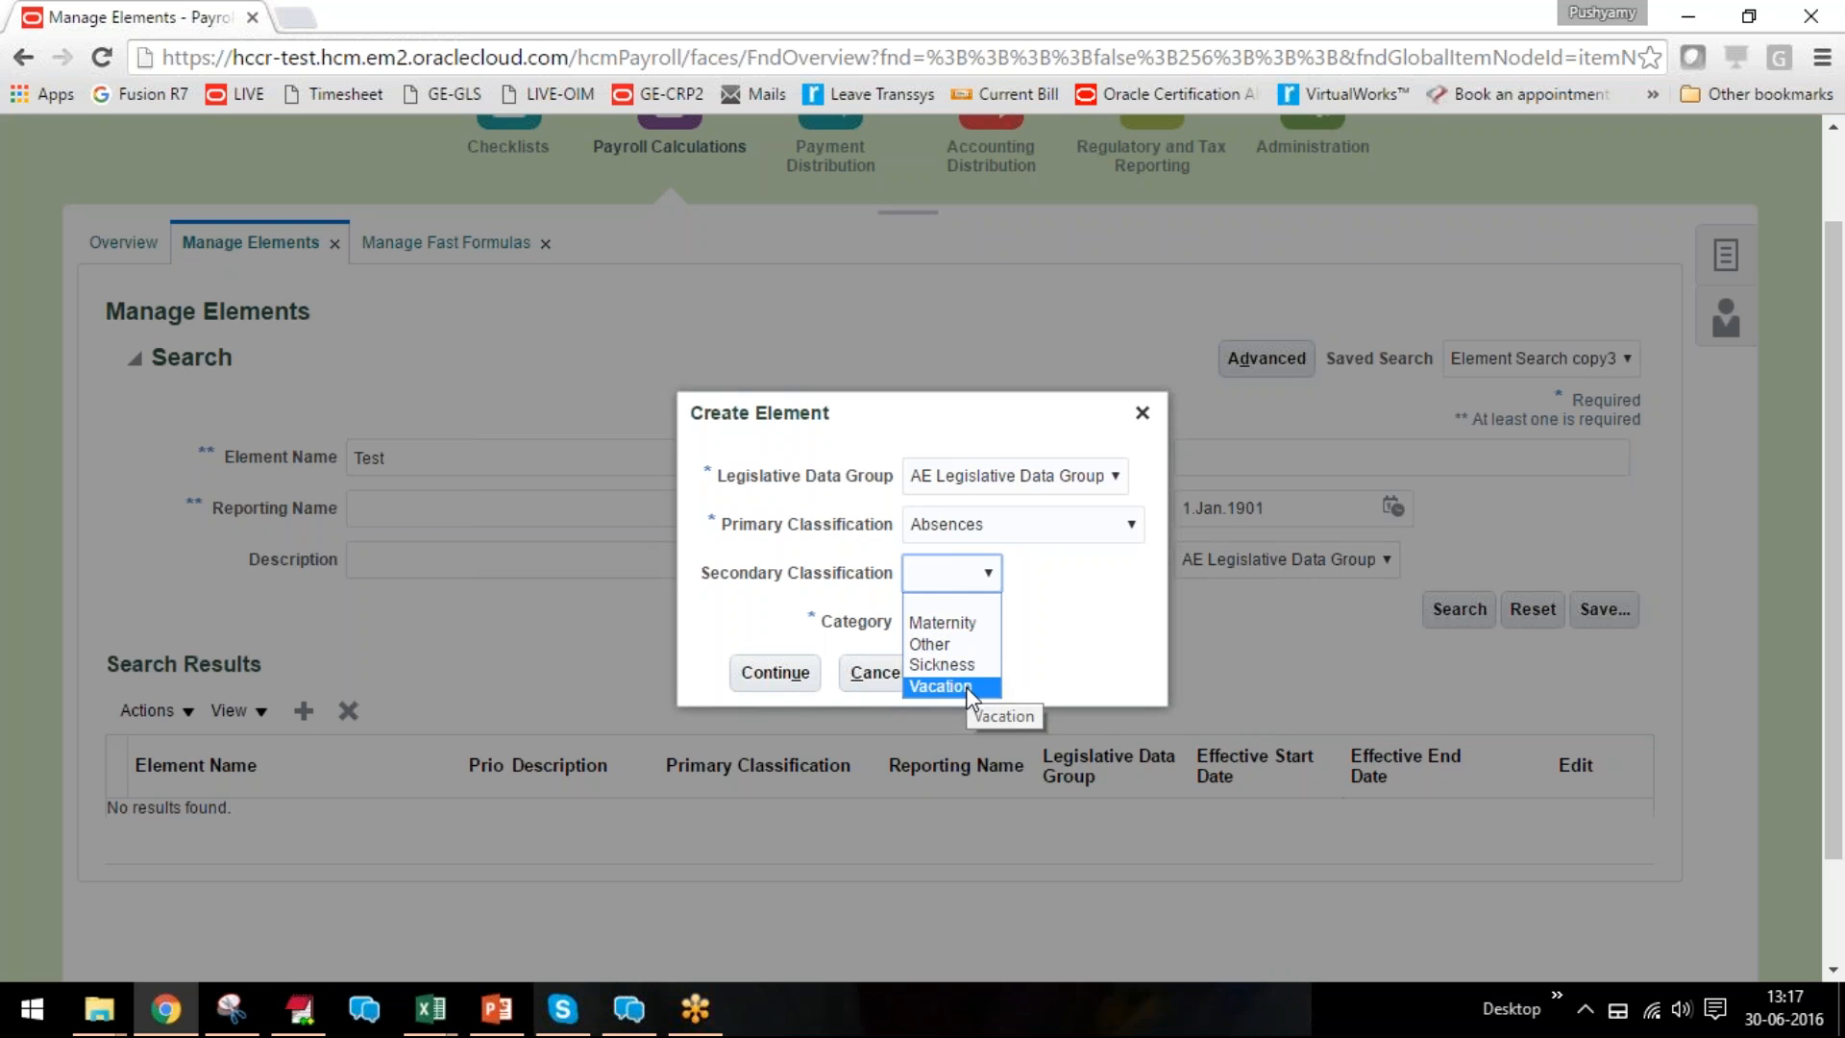
pyautogui.click(967, 688)
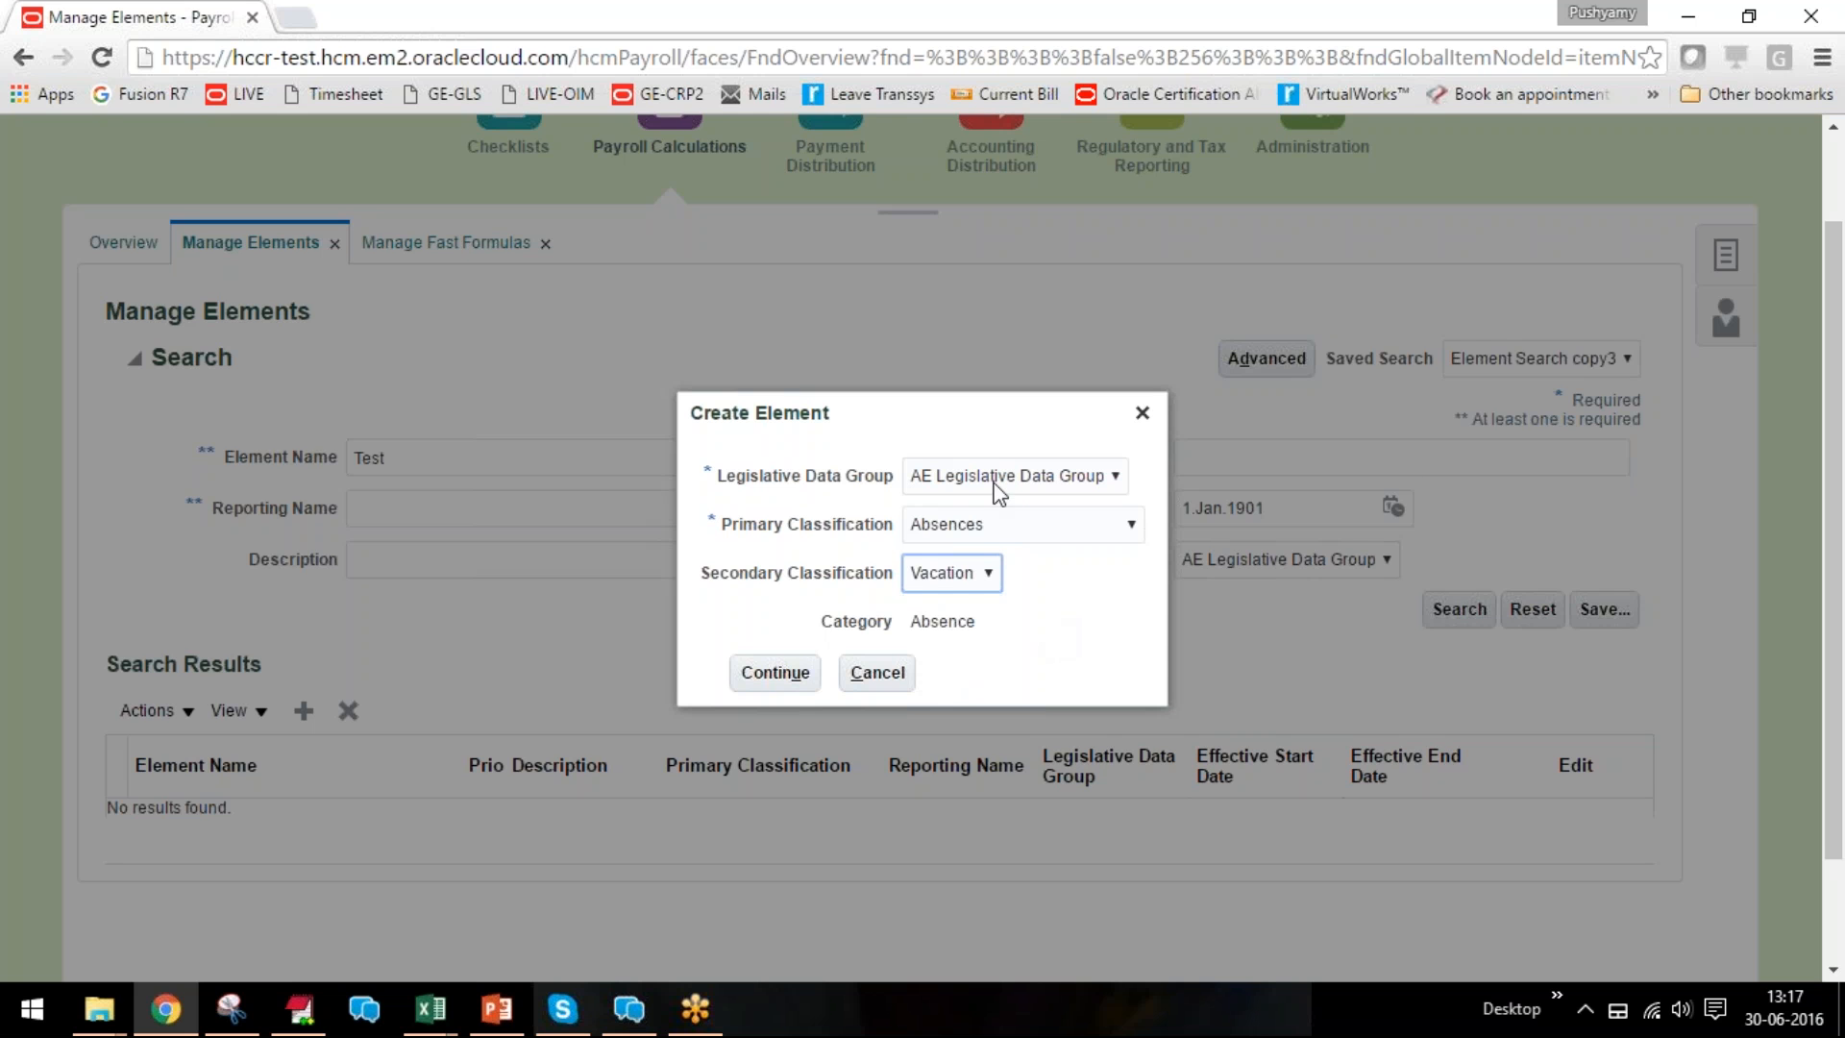
pyautogui.click(775, 672)
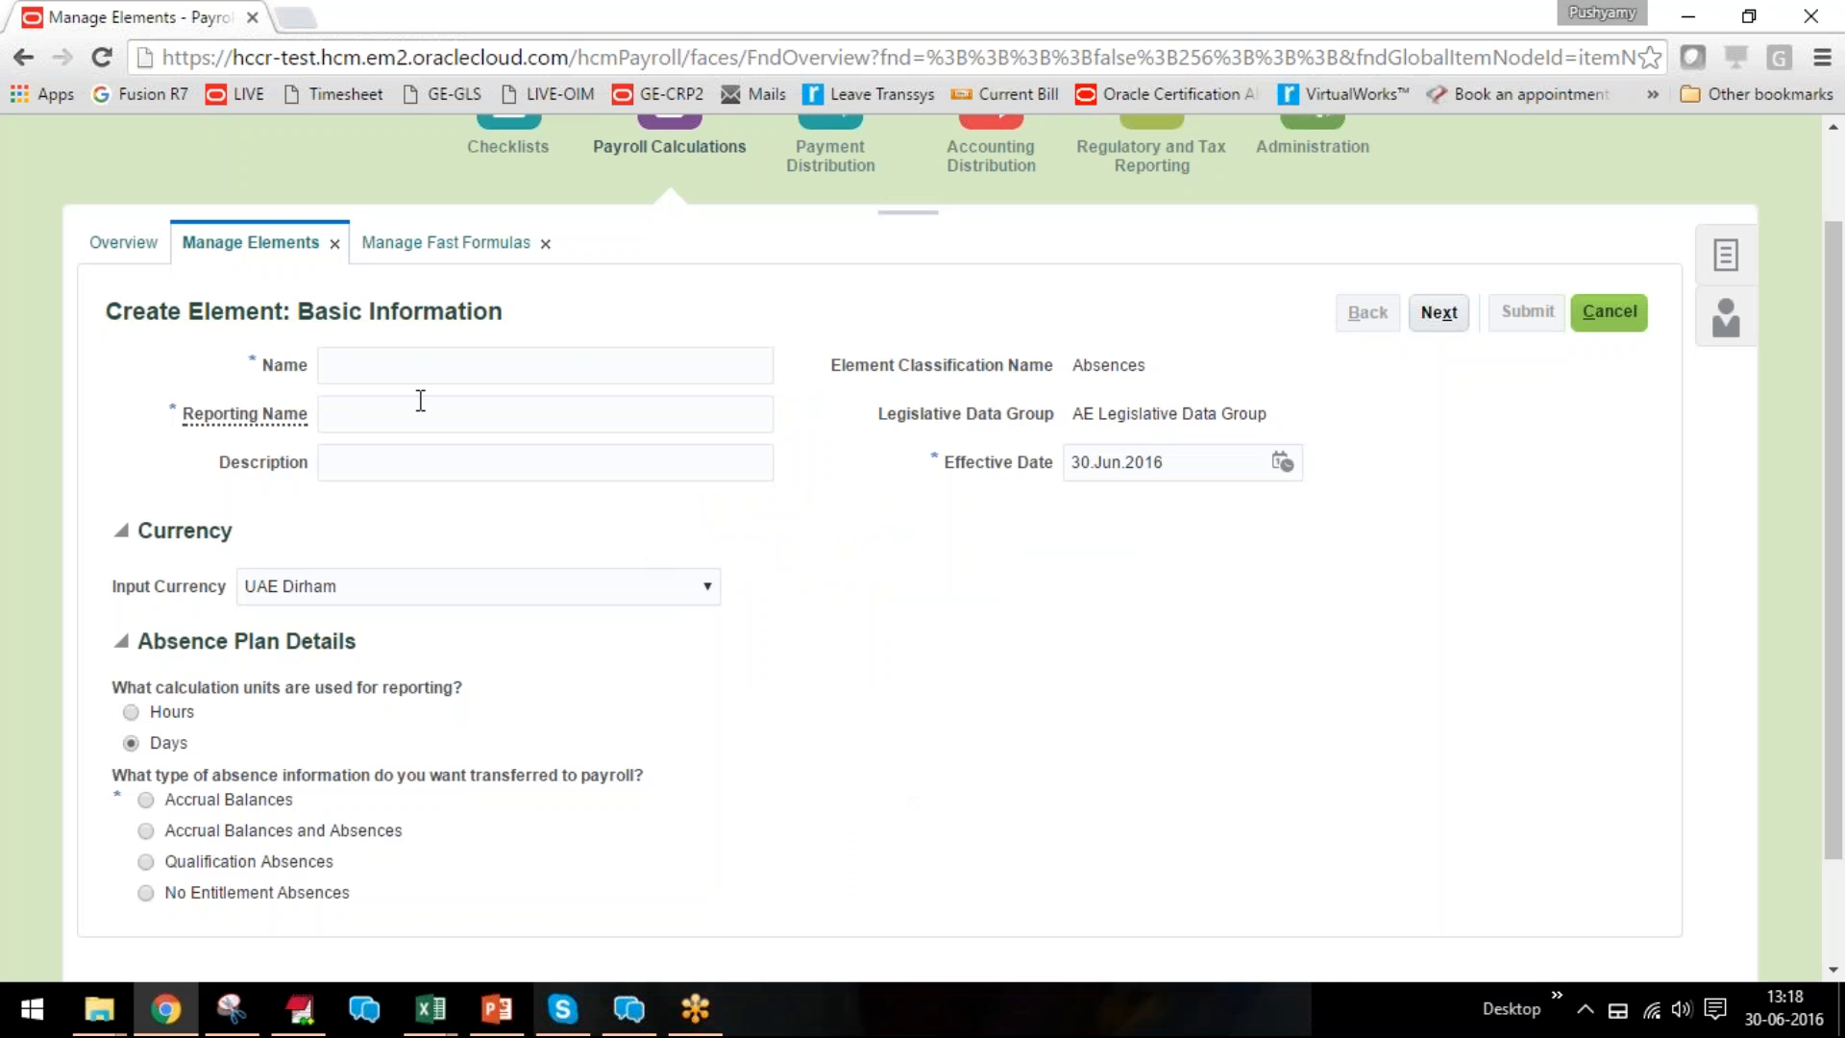
# Enter "Test Absence" as the new element's name, reporting name and description.
pyautogui.click(395, 363)
pyautogui.write('Test Absence')
pyautogui.hotkey('shift', 'Left')
pyautogui.hotkey('shift', 'Left')
pyautogui.hotkey('shift', 'Left')
pyautogui.hotkey('shift', 'Left')
pyautogui.hotkey('shift', 'Left')
pyautogui.hotkey('shift', 'Left')
pyautogui.hotkey('shift', 'Left')
pyautogui.hotkey('shift', 'Left')
pyautogui.hotkey('shift', 'Left')
pyautogui.hotkey('shift', 'Left')
pyautogui.hotkey('shift', 'Left')
pyautogui.hotkey('shift', 'Left')
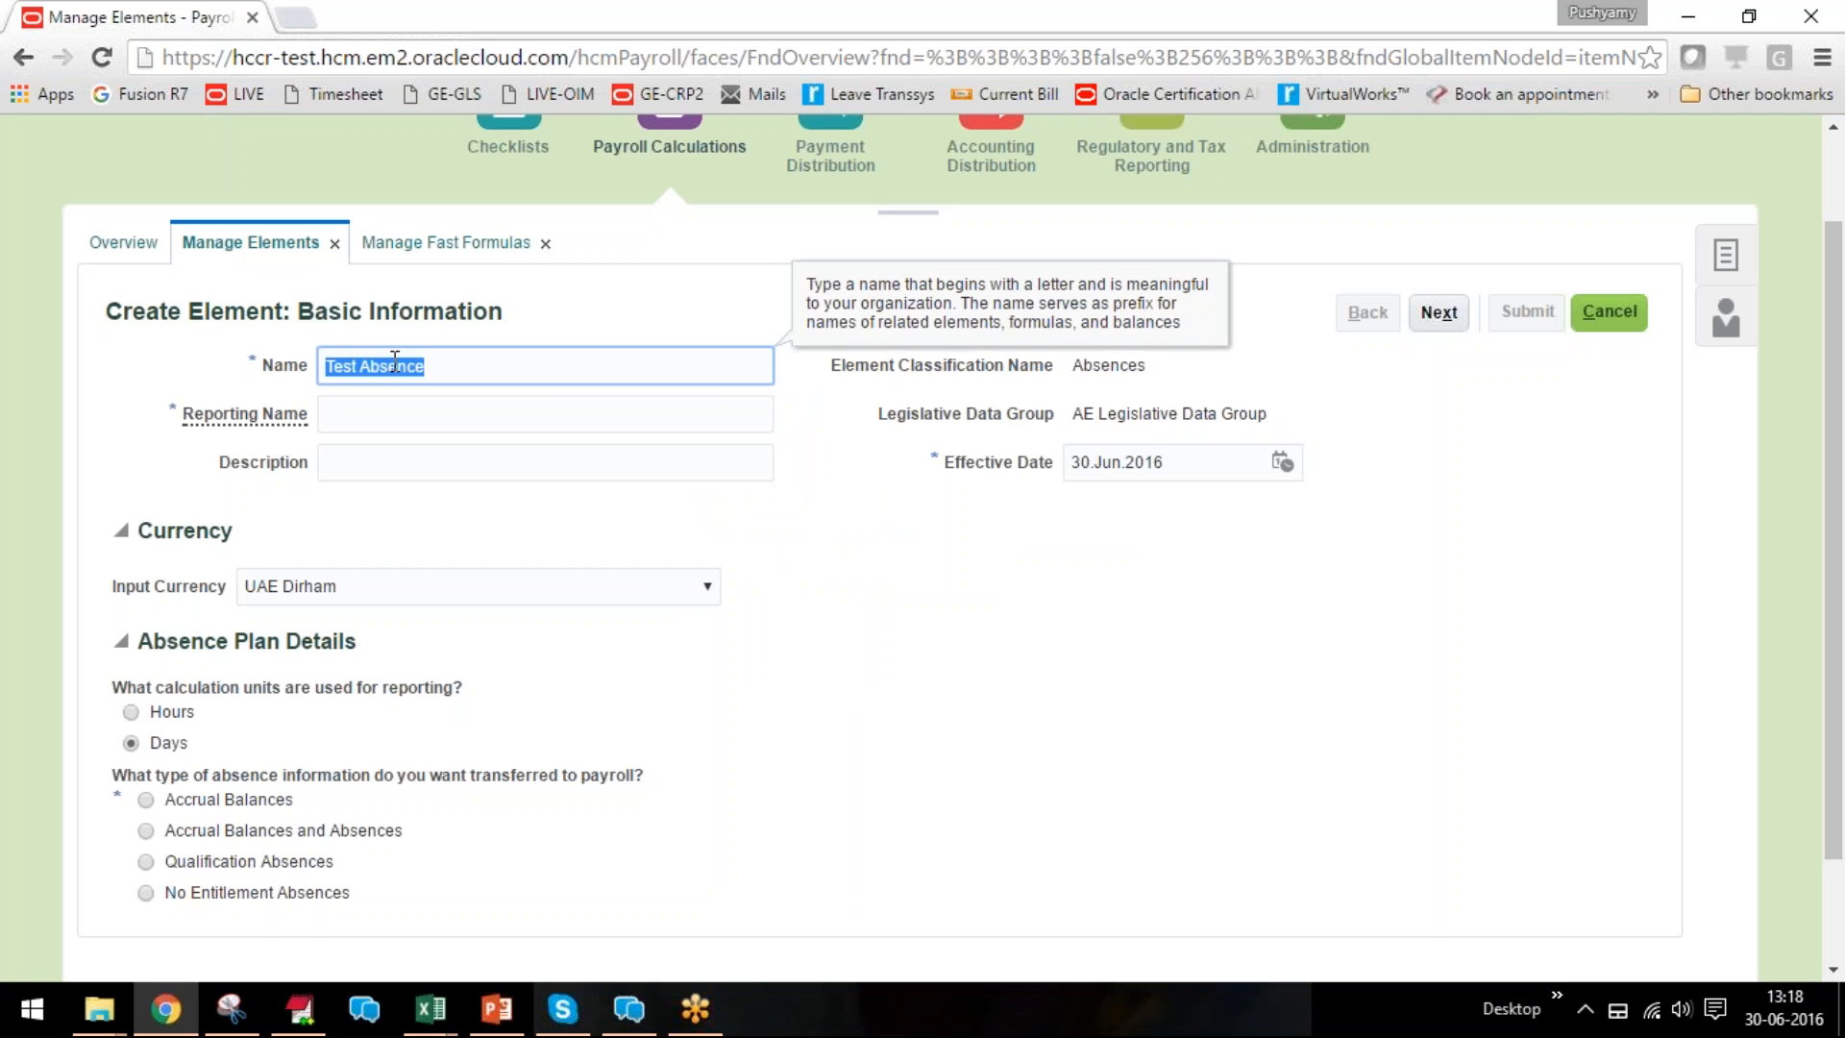
pyautogui.hotkey('ctrl', 'c')
pyautogui.press('Tab')
pyautogui.hotkey('ctrl', 'v')
pyautogui.press('Tab')
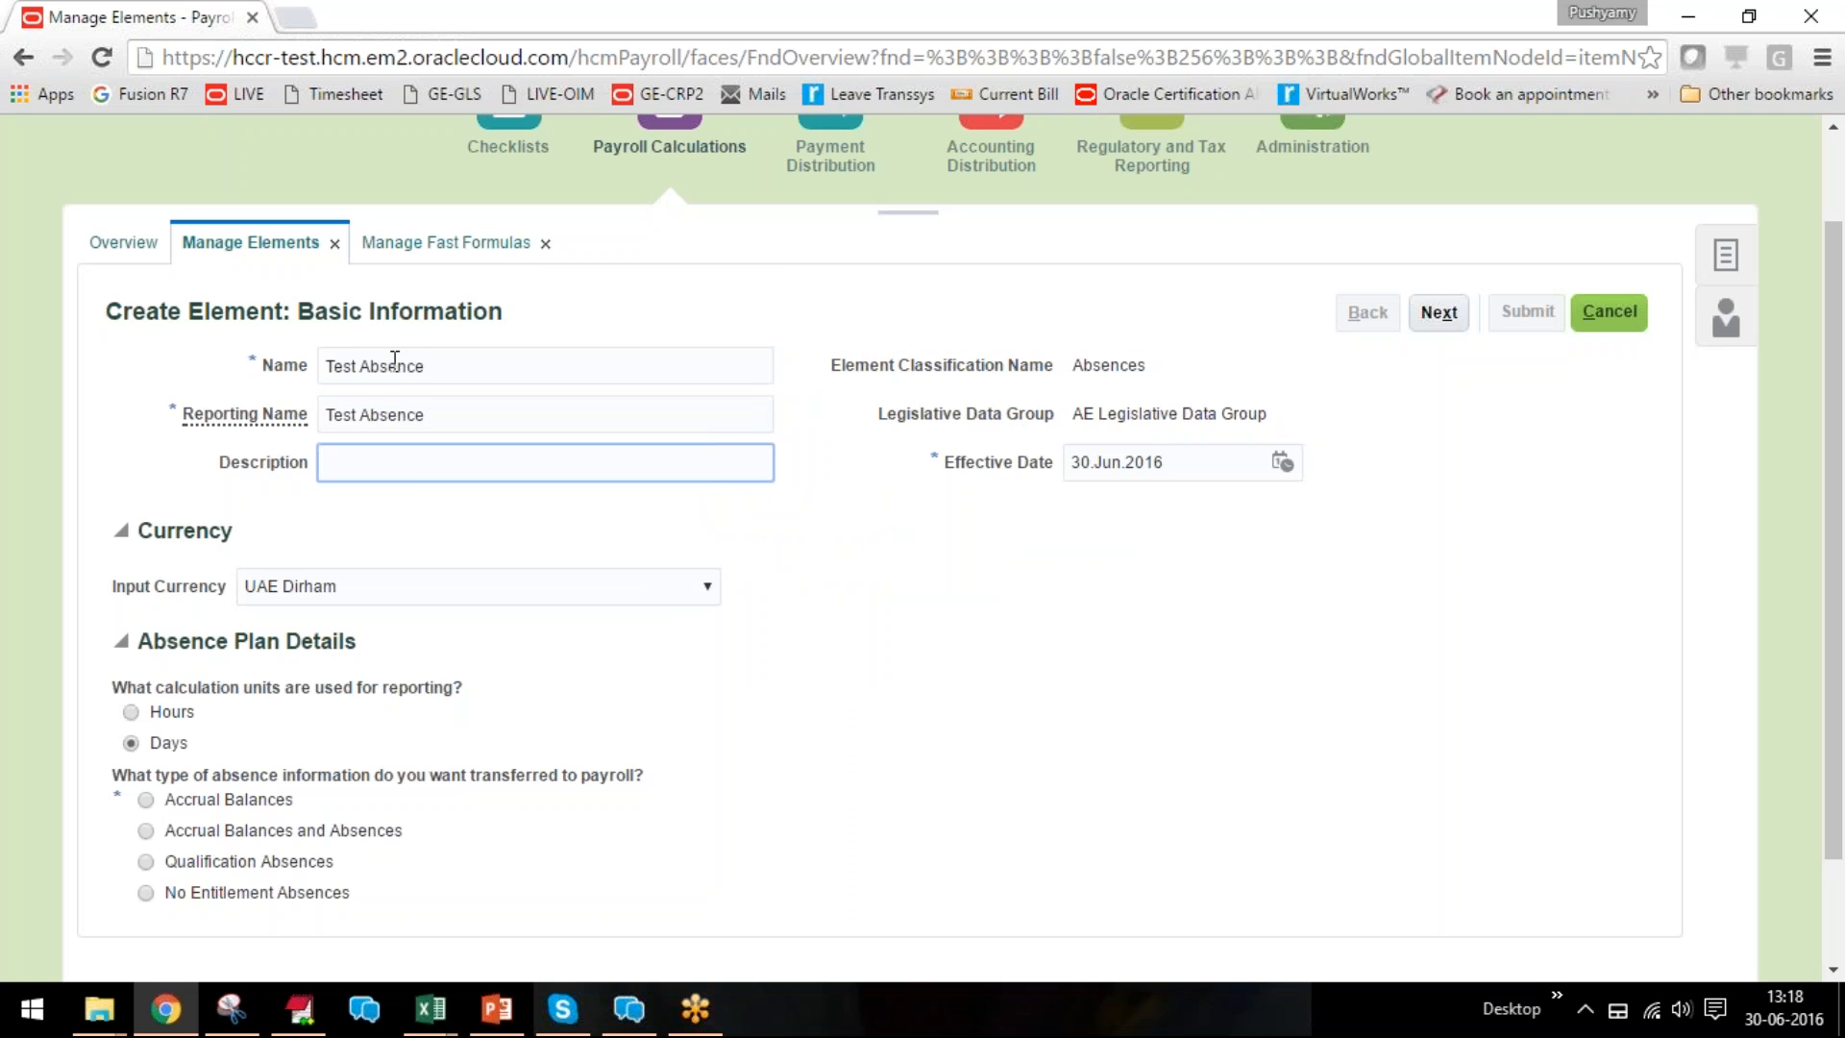
pyautogui.hotkey('ctrl', 'v')
pyautogui.press('Tab')
# Set the element's effective date to 1.Jan.2001.
pyautogui.write('1.')
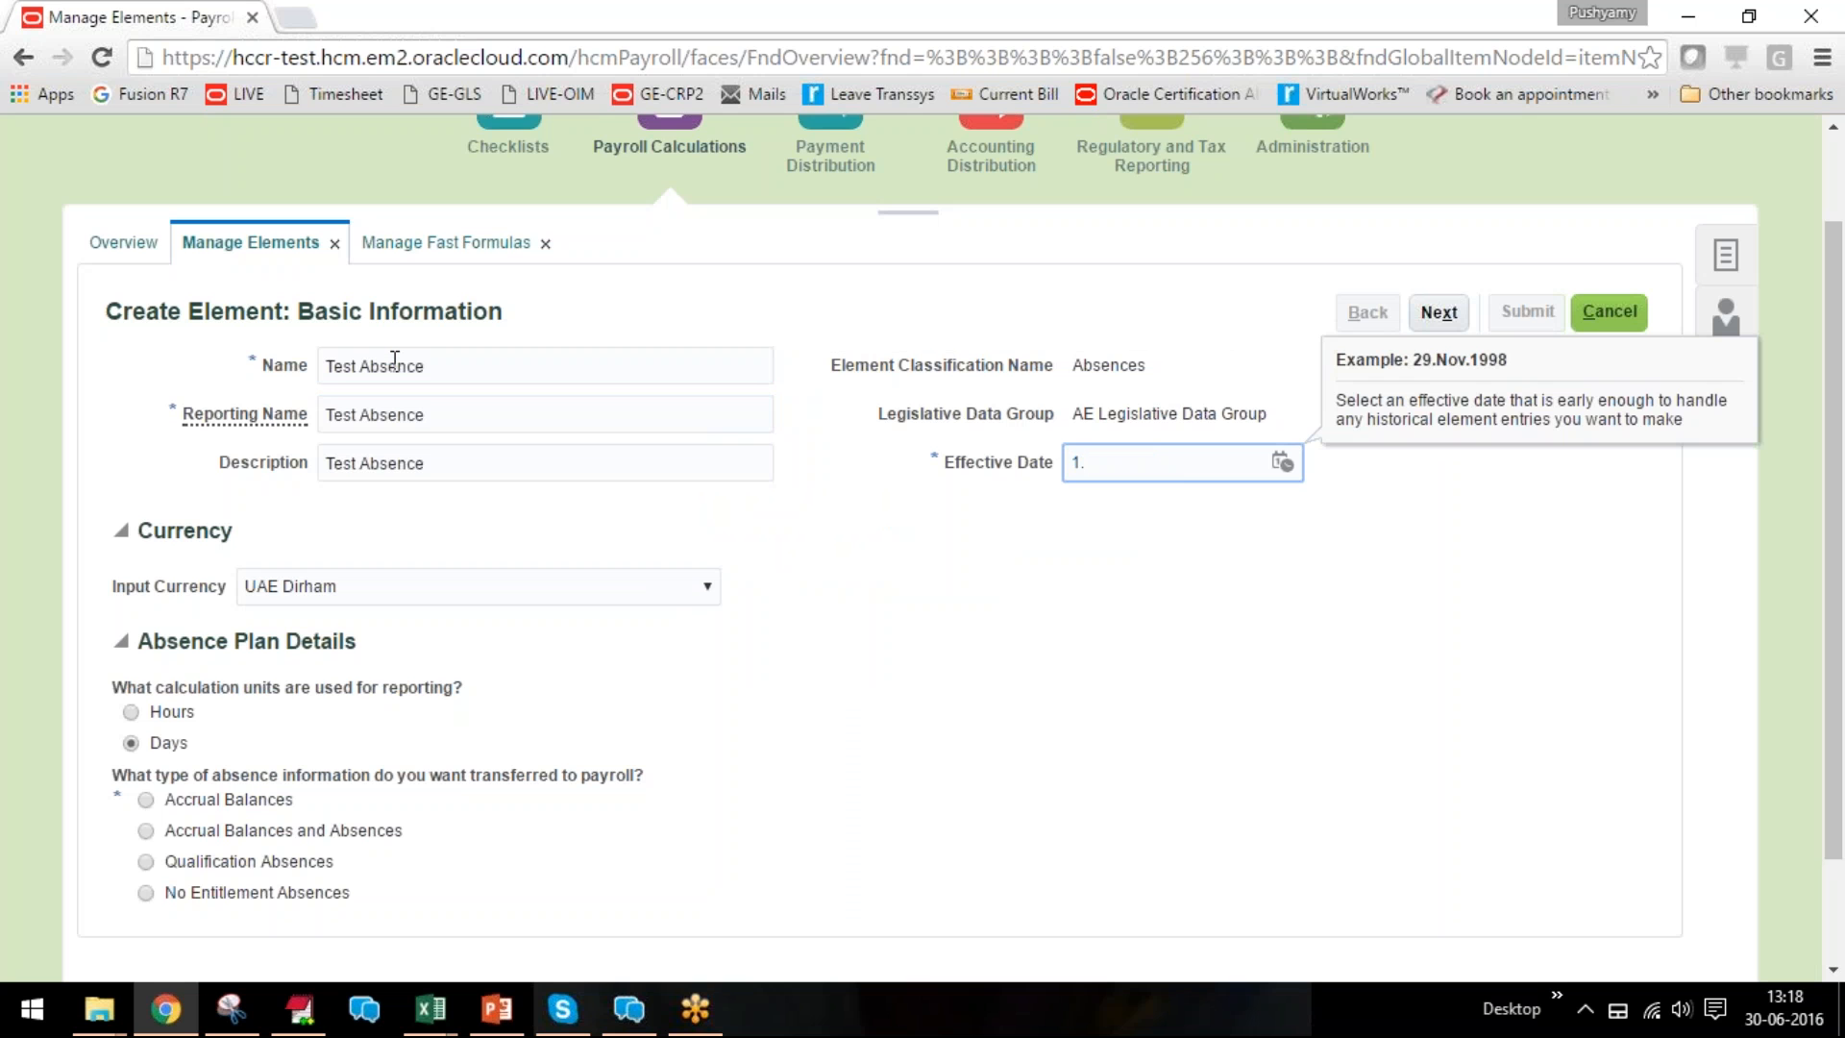
pyautogui.write('1.2001')
pyautogui.press('Tab')
# Choose Accrual Balances and Absences as the absence information transferred to payroll, and proceed to the additional details.
pyautogui.scroll(1, 358, 690)
pyautogui.scroll(-3, 358, 690)
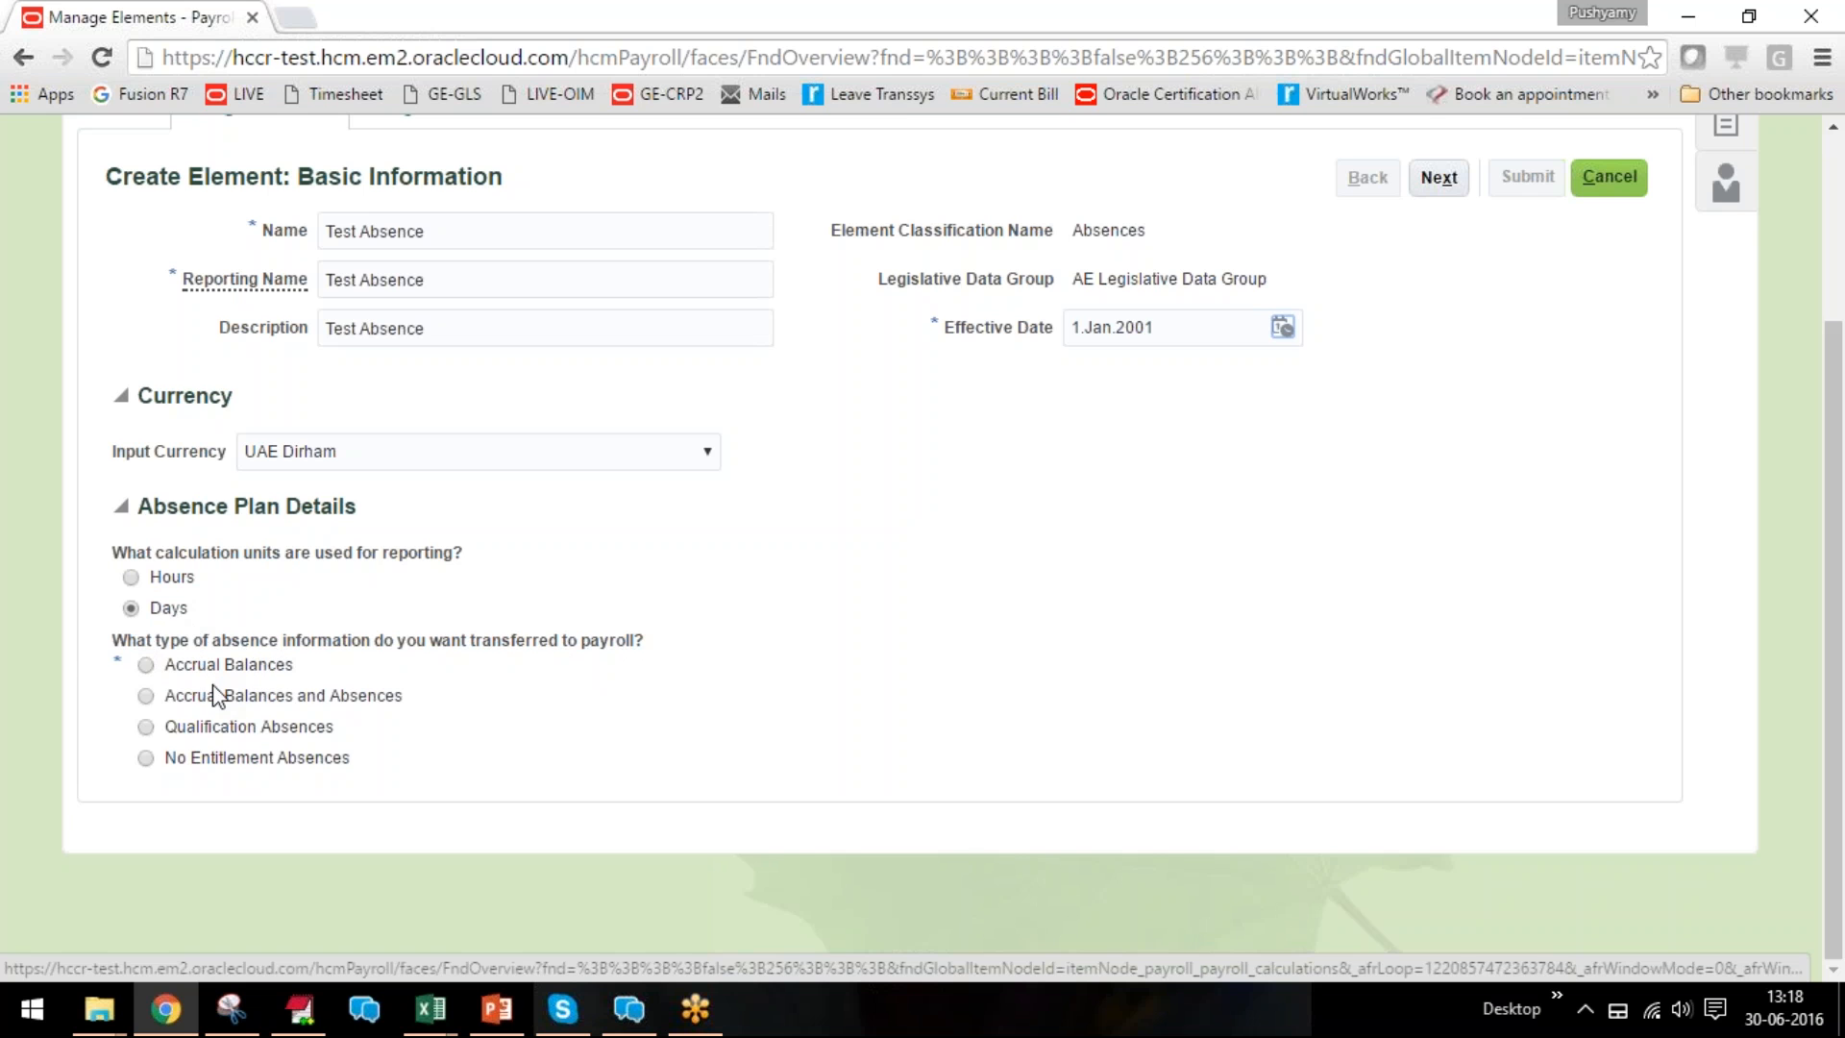
pyautogui.click(146, 696)
pyautogui.moveTo(397, 699); pyautogui.dragTo(192, 702)
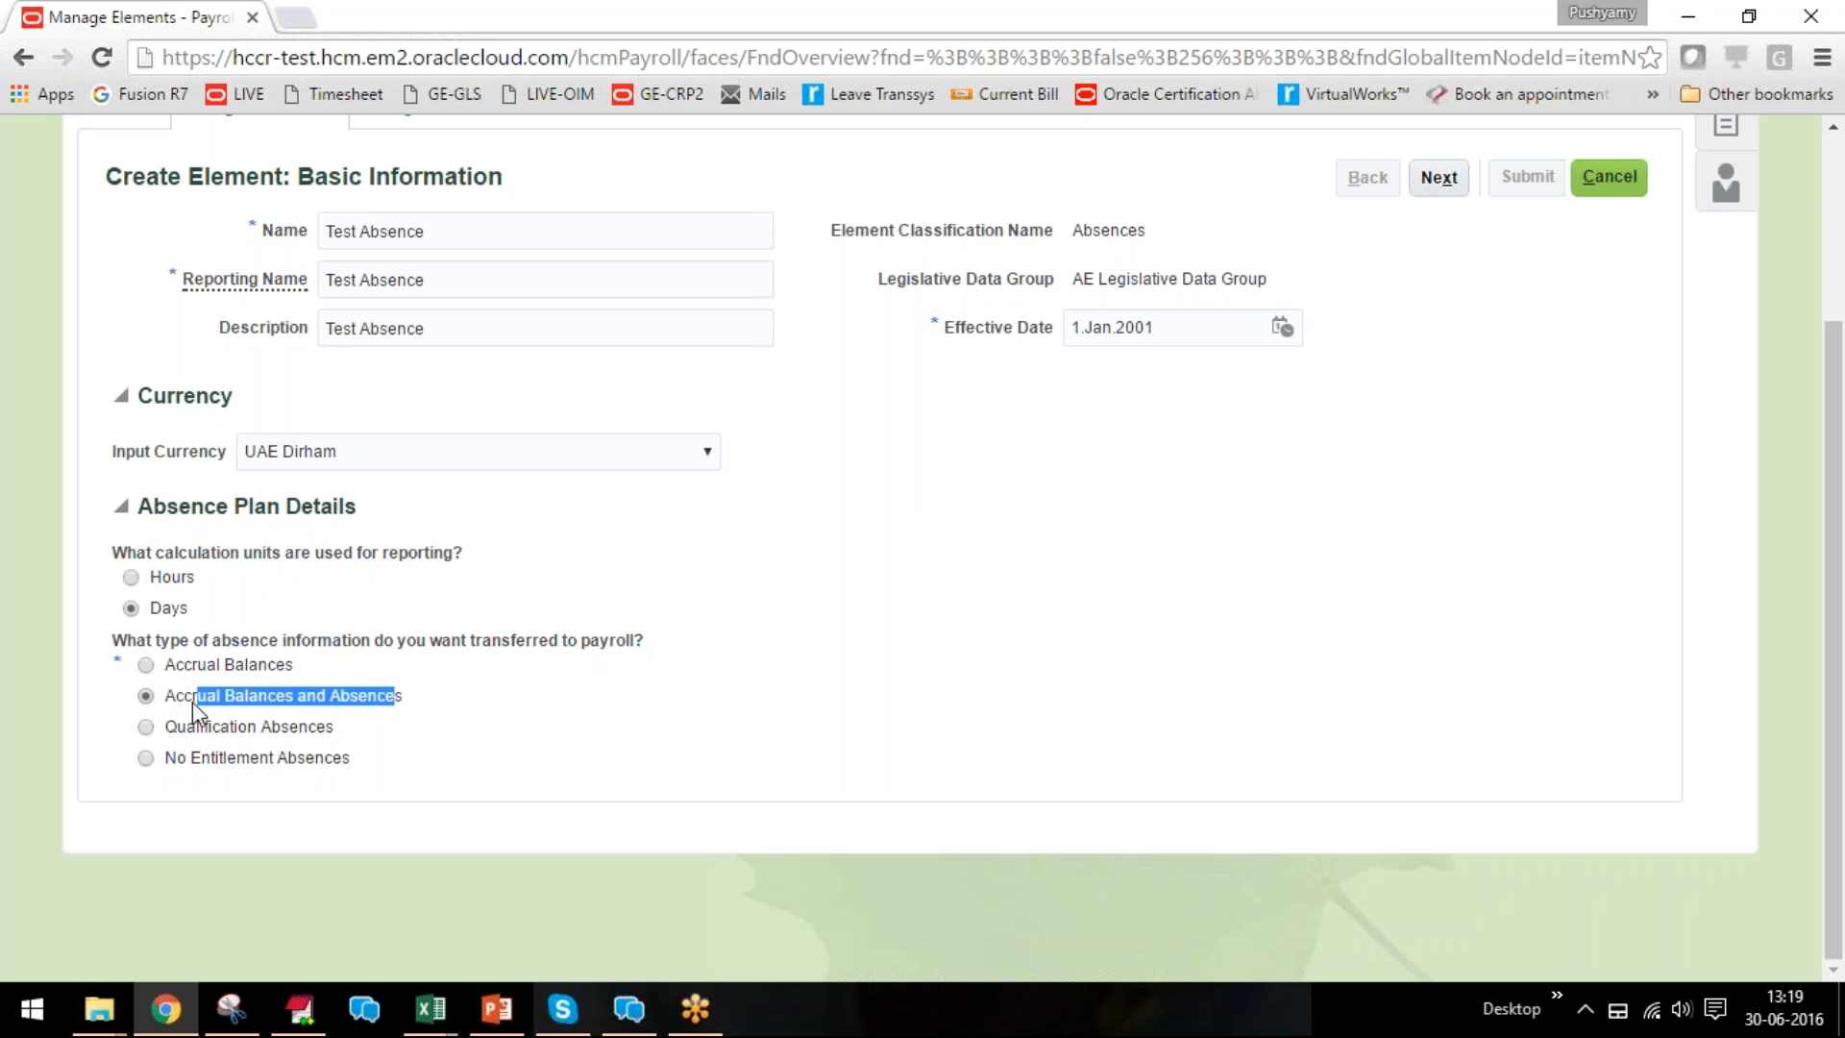
pyautogui.click(409, 706)
pyautogui.moveTo(296, 666); pyautogui.dragTo(169, 664)
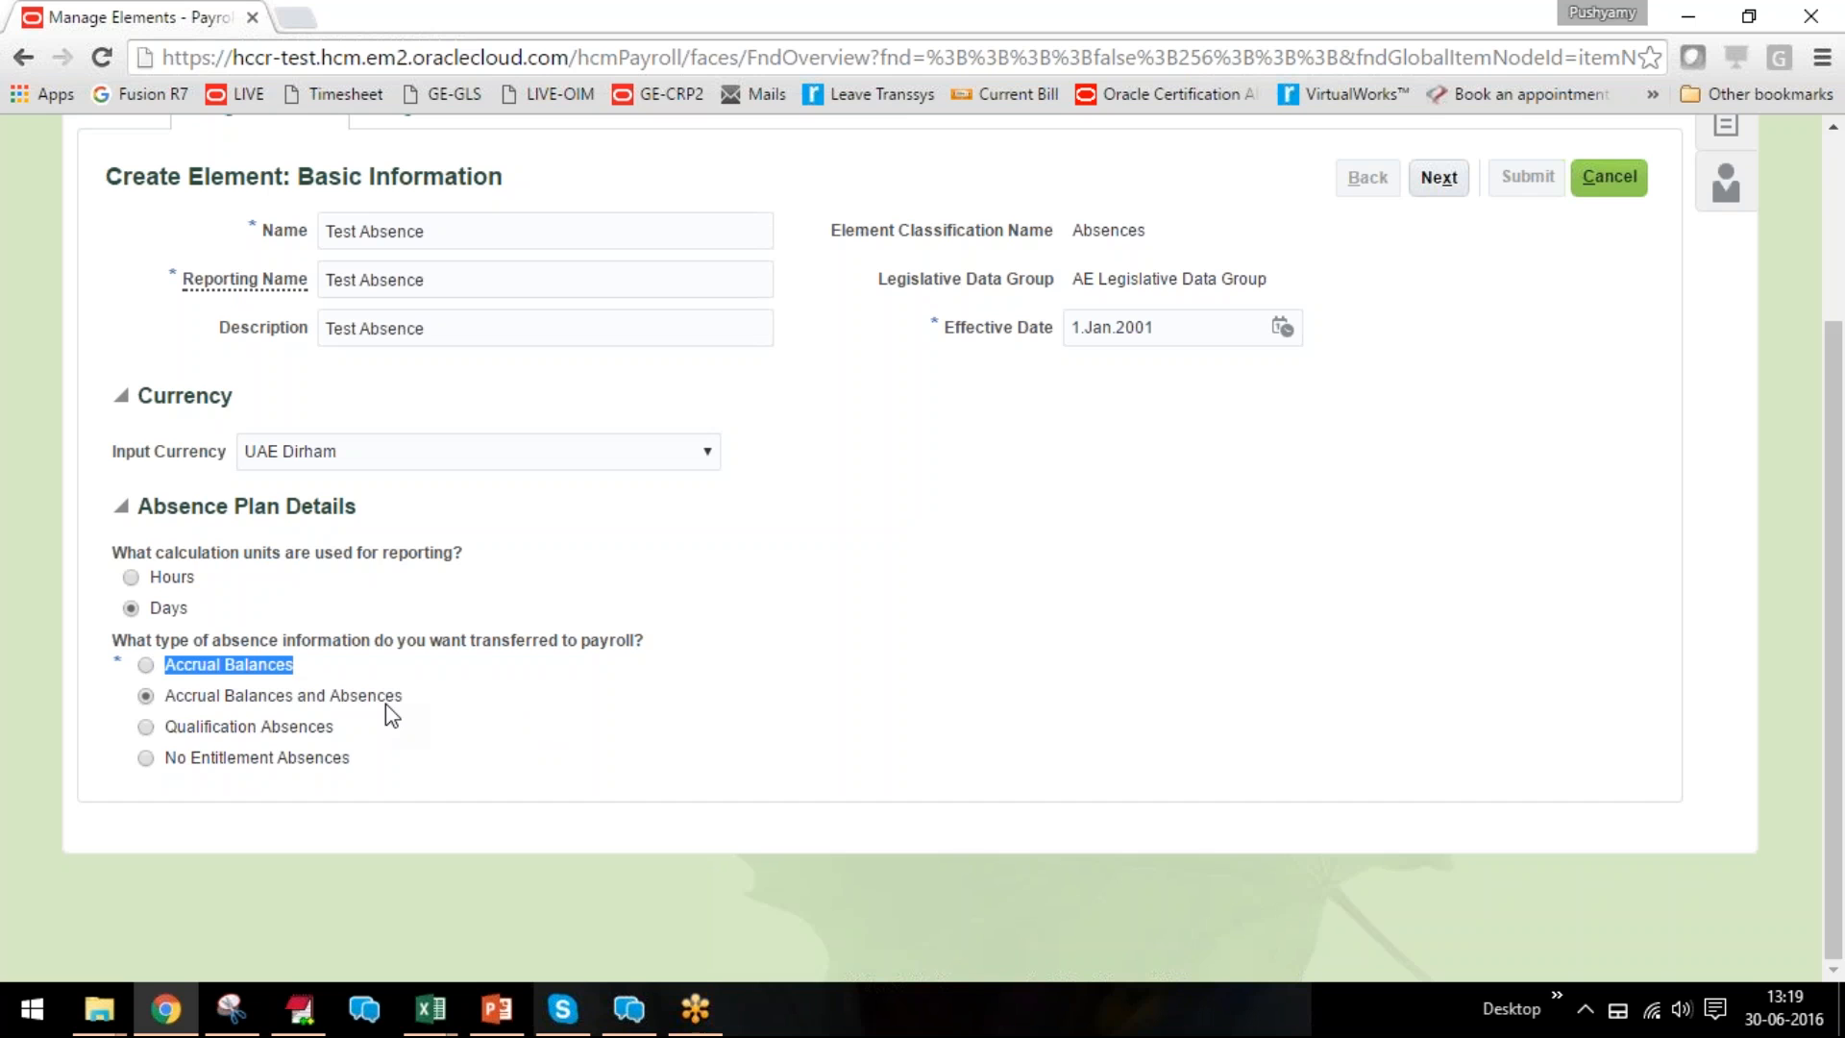
pyautogui.moveTo(344, 727); pyautogui.dragTo(201, 734)
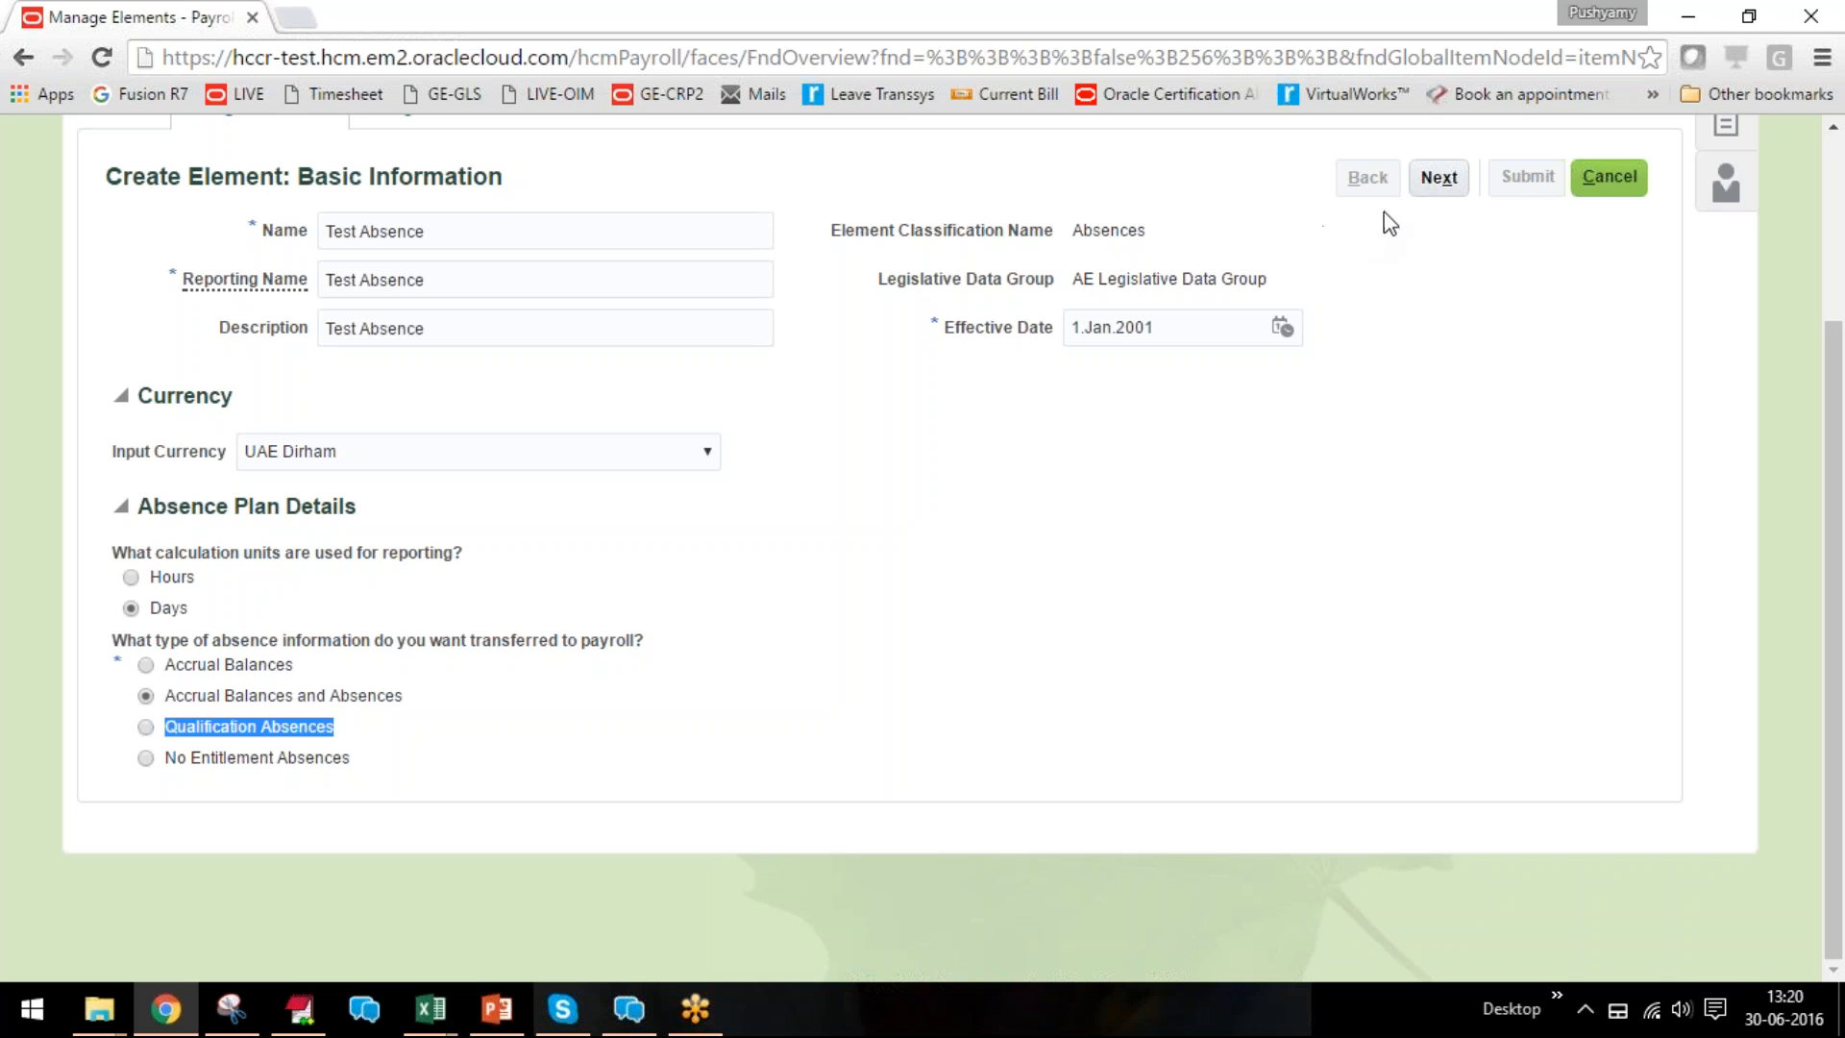
pyautogui.click(1439, 177)
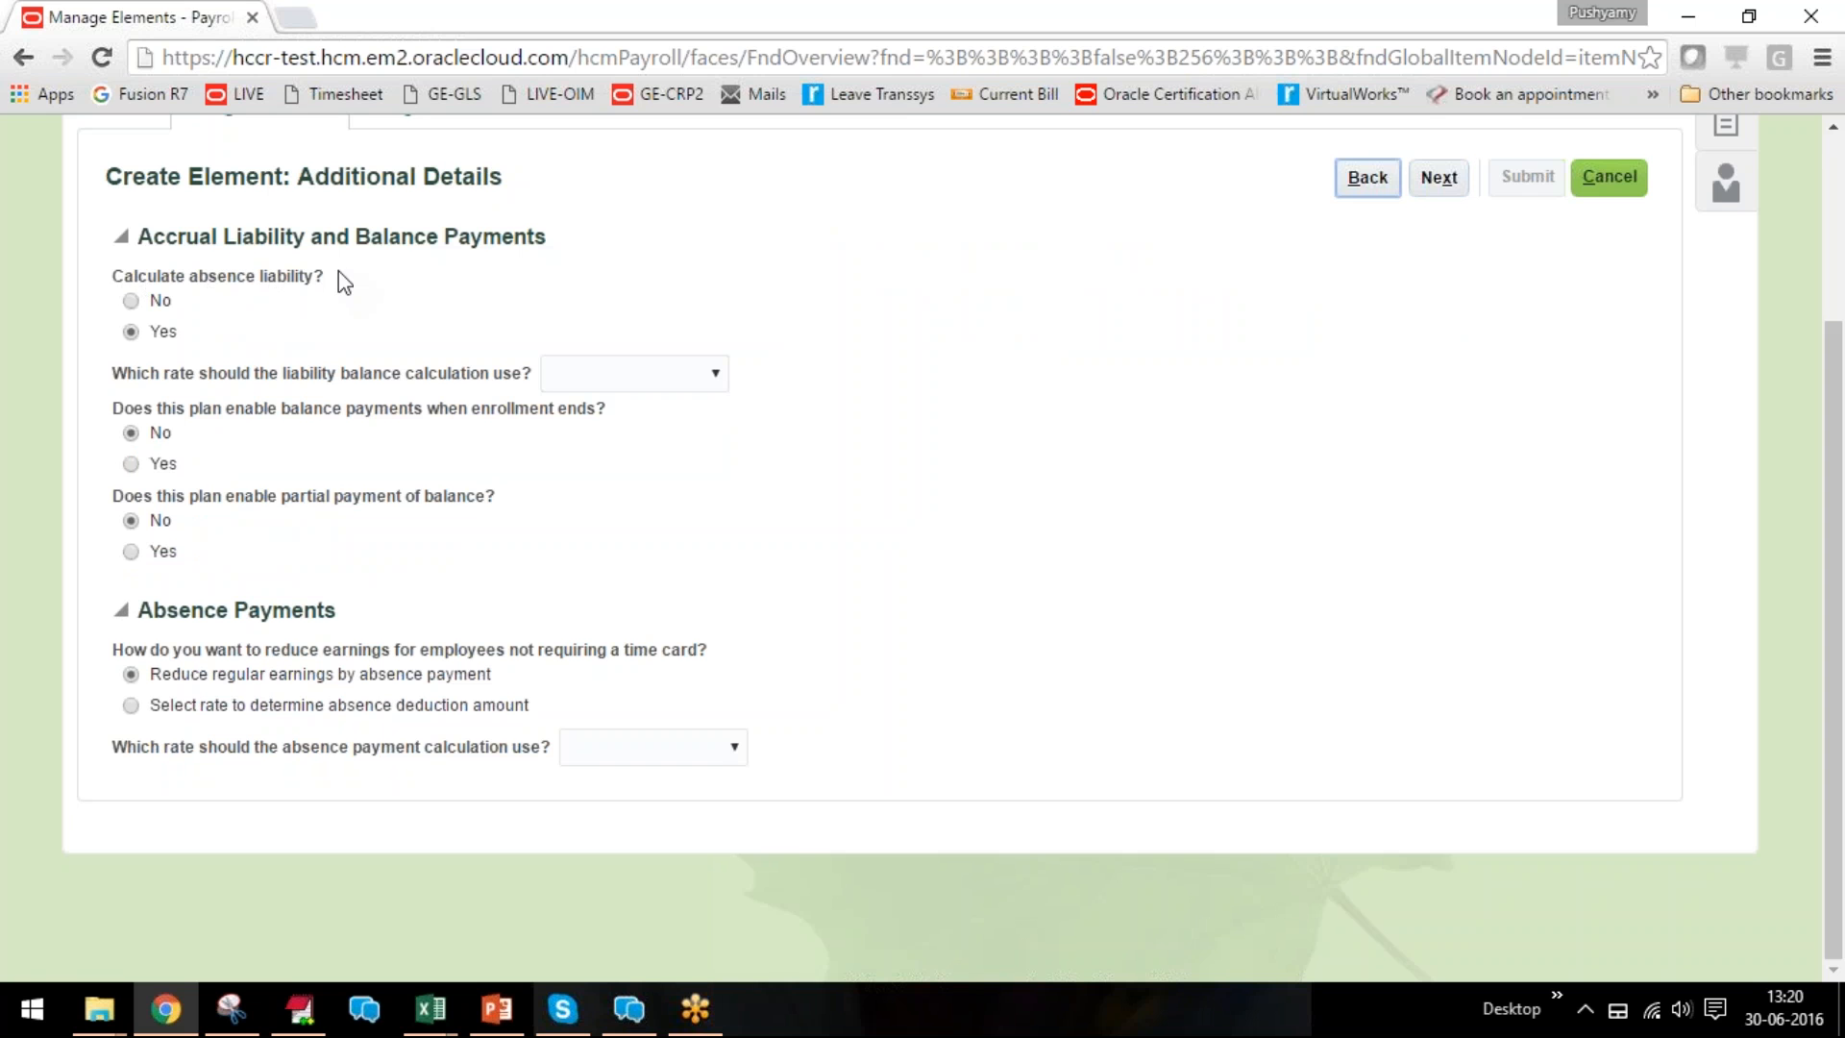
# Set absence liability calculation to Yes and use No Pay Rate for the liability balance calculation.
pyautogui.moveTo(336, 278); pyautogui.dragTo(110, 279)
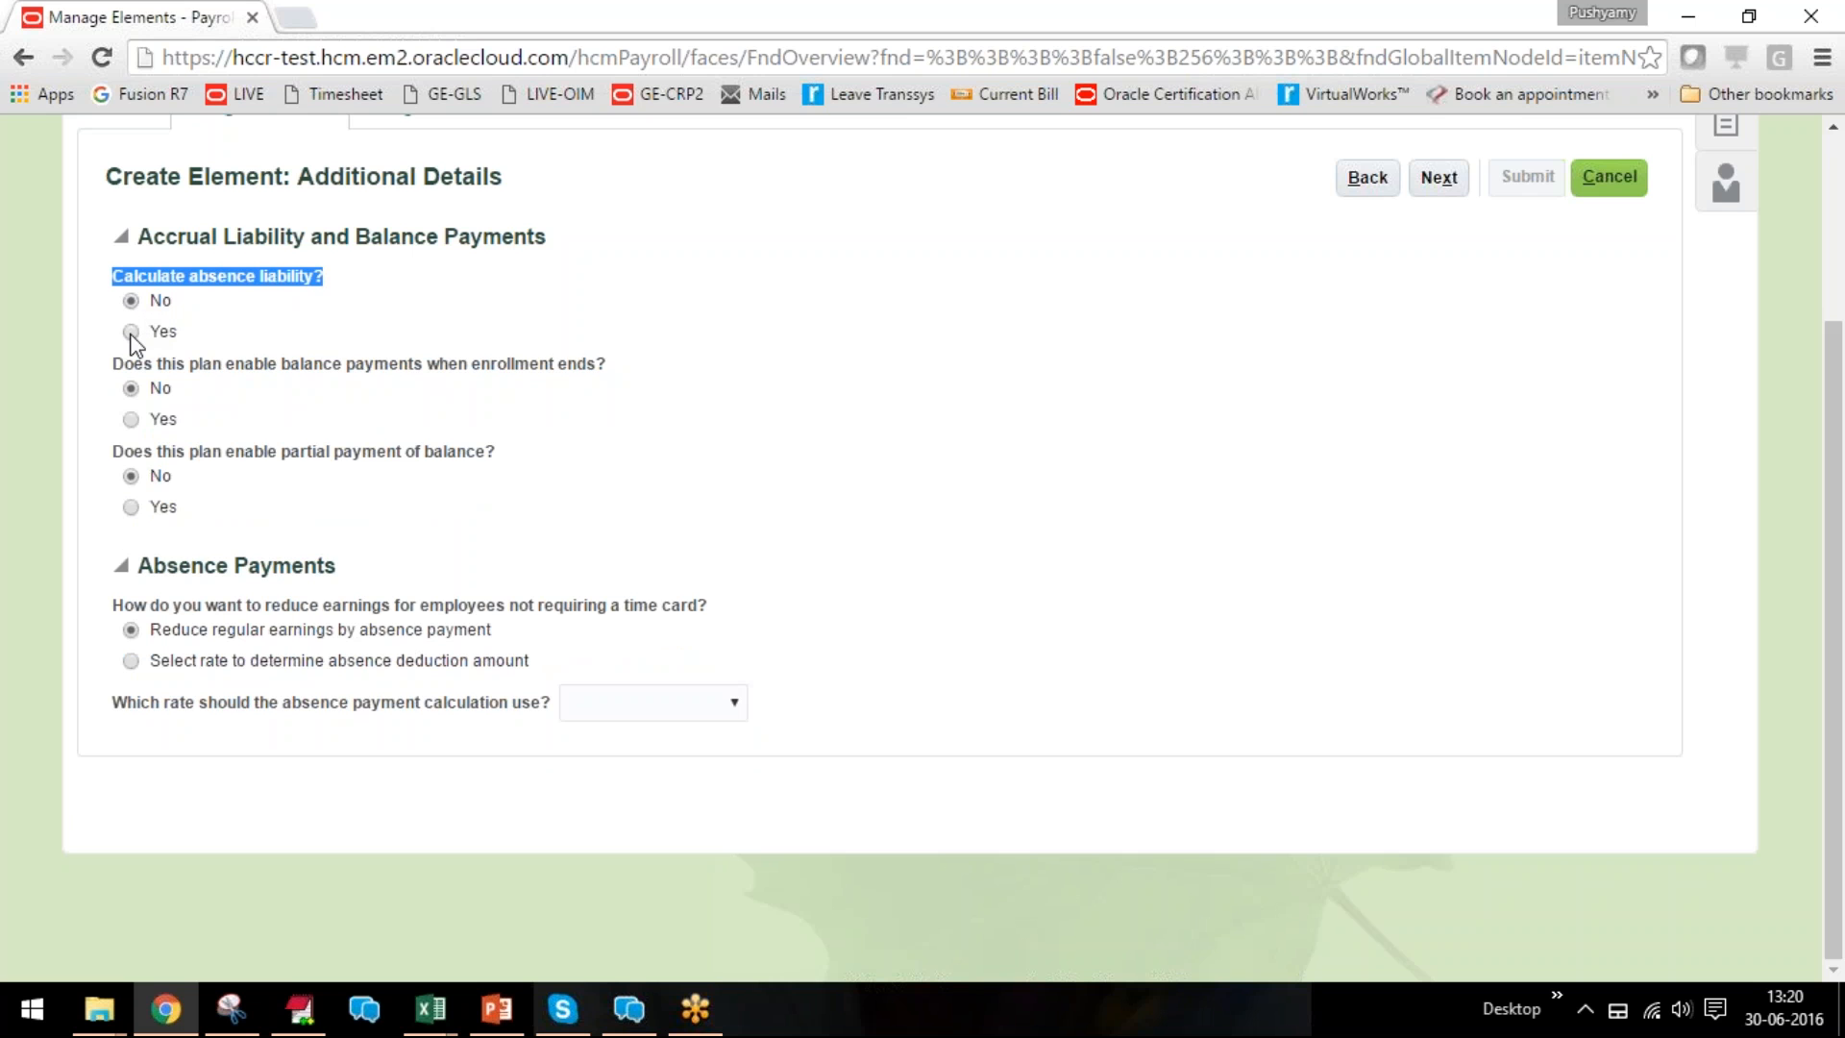
pyautogui.click(131, 331)
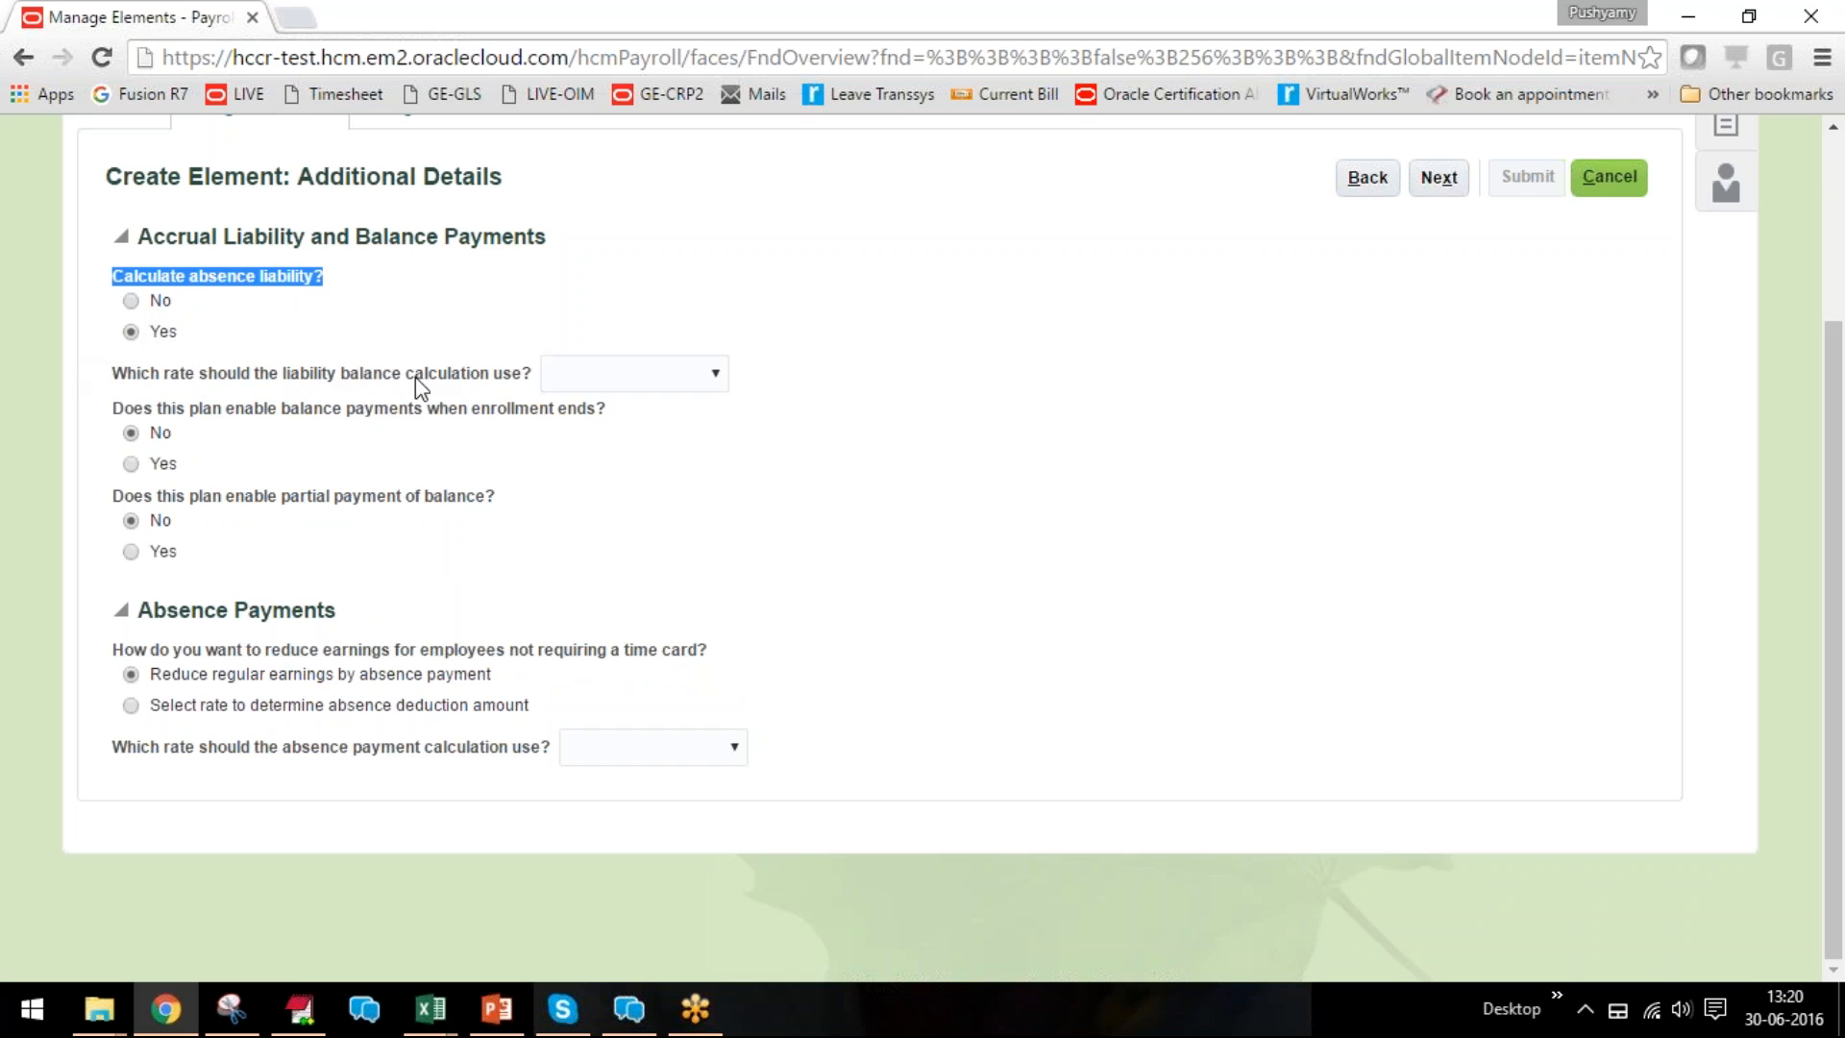
pyautogui.moveTo(110, 373); pyautogui.dragTo(516, 374)
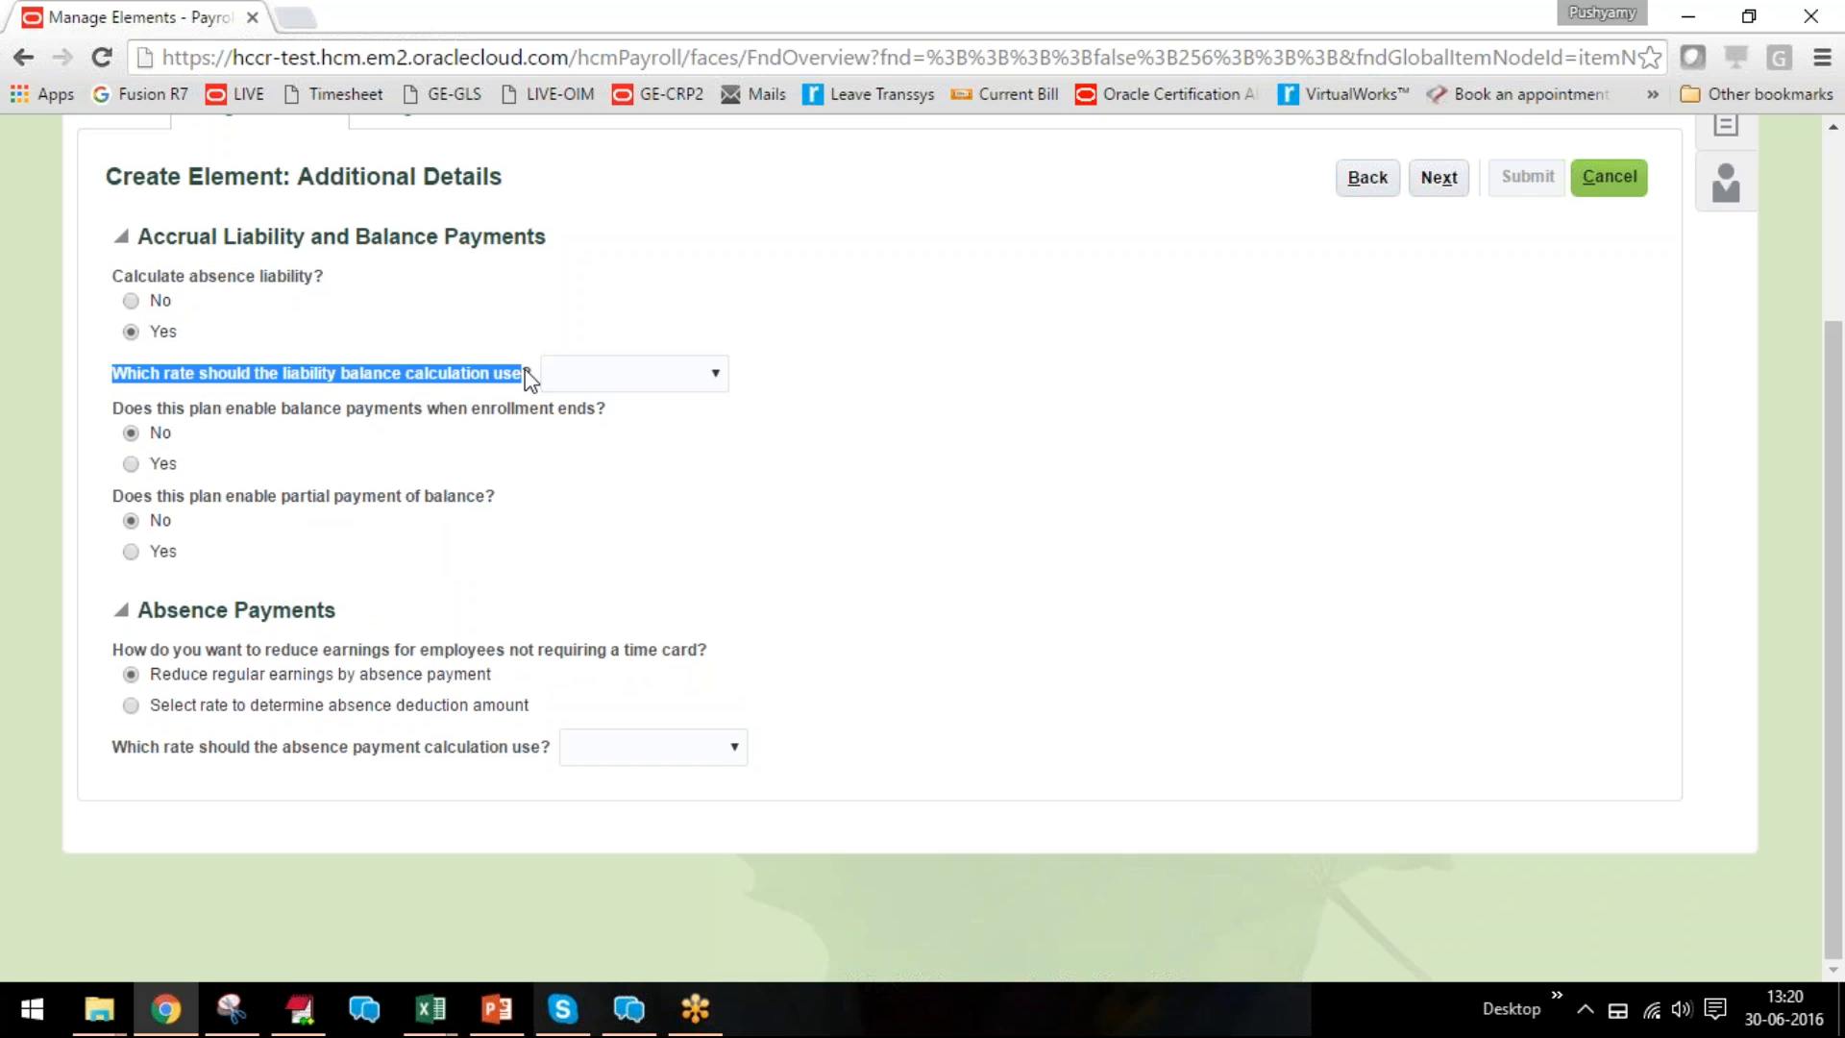
pyautogui.click(636, 376)
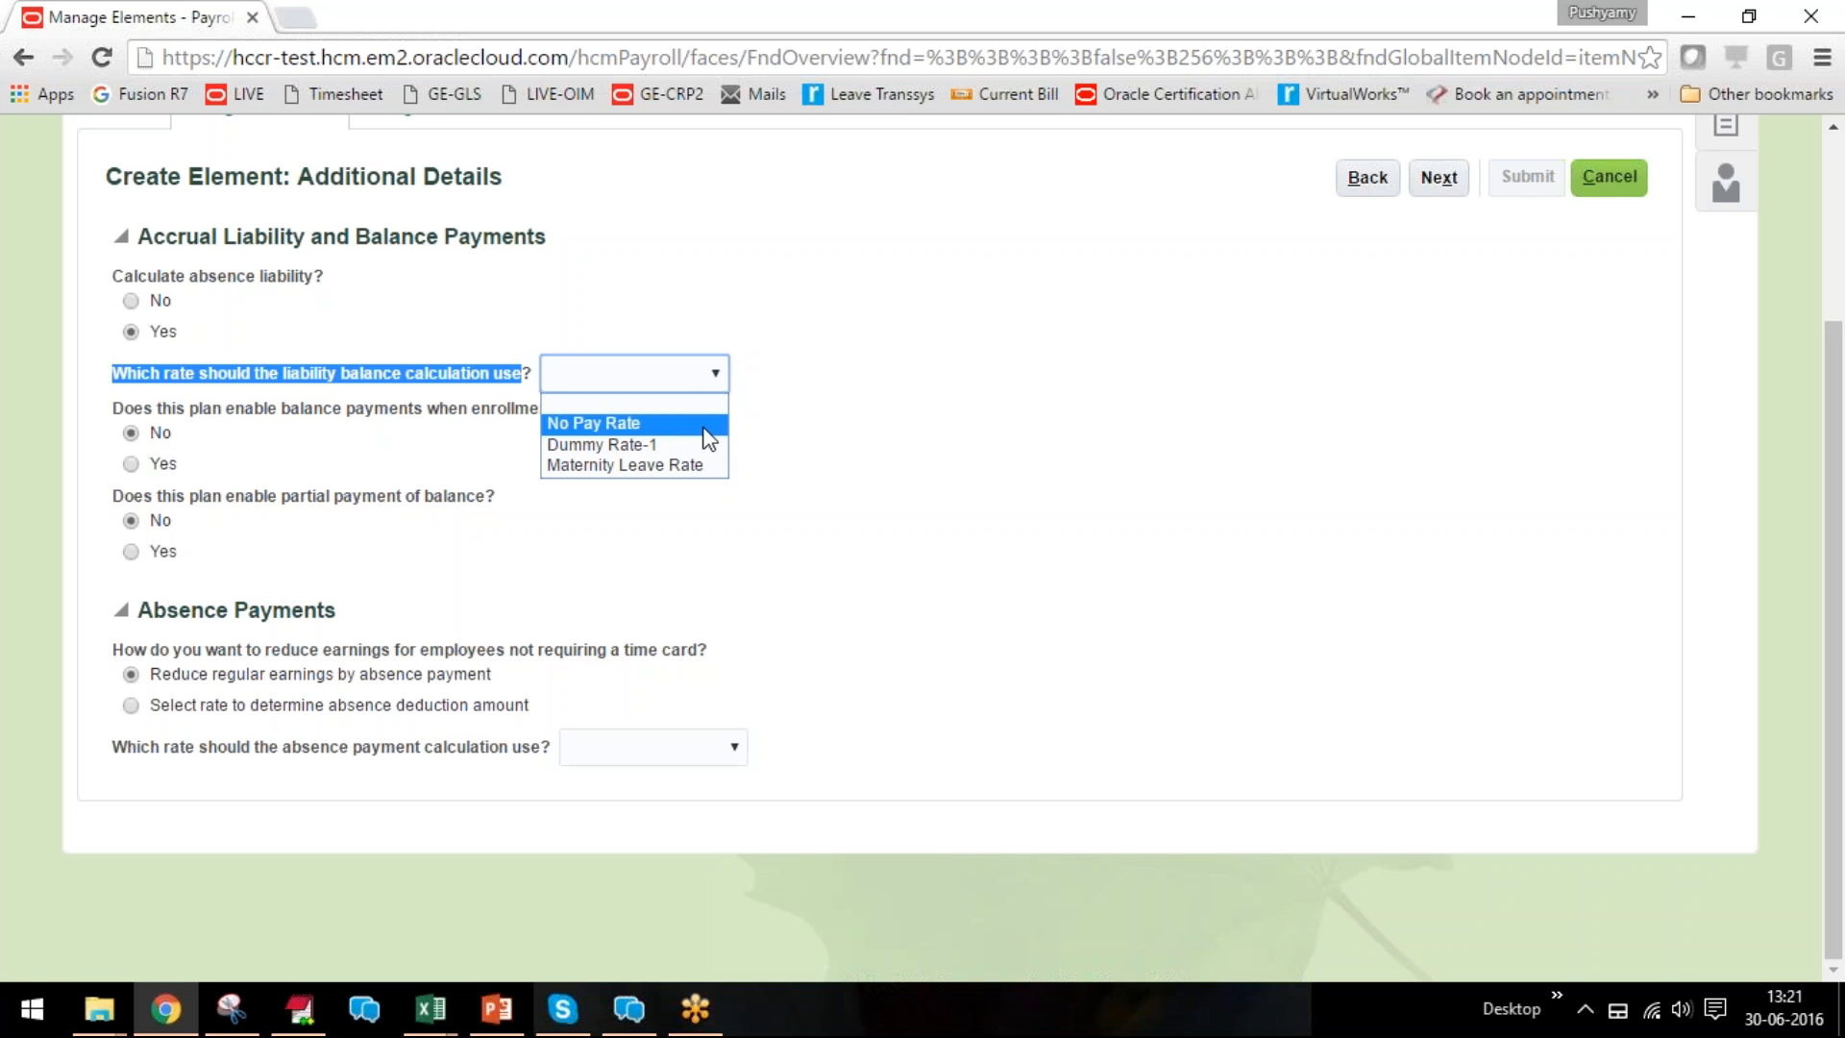
pyautogui.click(642, 423)
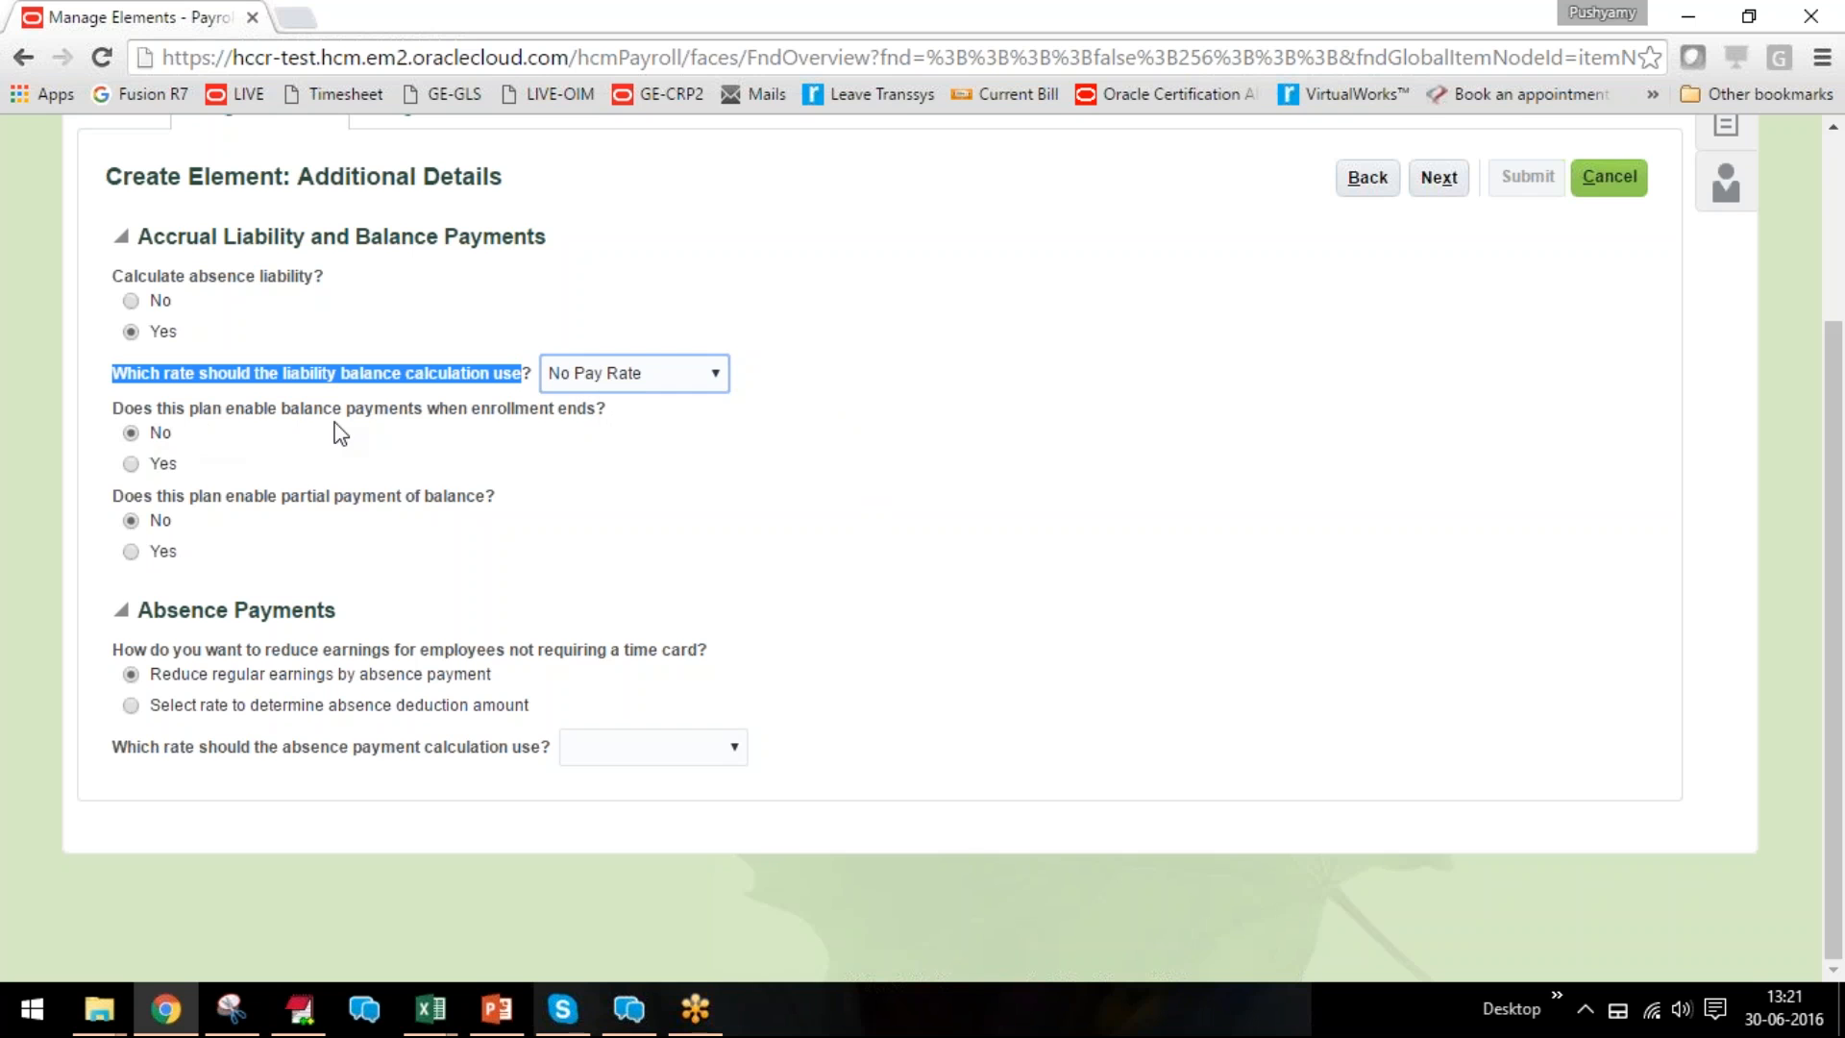
# Enable balance payments when enrollment ends and use No Pay Rate for the final balance payment calculation.
pyautogui.click(624, 411)
pyautogui.moveTo(620, 409); pyautogui.dragTo(117, 404)
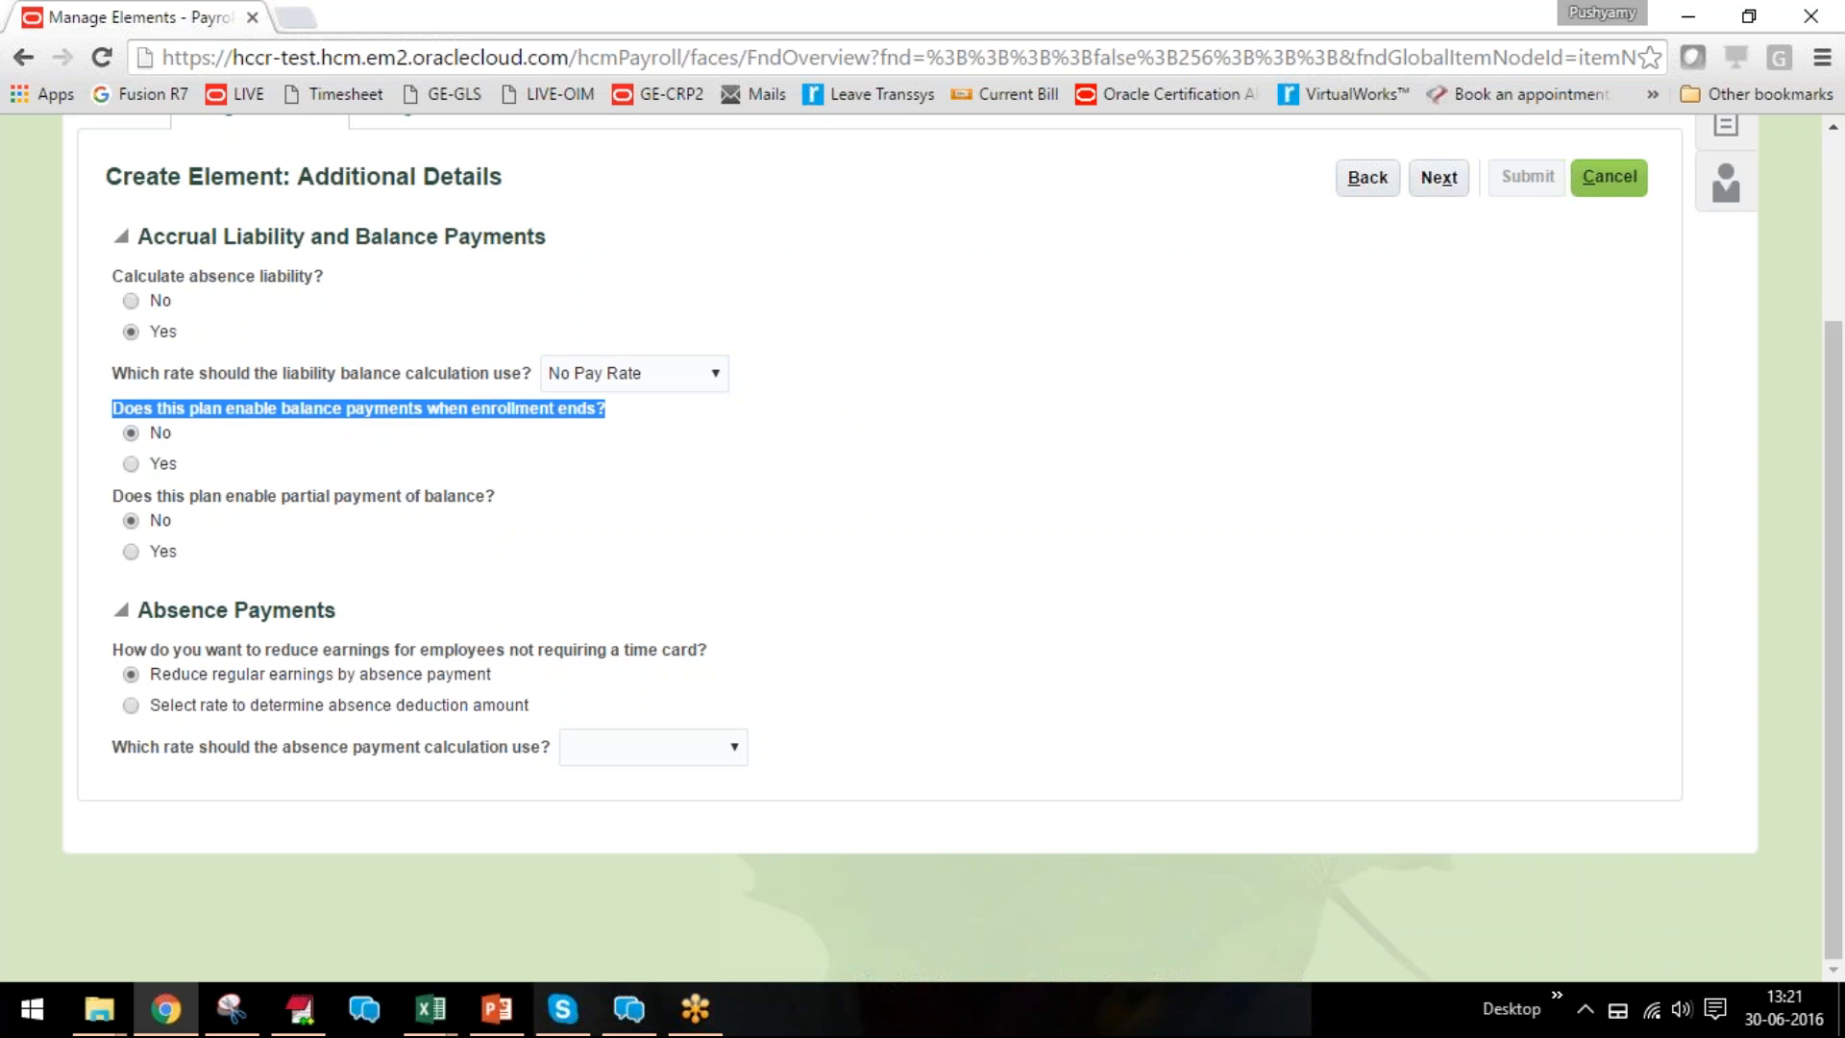
pyautogui.click(131, 464)
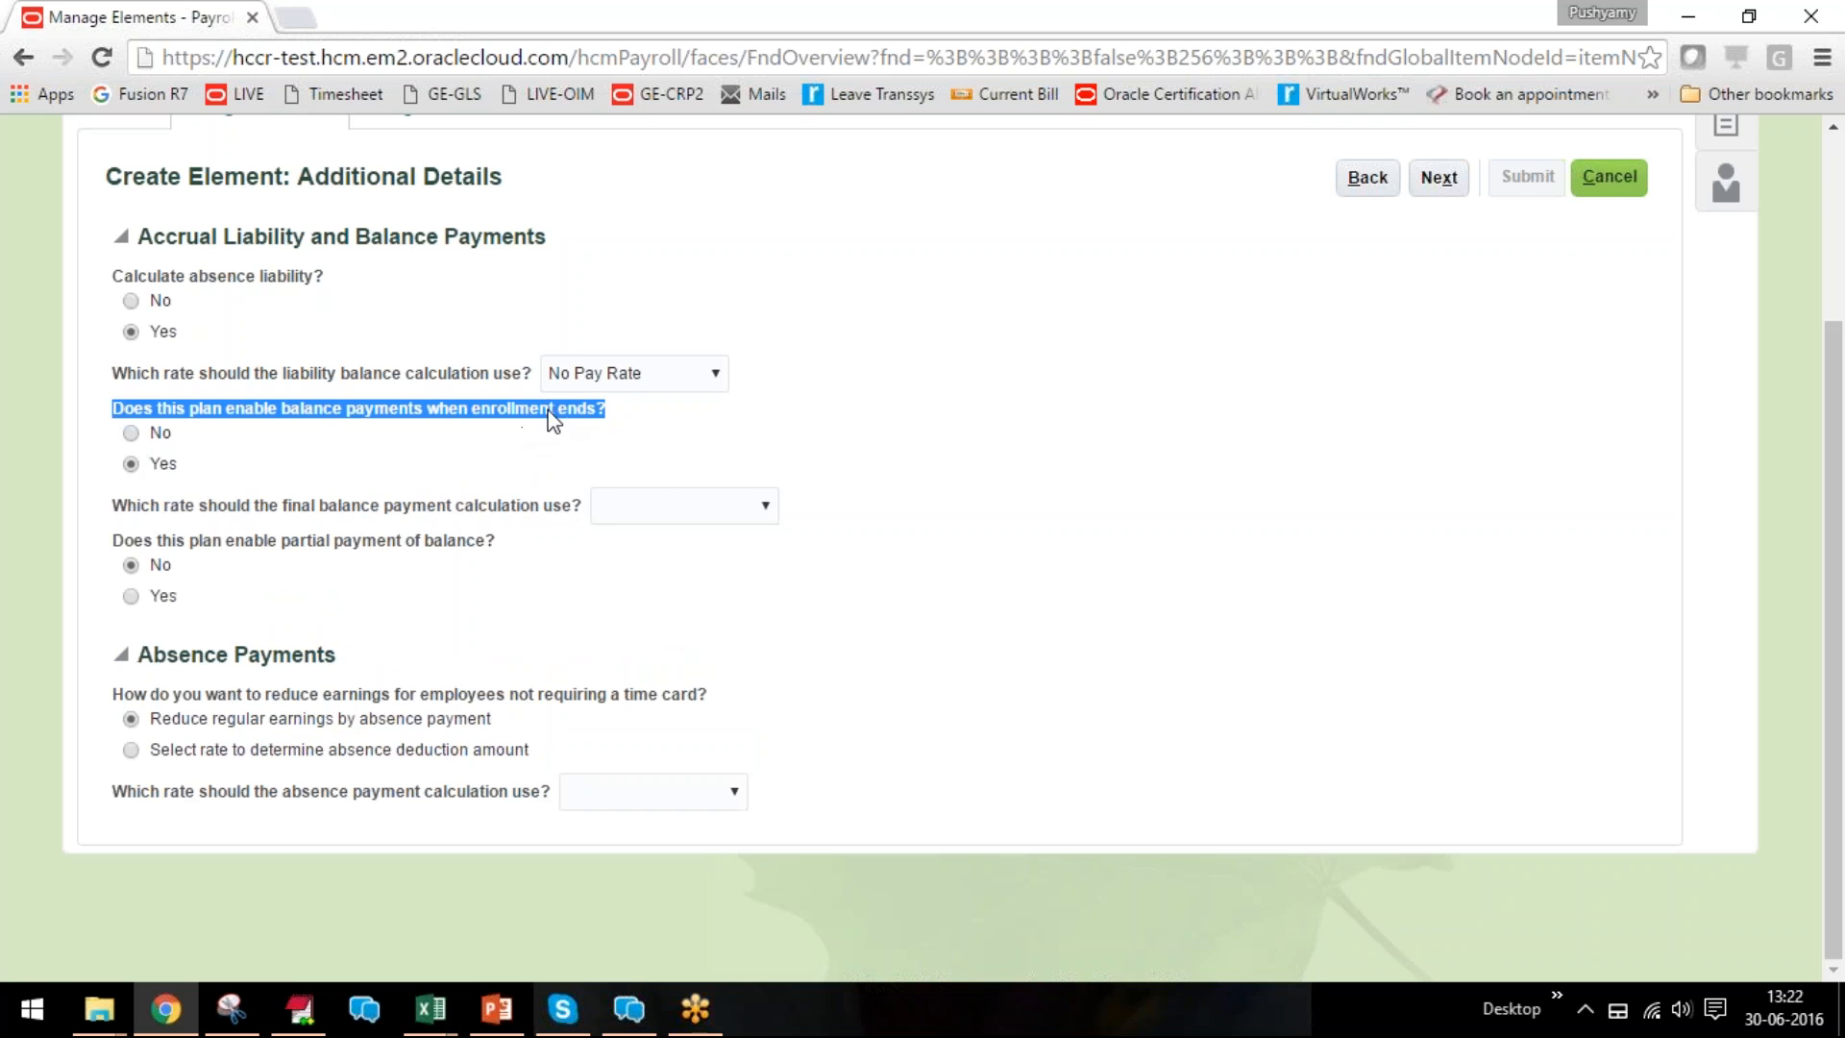
pyautogui.click(699, 509)
pyautogui.click(699, 552)
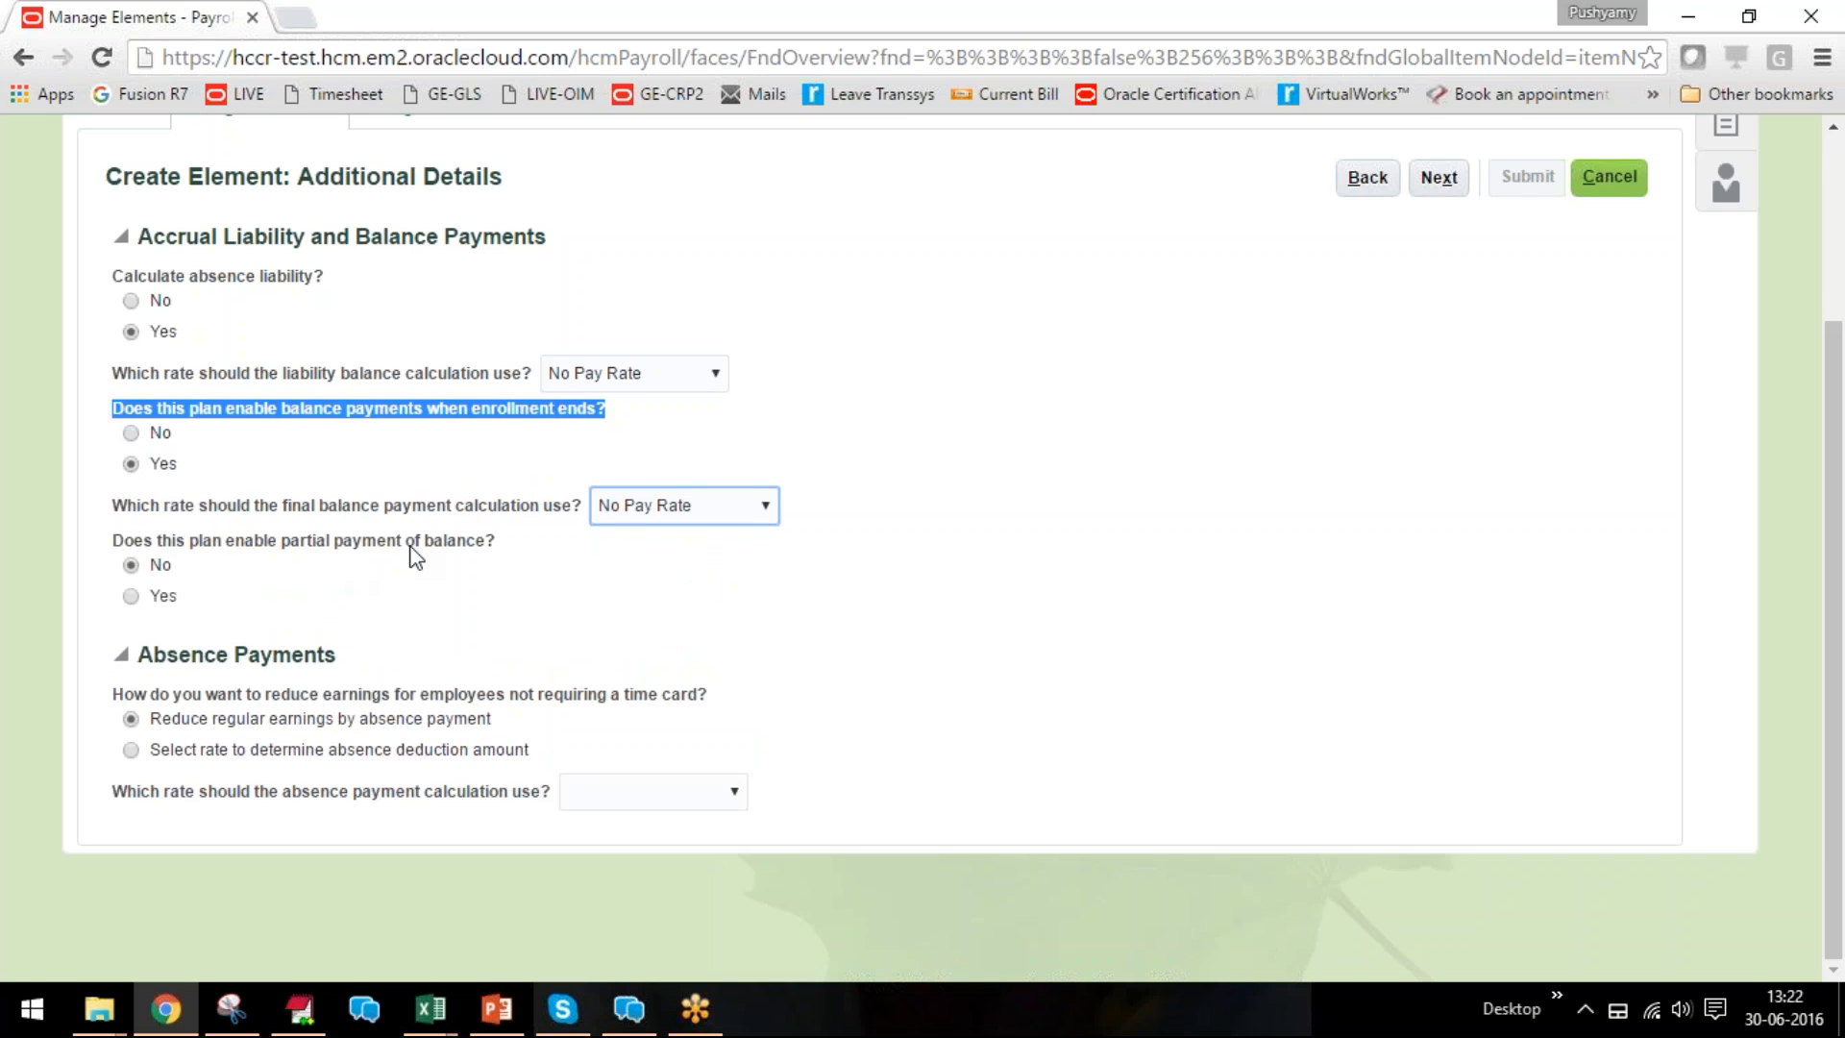
# Enable partial payment of balance and use No Pay Rate for the discretionary disbursement calculation.
pyautogui.click(132, 596)
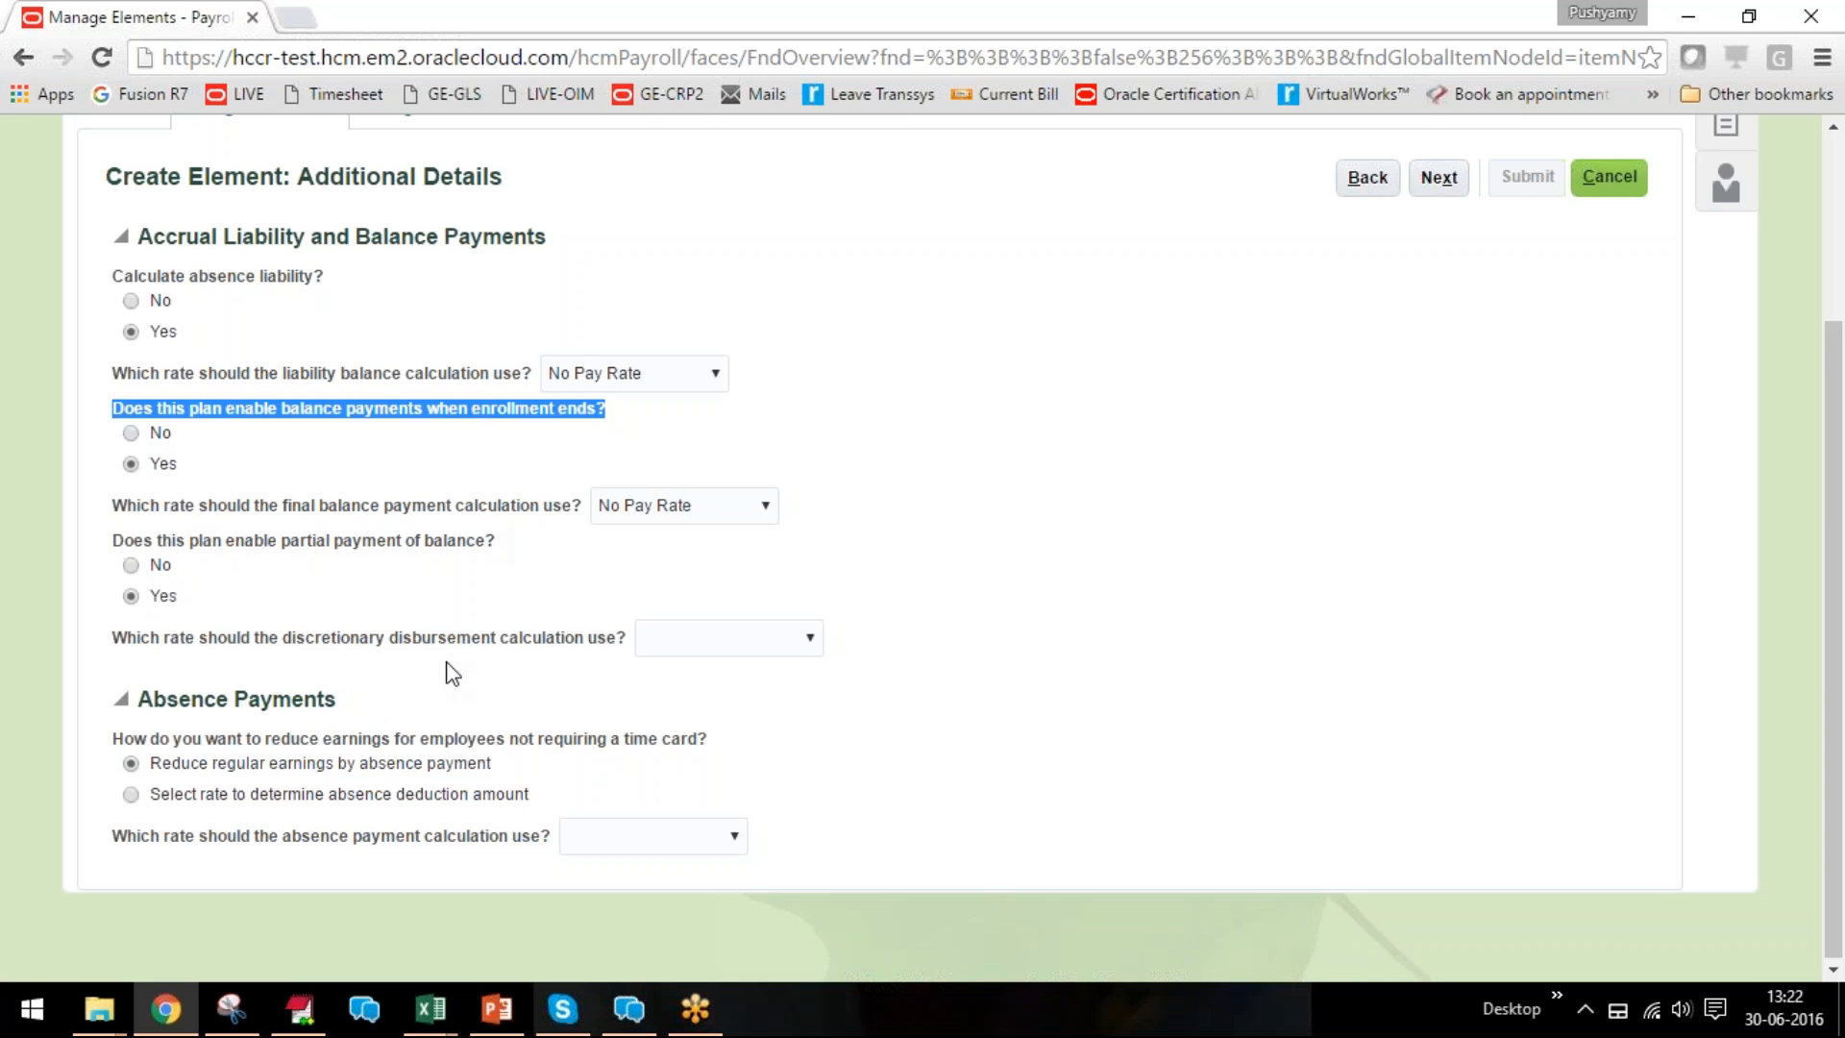
pyautogui.click(679, 638)
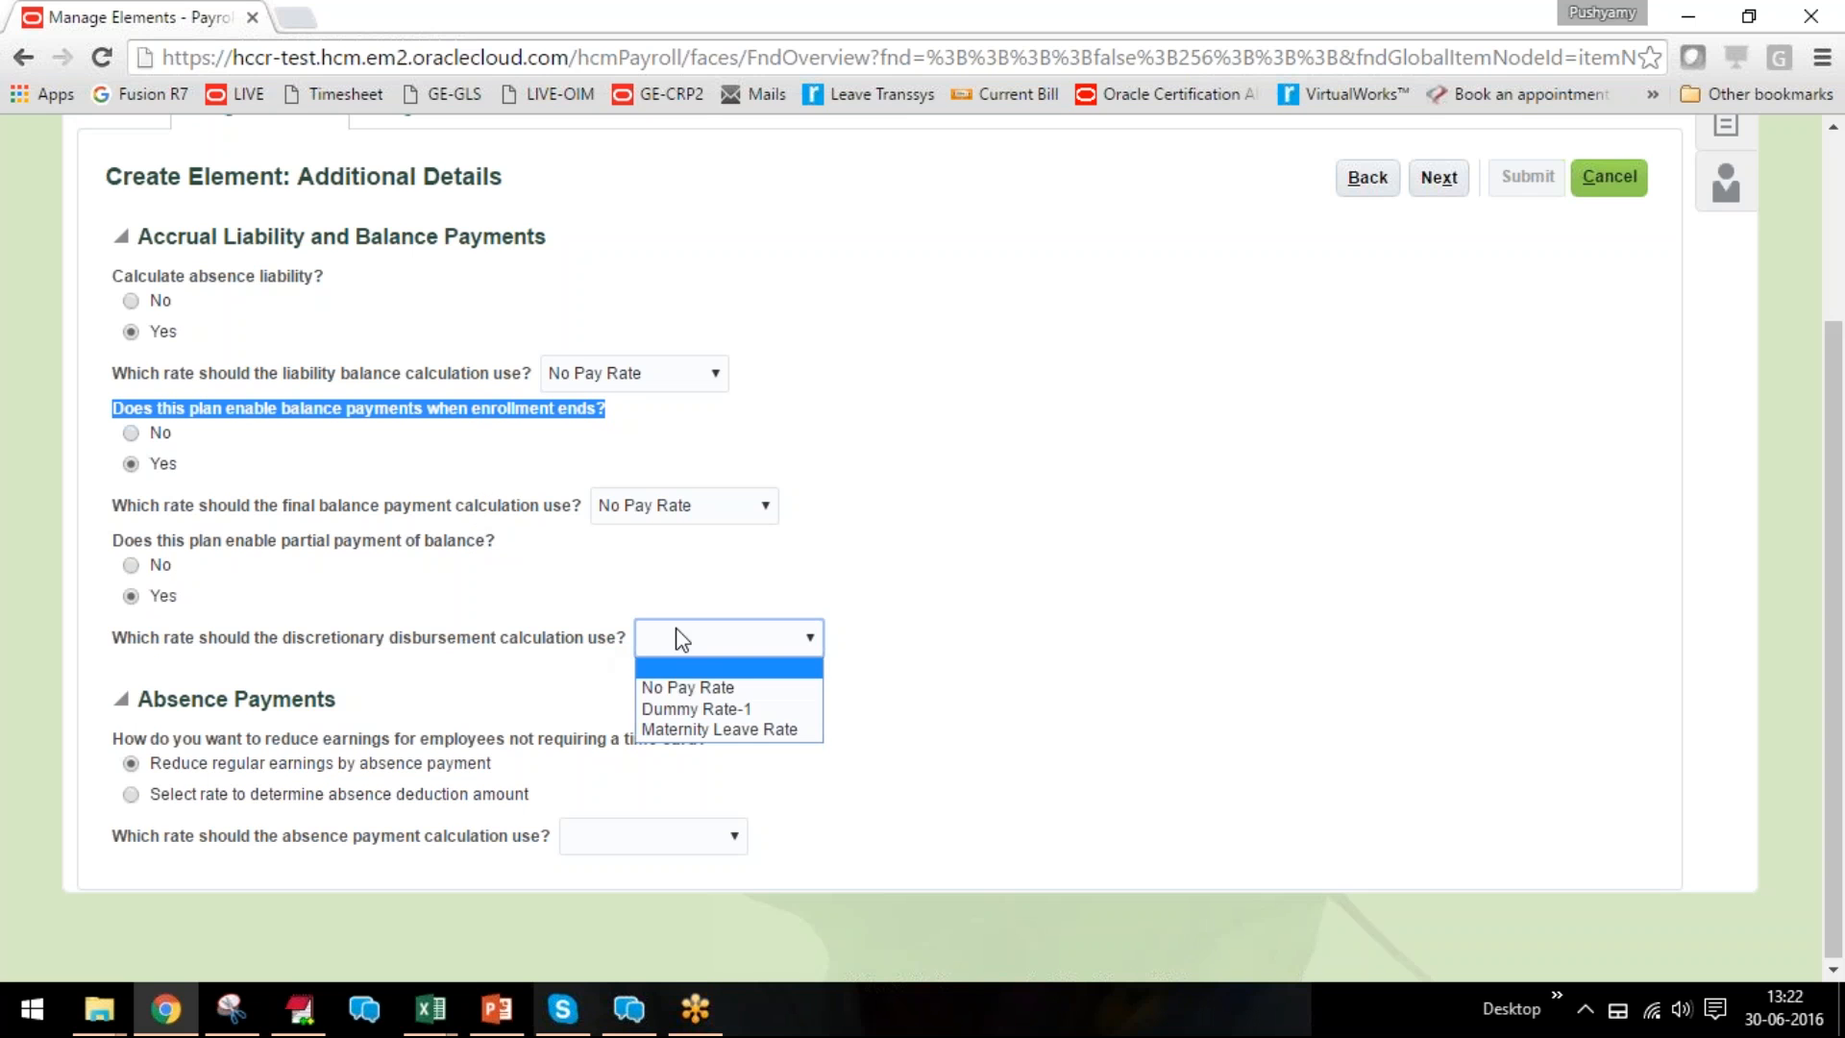
pyautogui.click(679, 687)
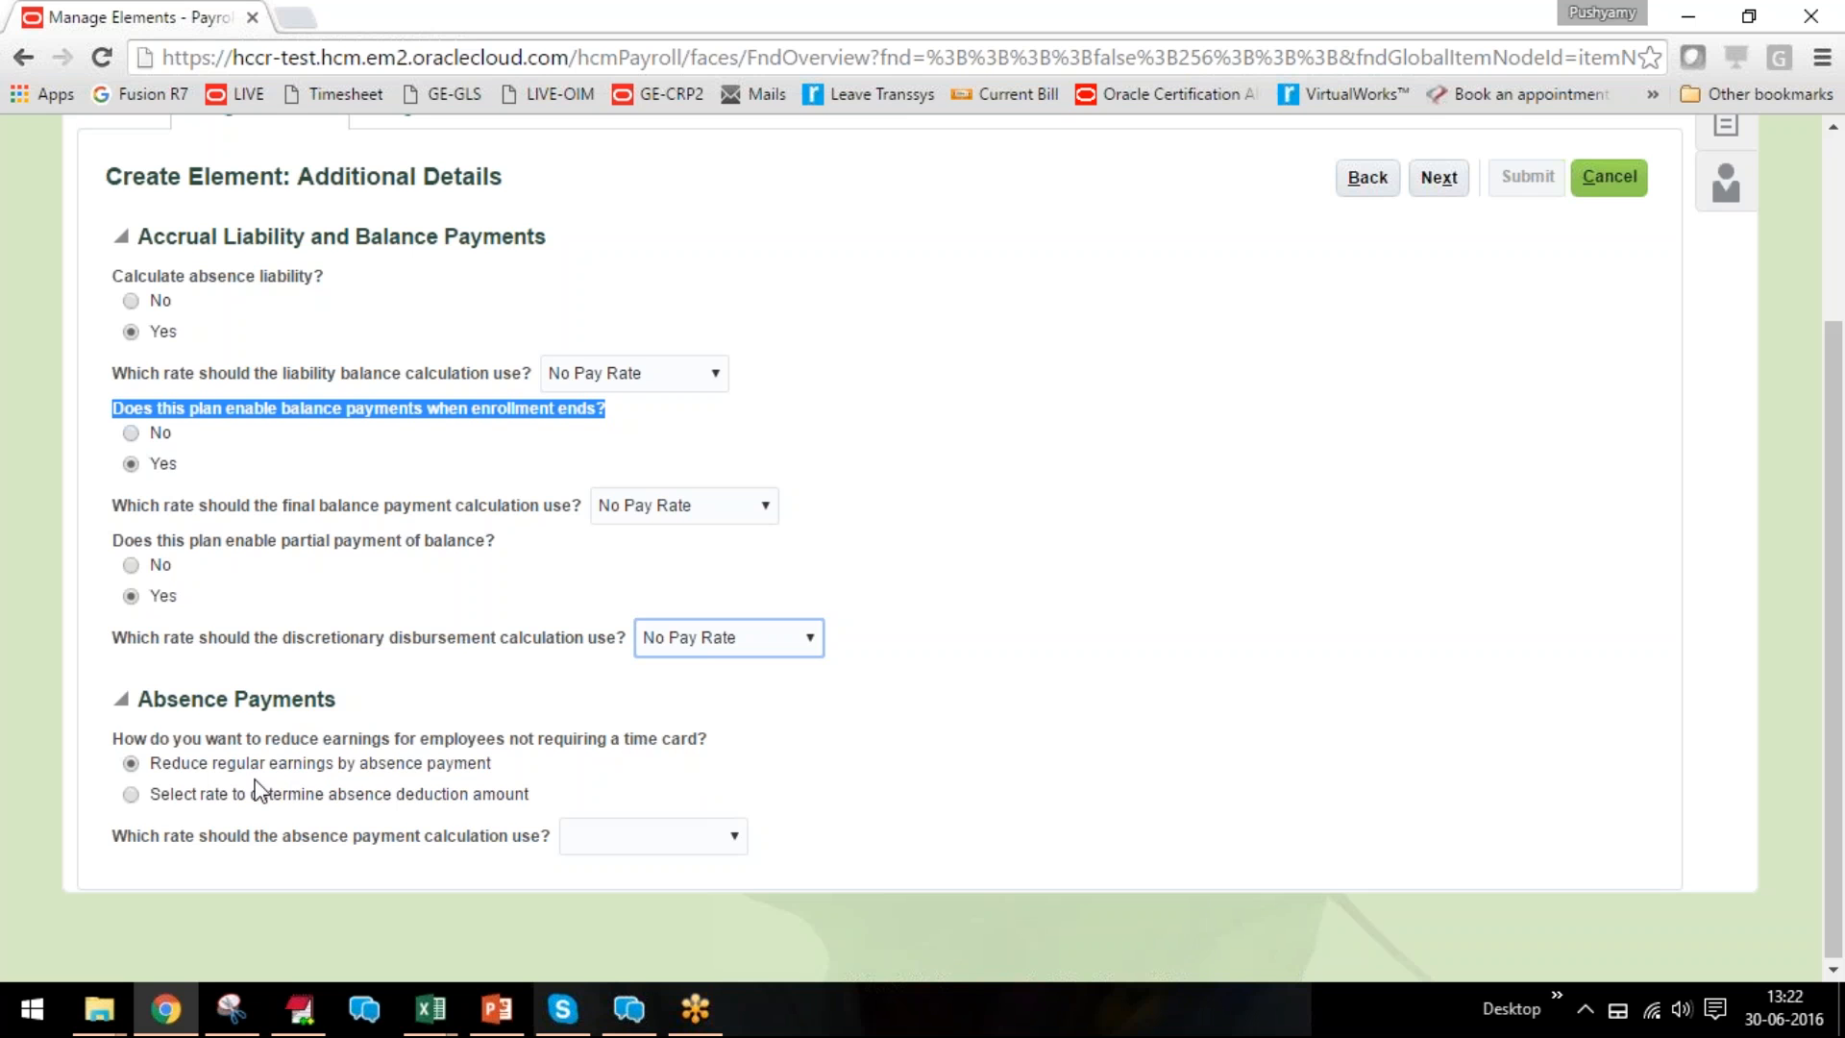
# Keep reducing regular earnings by absence payment, proceed to the element review and submit the element.
pyautogui.moveTo(153, 765); pyautogui.dragTo(495, 769)
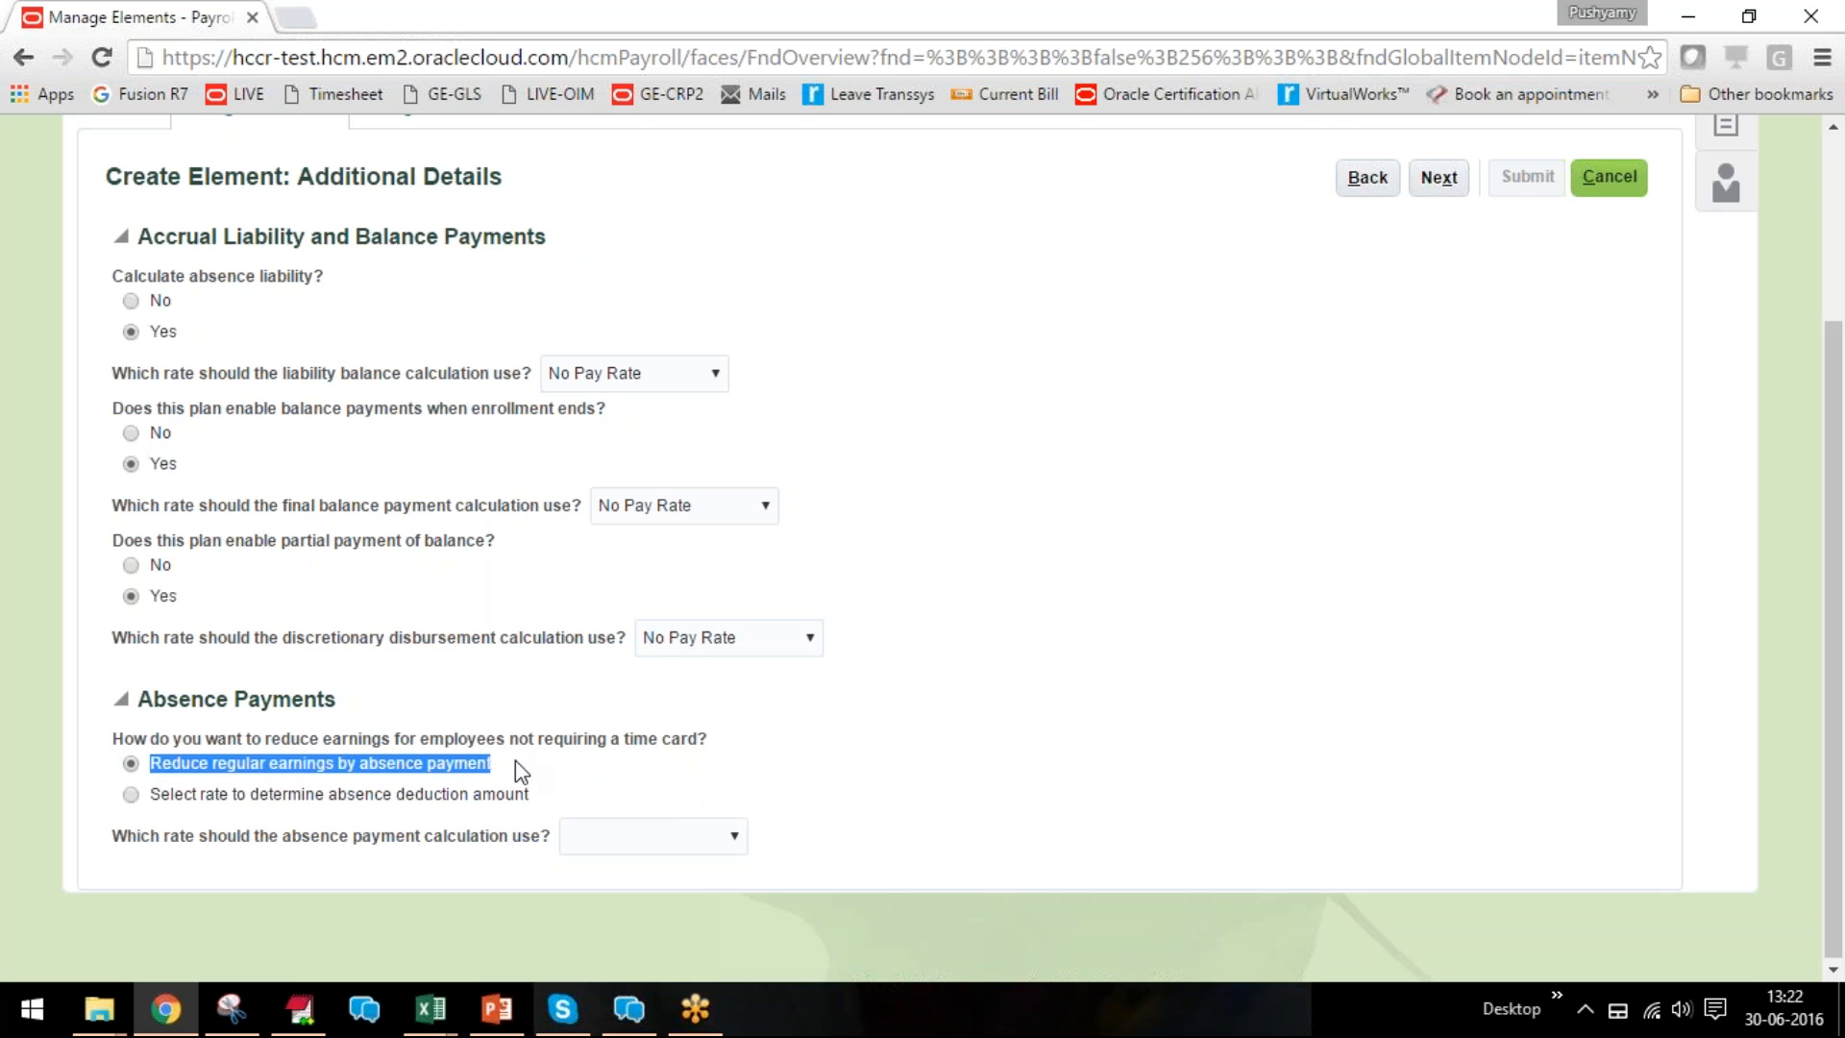
pyautogui.click(517, 769)
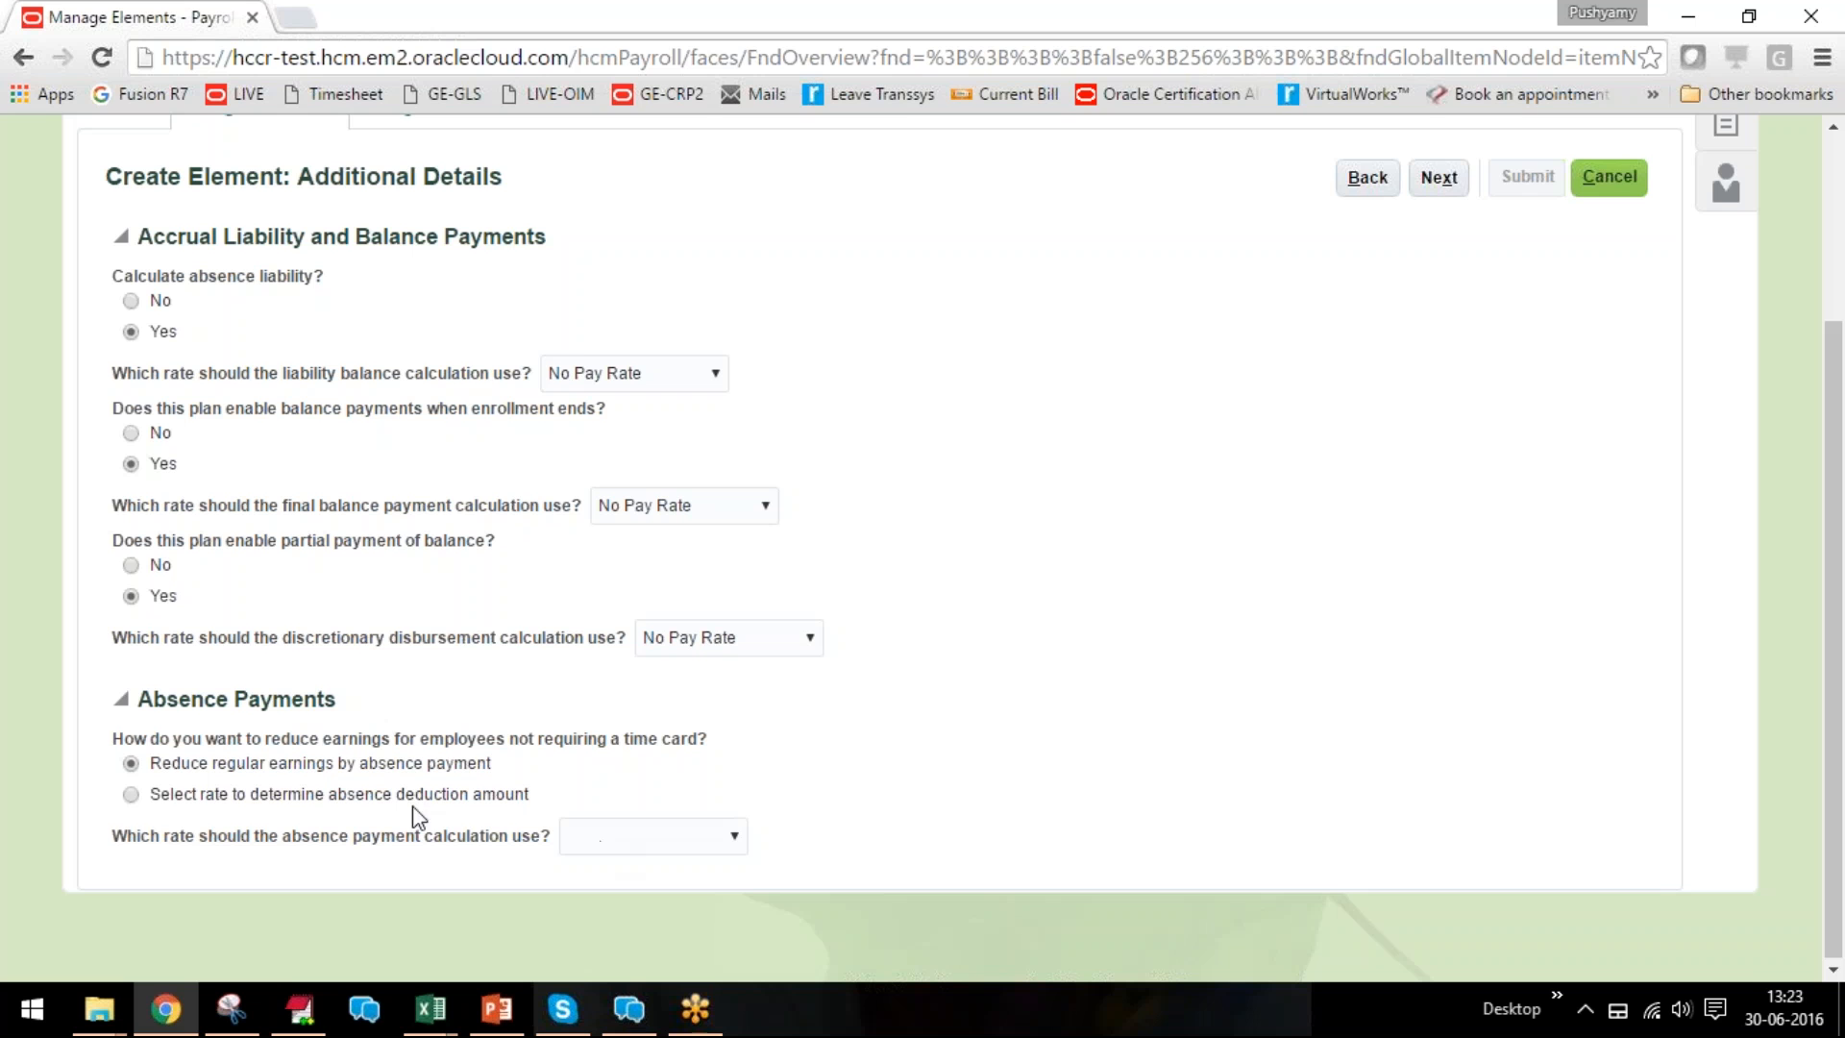
pyautogui.click(1437, 183)
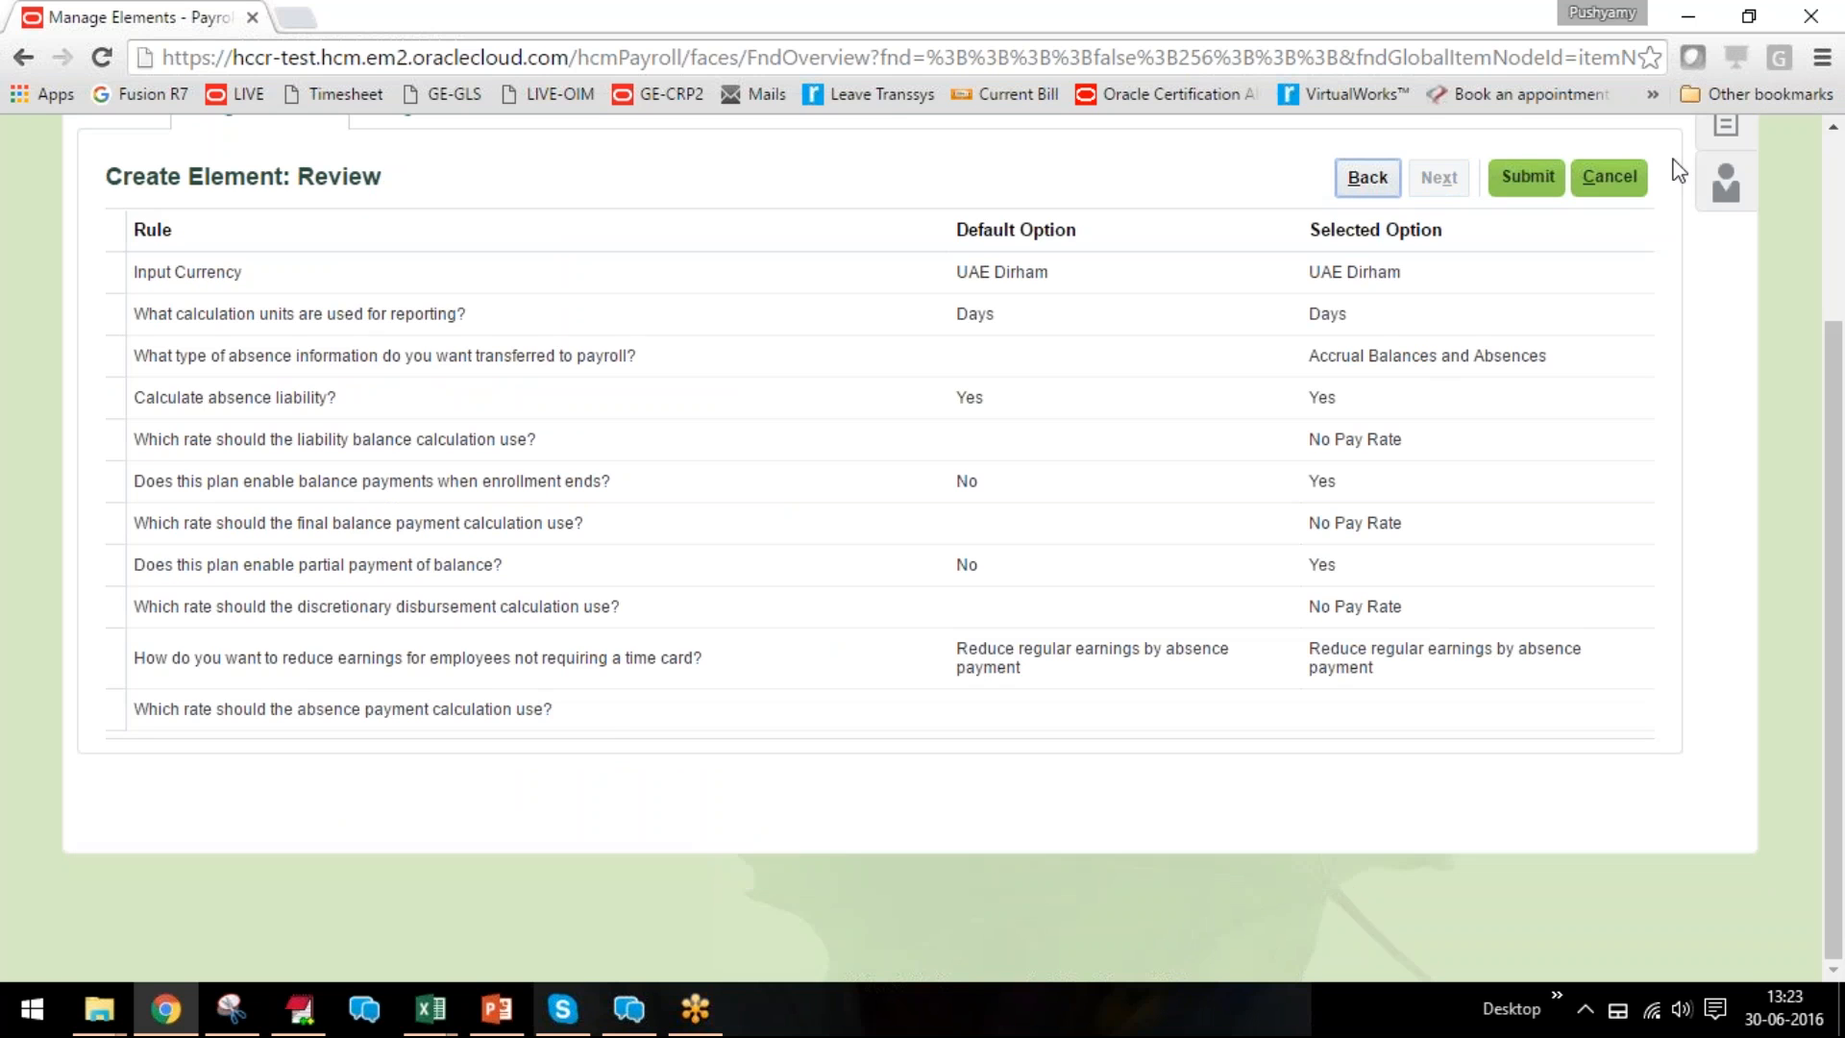
pyautogui.click(1527, 176)
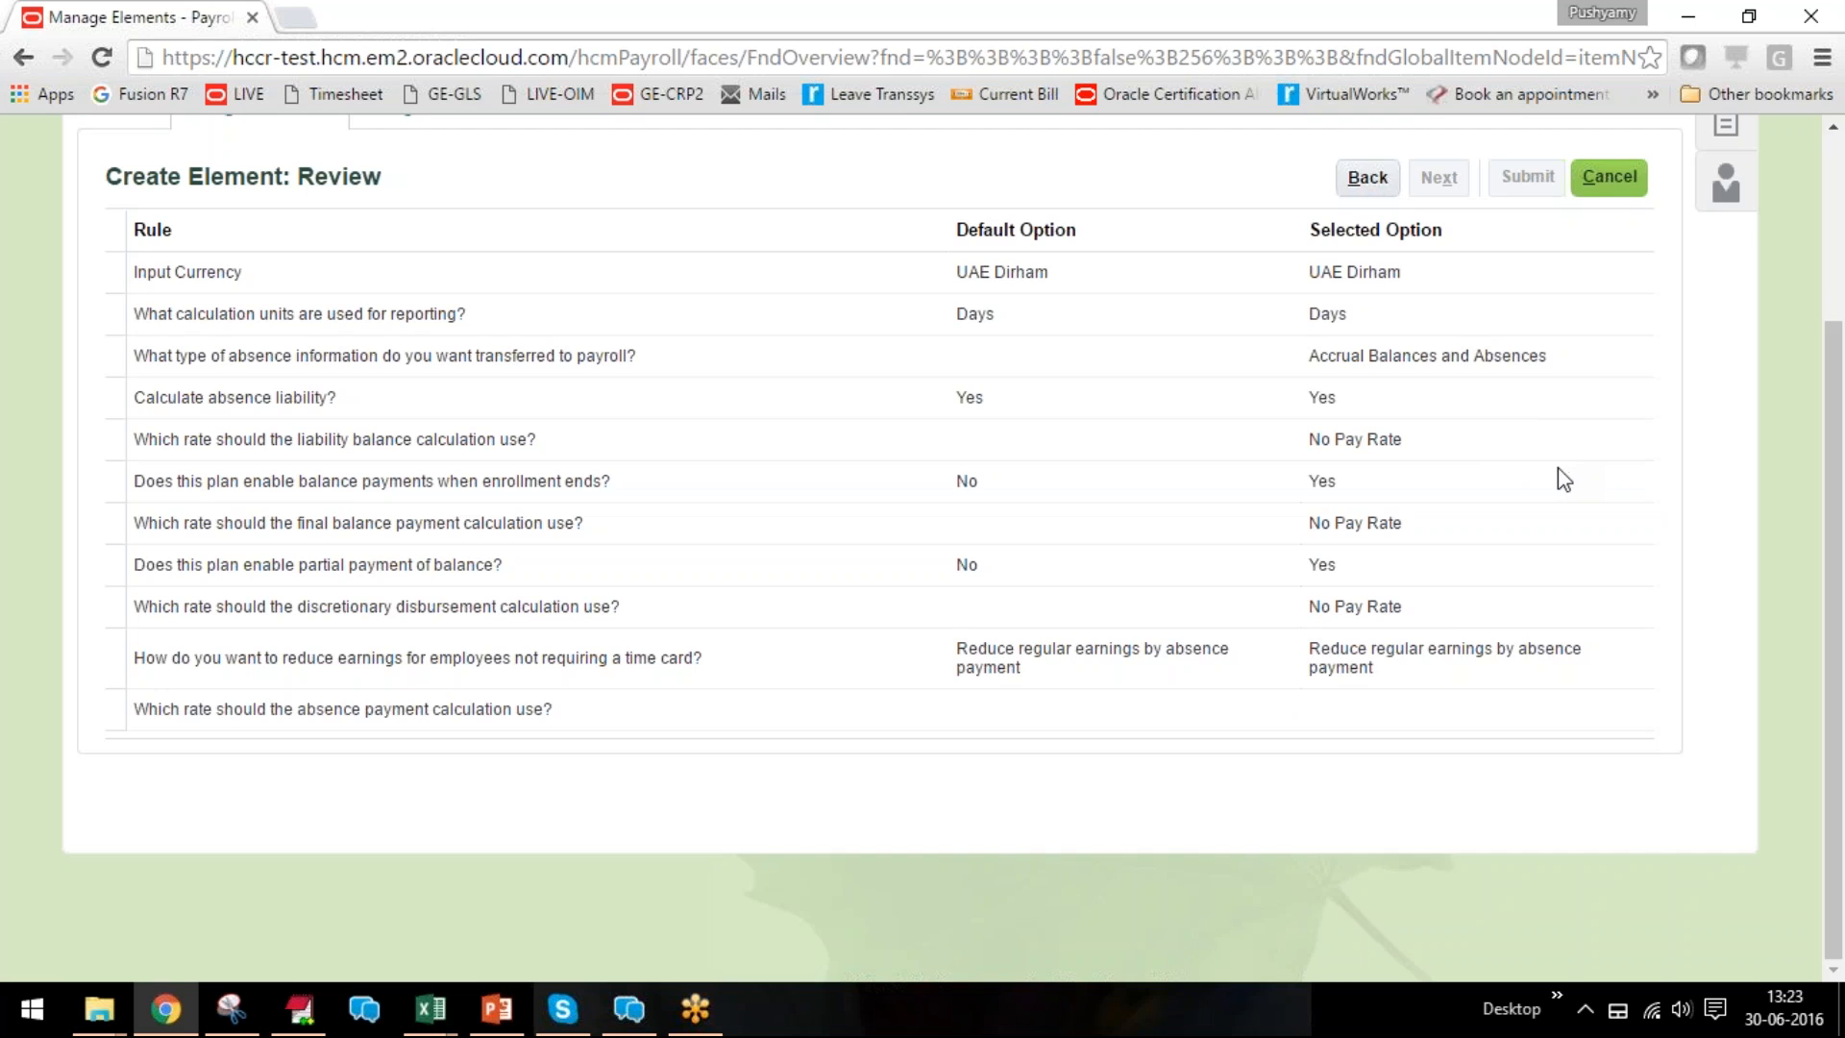
# Open the bookmarked Action Group site in a new browser tab and sign in with the prefilled credentials.
pyautogui.scroll(3, 1537, 480)
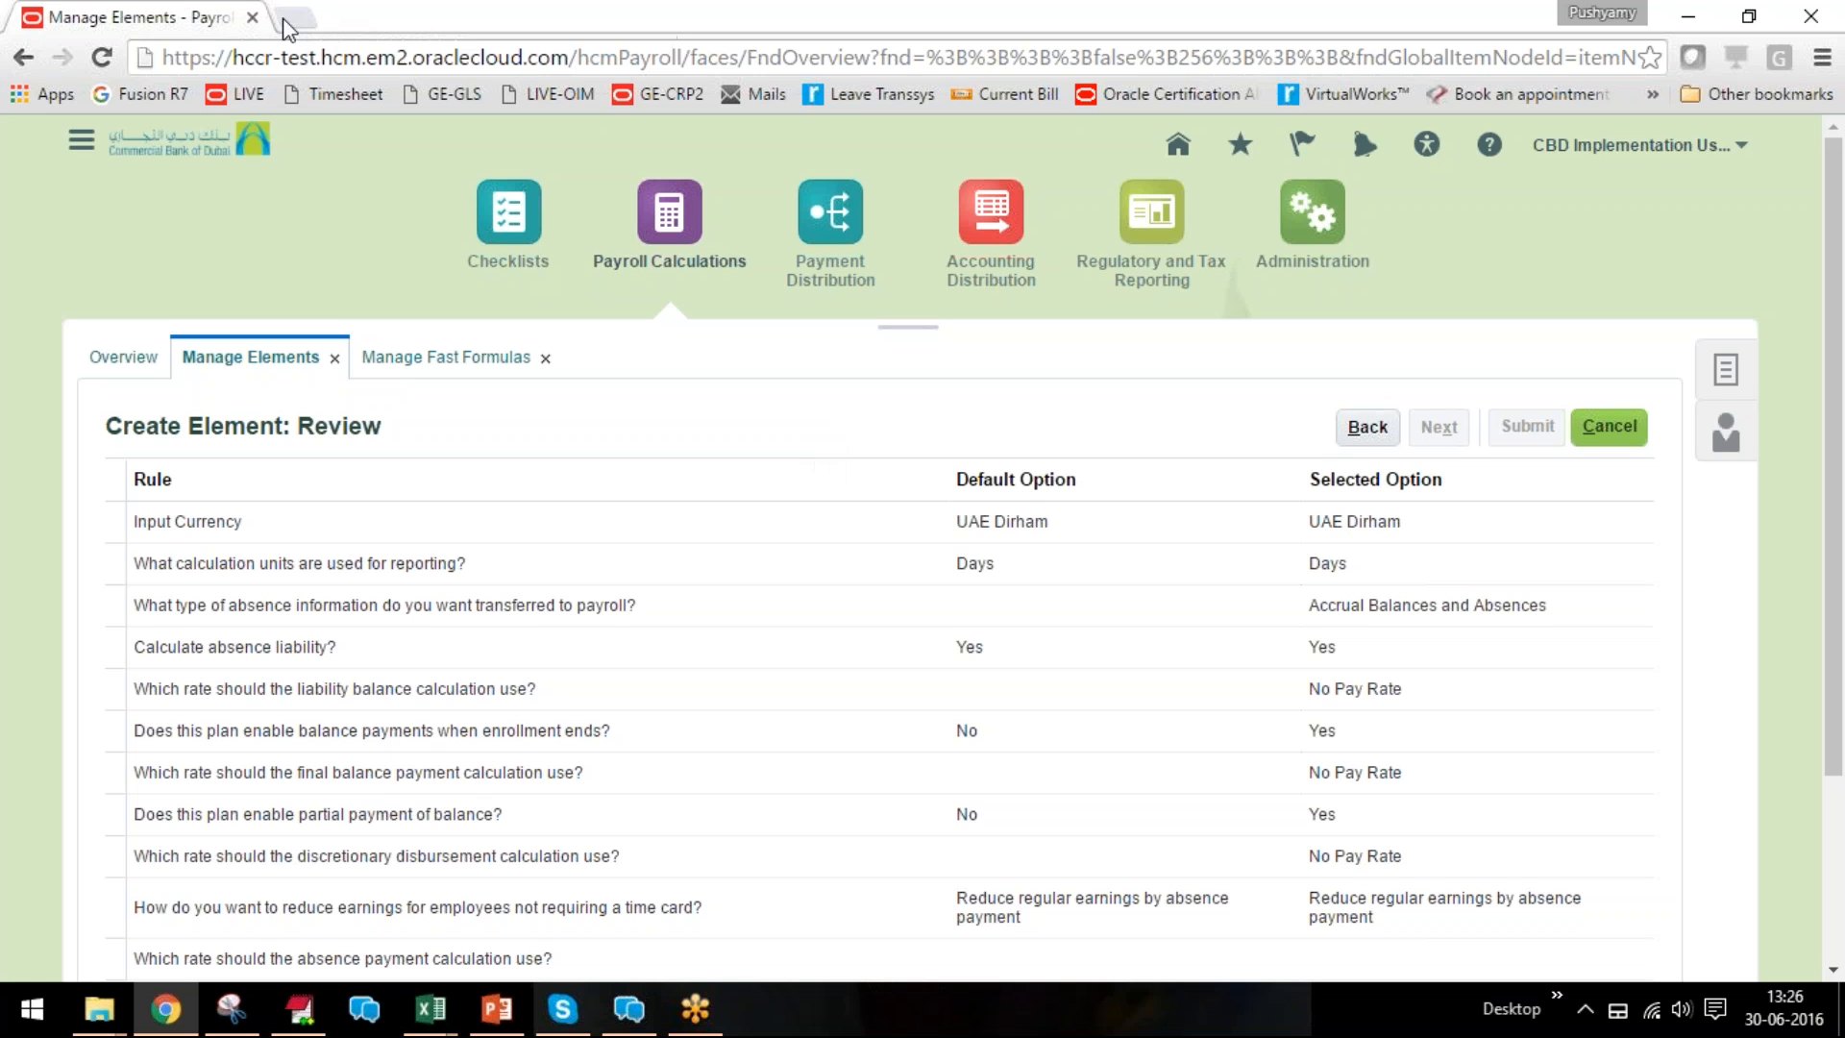
pyautogui.hotkey('ctrl', 't')
pyautogui.click(1774, 85)
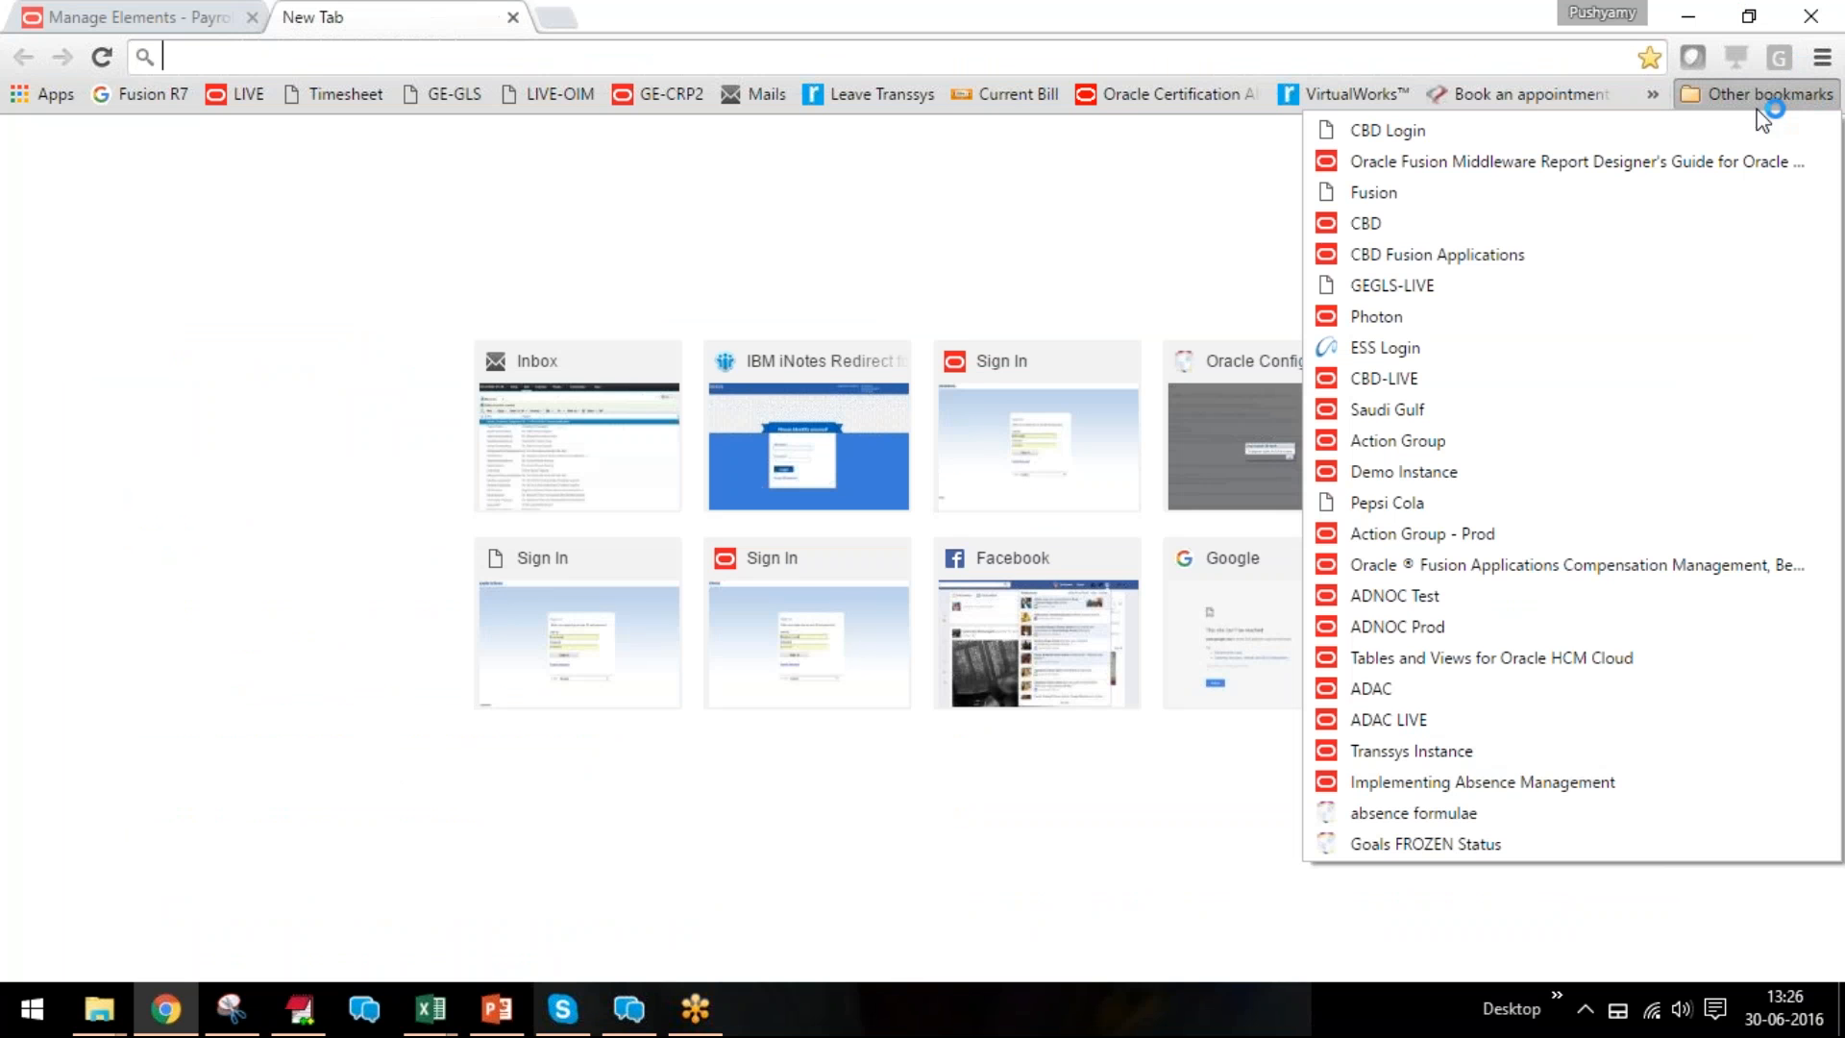
pyautogui.click(1495, 445)
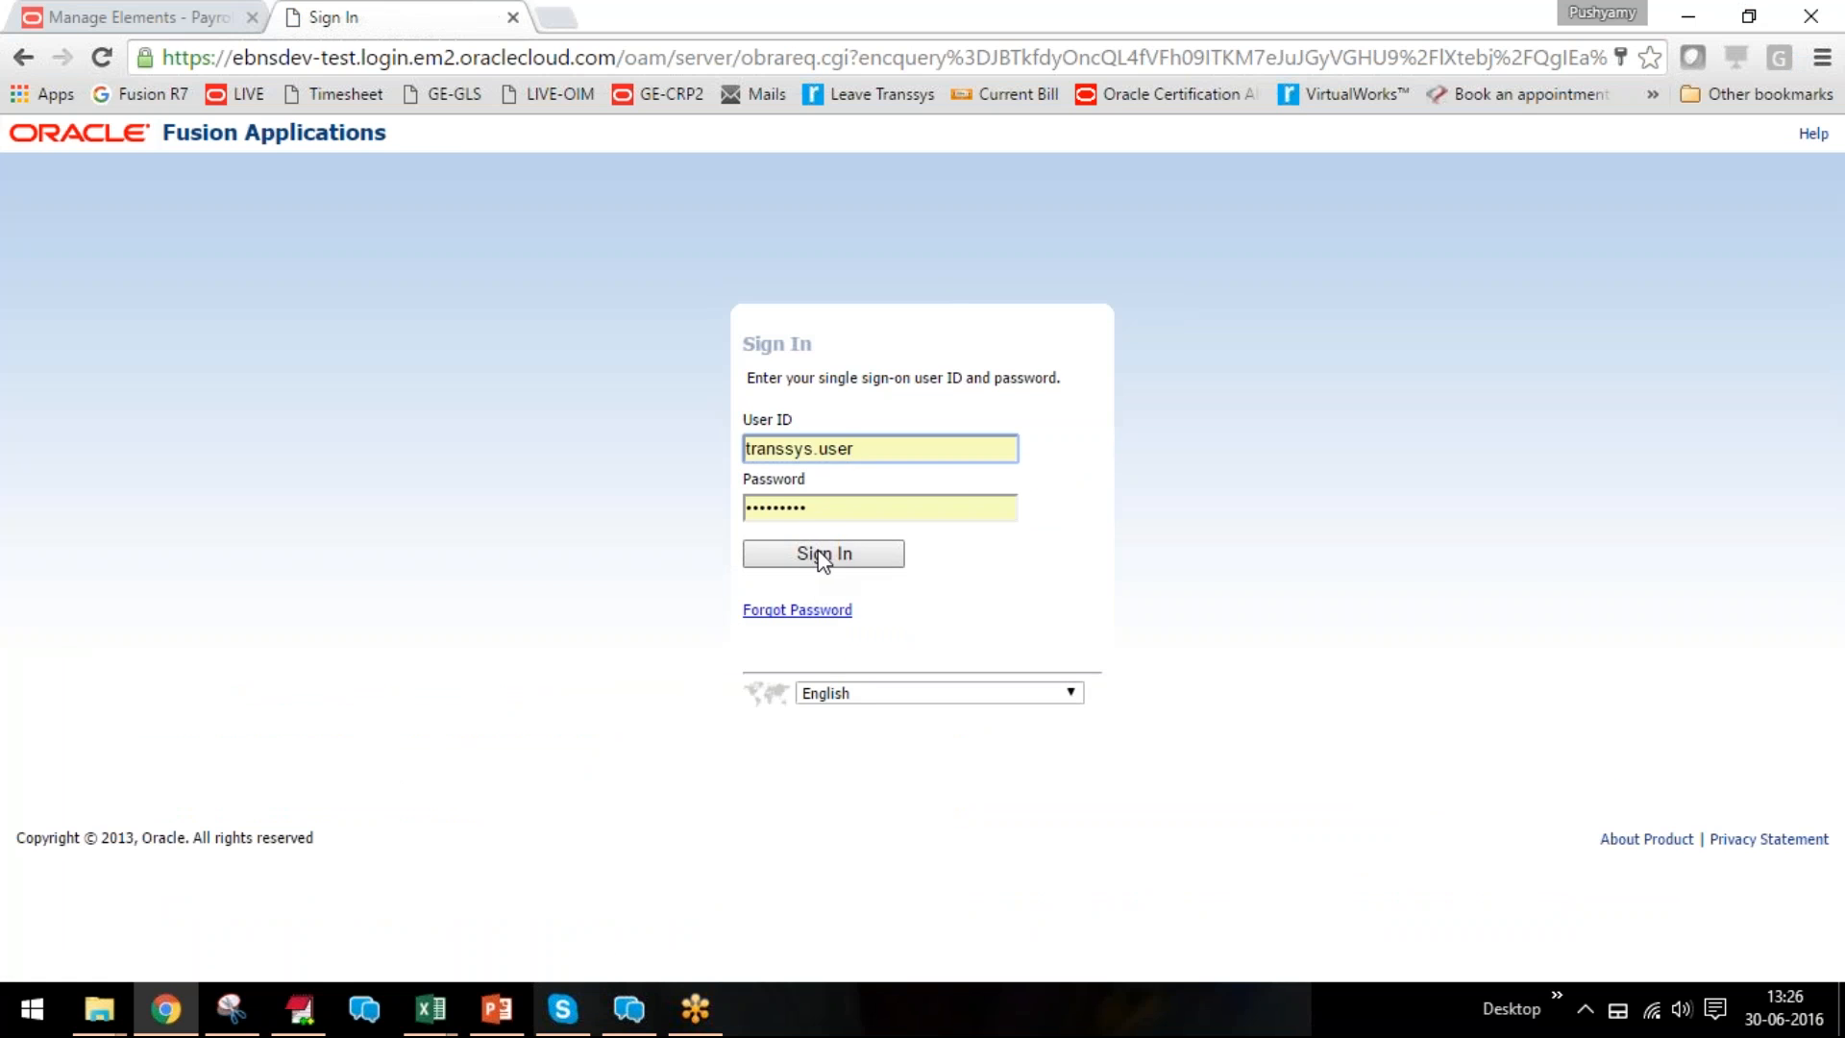
pyautogui.click(819, 552)
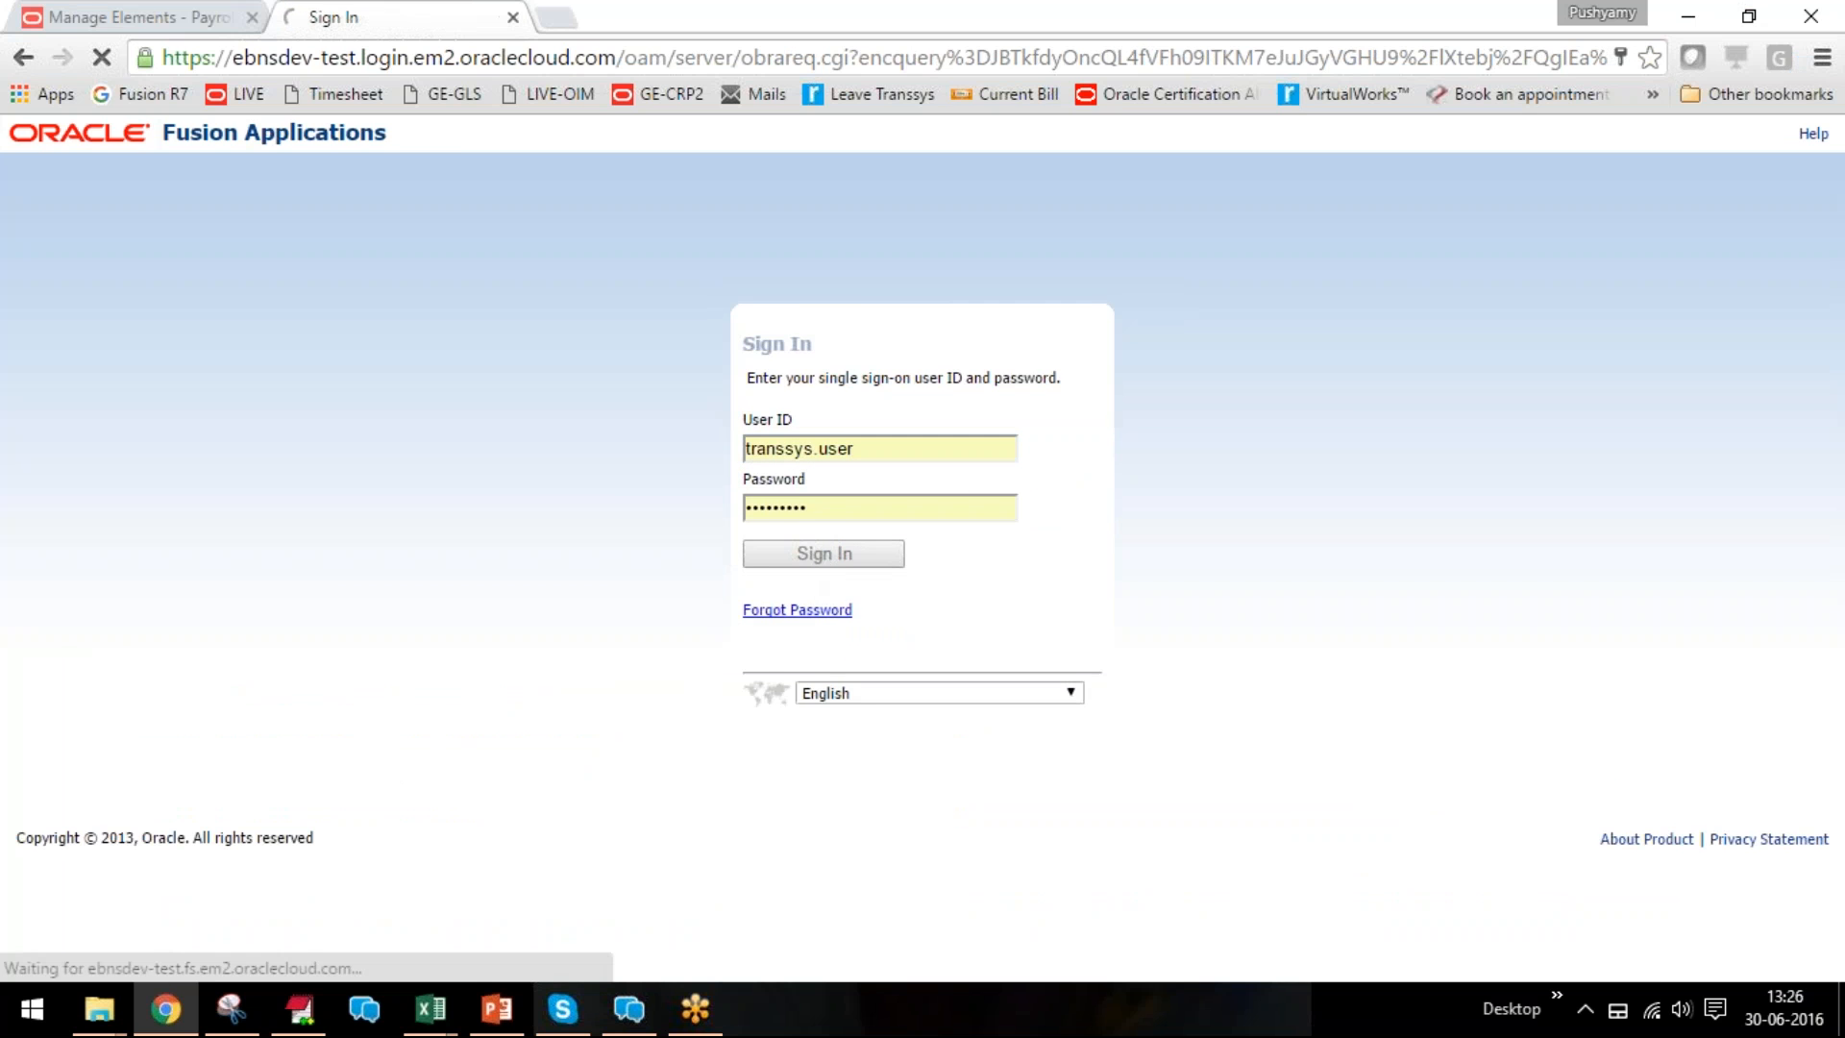
# Check the rules and selected options on the Create Element review page in the other browser tab.
pyautogui.click(113, 21)
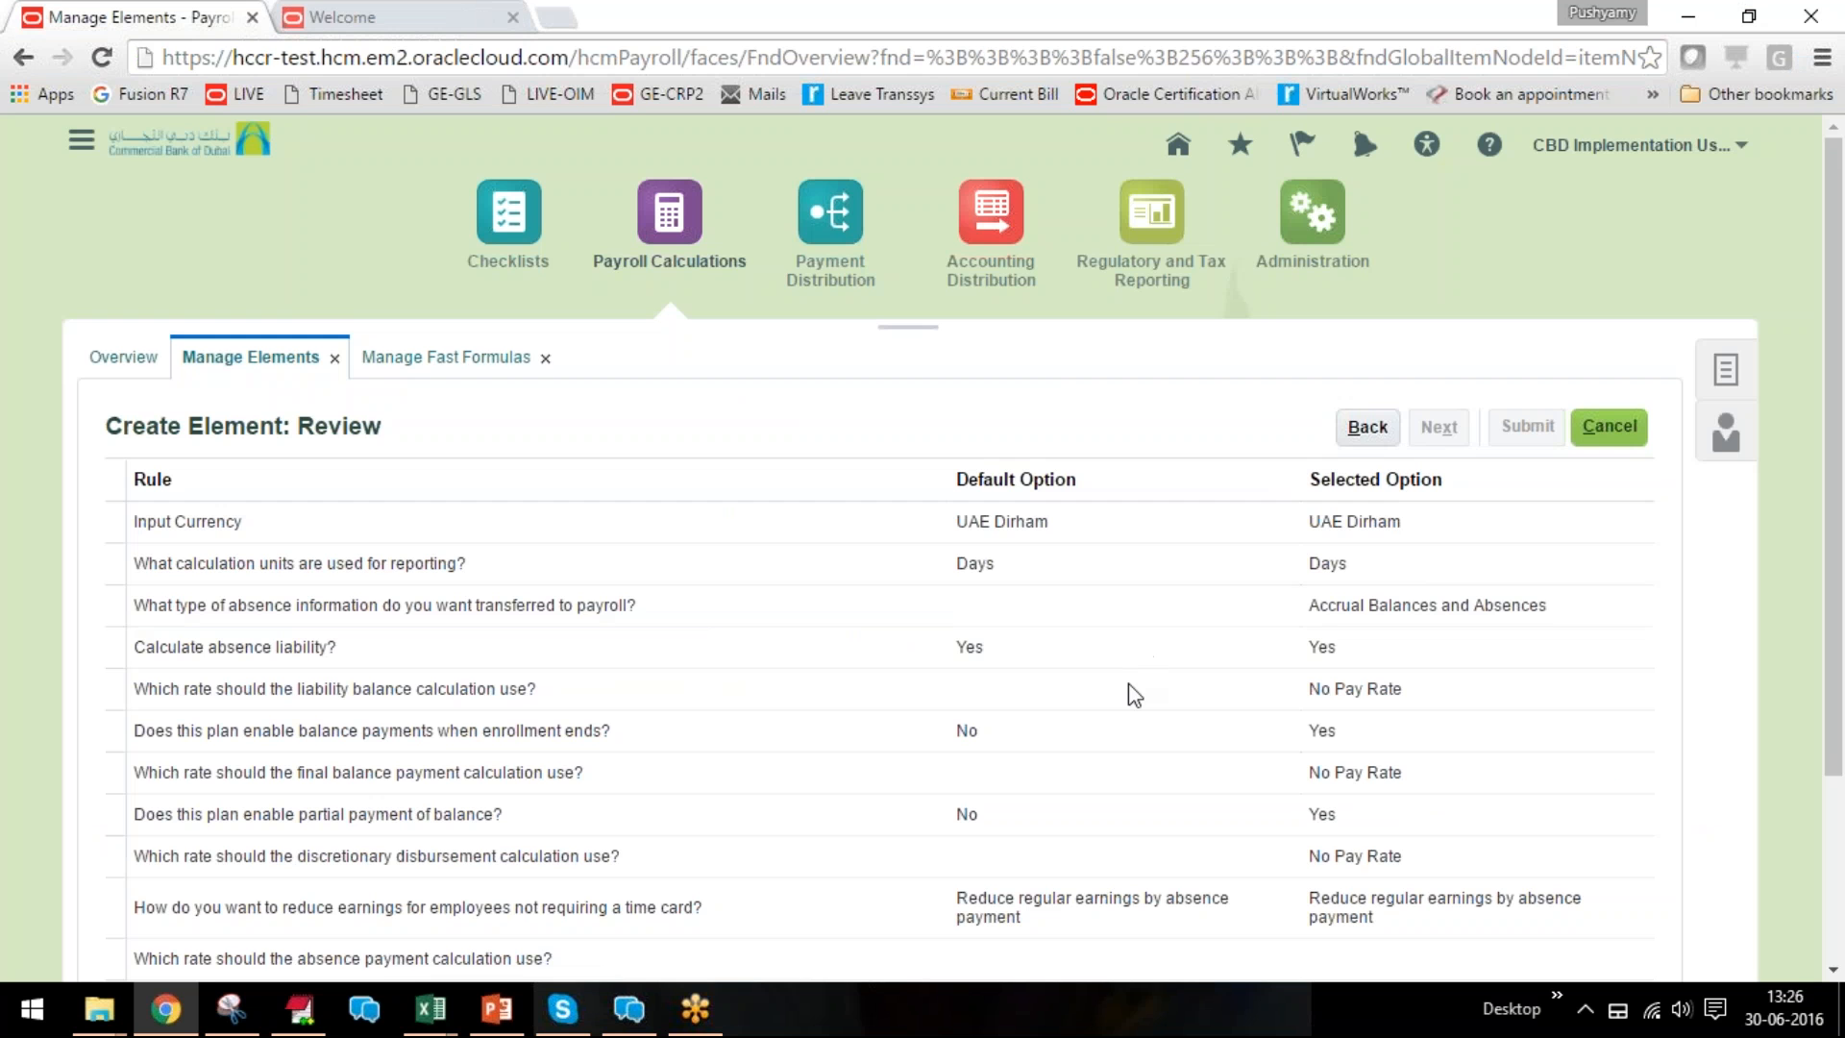
pyautogui.scroll(-3, 1128, 684)
pyautogui.scroll(3, 1127, 673)
# Open the Payroll Calculation work area on the Action Group site.
pyautogui.click(389, 21)
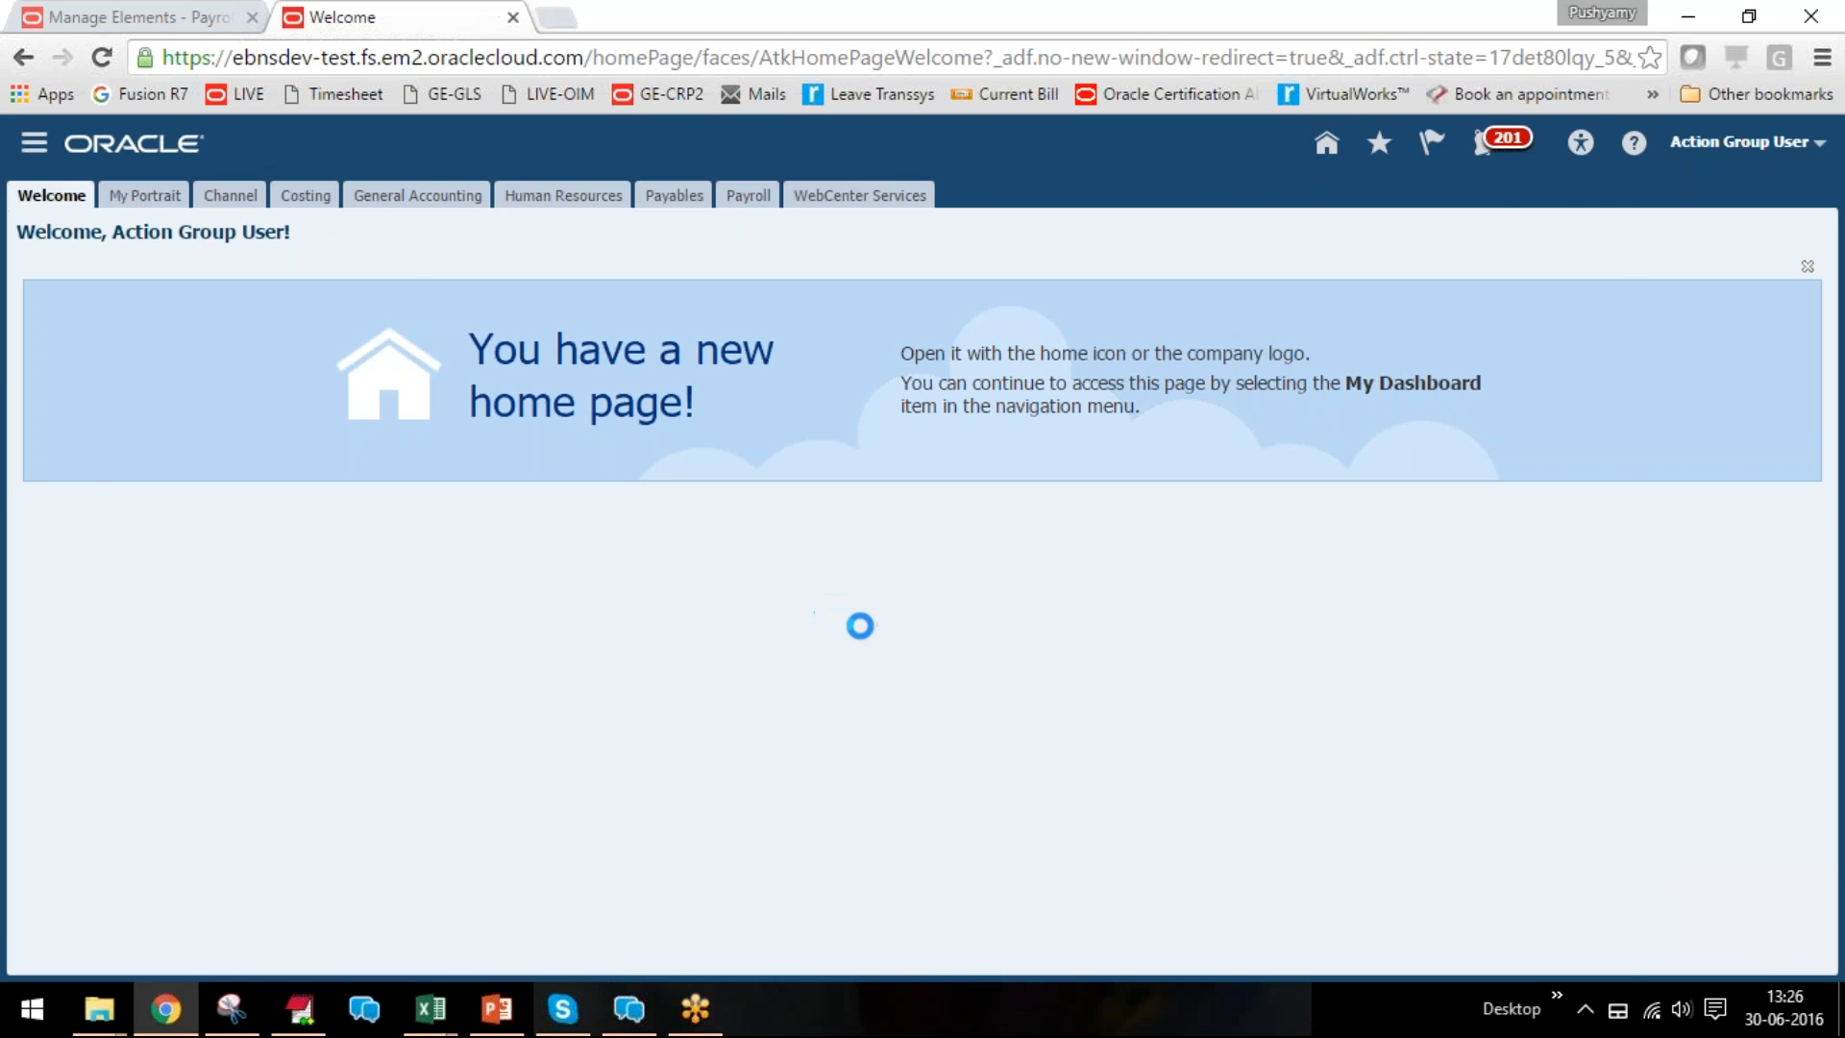
pyautogui.scroll(-3, 817, 624)
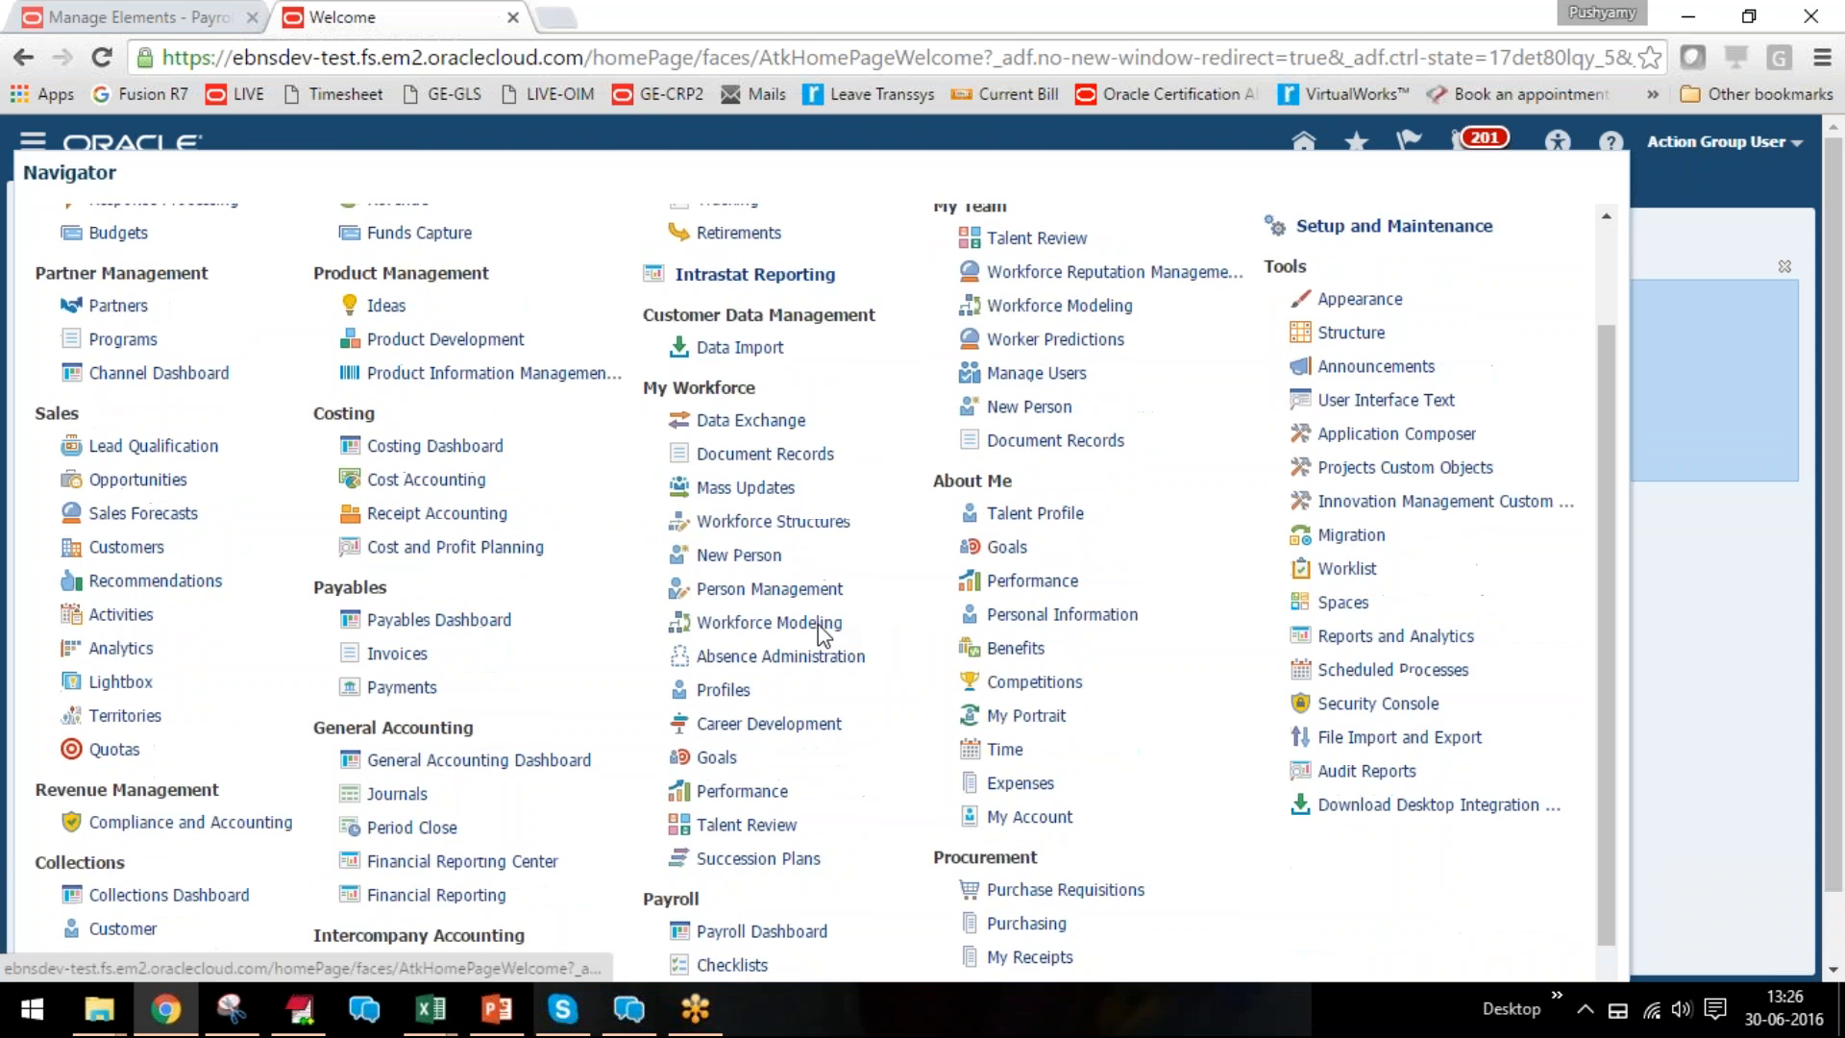
pyautogui.click(766, 885)
pyautogui.click(101, 17)
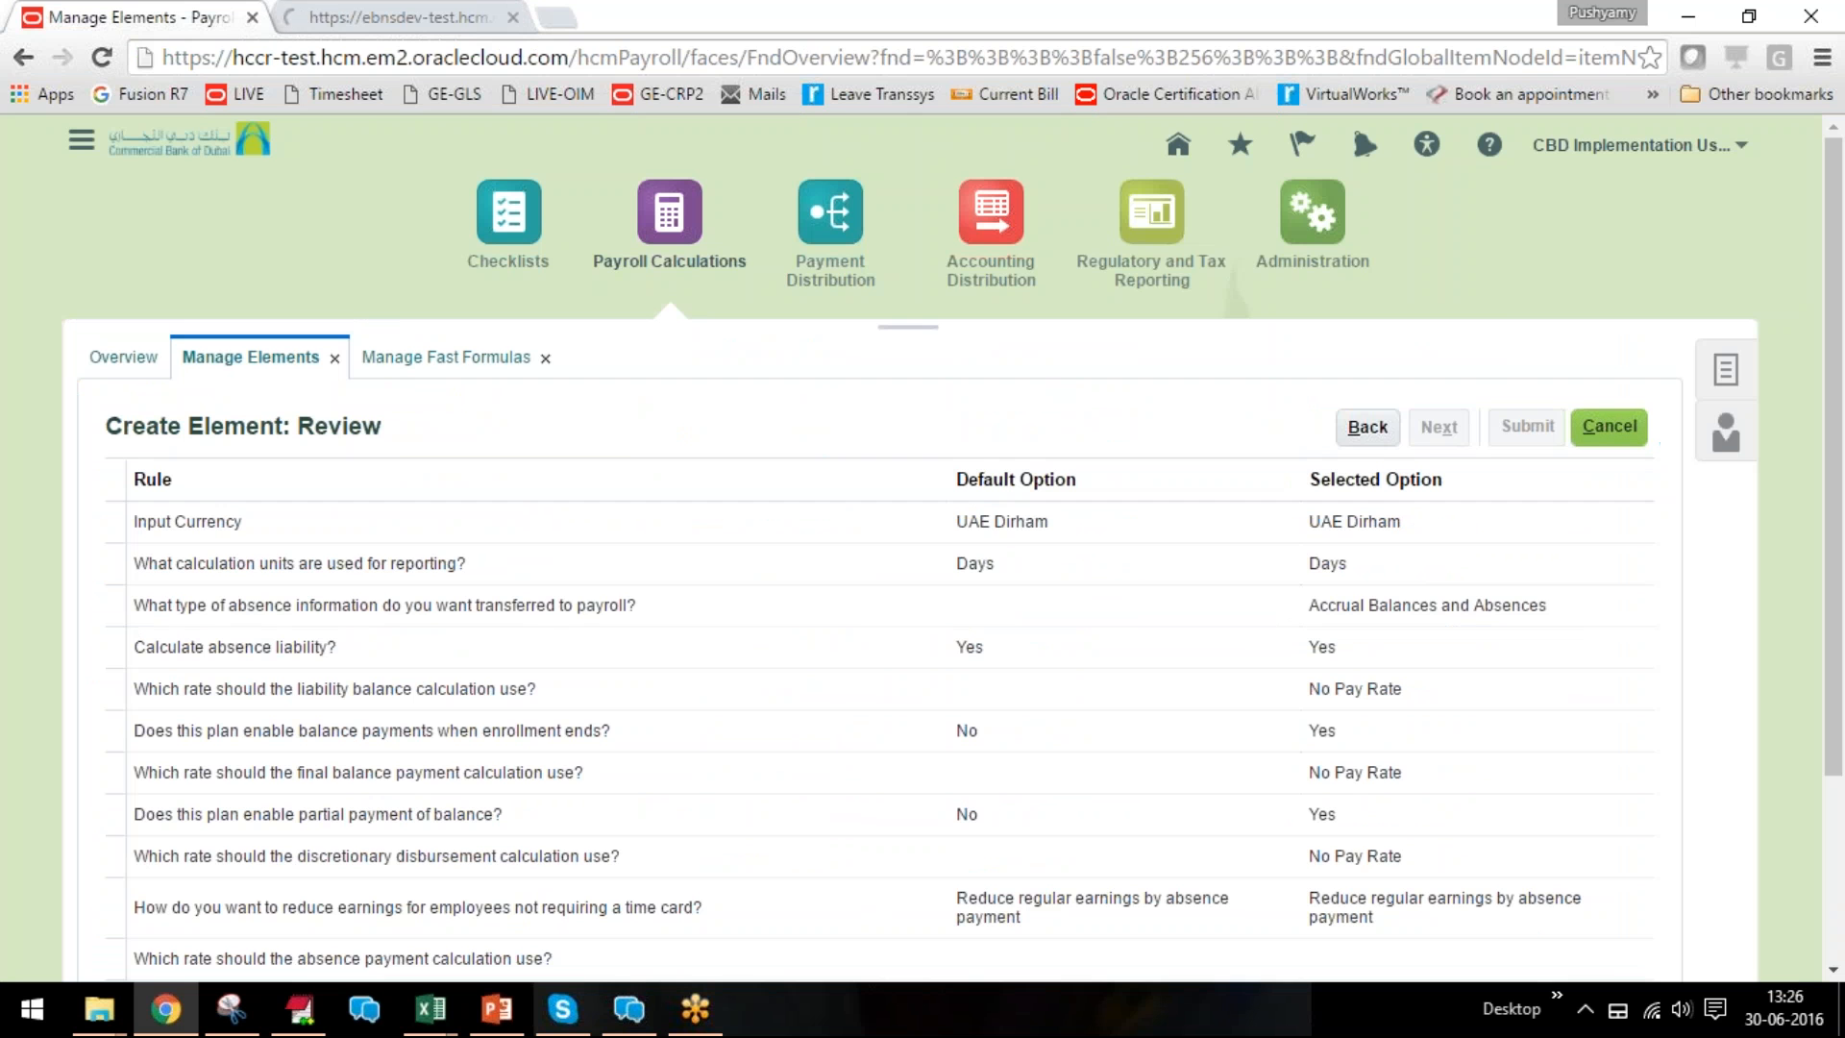
pyautogui.click(413, 17)
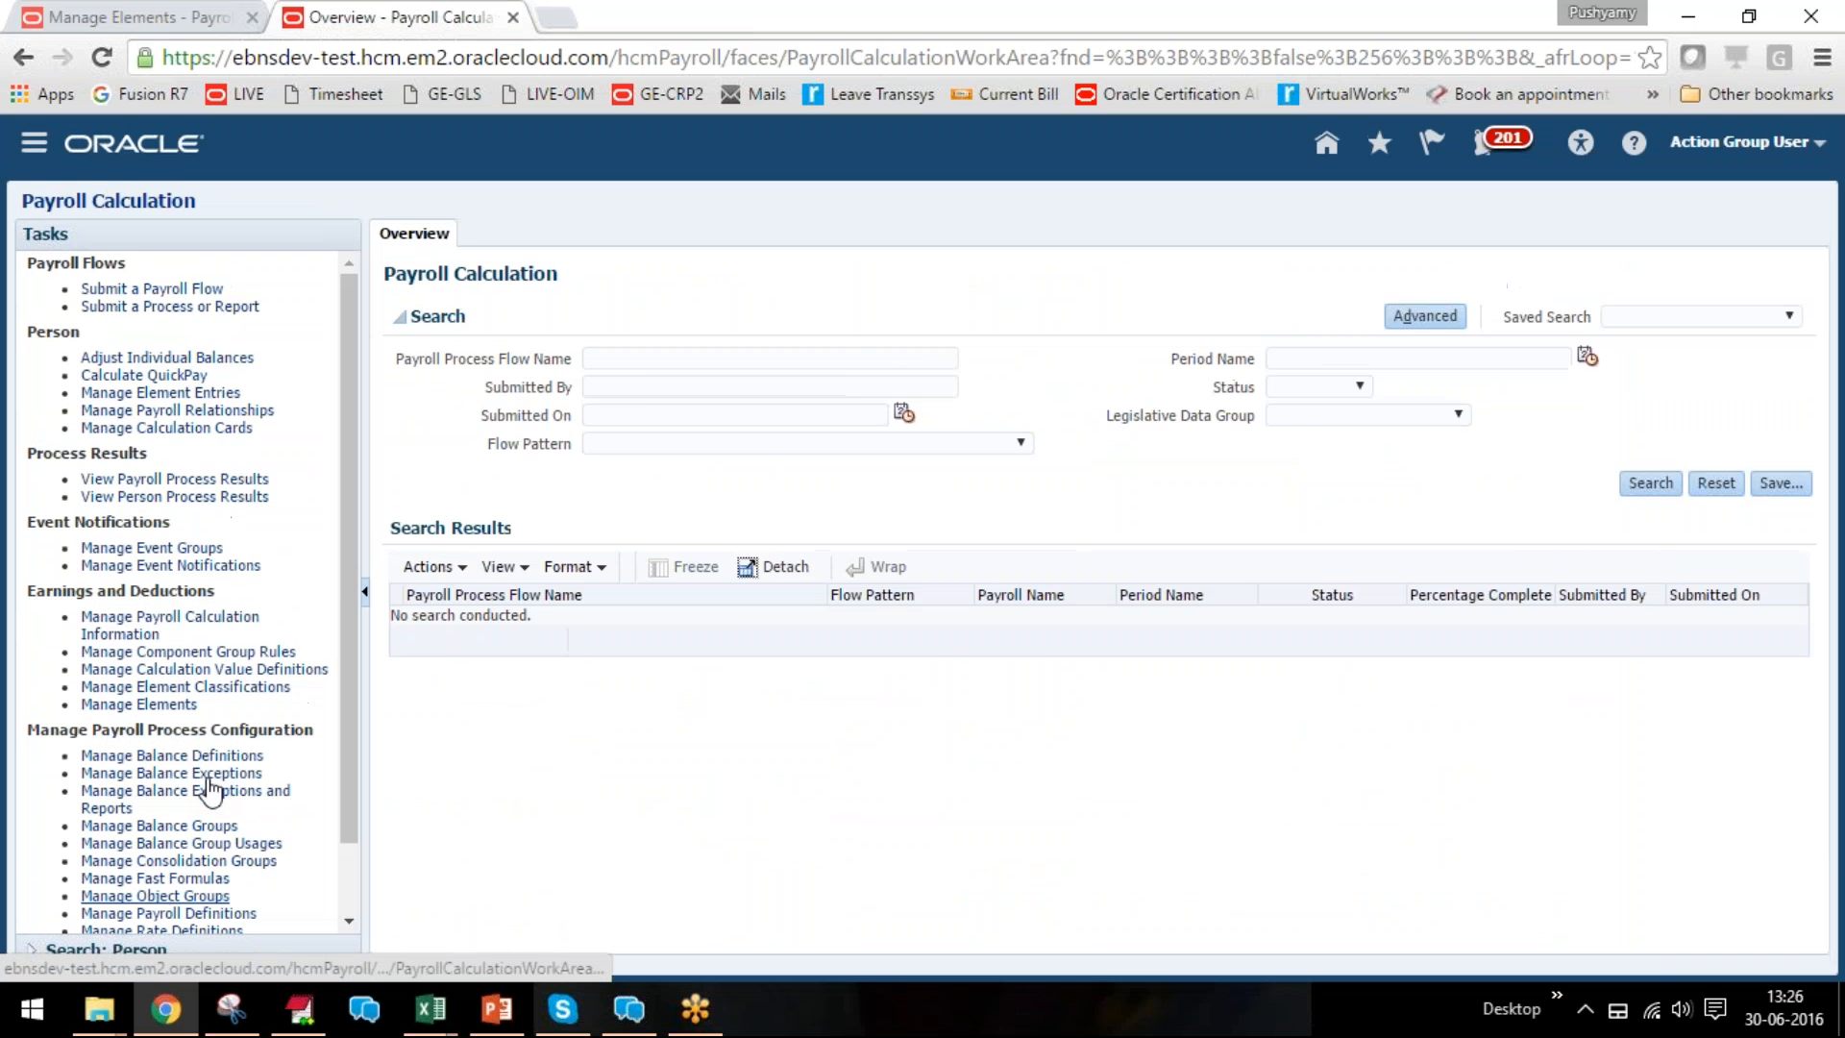
# Open Manage Elements and search for Annual Leave elements in the KW Legislative Data Group.
pyautogui.hotkey('ctrl', '+')
pyautogui.scroll(-3, 211, 792)
pyautogui.click(152, 595)
pyautogui.click(716, 418)
pyautogui.write('Annual Leave')
pyautogui.press('Return')
pyautogui.press('k')
pyautogui.press('Return')
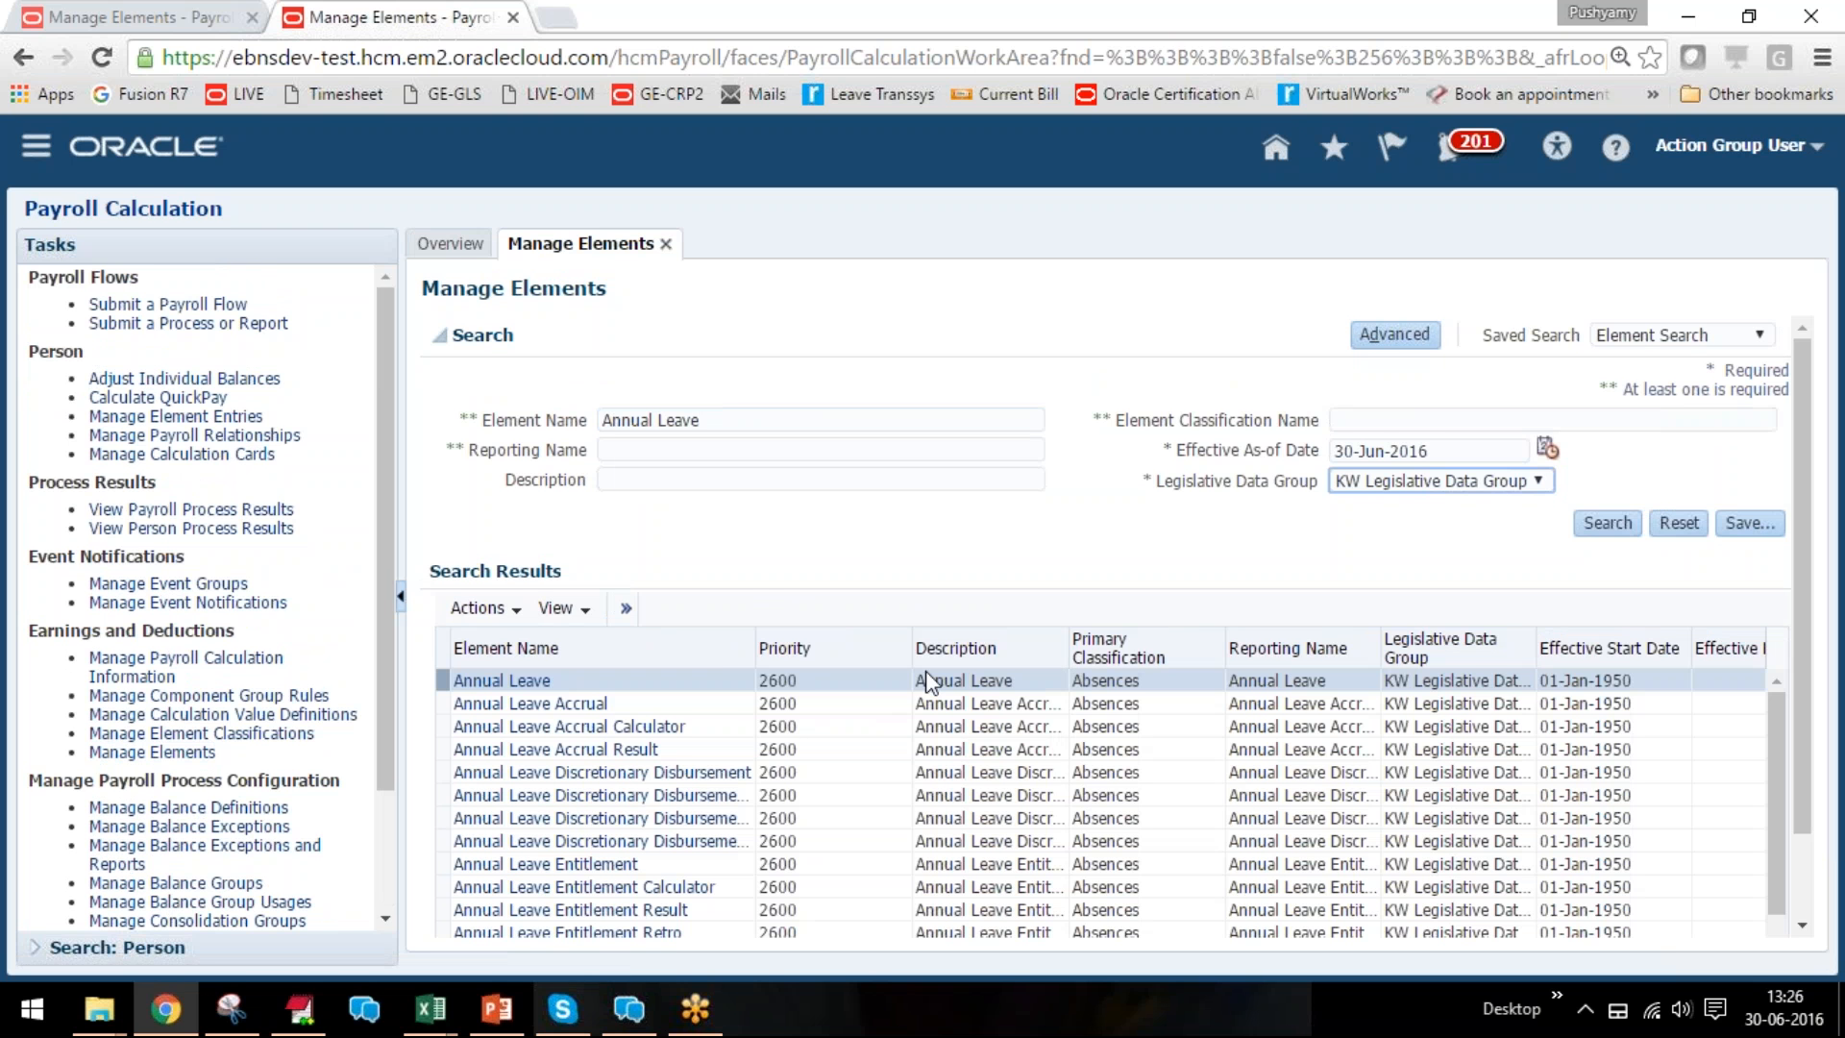
# Widen the Element Name column and collapse the task pane to give the element search results more room.
pyautogui.moveTo(755, 647); pyautogui.dragTo(967, 649)
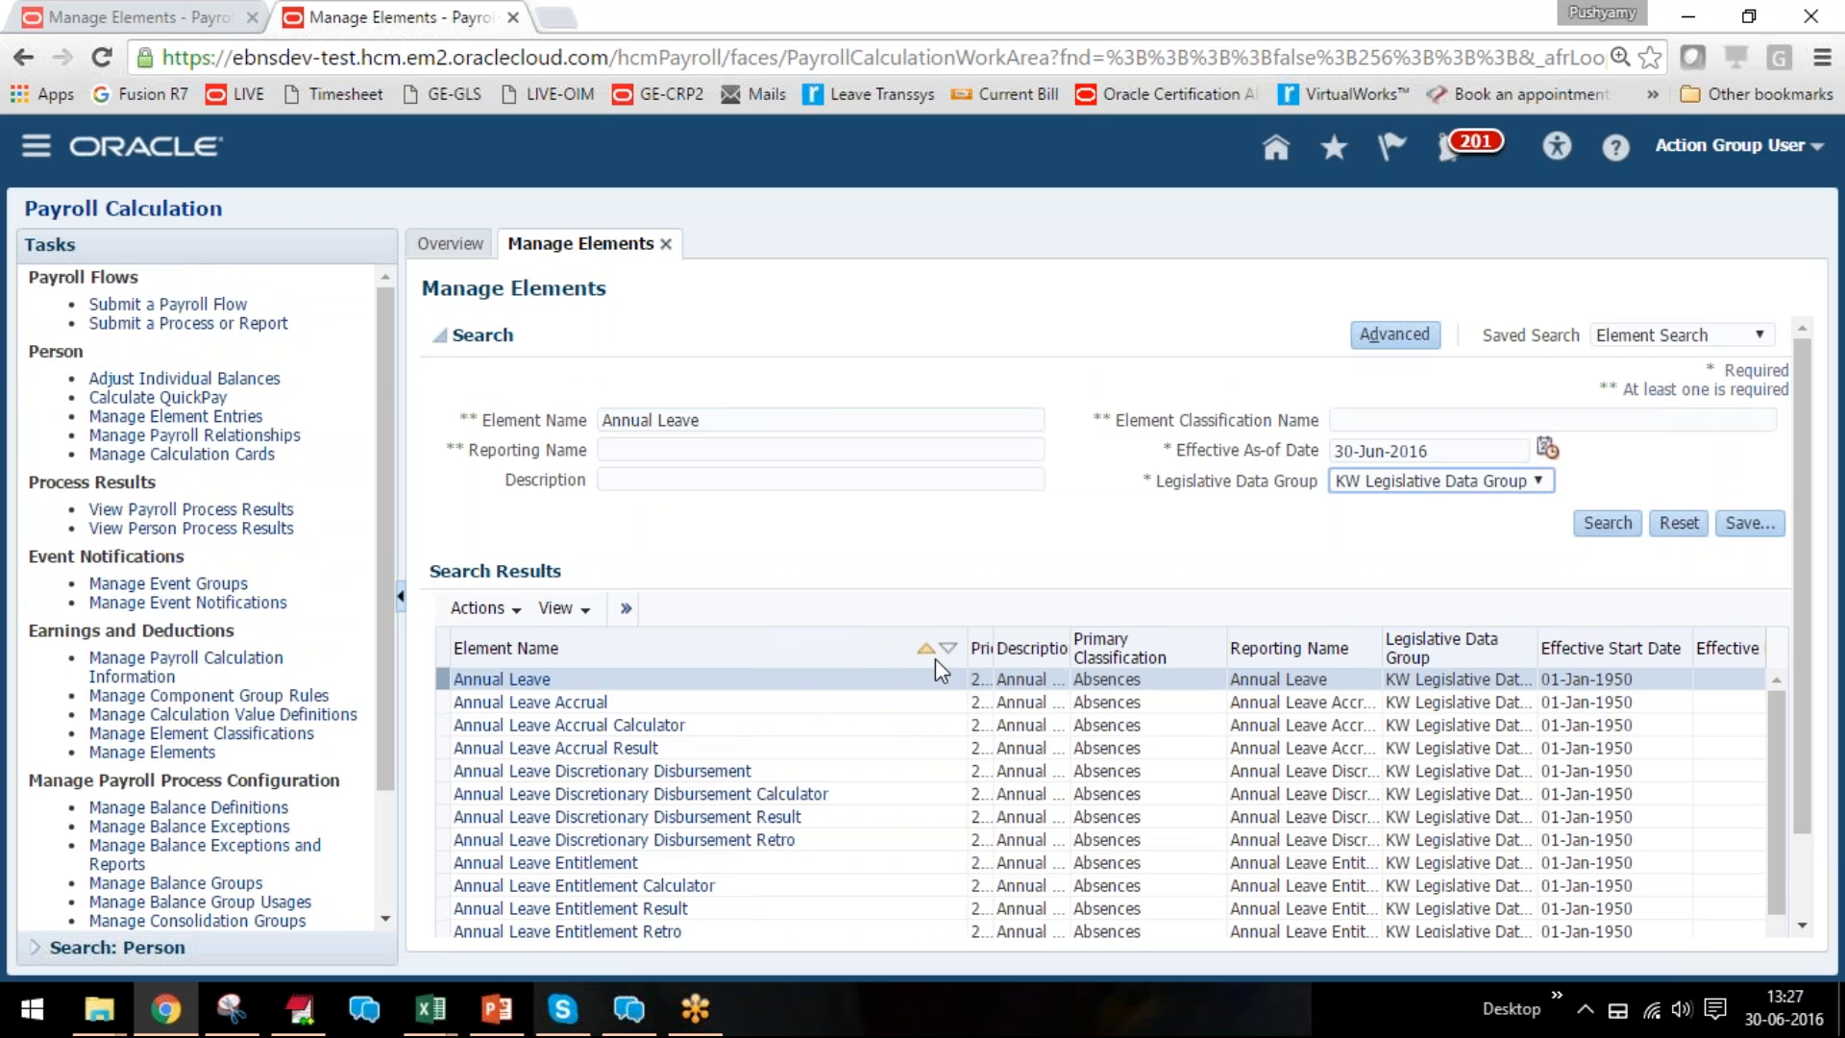
pyautogui.scroll(-3, 934, 663)
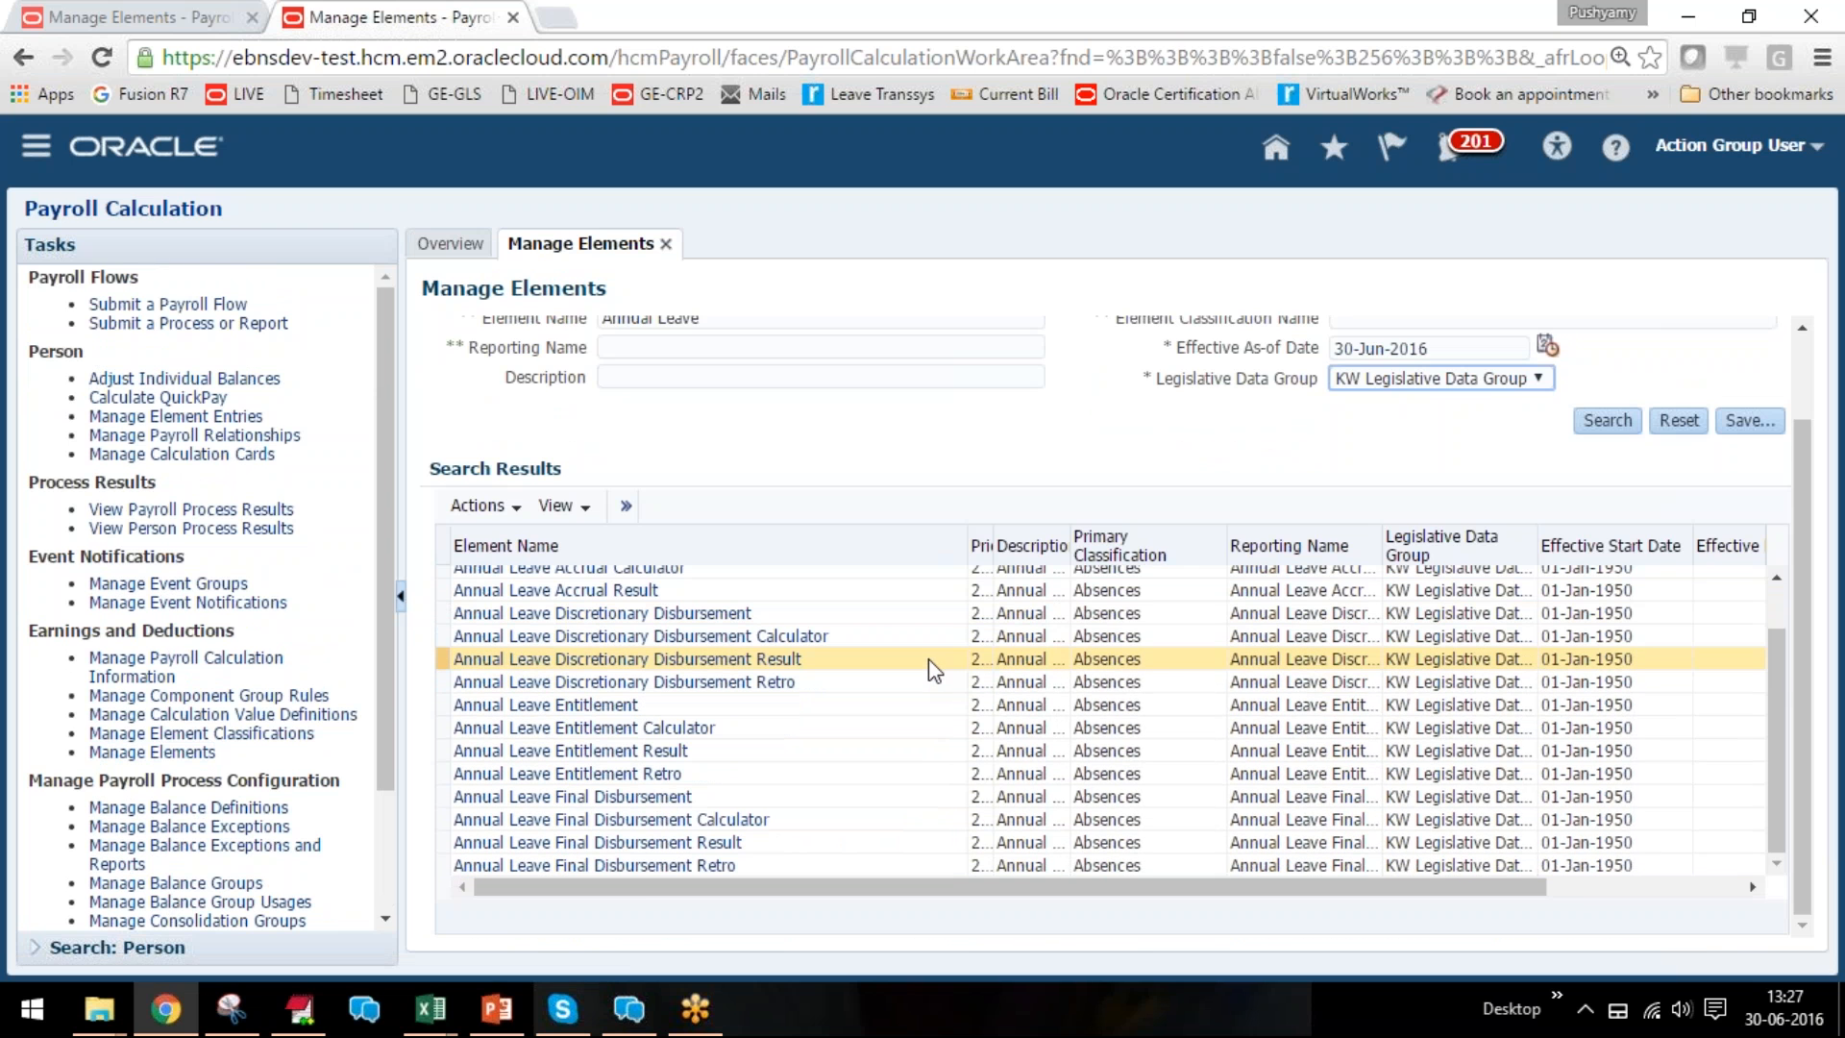
pyautogui.scroll(3, 934, 669)
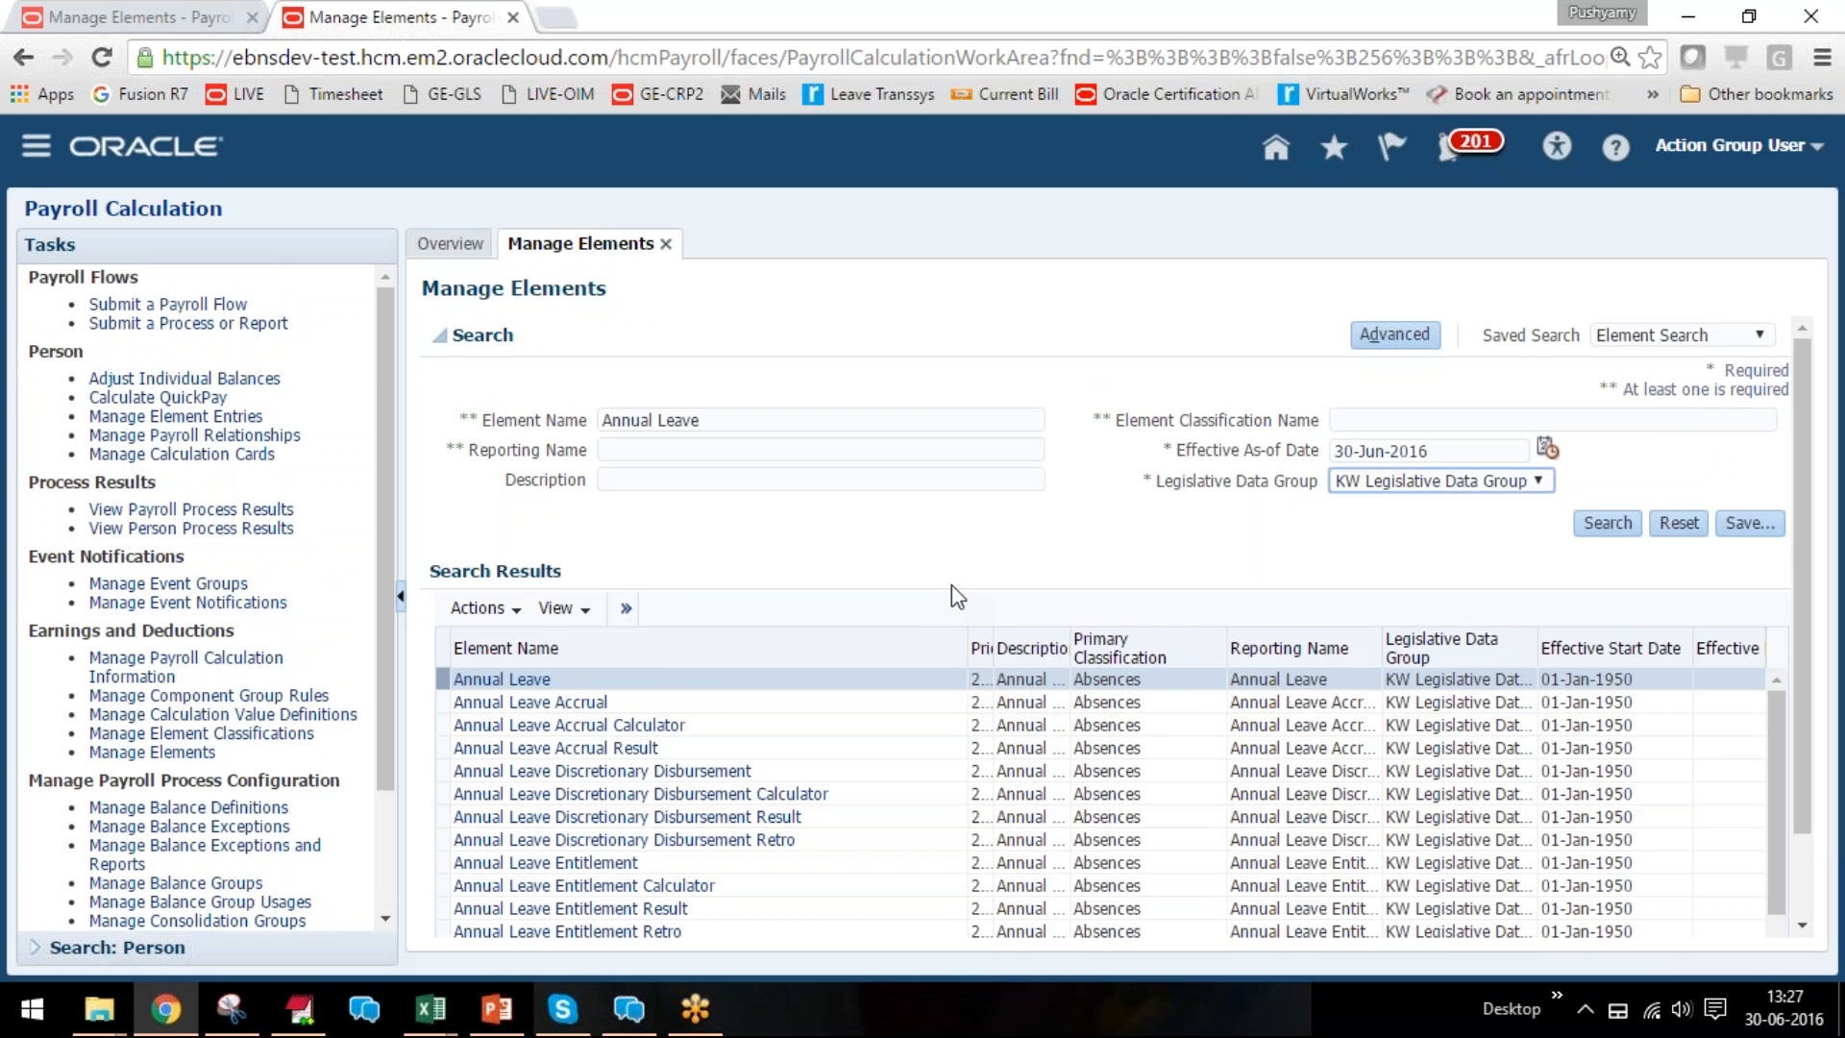
pyautogui.click(400, 598)
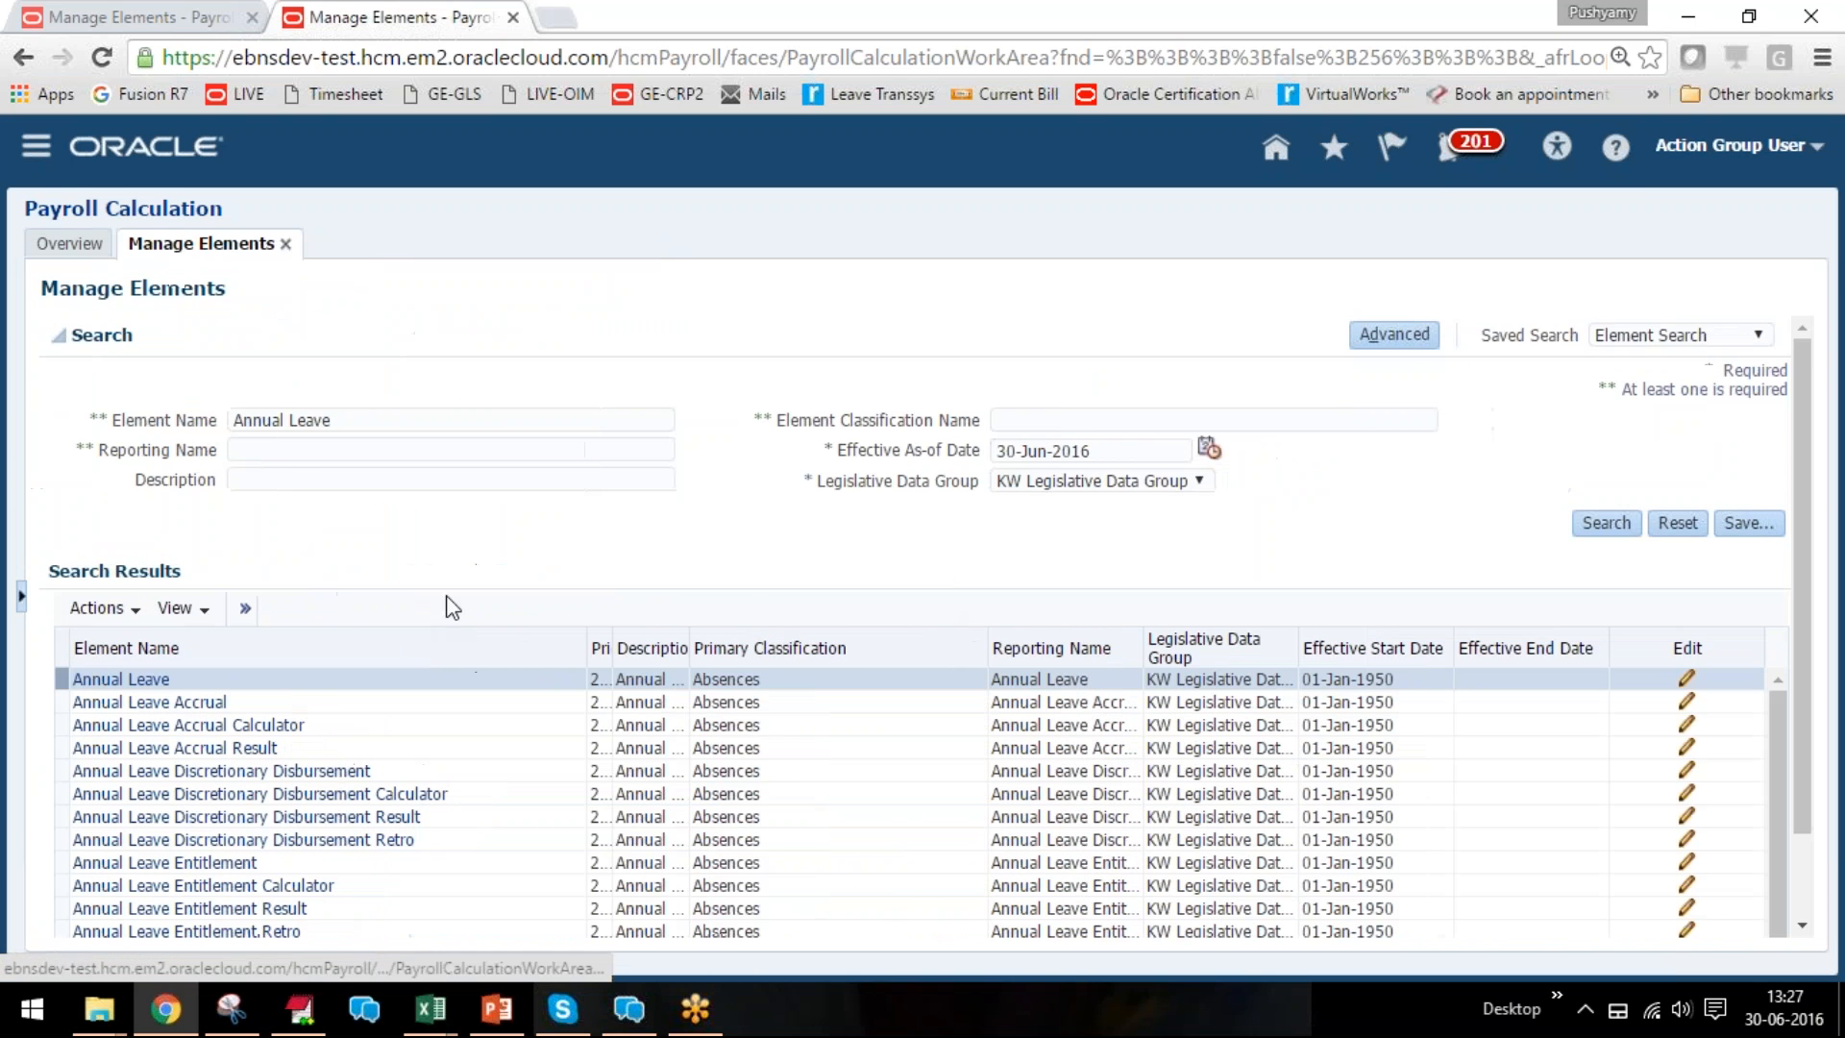
pyautogui.scroll(-3, 457, 590)
pyautogui.scroll(3, 453, 590)
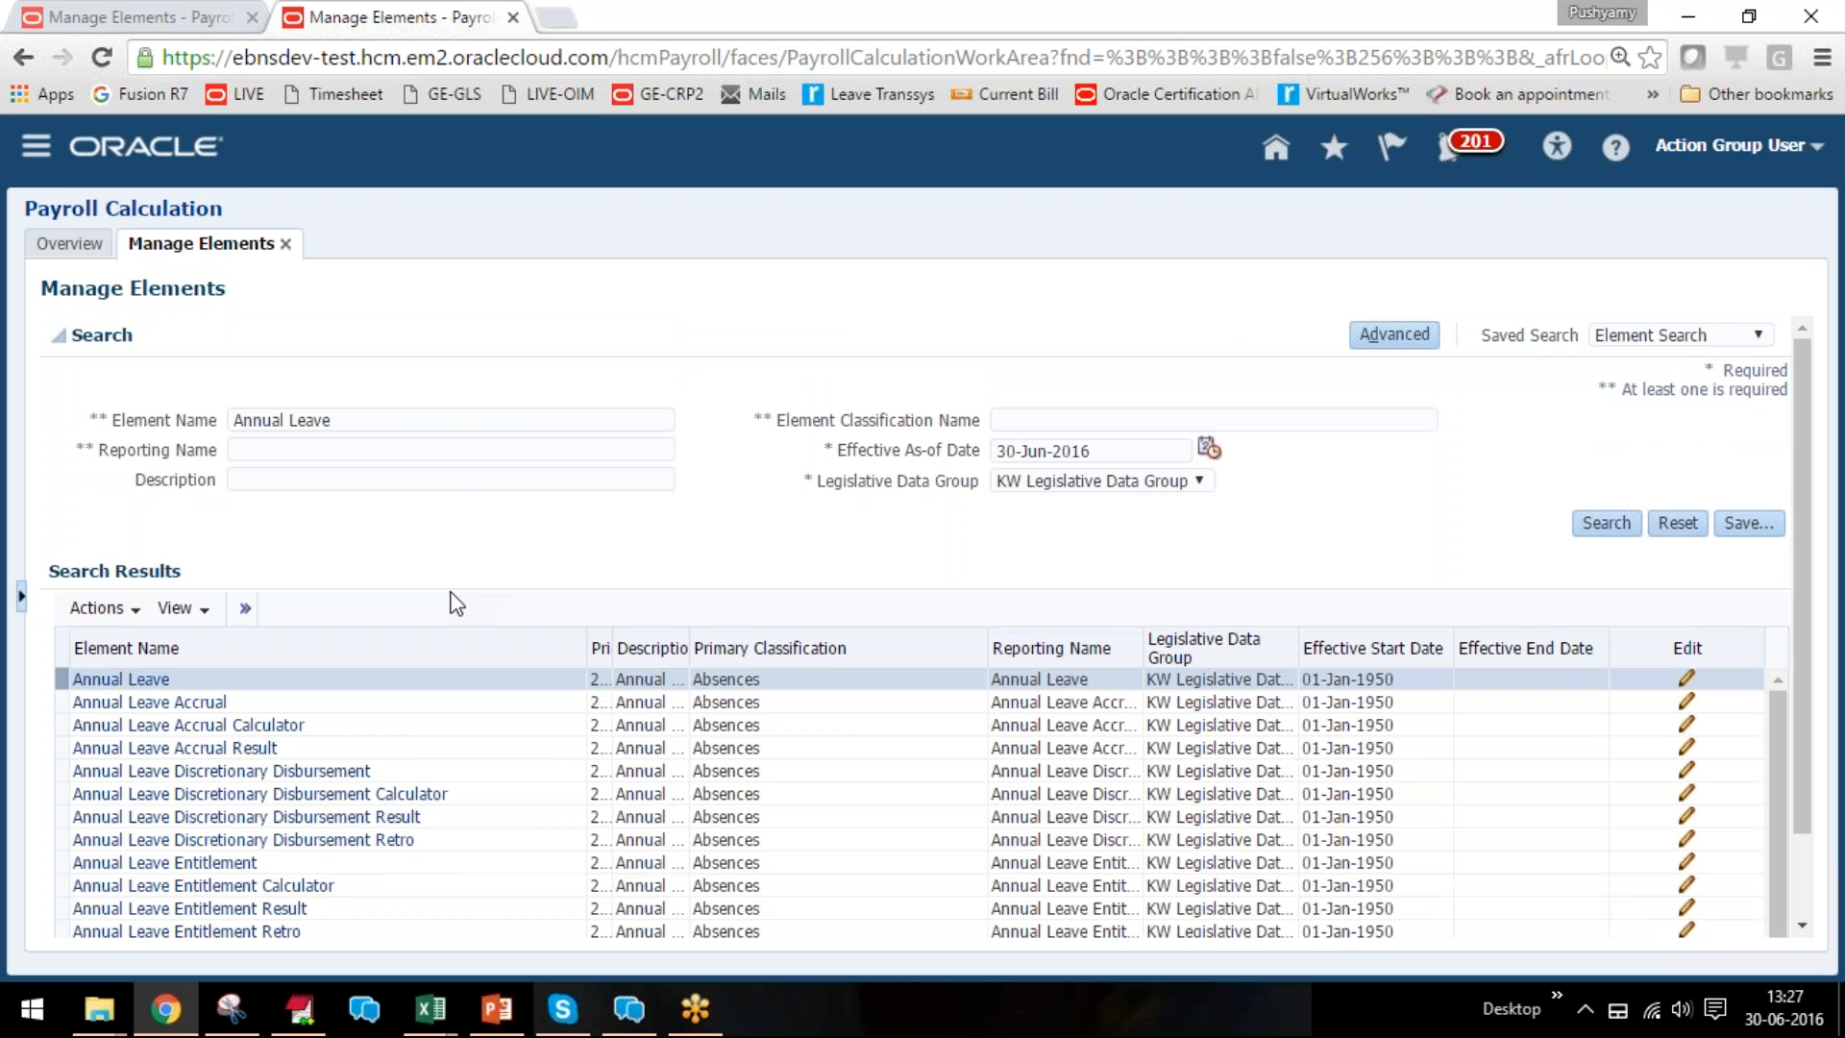
# Examine the Annual Leave base element and its accrual, accrual result, discretionary disbursement and disbursement result elements in the search results.
pyautogui.click(56, 684)
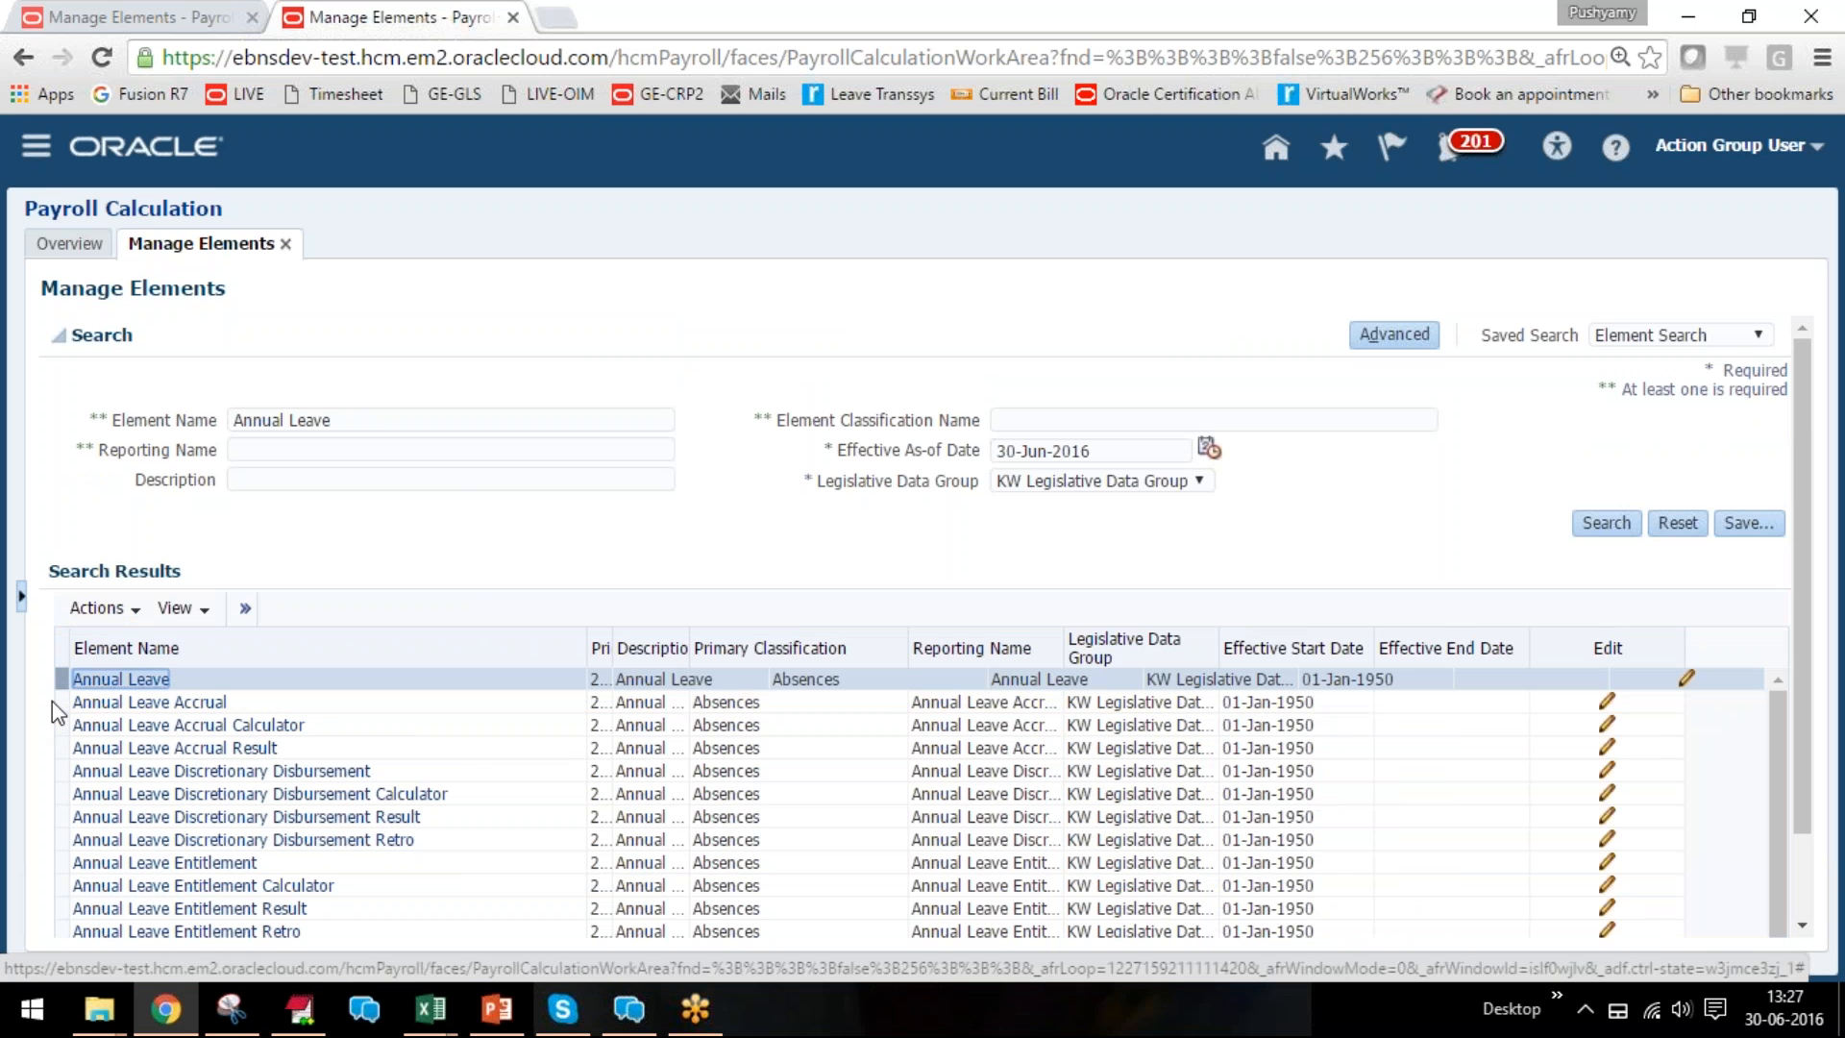
pyautogui.click(60, 701)
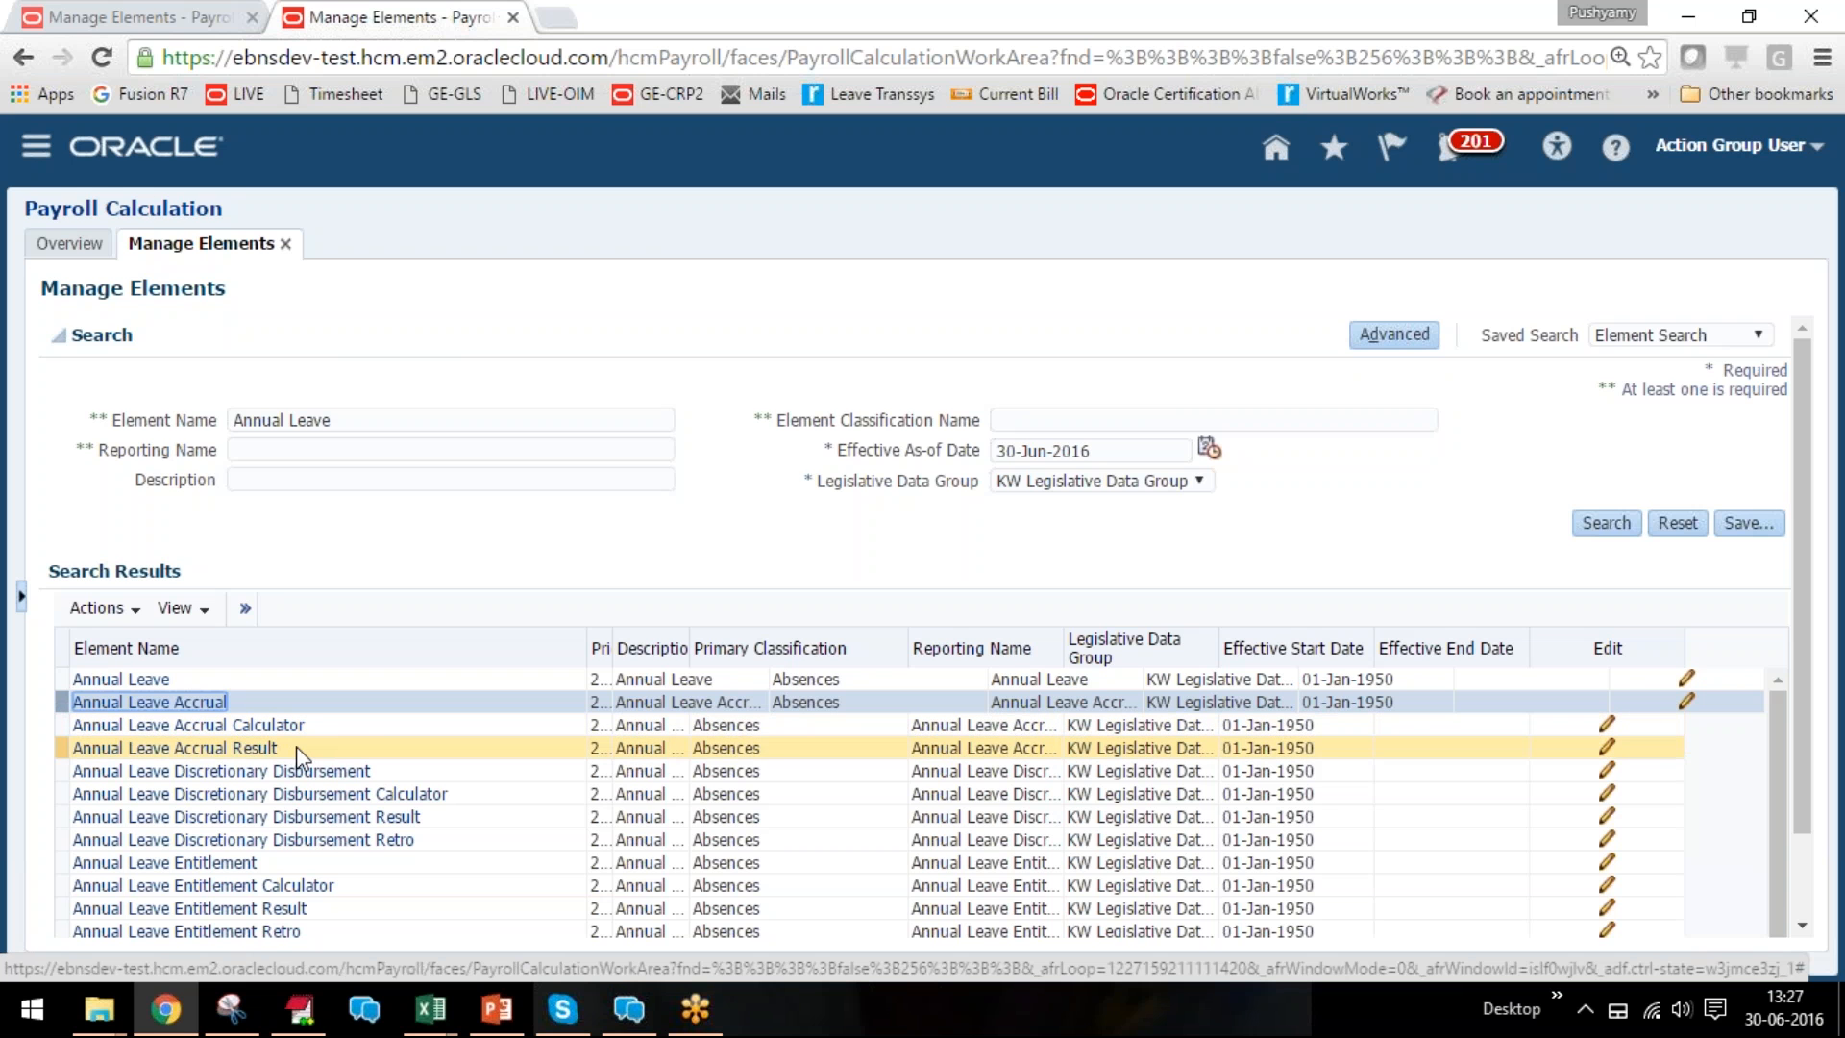
pyautogui.click(54, 747)
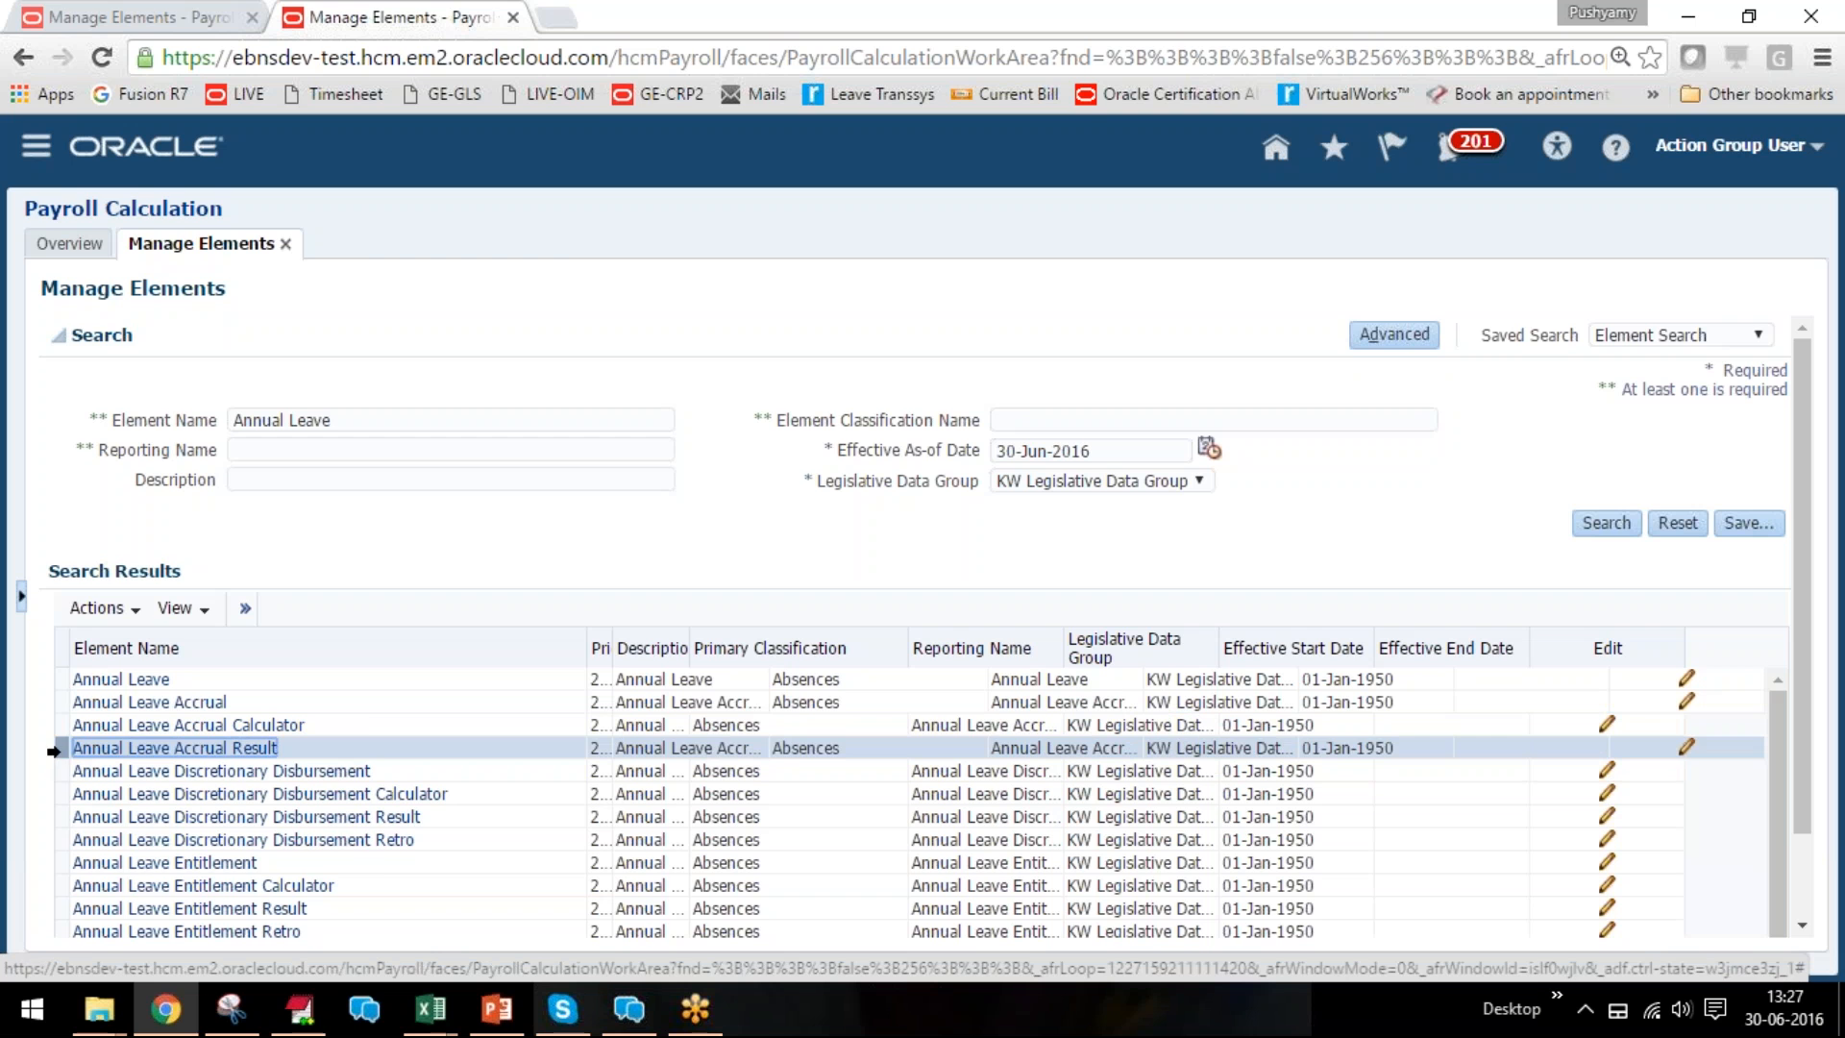
pyautogui.scroll(-1, 48, 748)
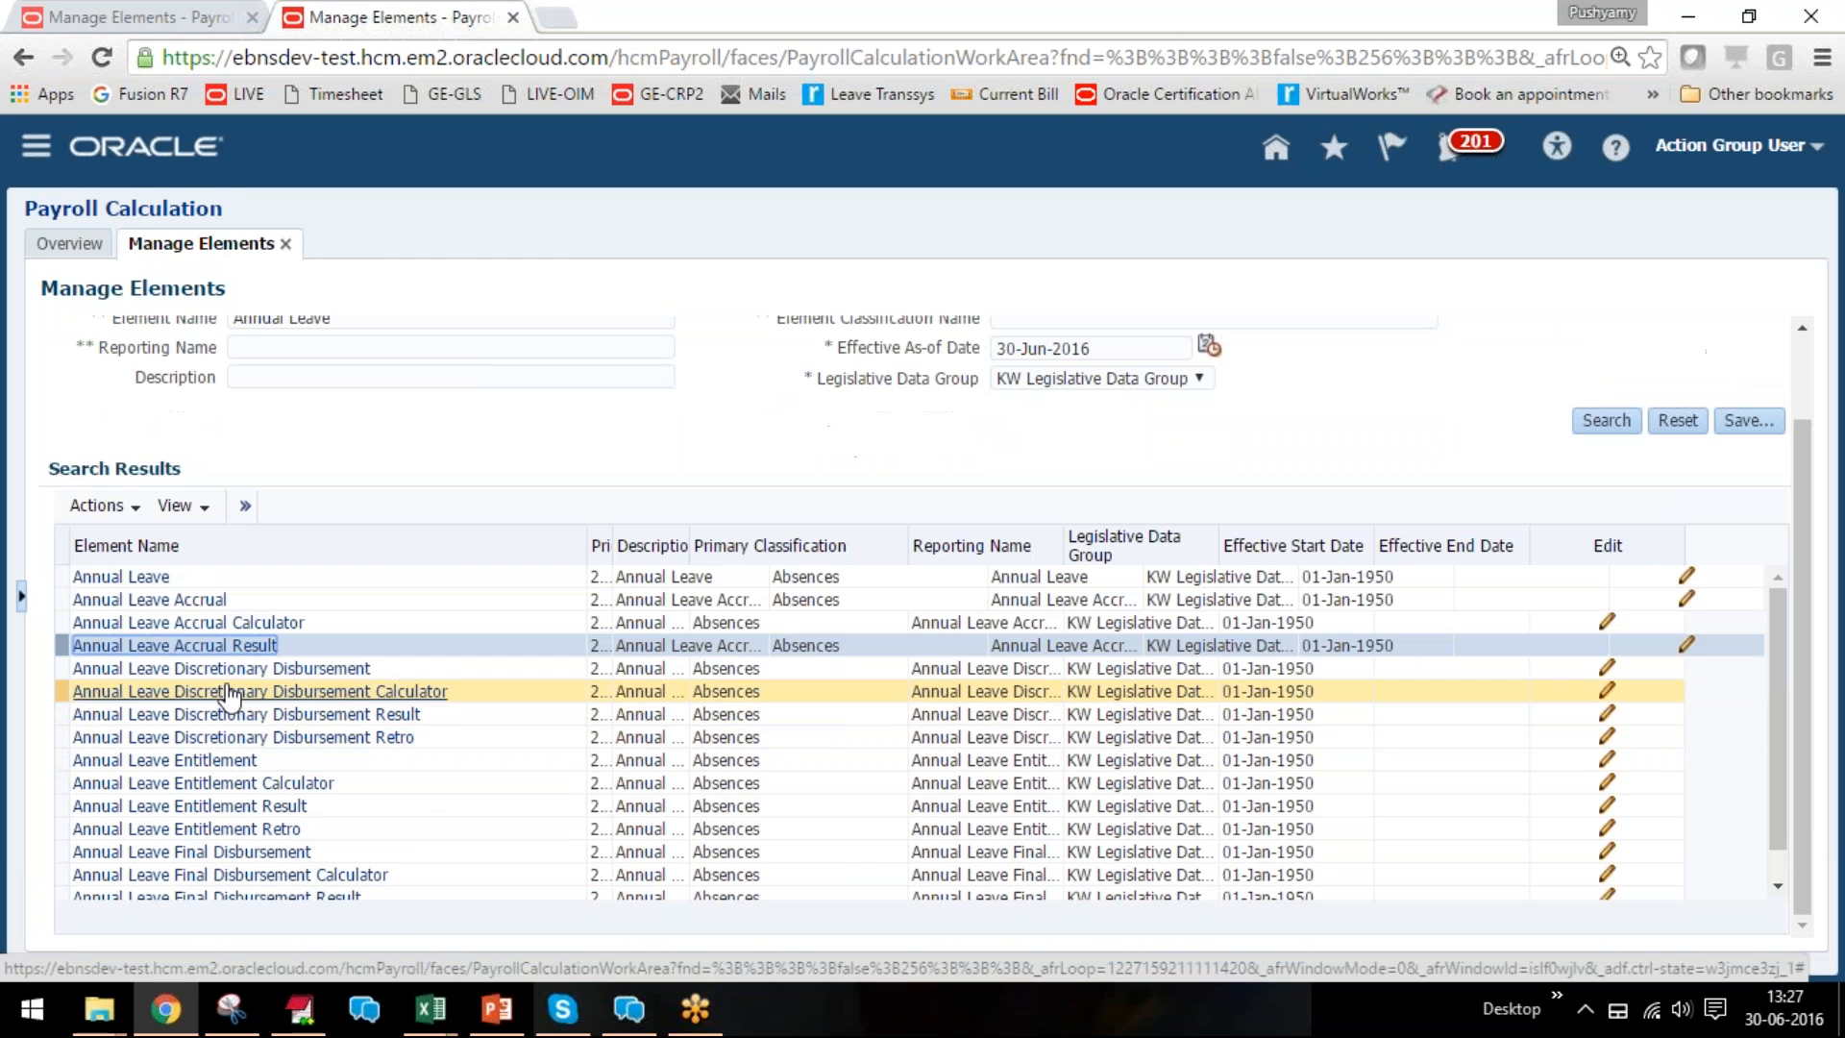
pyautogui.click(56, 668)
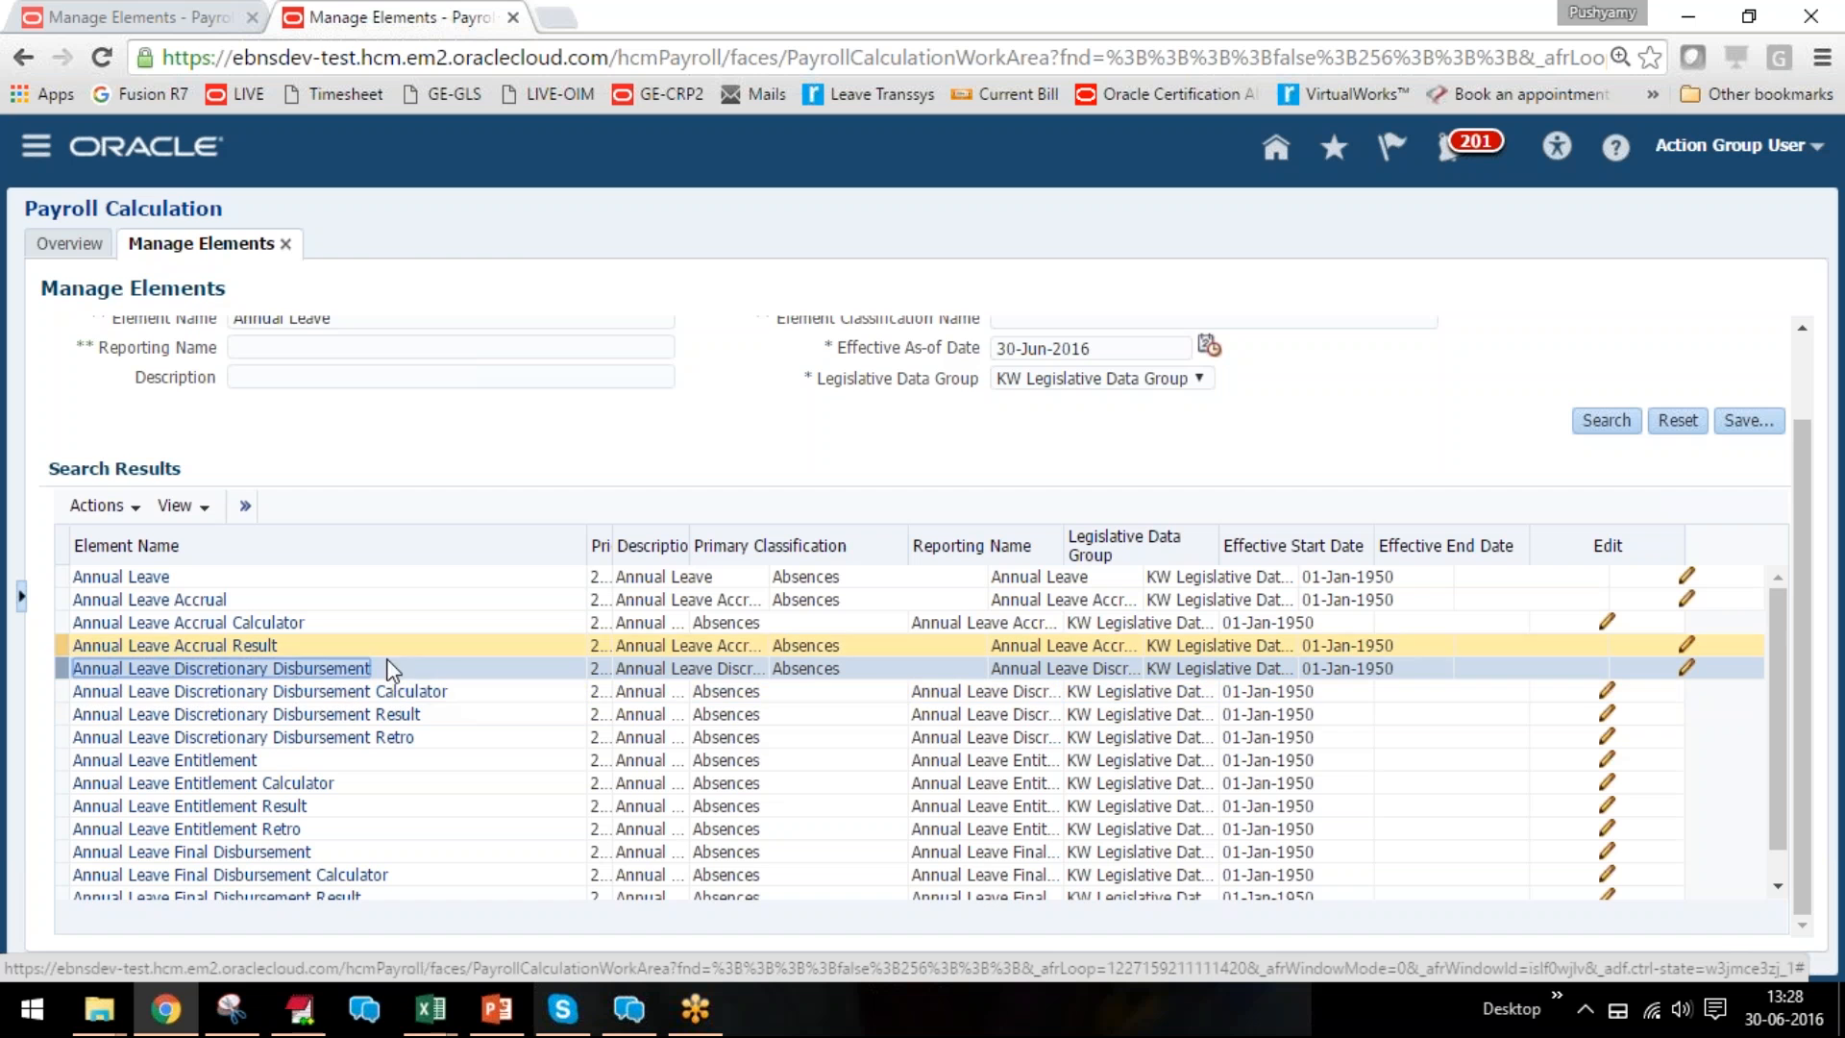
pyautogui.click(436, 720)
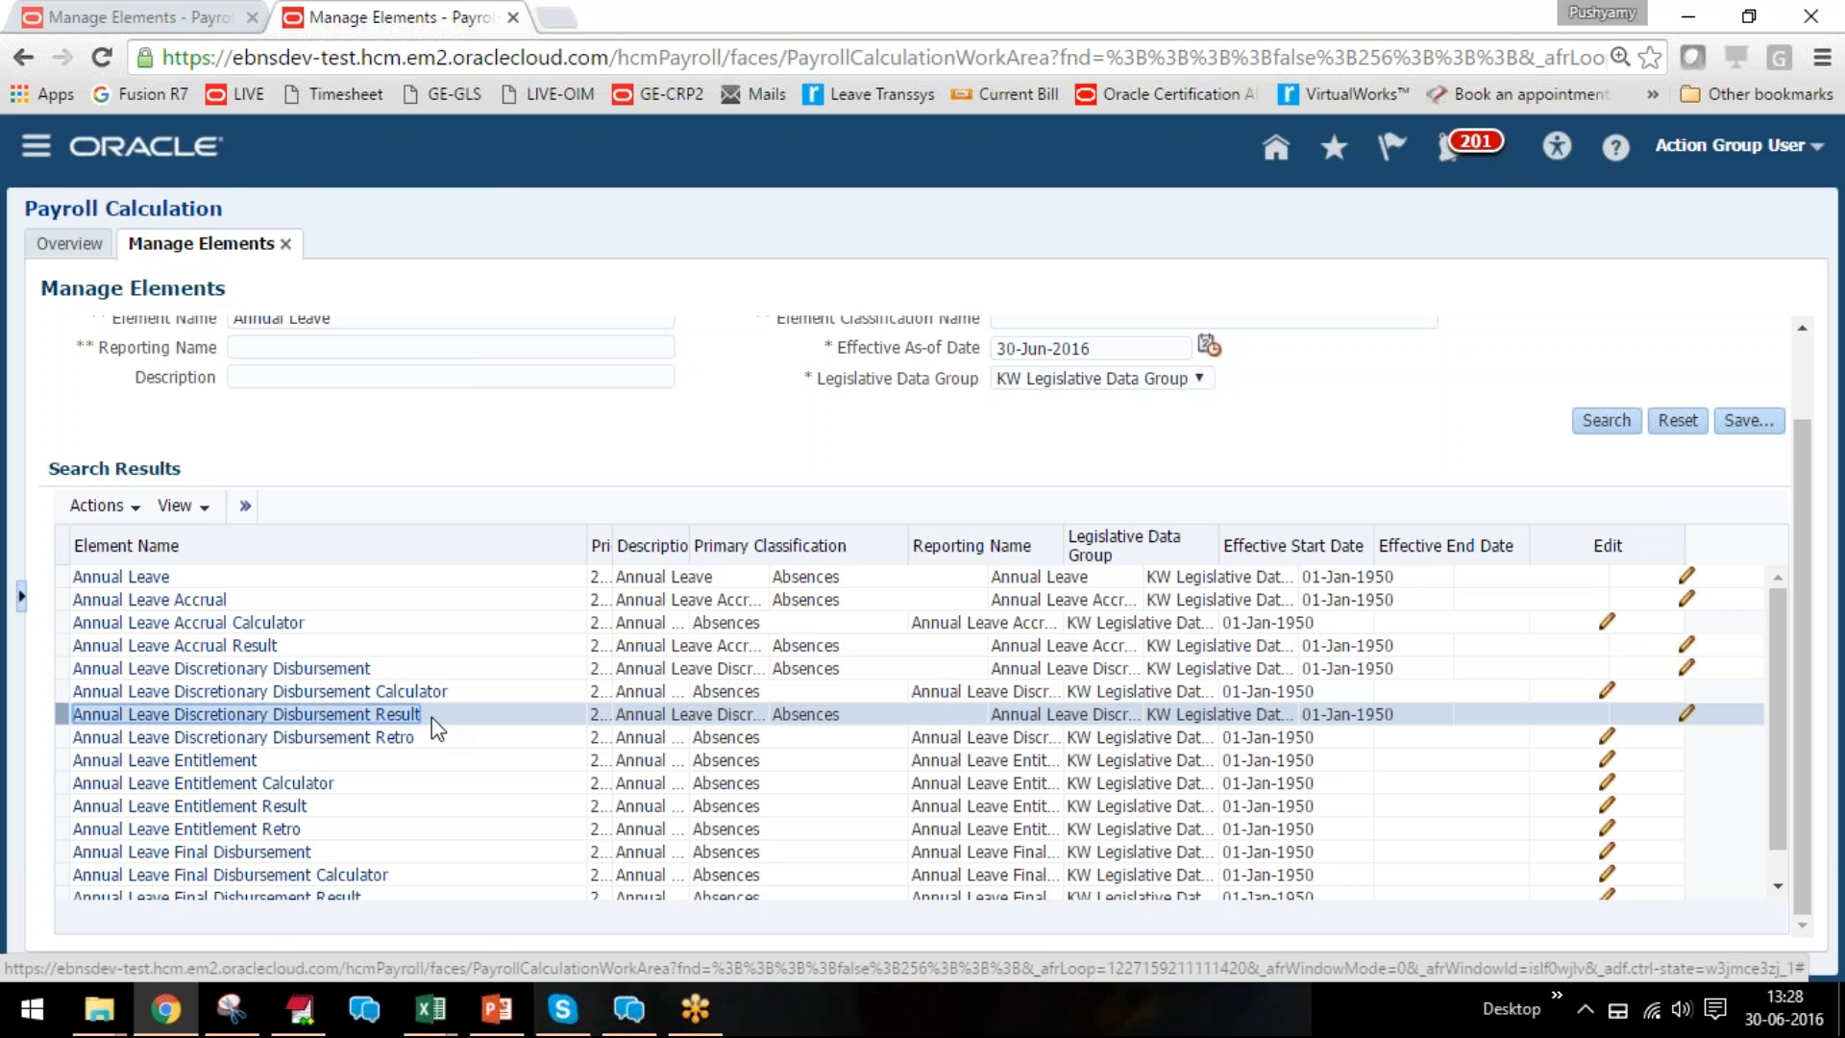
# Dismiss the alert on the Create Element review page and return to the Annual Leave search results.
pyautogui.hotkey('ctrl', 'shift', 'Tab')
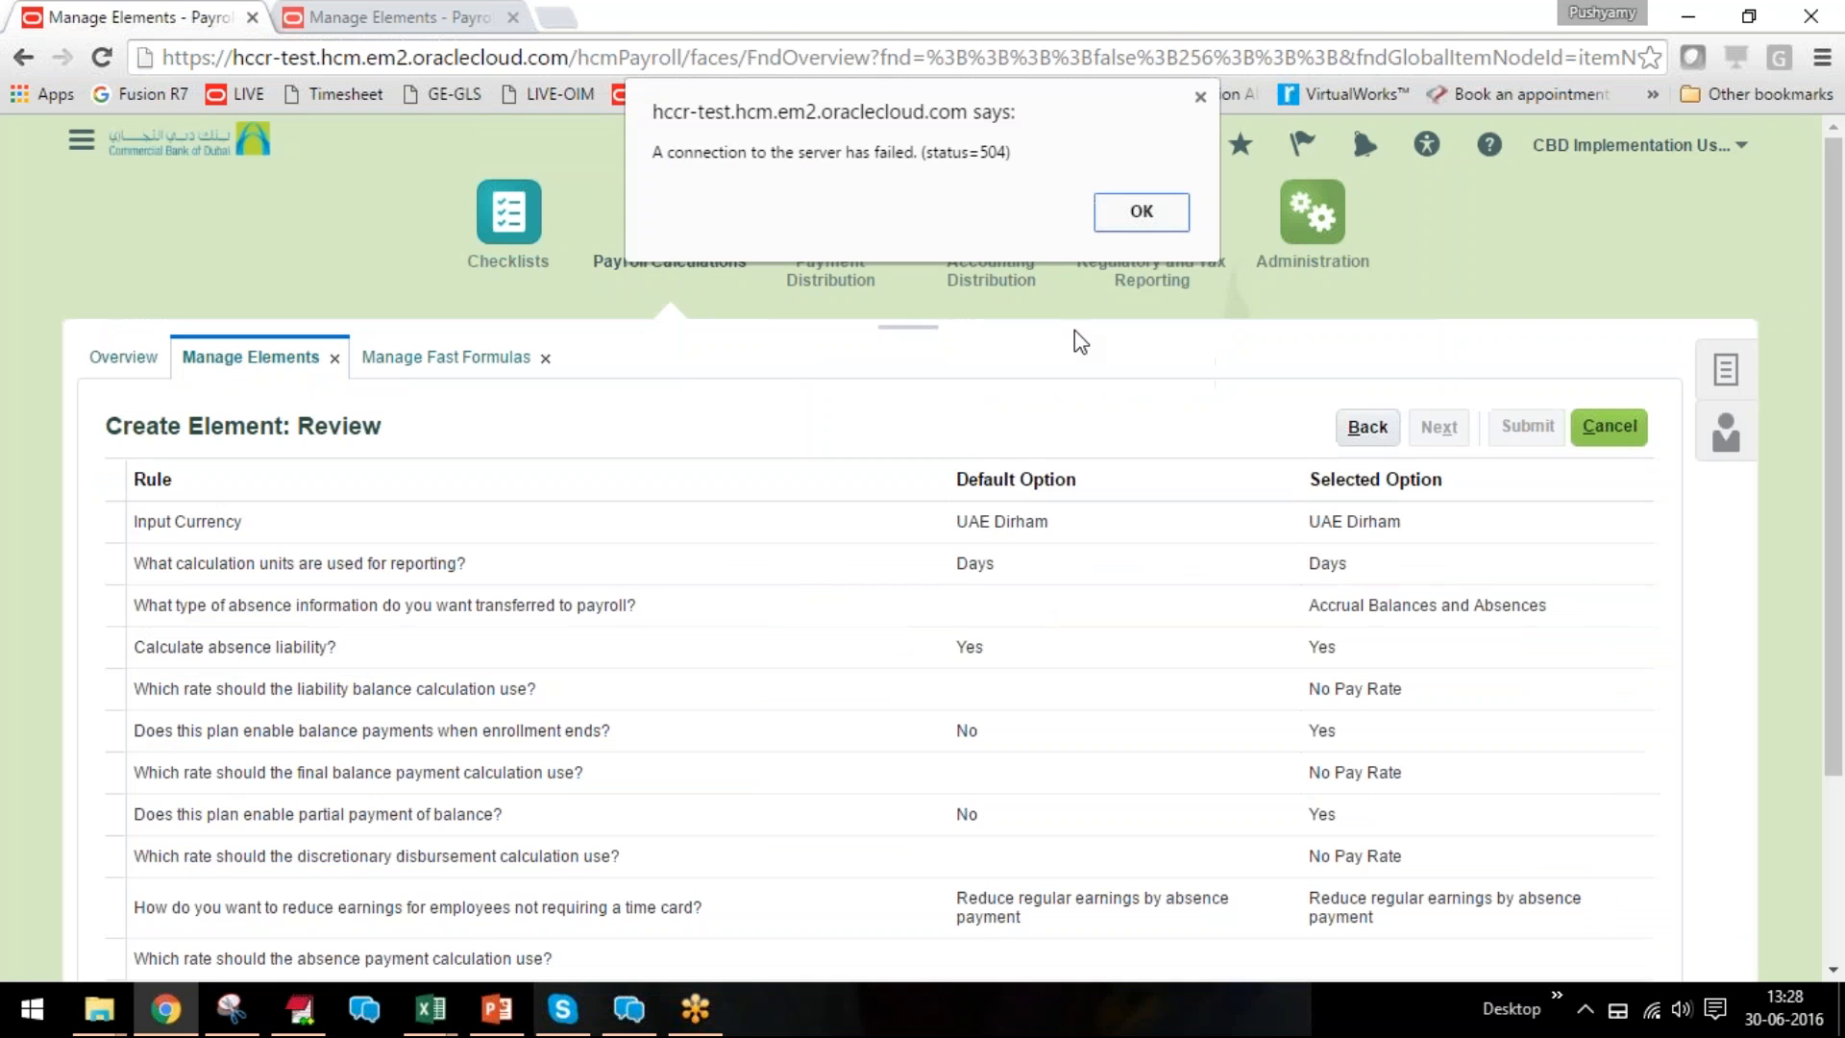
pyautogui.click(1140, 215)
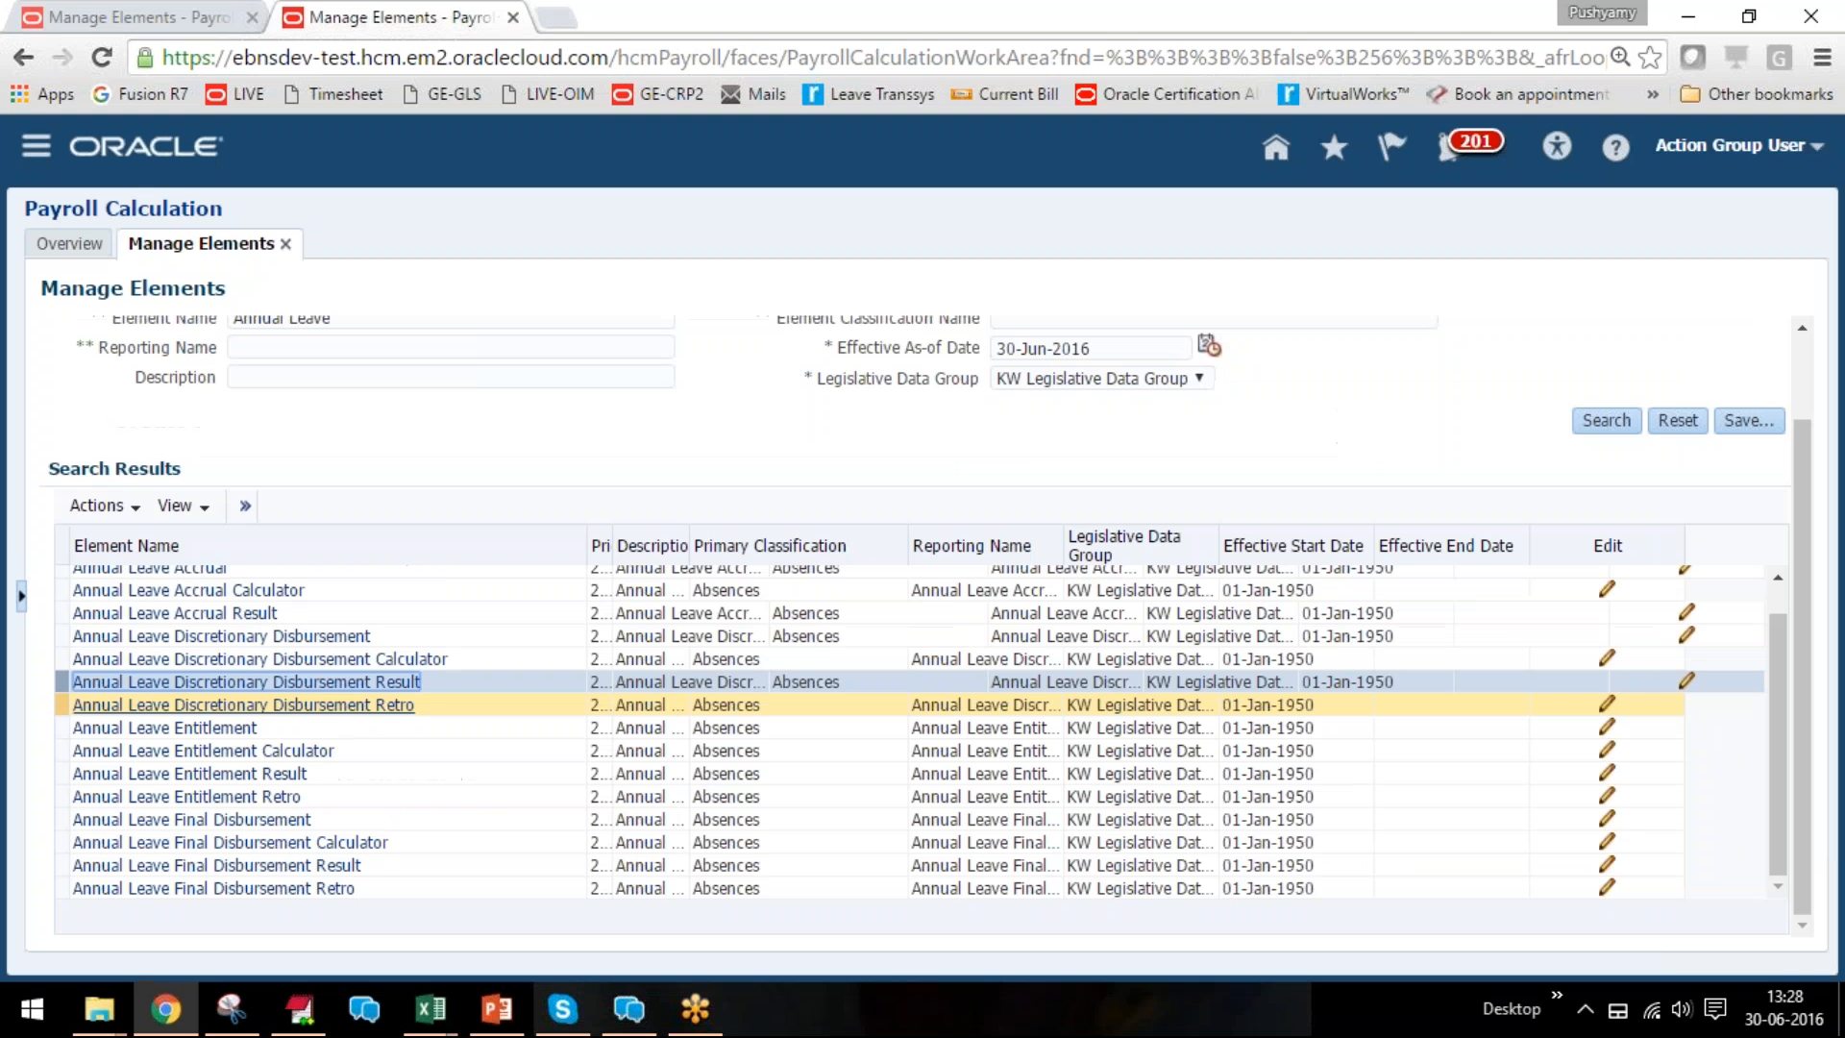
pyautogui.click(425, 19)
# Examine the Annual Leave Entitlement, Entitlement Result and Final Disbursement elements in the search results.
pyautogui.click(86, 727)
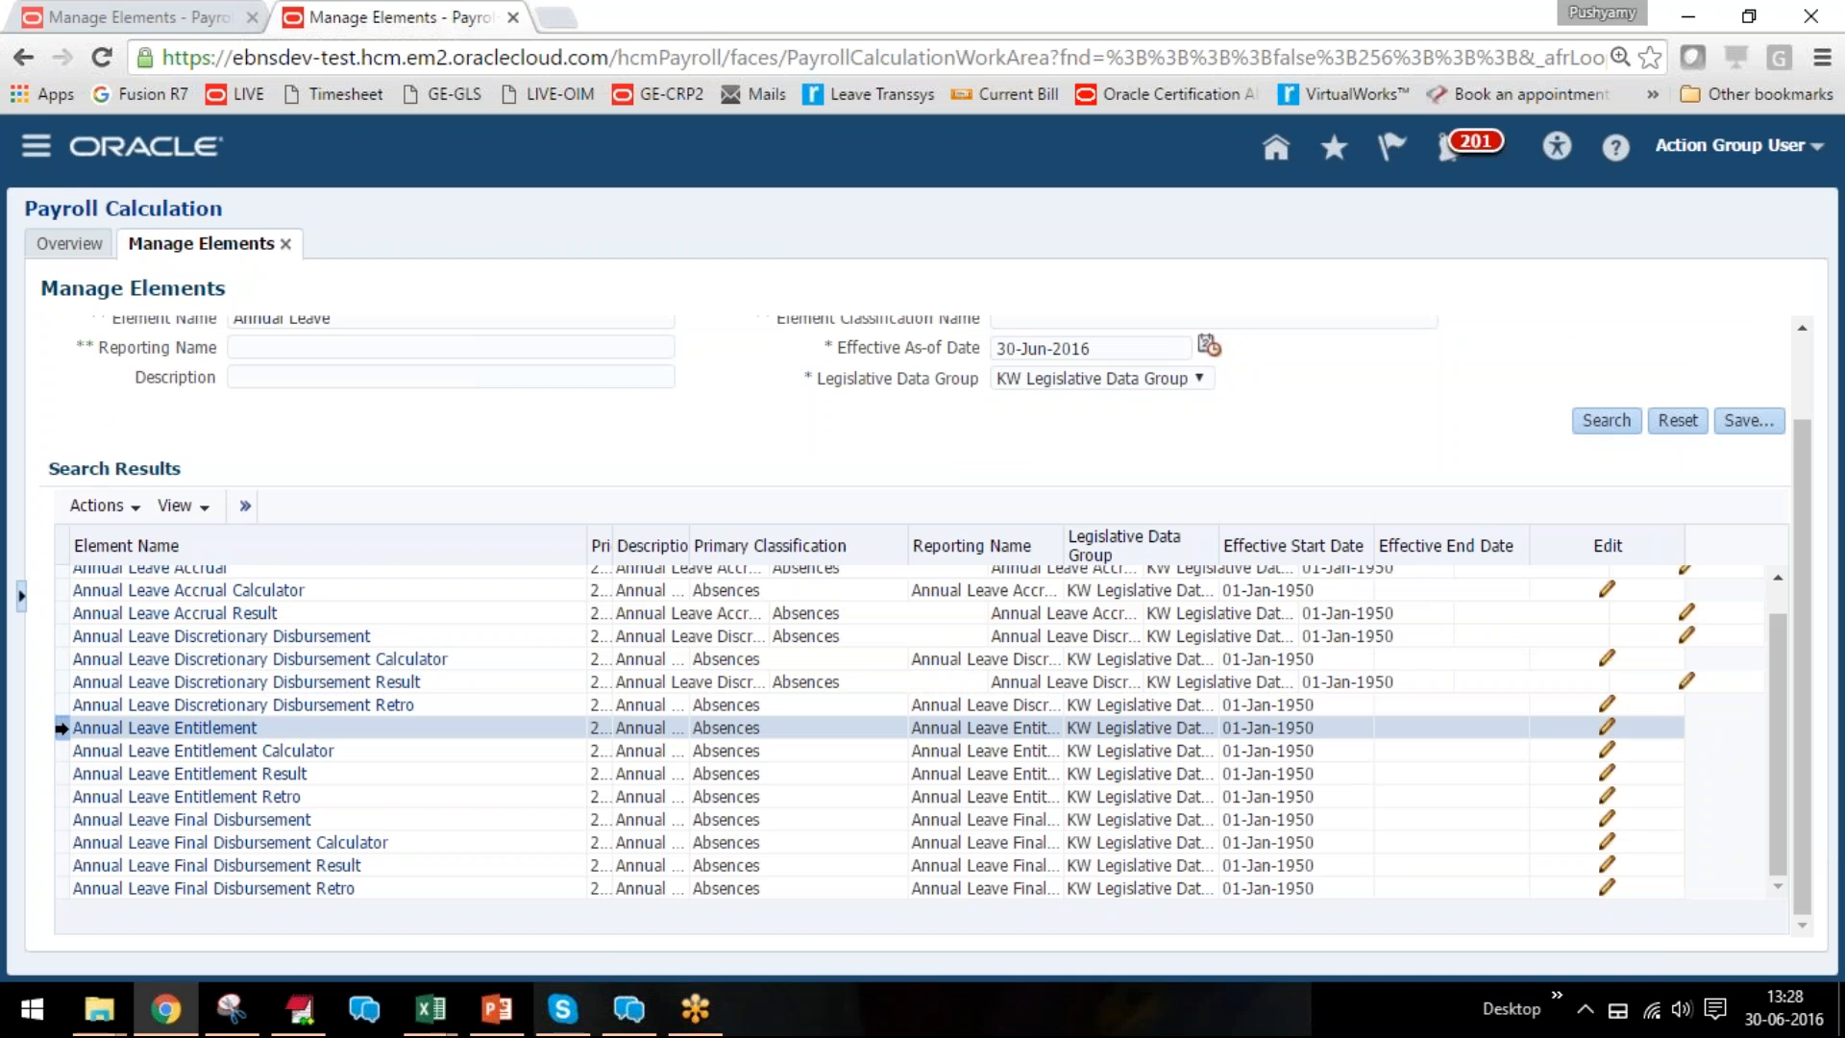
pyautogui.click(165, 727)
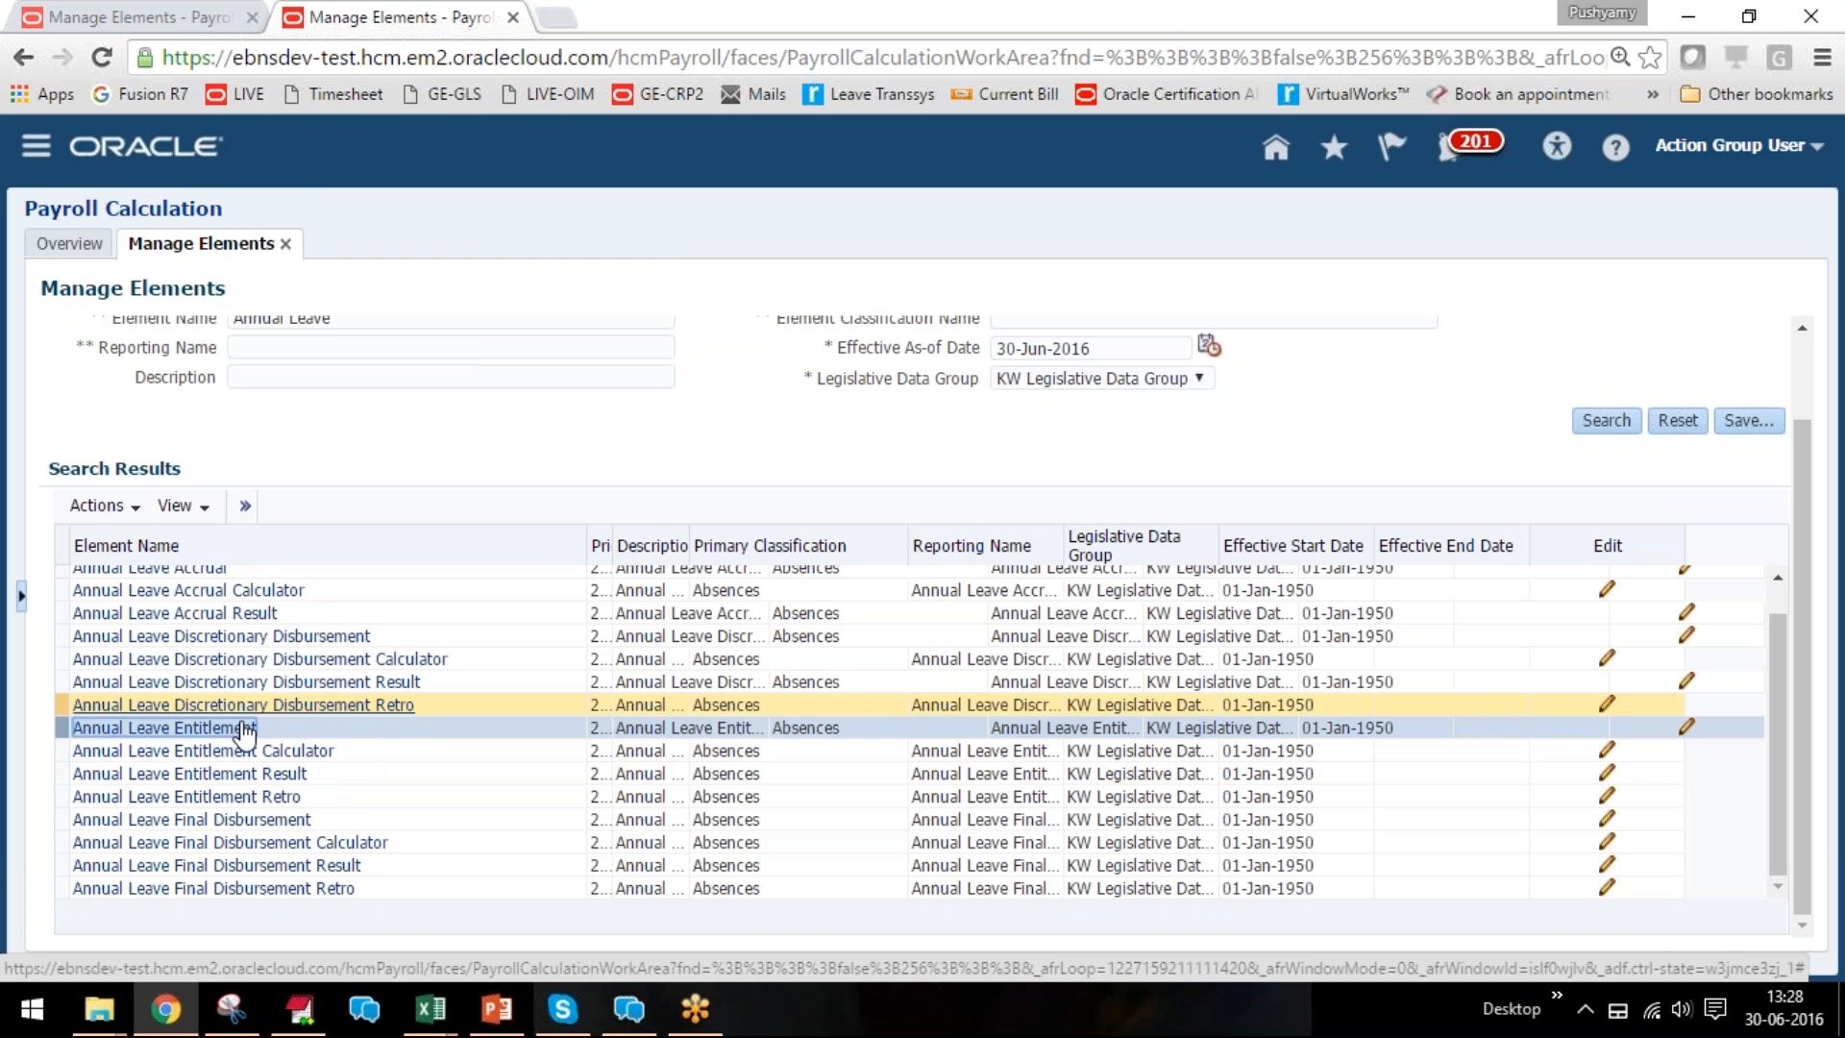
pyautogui.click(321, 775)
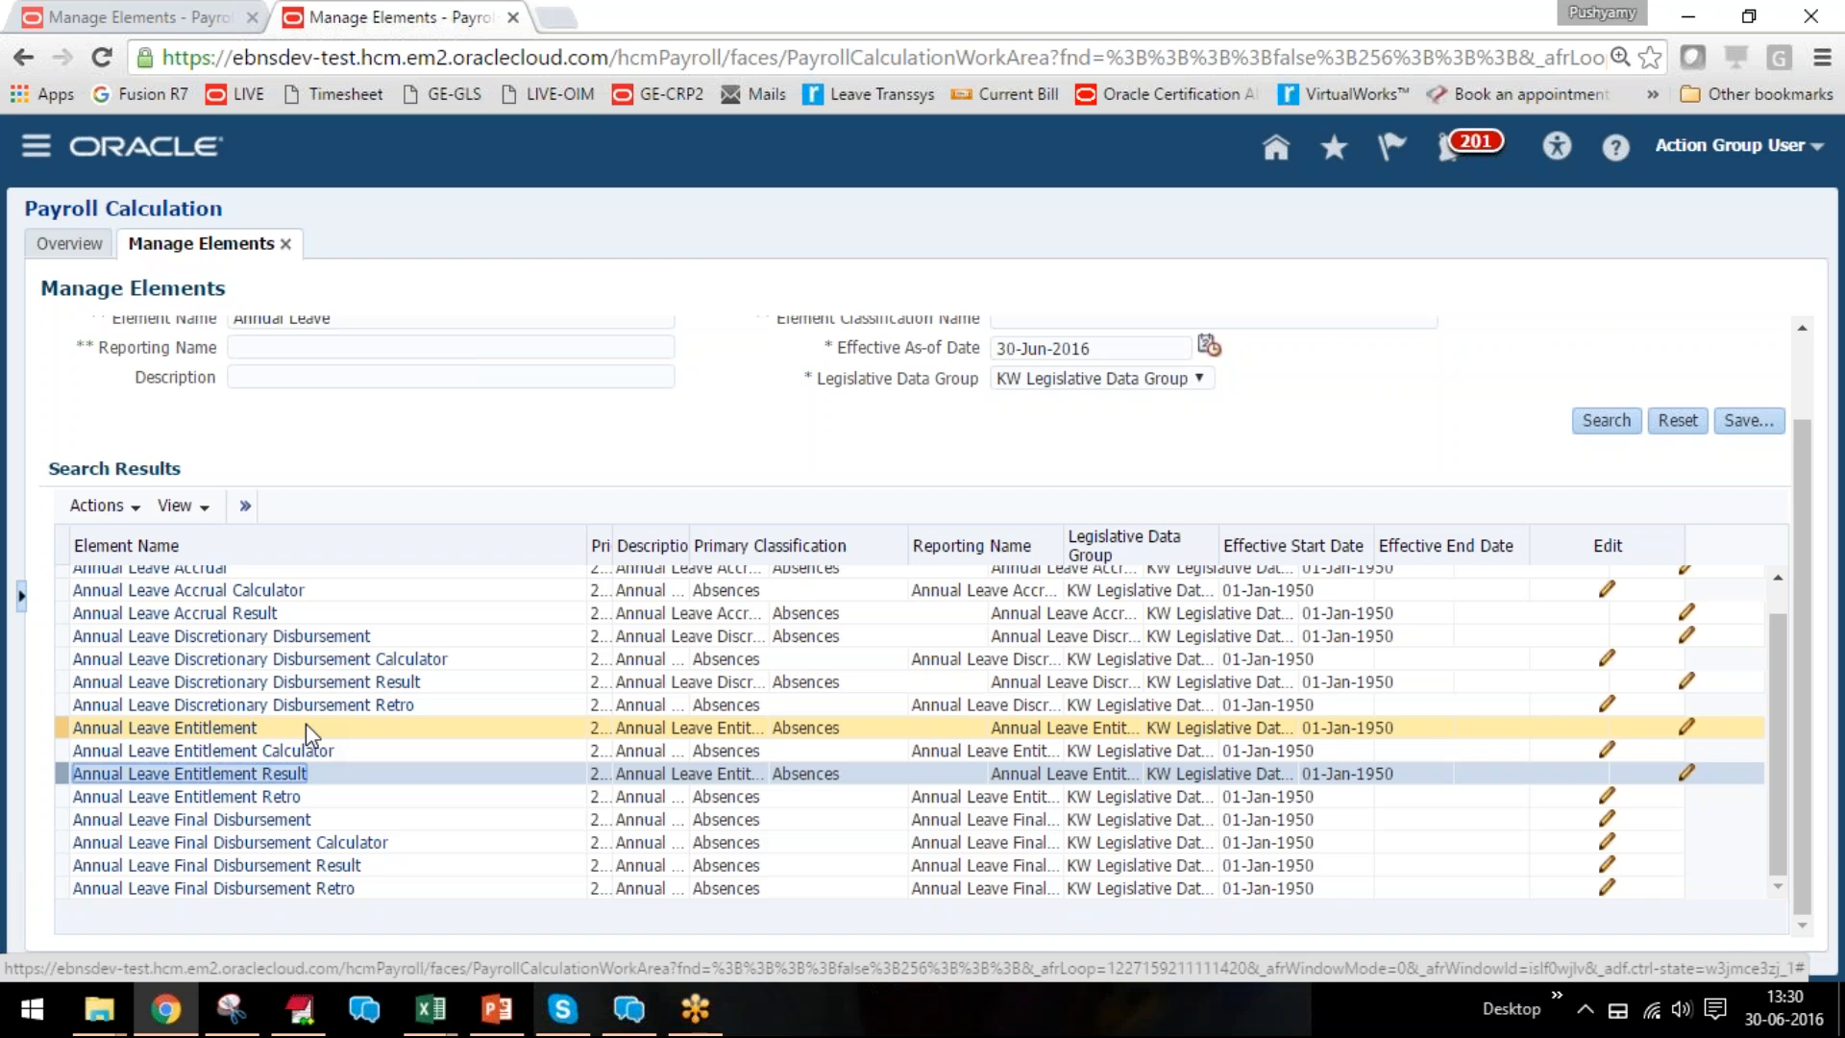
pyautogui.click(312, 727)
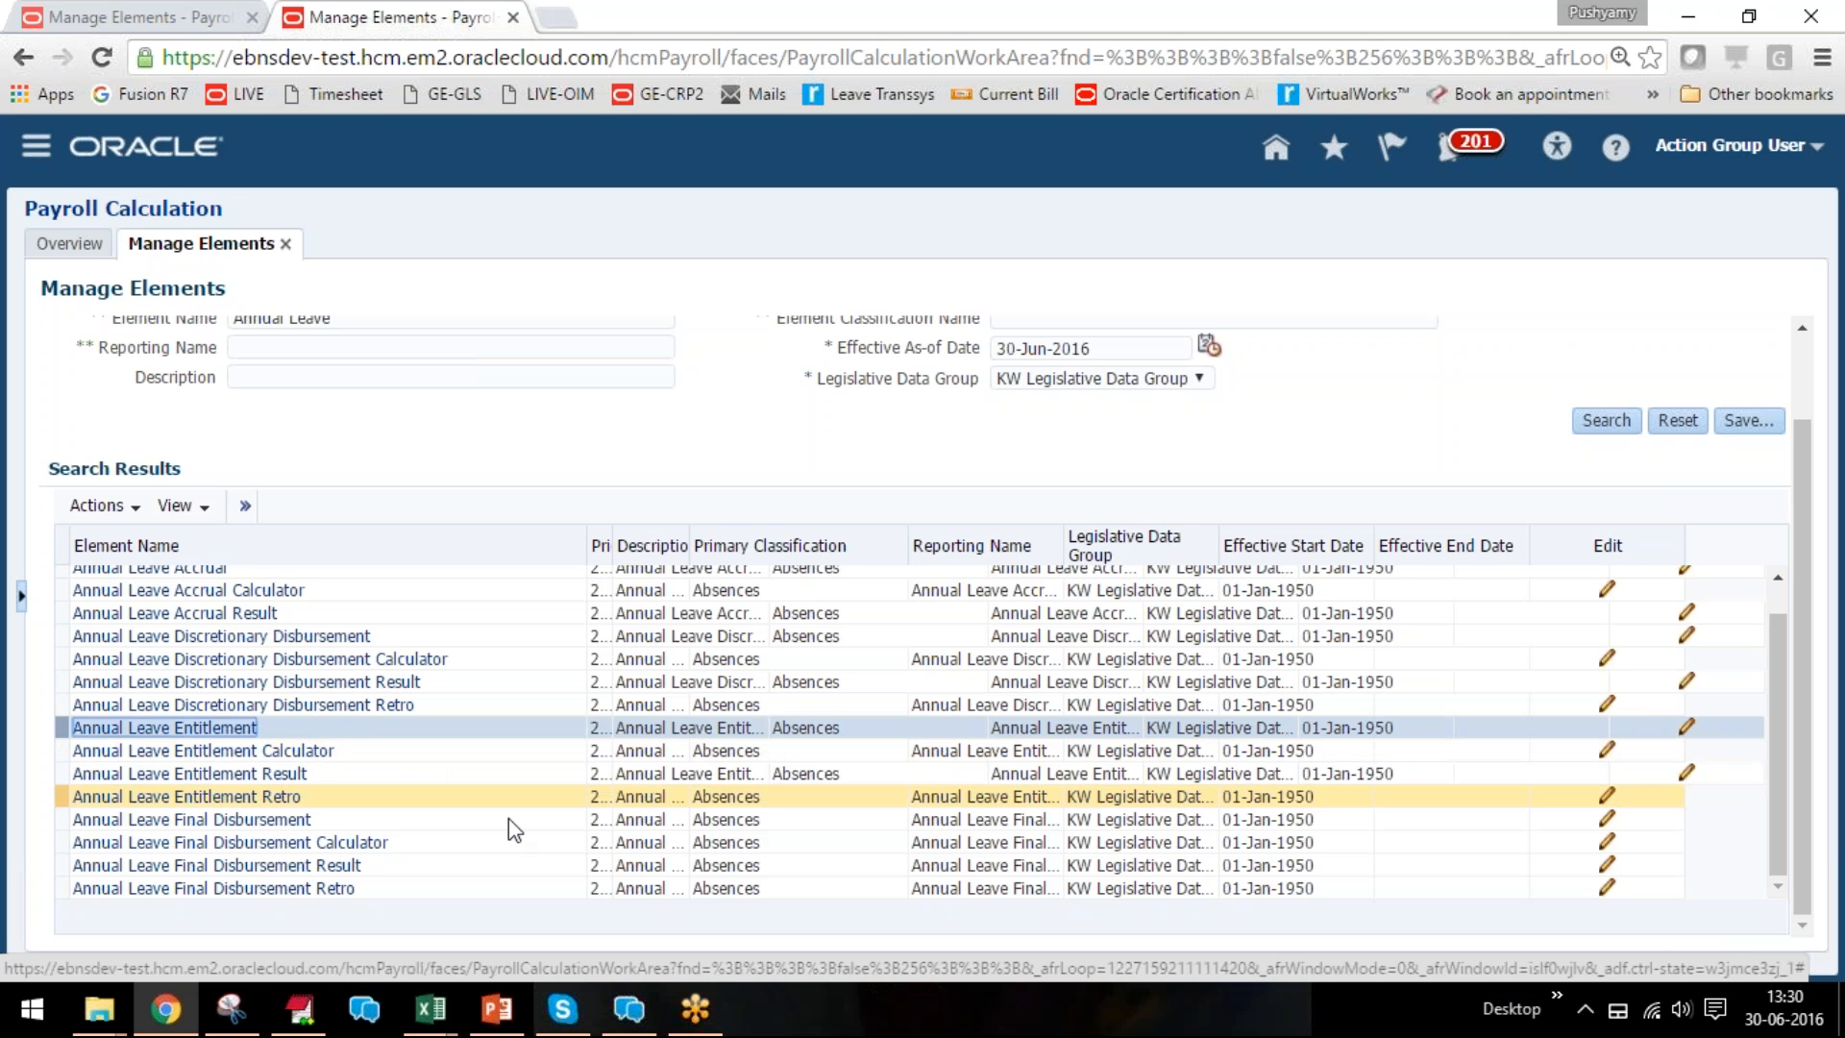
pyautogui.click(378, 821)
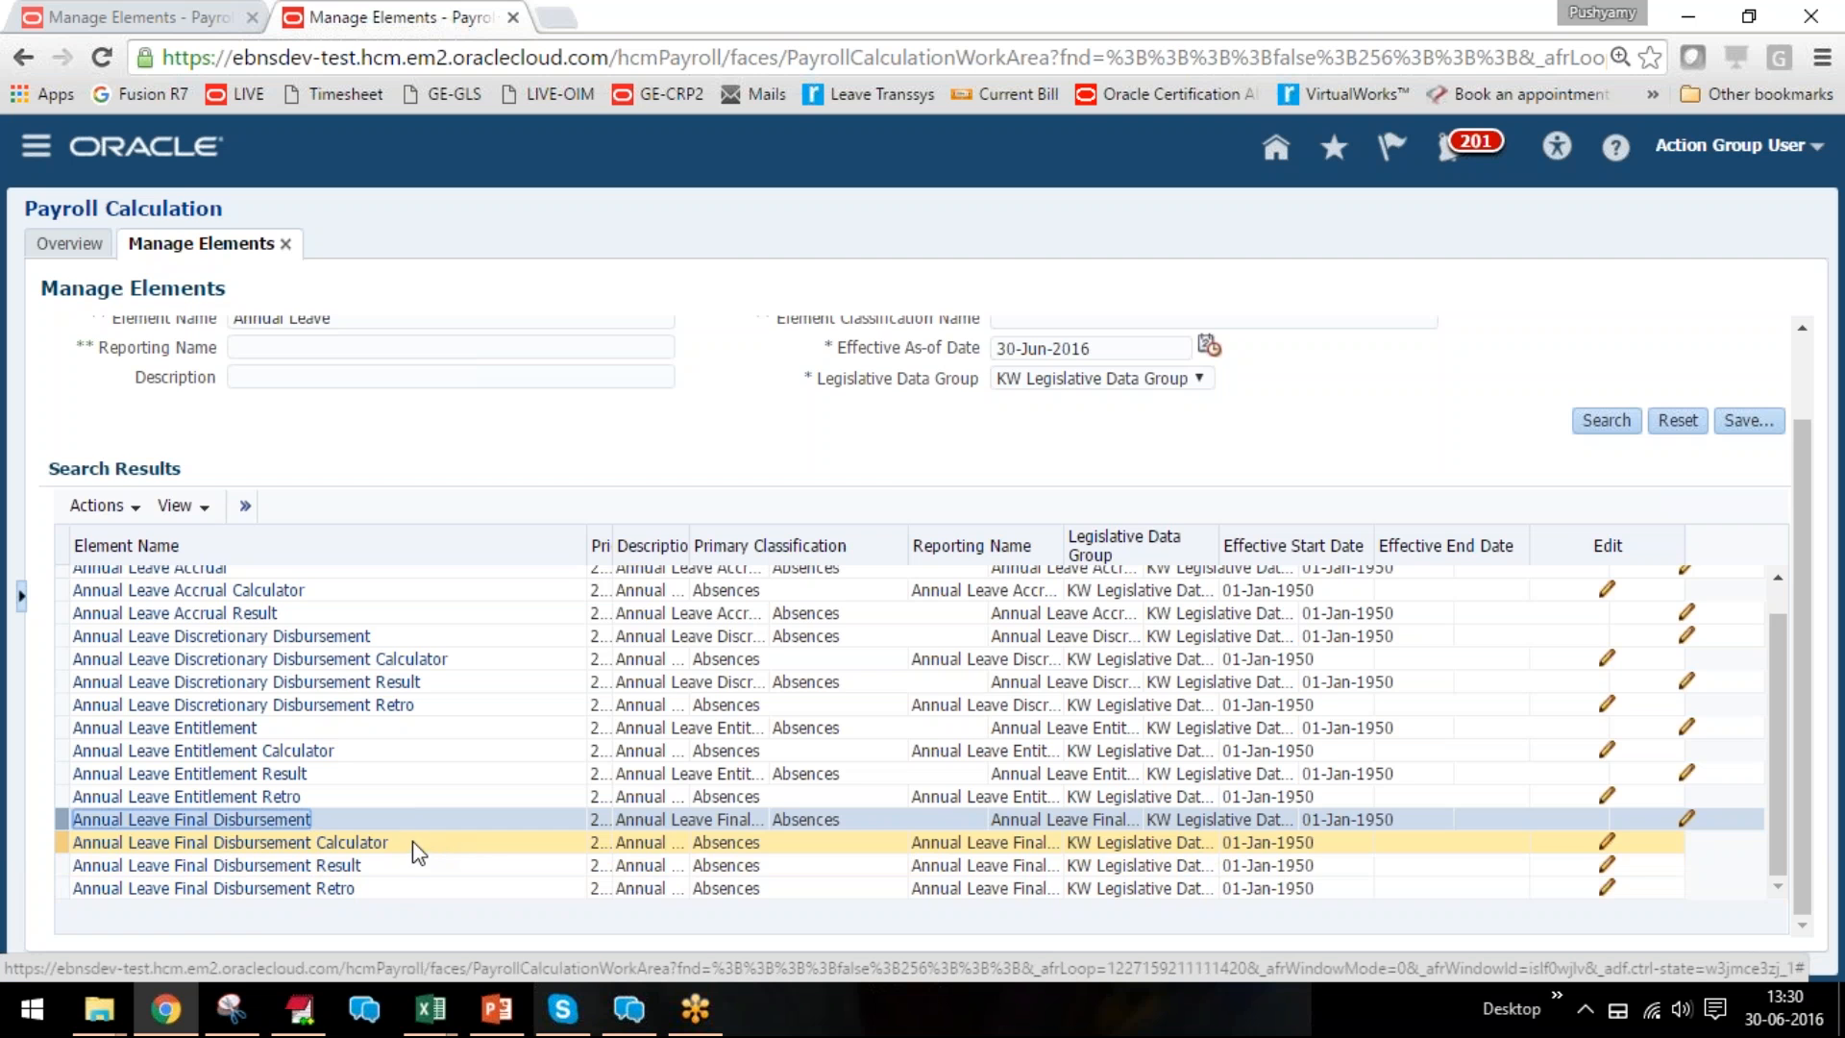
pyautogui.scroll(3, 406, 843)
pyautogui.scroll(-3, 405, 843)
pyautogui.scroll(5, 392, 615)
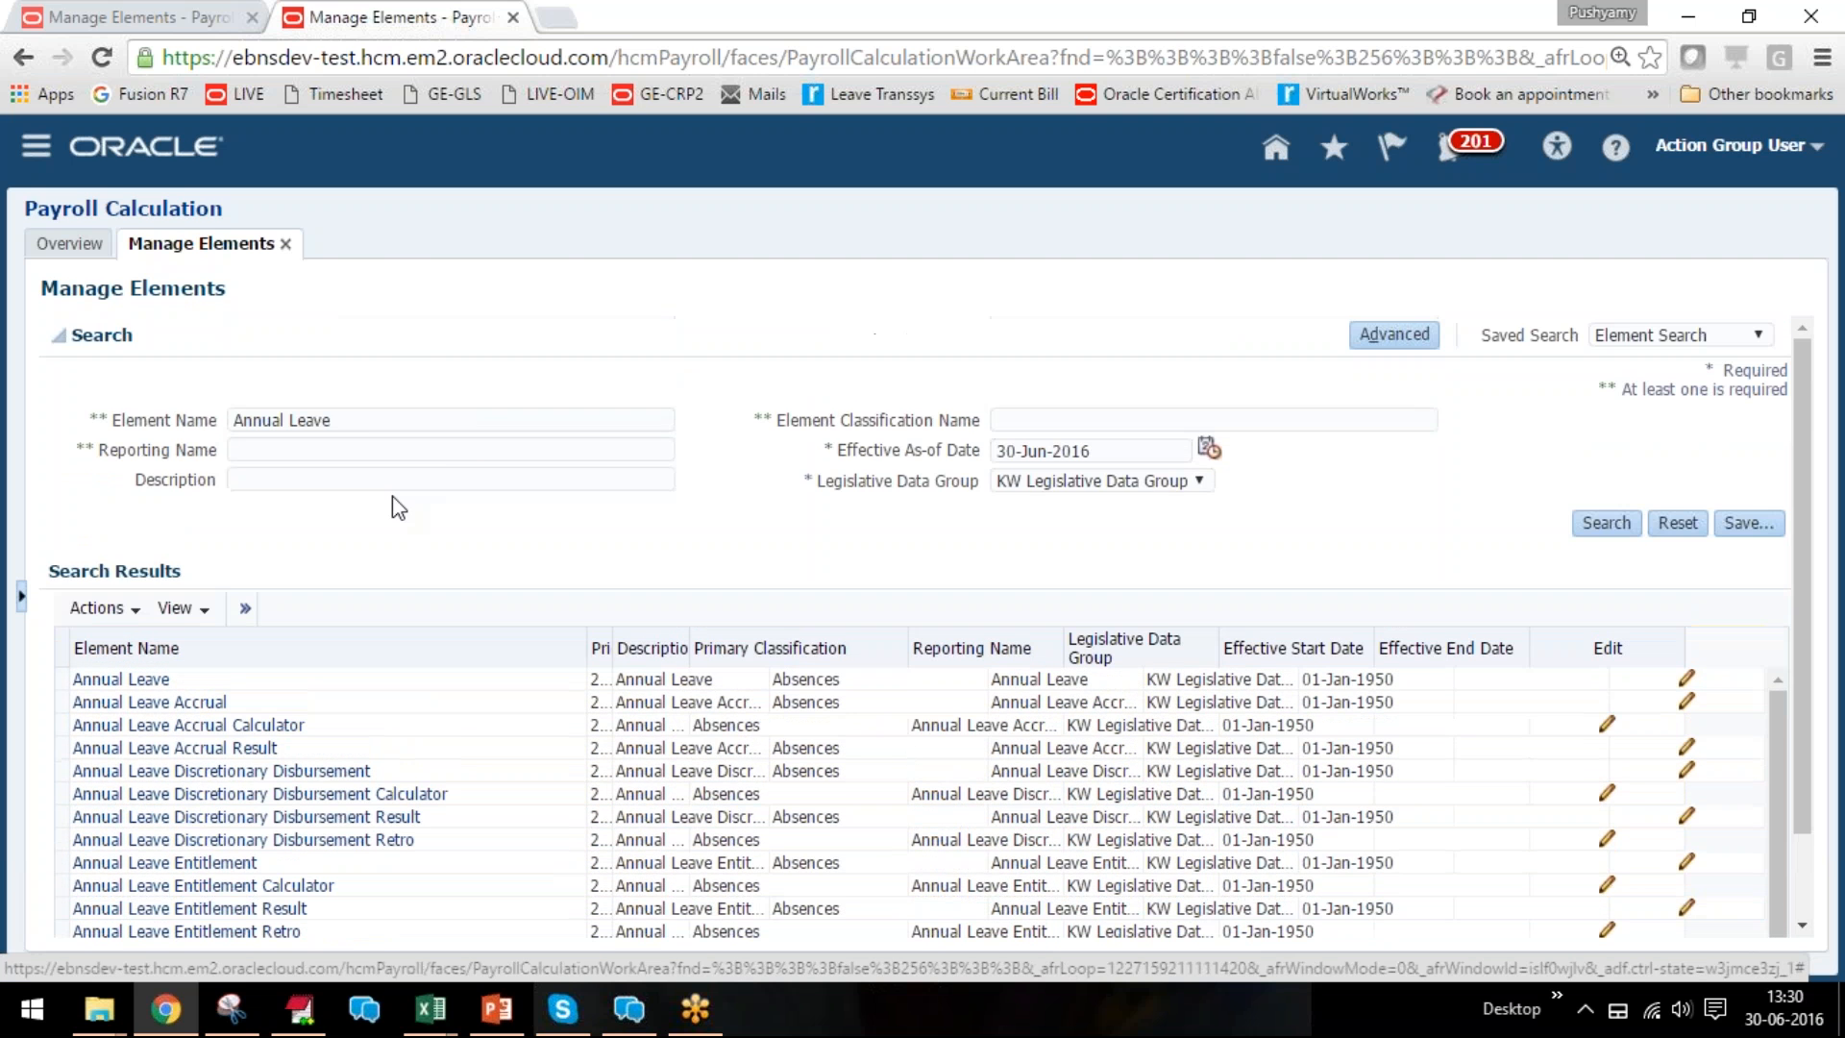
# Search for elements named "Sick LEave" and look through the listed elements.
pyautogui.tripleClick(365, 420)
pyautogui.write('Sick ')
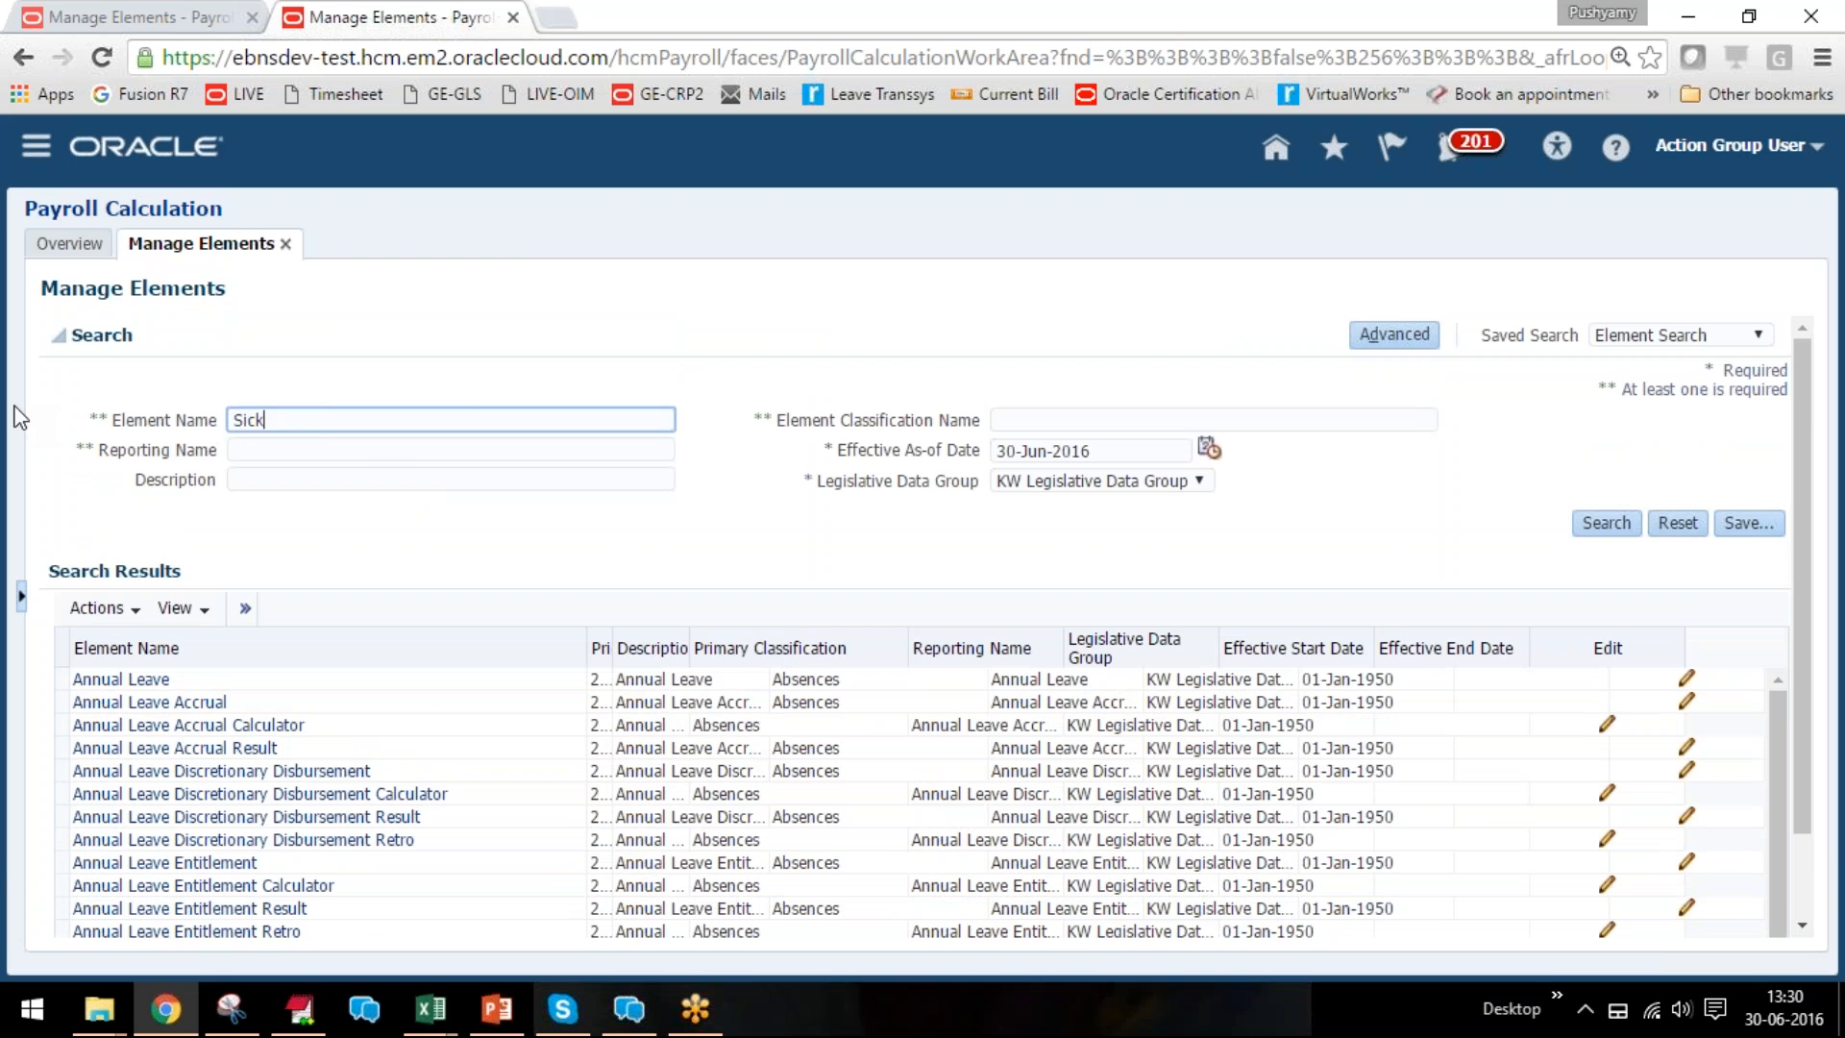
pyautogui.write('LEave')
pyautogui.press('Return')
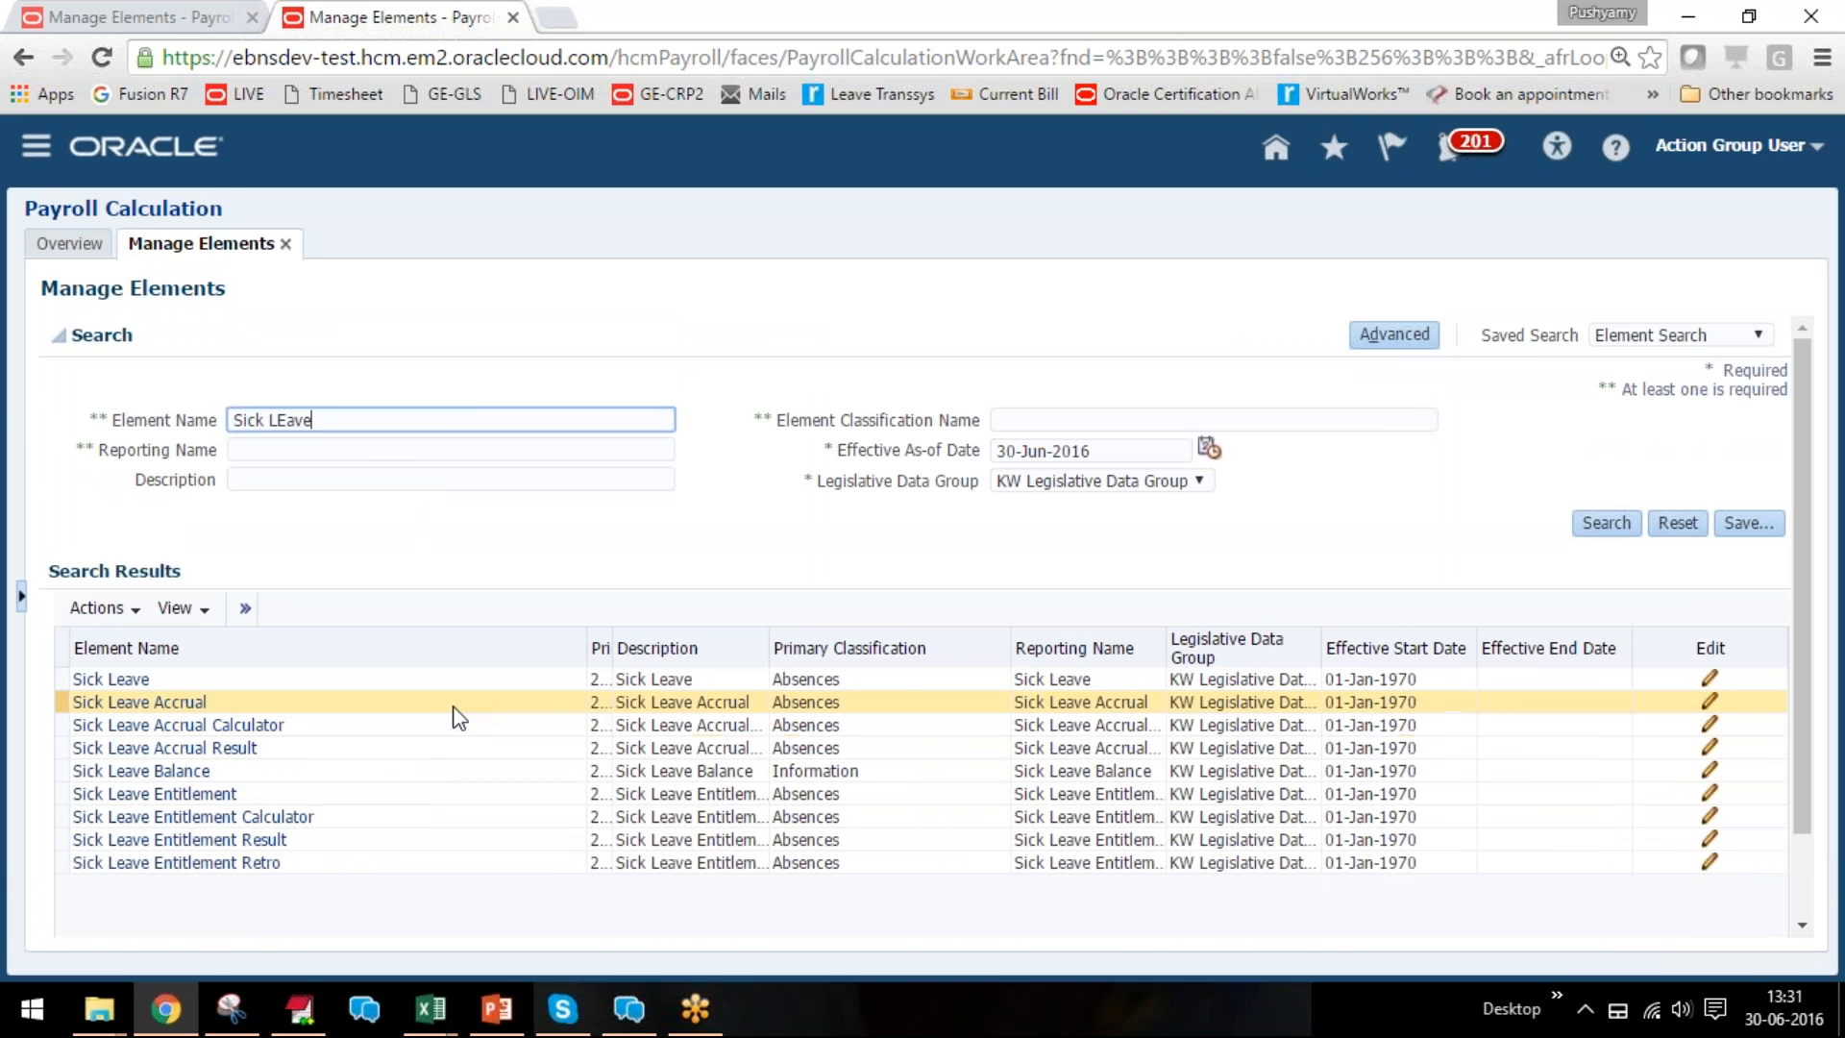
pyautogui.scroll(-2, 497, 721)
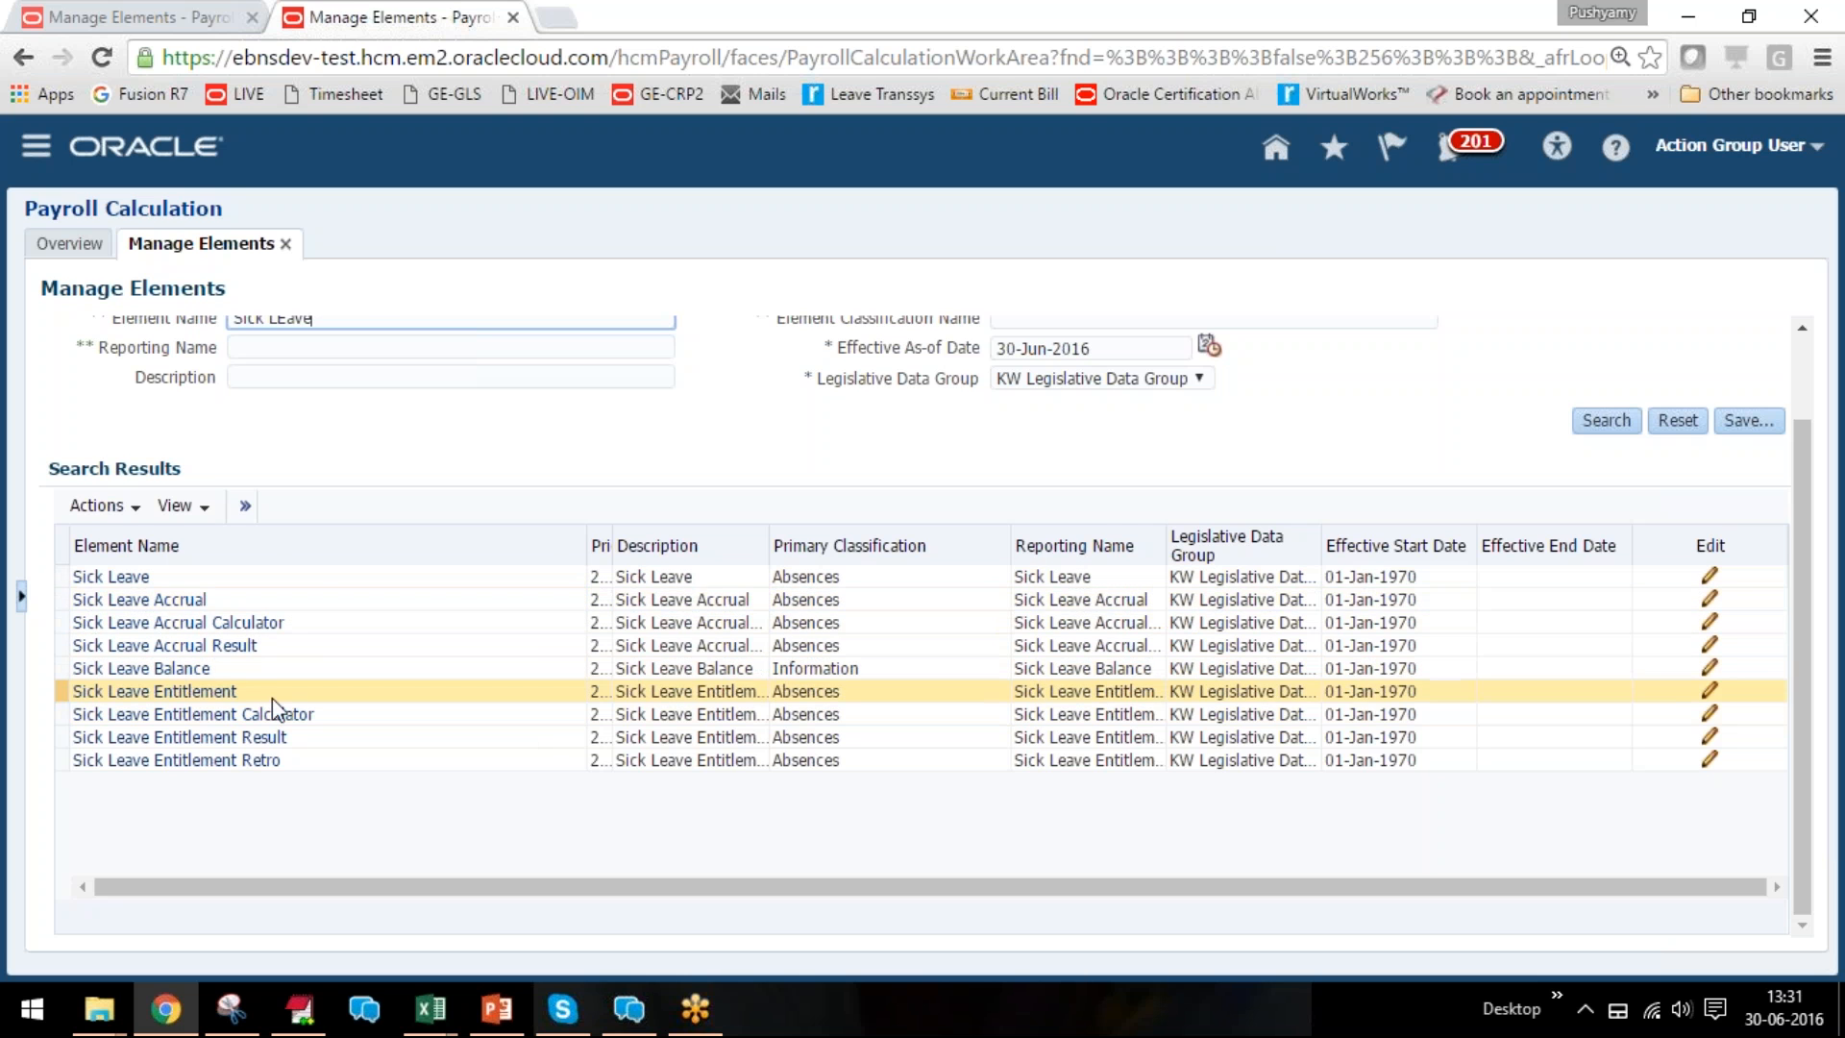
# Search for elements named "Unpaid LEave" in the same legislative data group.
pyautogui.scroll(1, 280, 562)
pyautogui.scroll(1, 281, 562)
pyautogui.doubleClick(254, 420)
pyautogui.write('Unpaid')
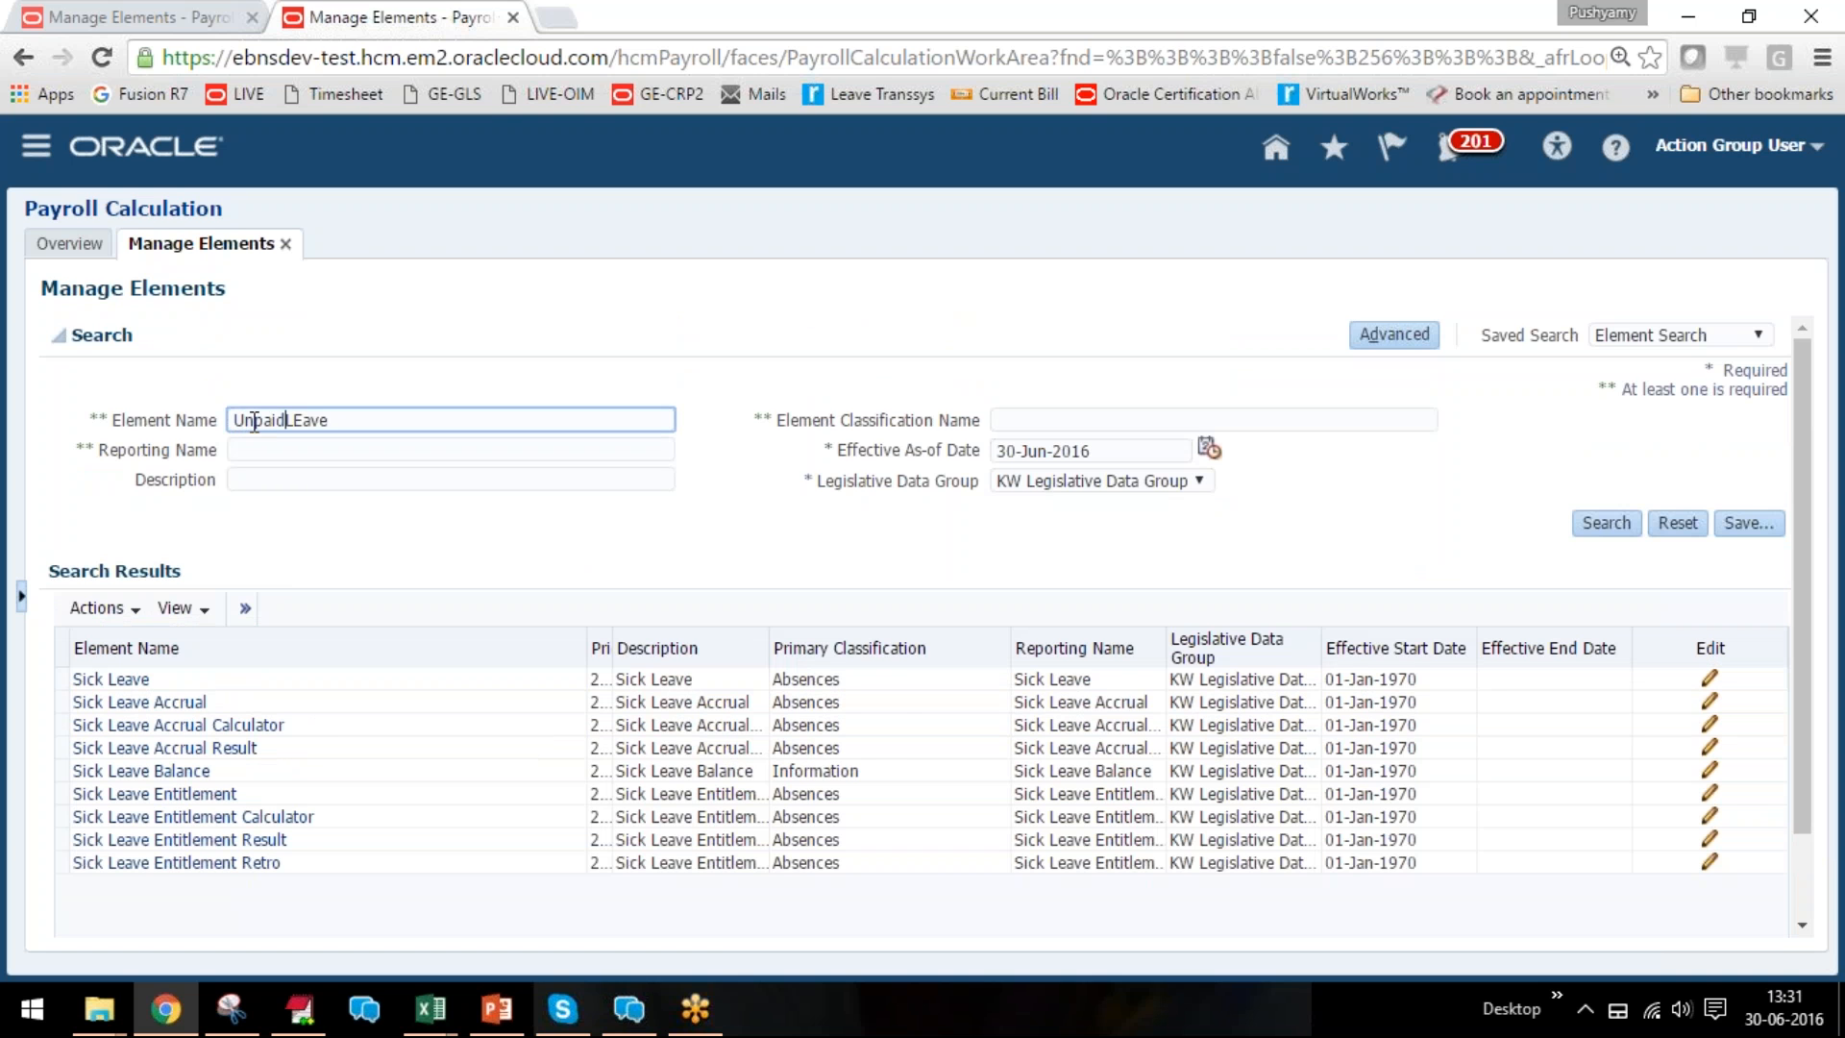
pyautogui.press('Return')
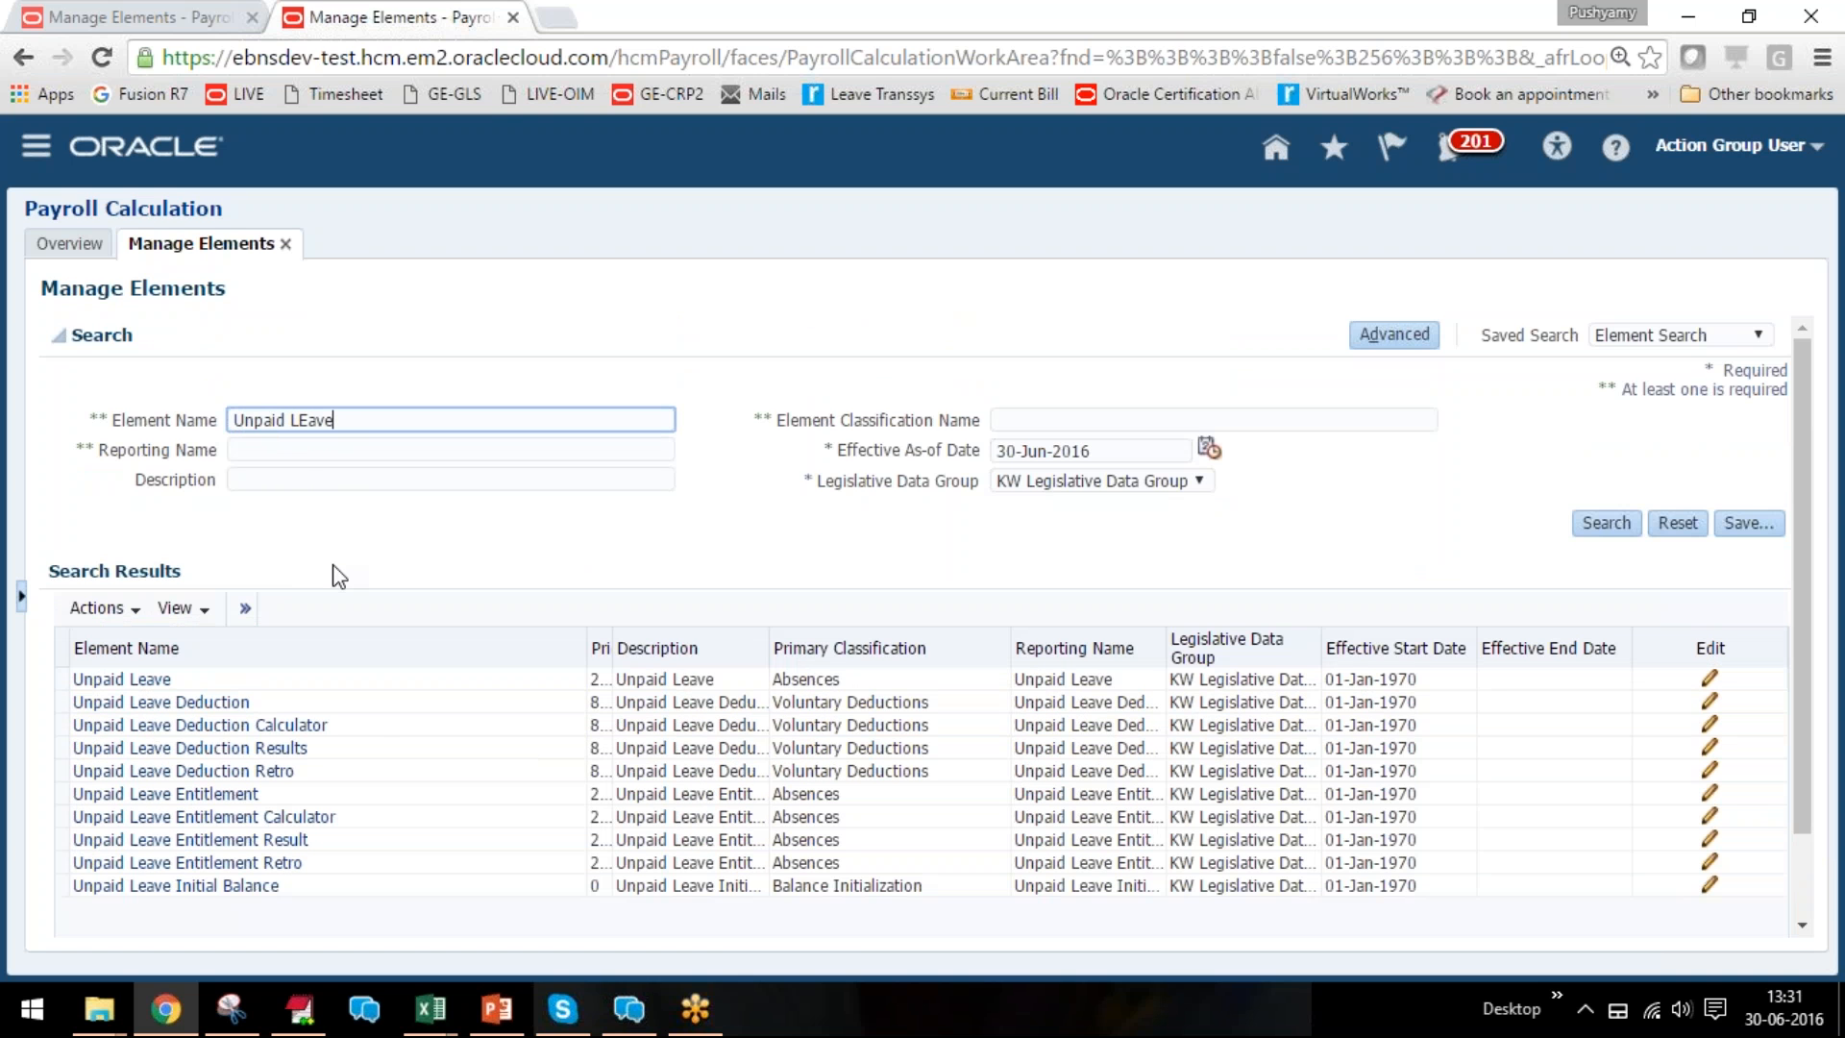
# Examine the Unpaid Leave deduction and entitlement elements and their primary classifications in the search results.
pyautogui.click(248, 679)
pyautogui.click(383, 707)
pyautogui.scroll(-1, 384, 720)
pyautogui.click(374, 717)
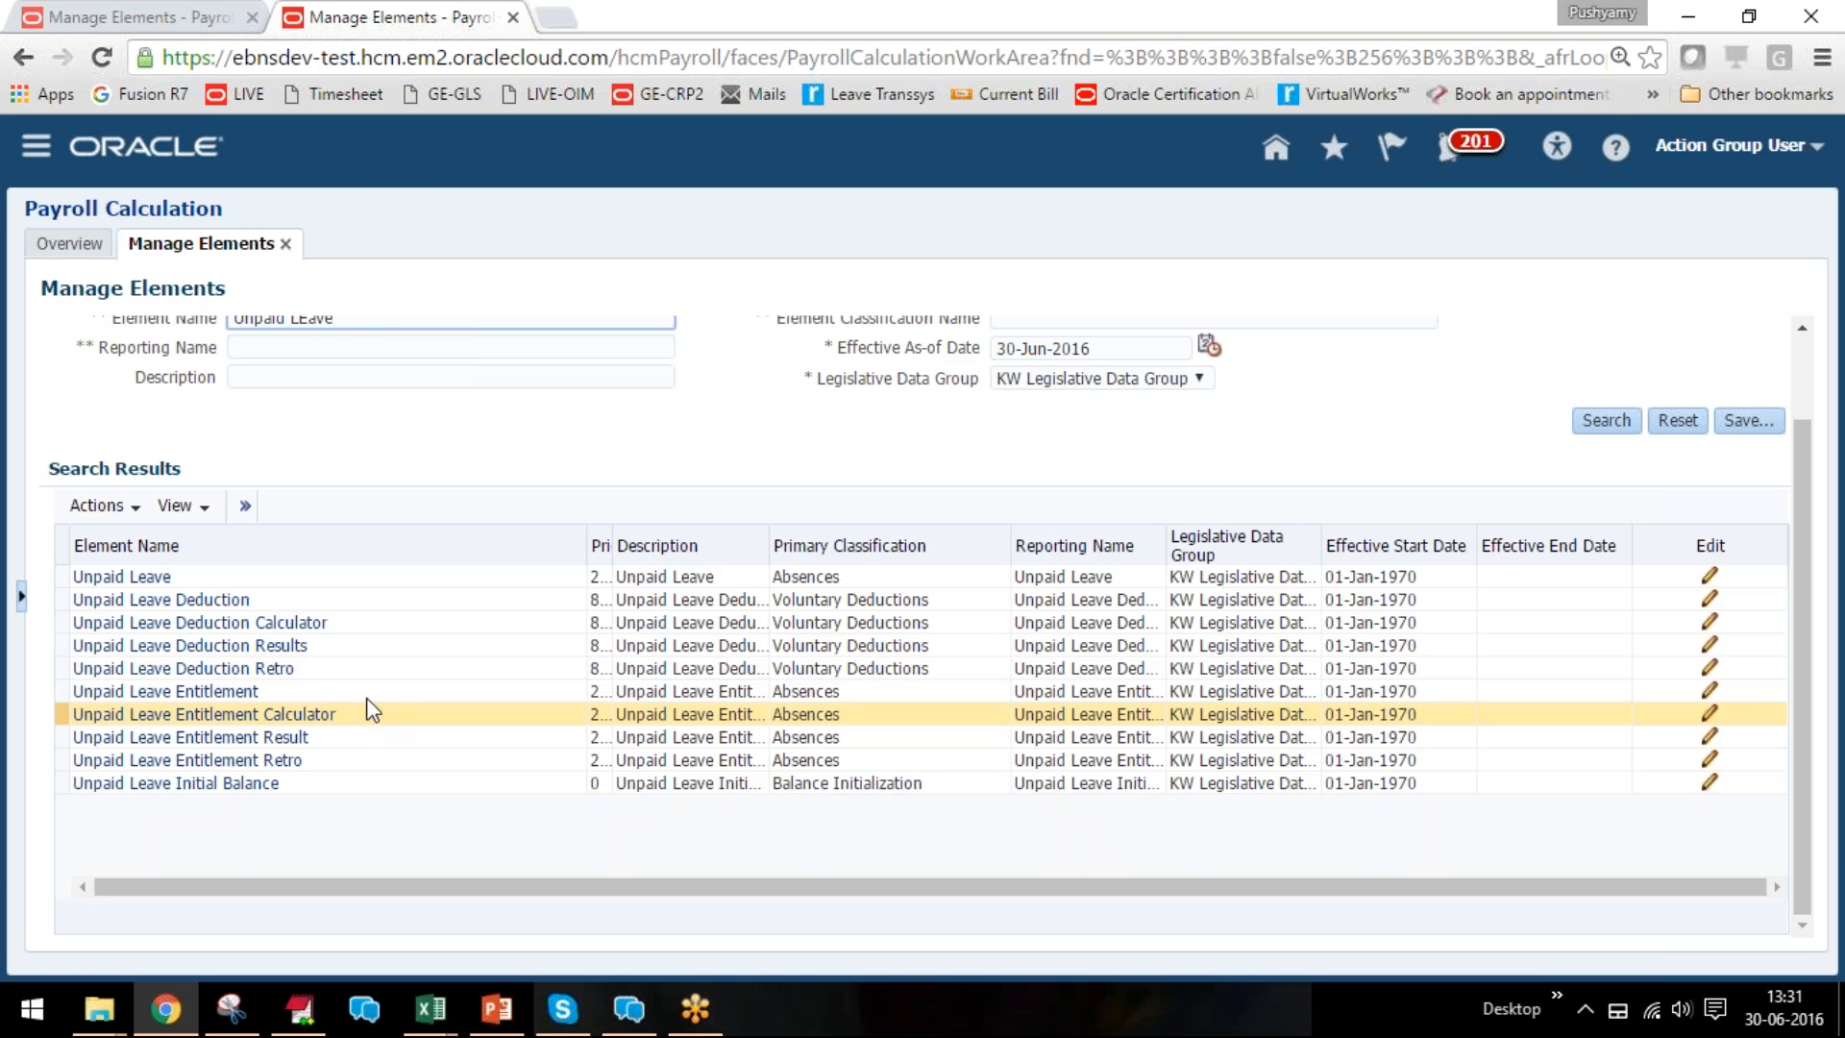
pyautogui.click(382, 692)
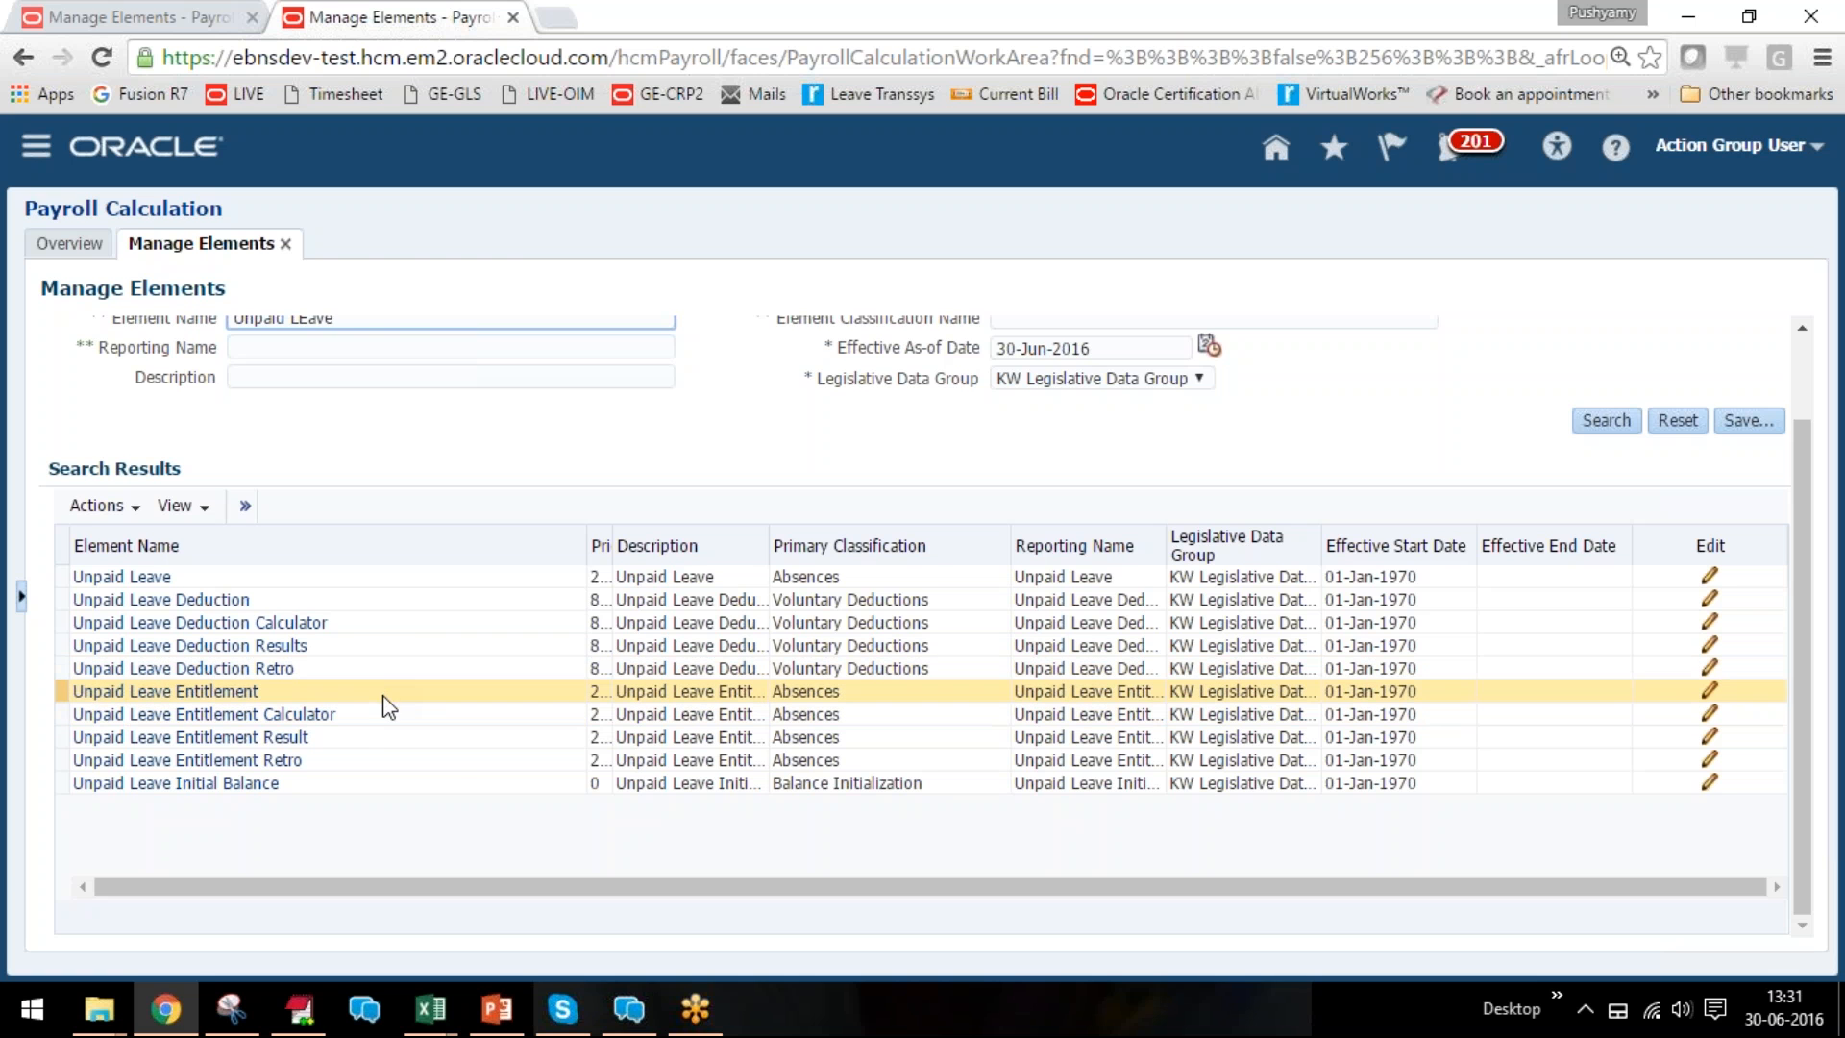
pyautogui.scroll(1, 448, 736)
pyautogui.scroll(-1, 448, 737)
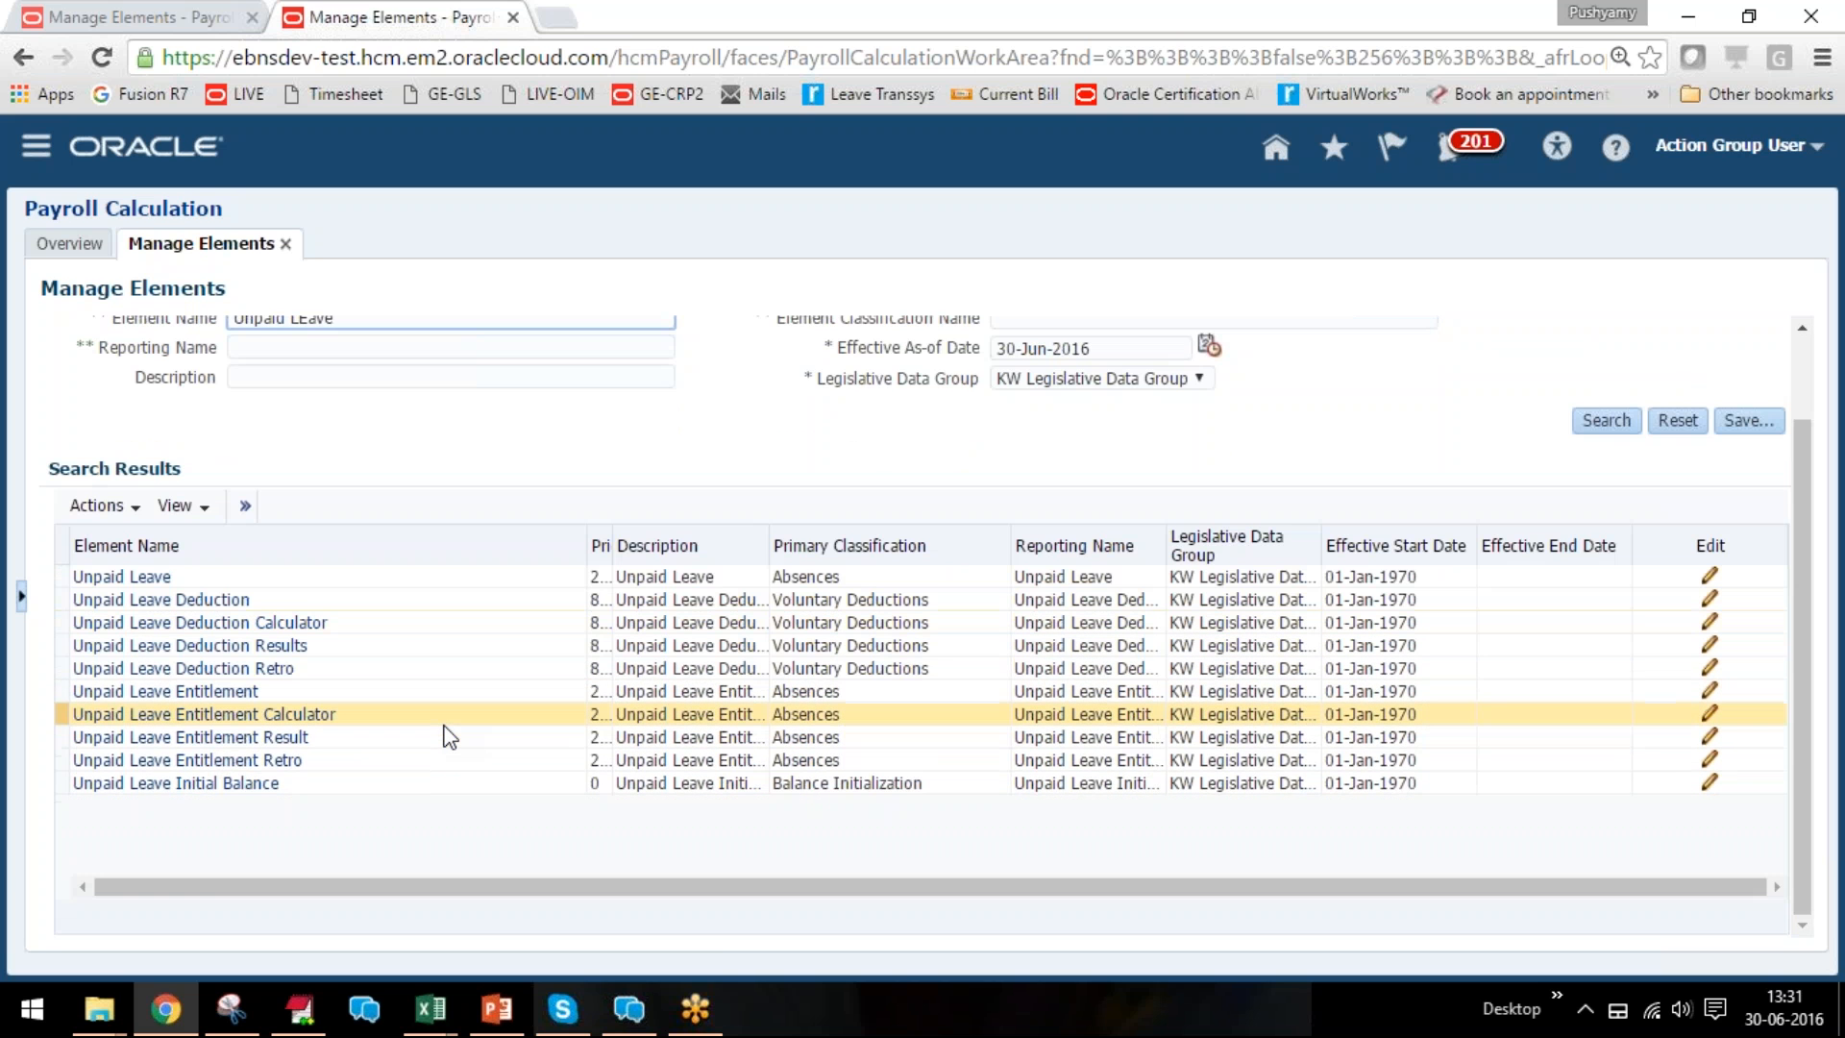
pyautogui.scroll(1, 440, 771)
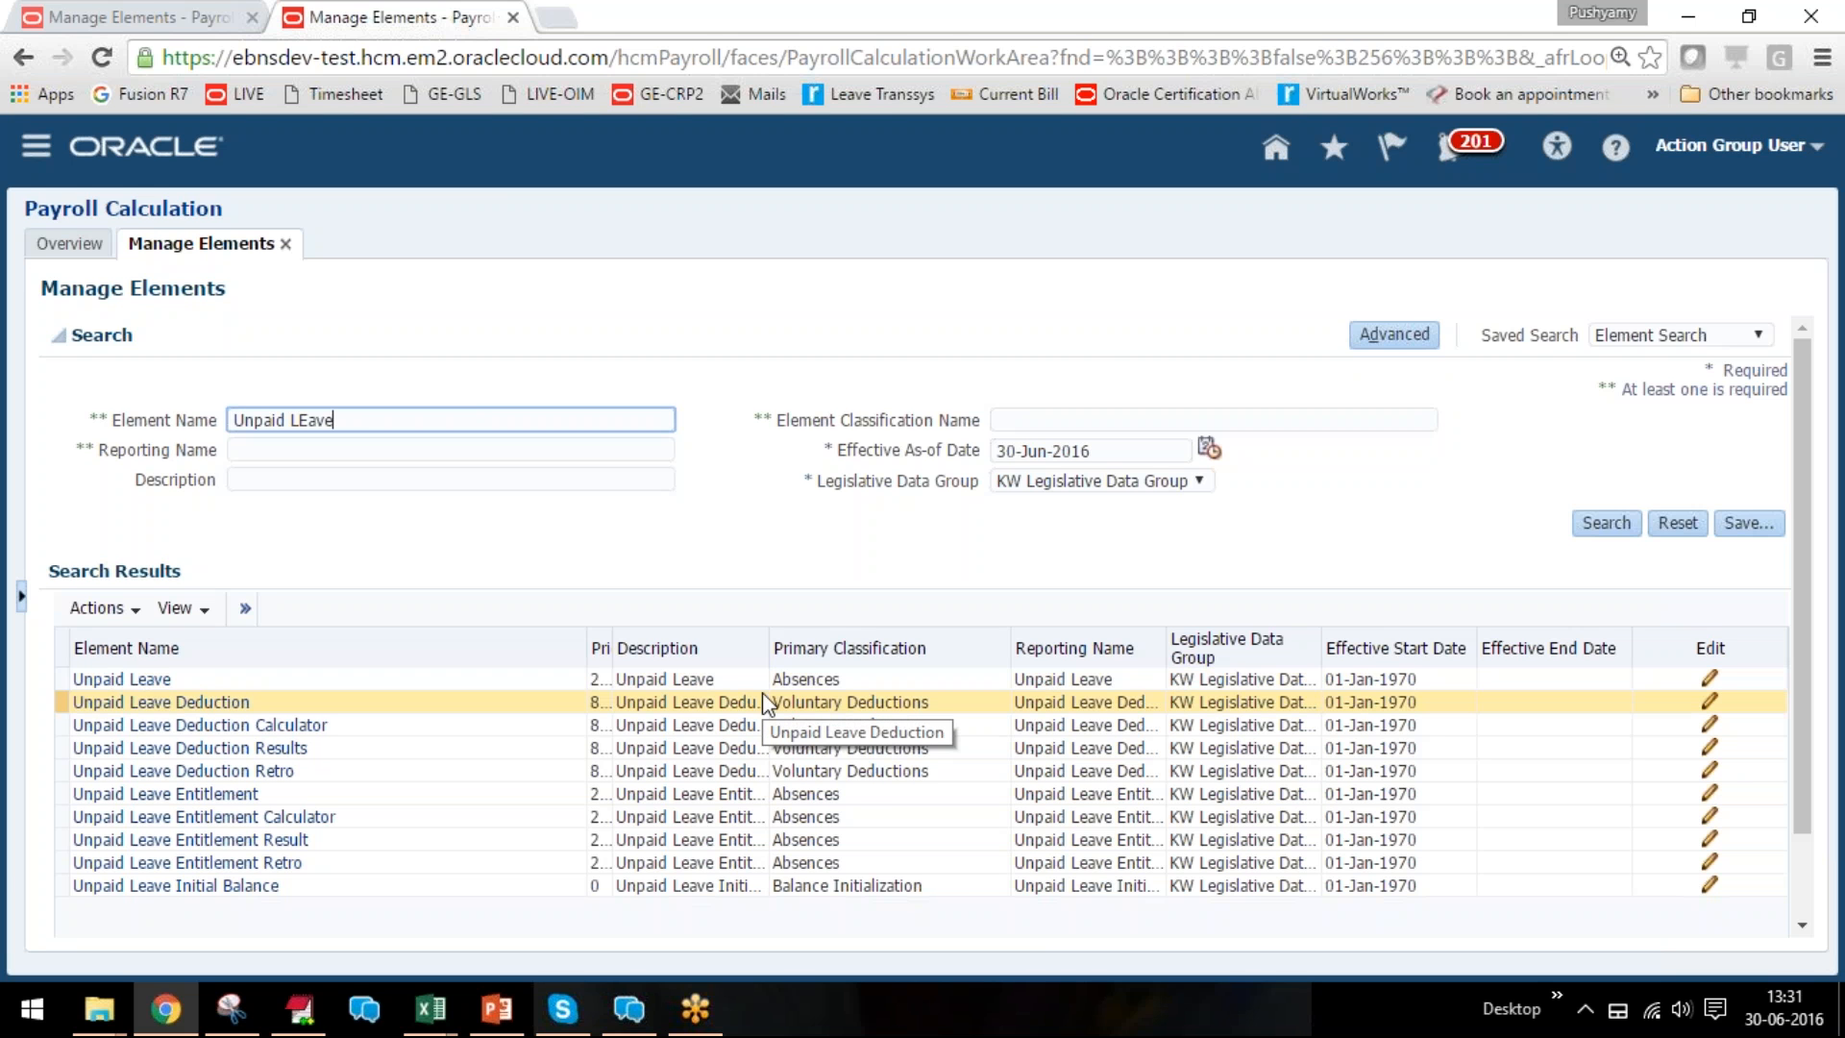
# Switch to the Fast Formulas.pptx presentation in PowerPoint, showing the Absences Payroll Formula slide.
pyautogui.click(494, 1009)
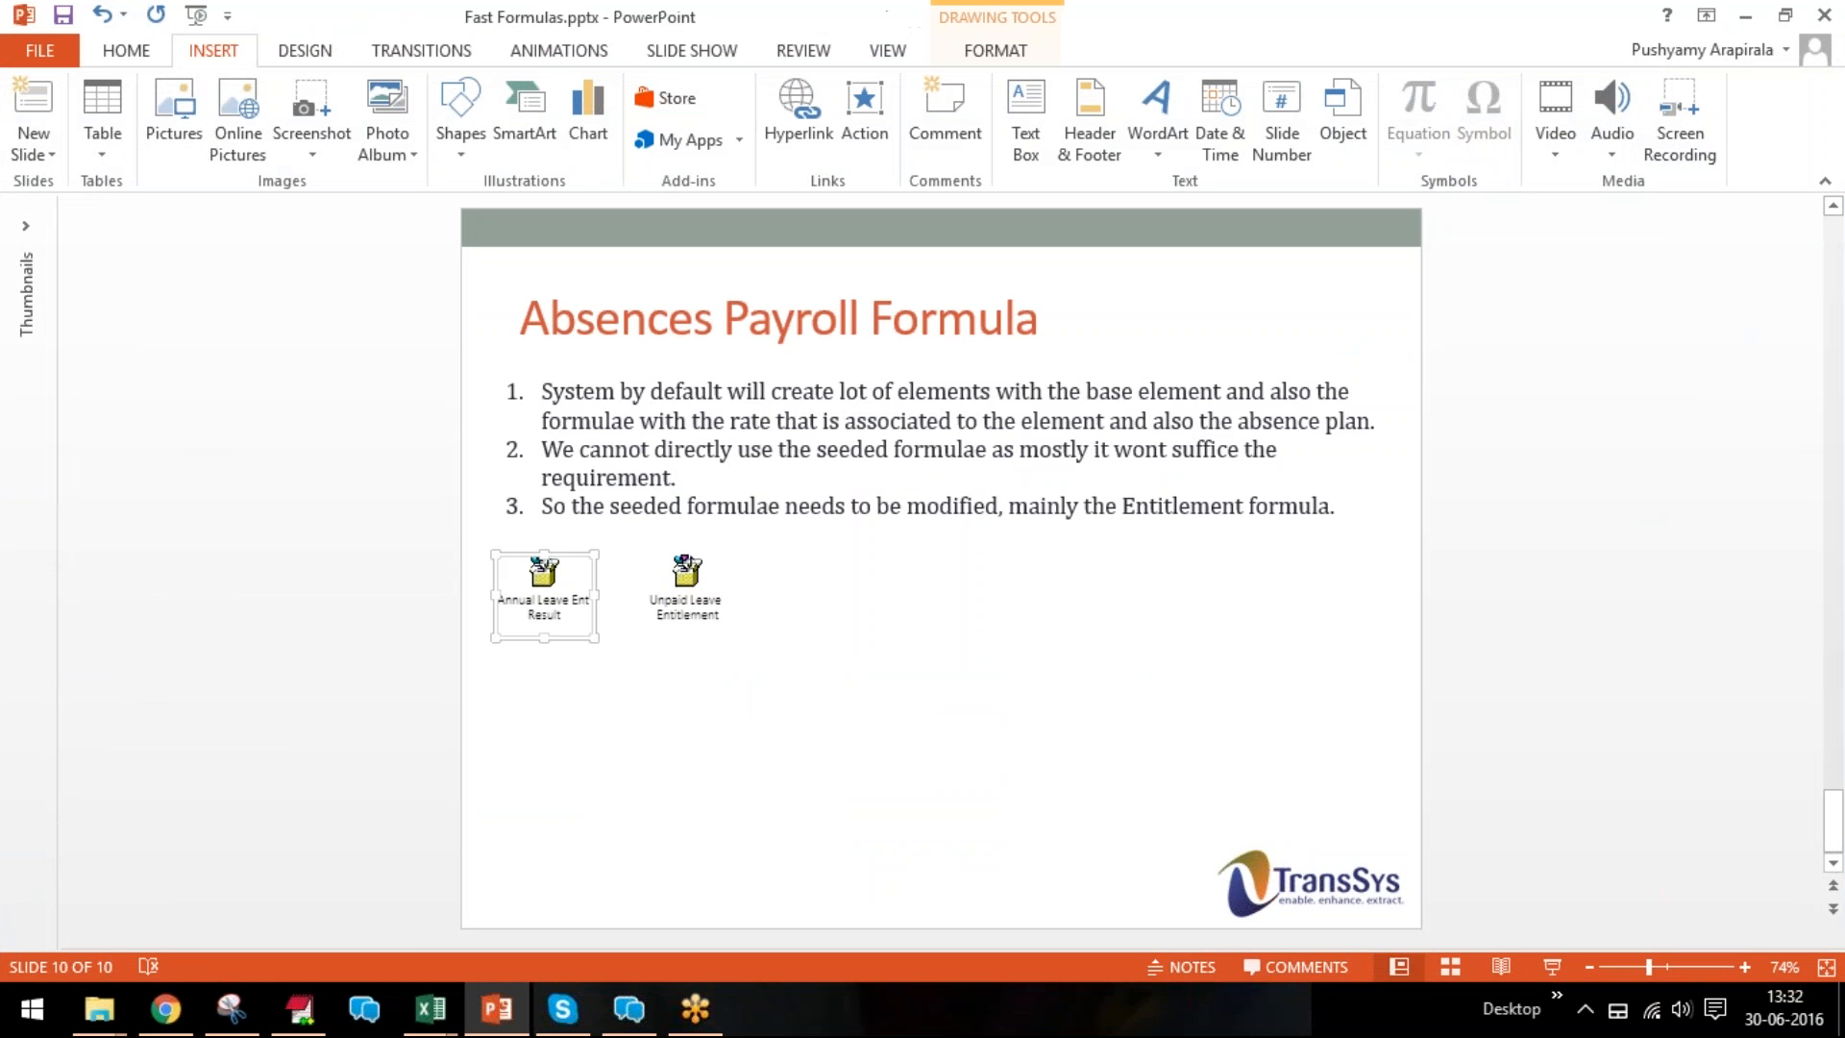
# Open the embedded Annual Leave Ent Result file from the slide and switch to it in EditPlus.
pyautogui.doubleClick(544, 577)
pyautogui.click(1012, 501)
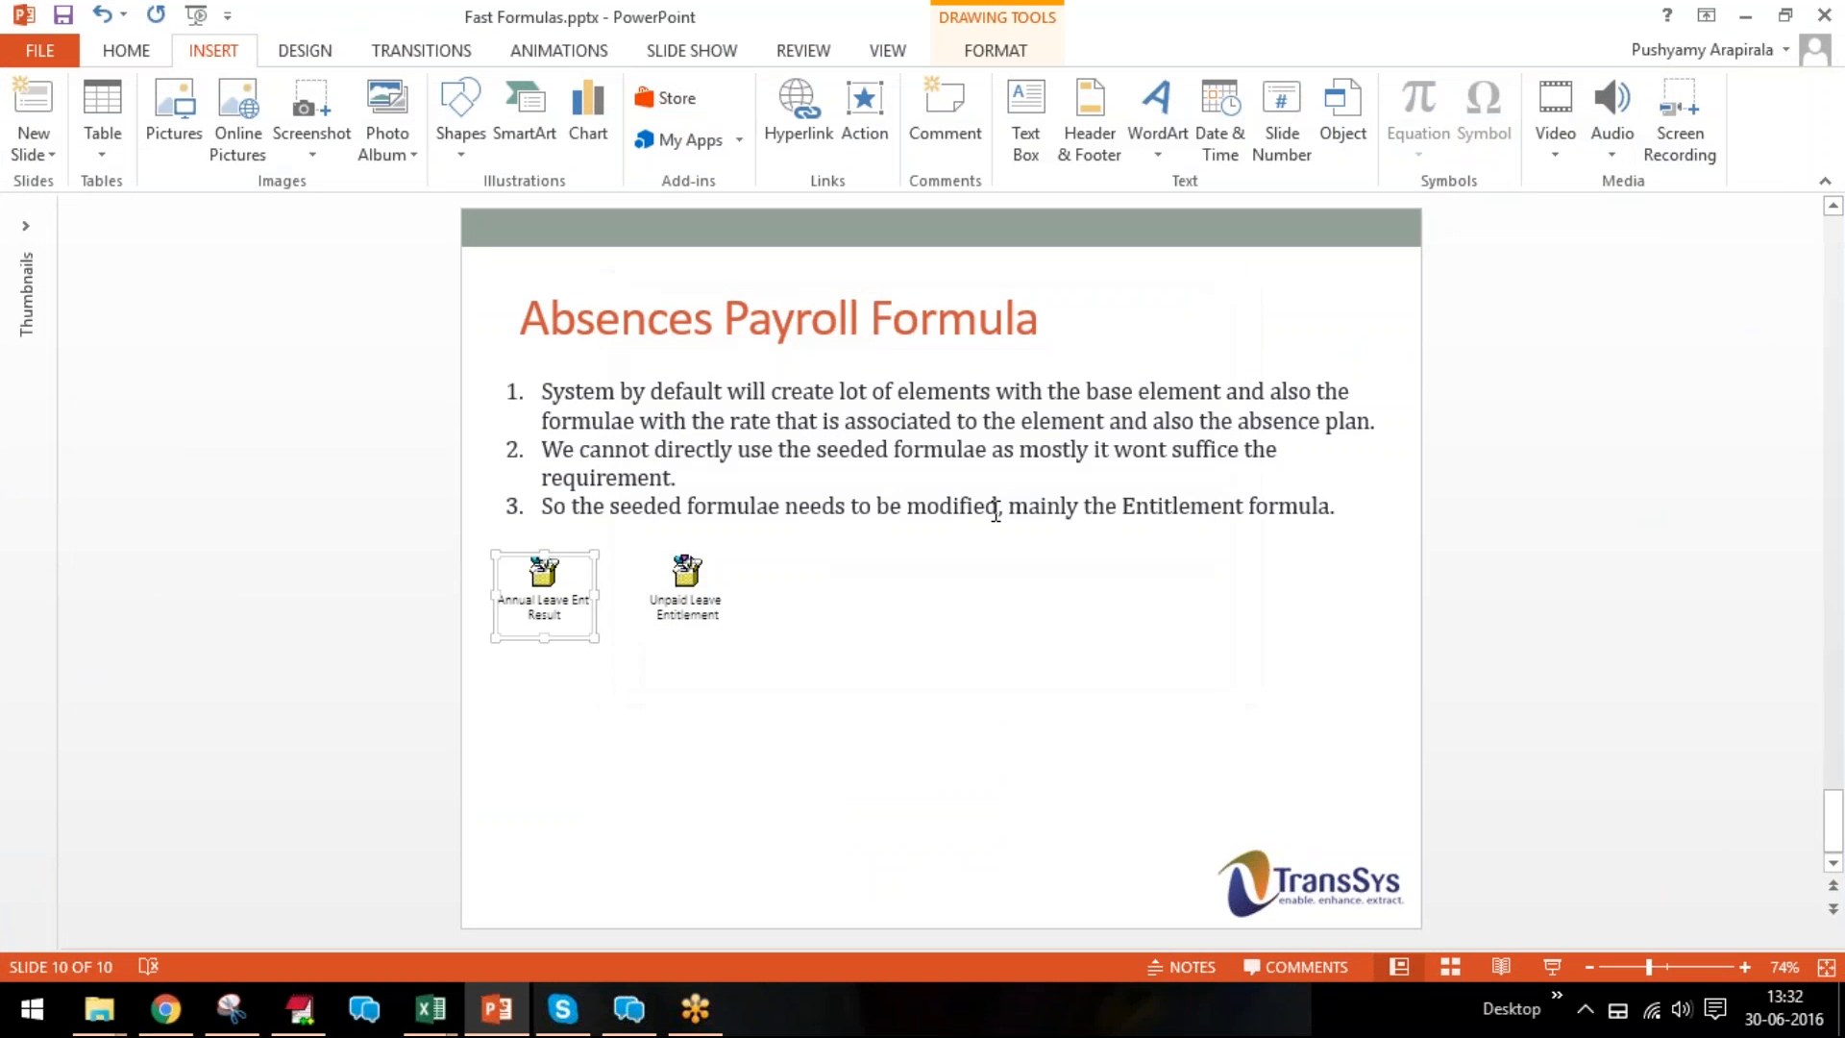
pyautogui.click(298, 1014)
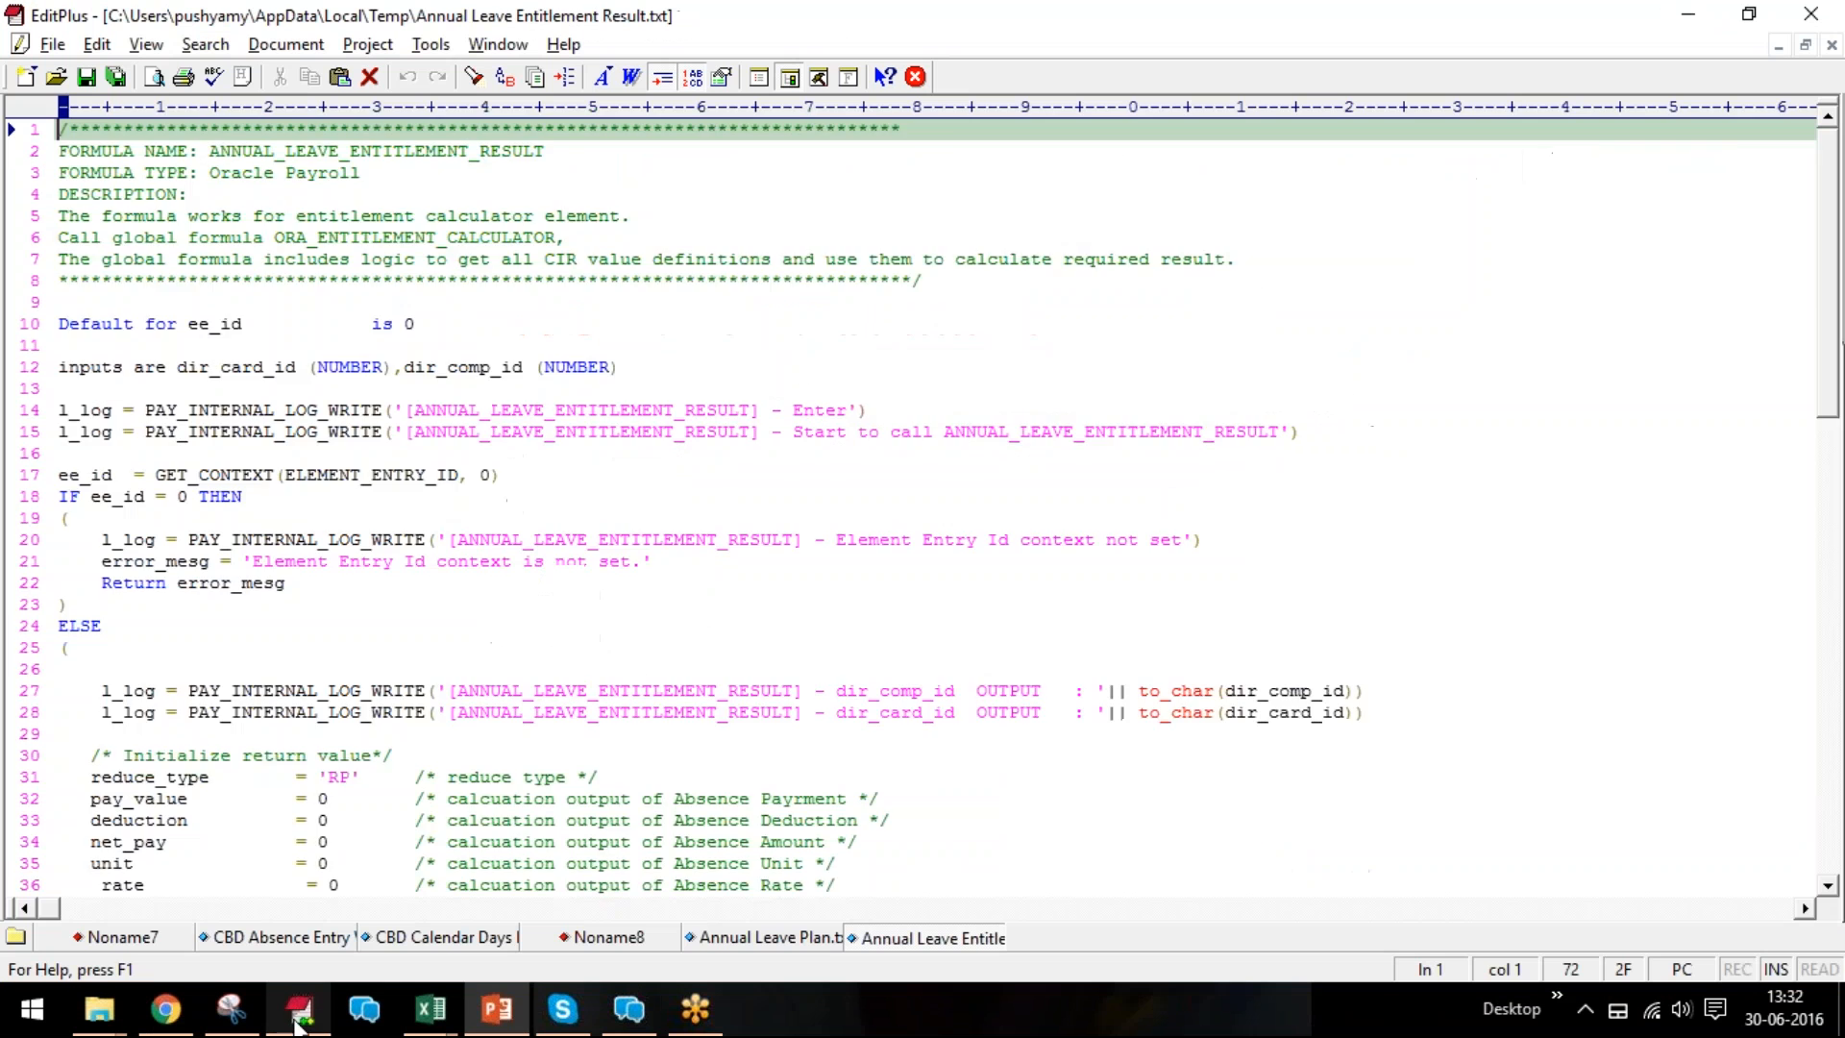
# Review the Annual Leave Entitlement Result formula and highlight the called formula name ORA_ENTITLEMENT_CALCULATOR.
pyautogui.scroll(-7, 620, 524)
pyautogui.scroll(-9, 774, 660)
pyautogui.scroll(4, 766, 650)
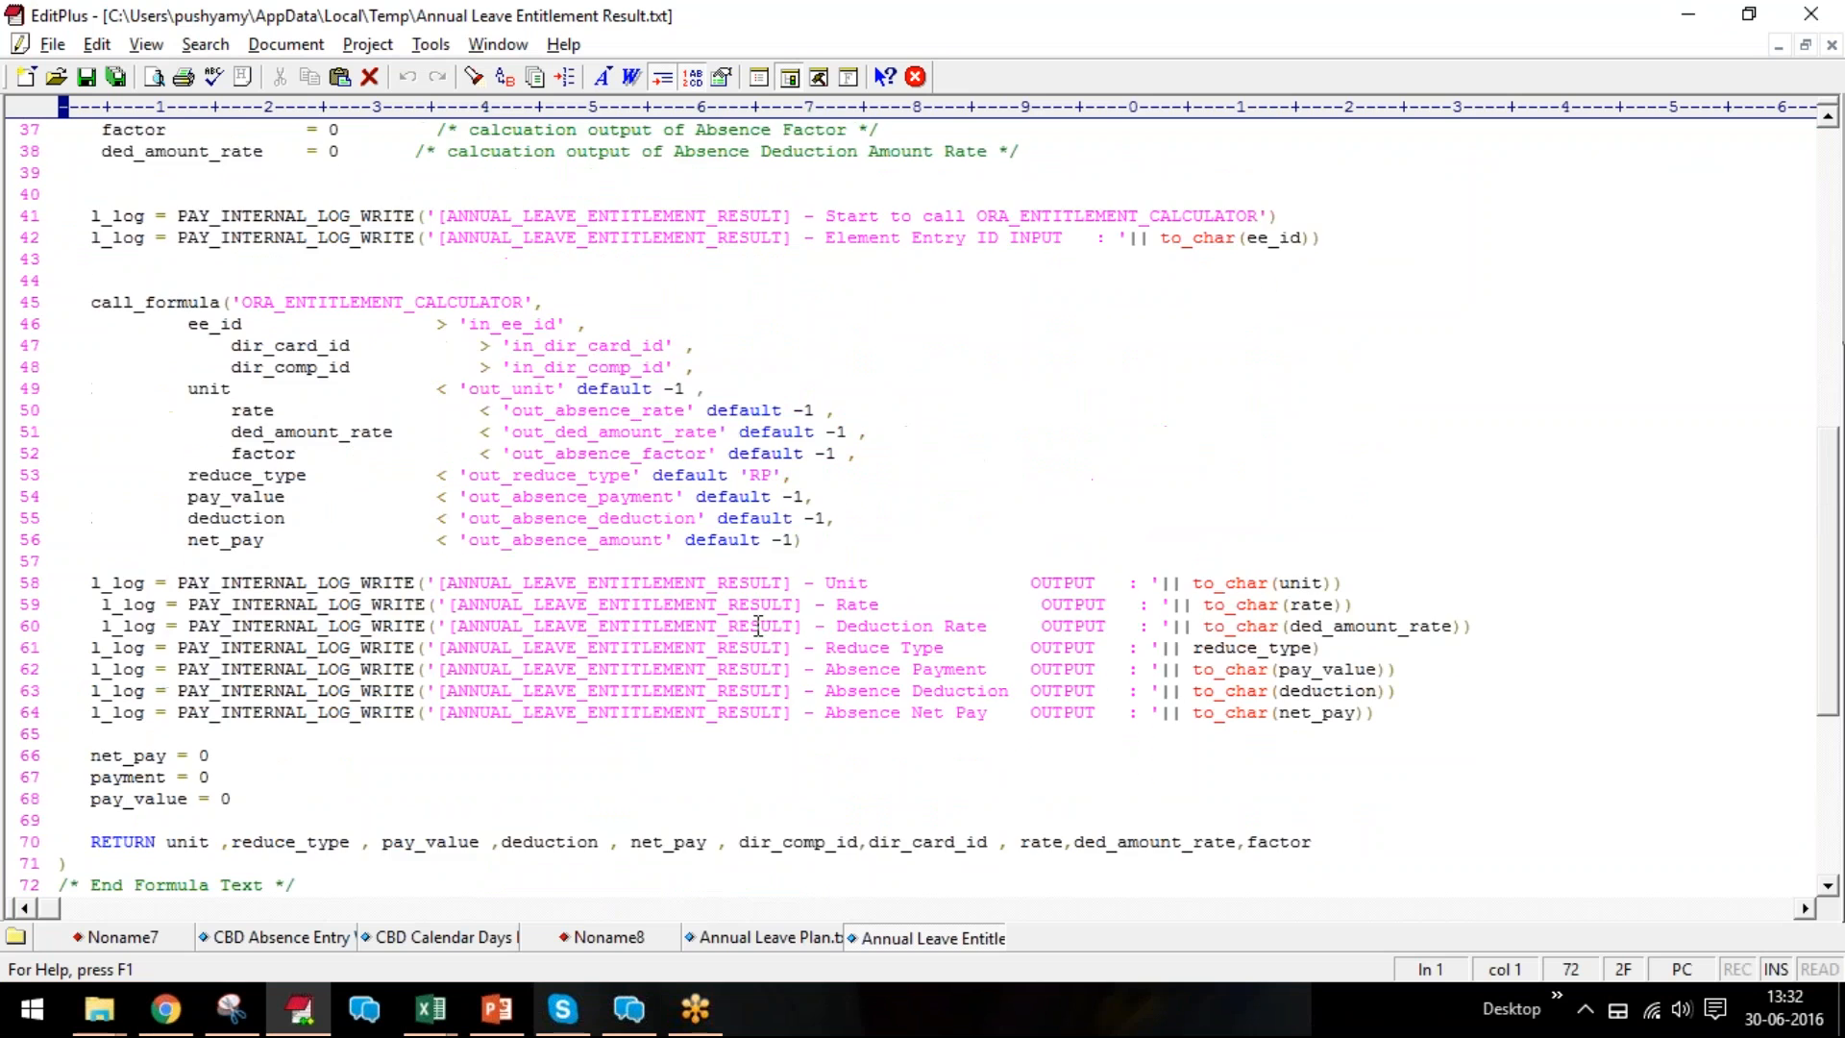
pyautogui.scroll(9, 762, 629)
pyautogui.scroll(-4, 754, 621)
pyautogui.scroll(-2, 754, 622)
pyautogui.doubleClick(395, 495)
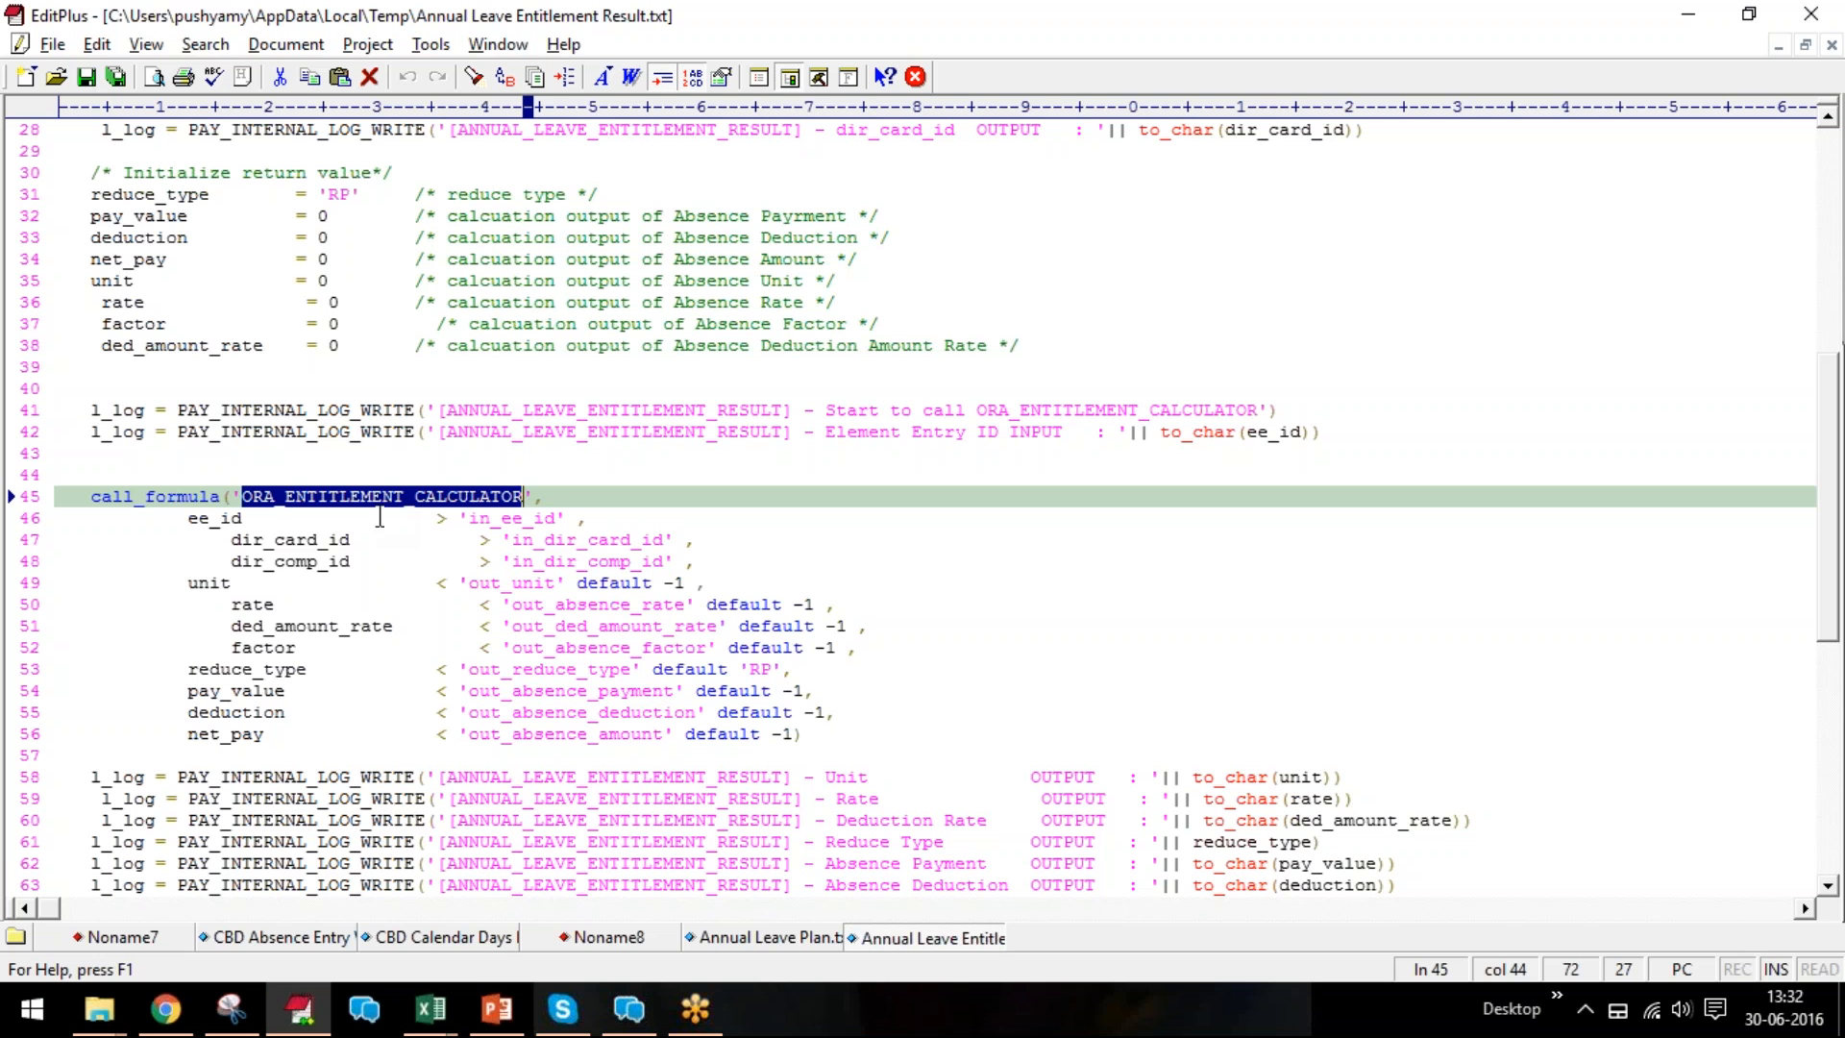
# Highlight the net_pay, payment and pay_value zero assignments before the RETURN statement.
pyautogui.scroll(-3, 383, 517)
pyautogui.scroll(-3, 385, 494)
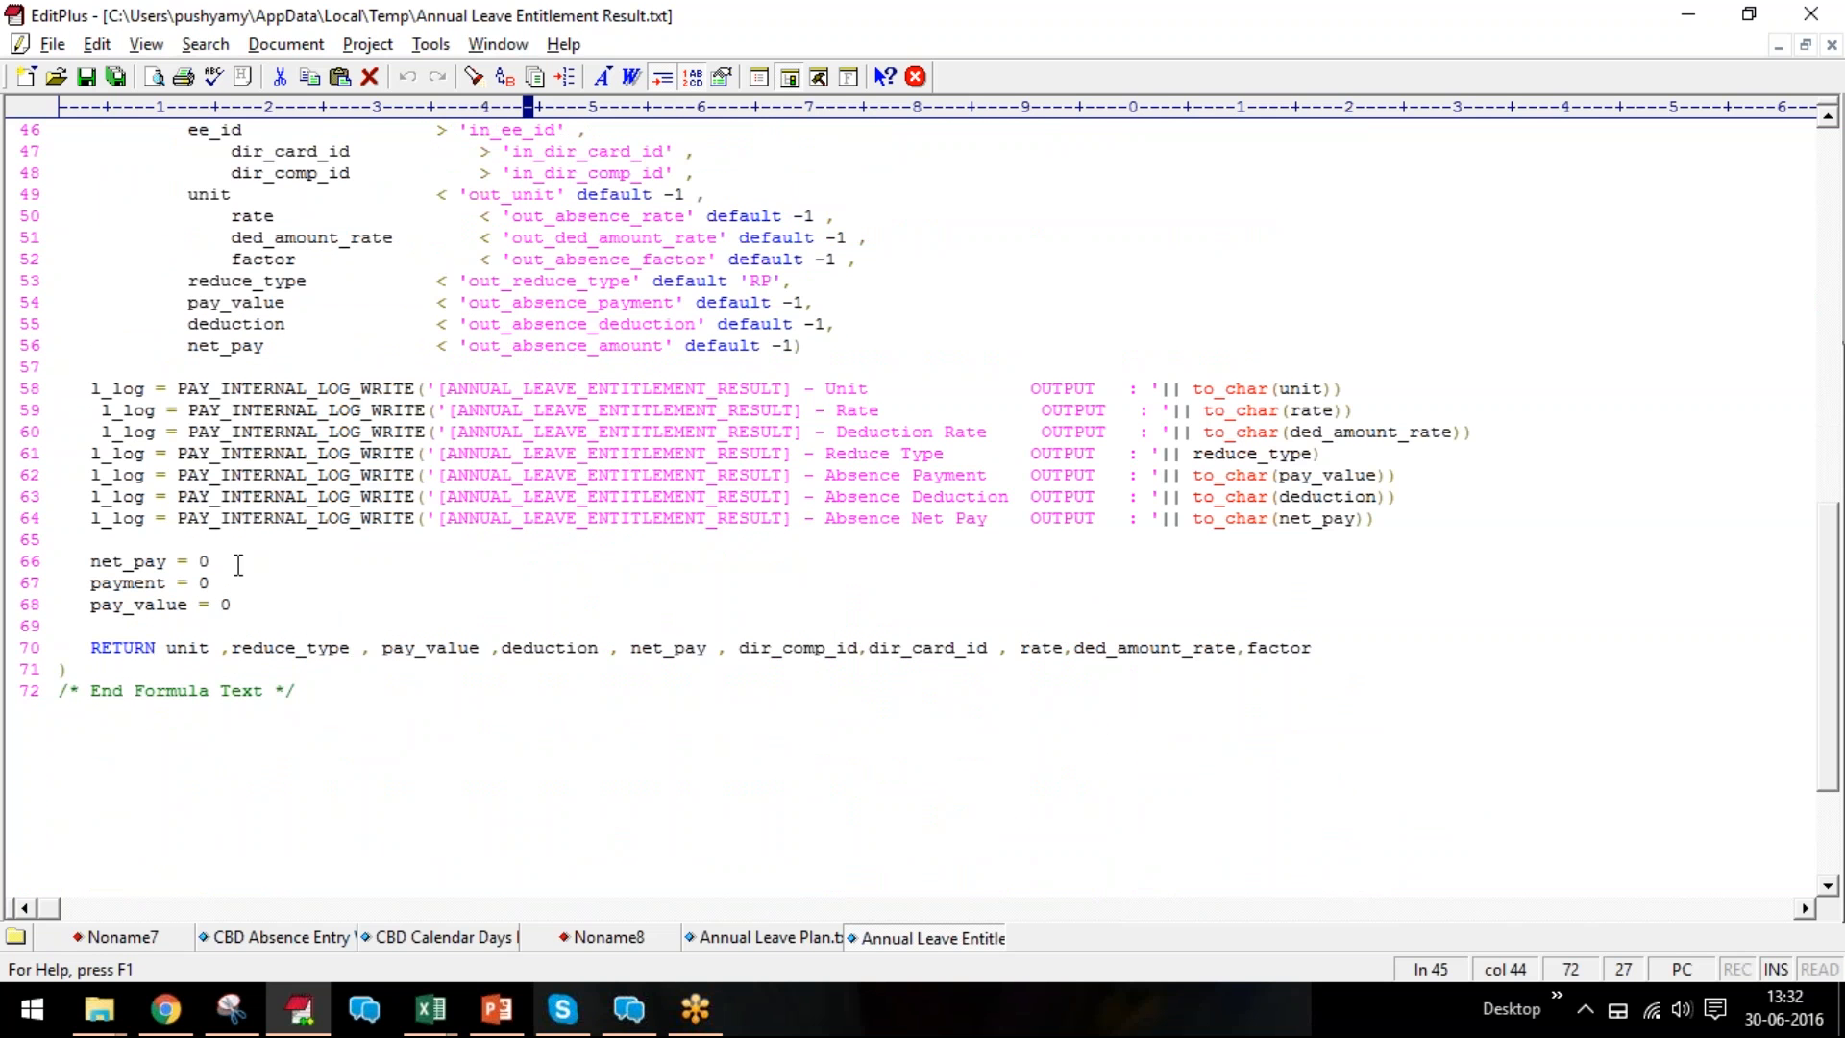
pyautogui.moveTo(30, 568); pyautogui.dragTo(39, 604)
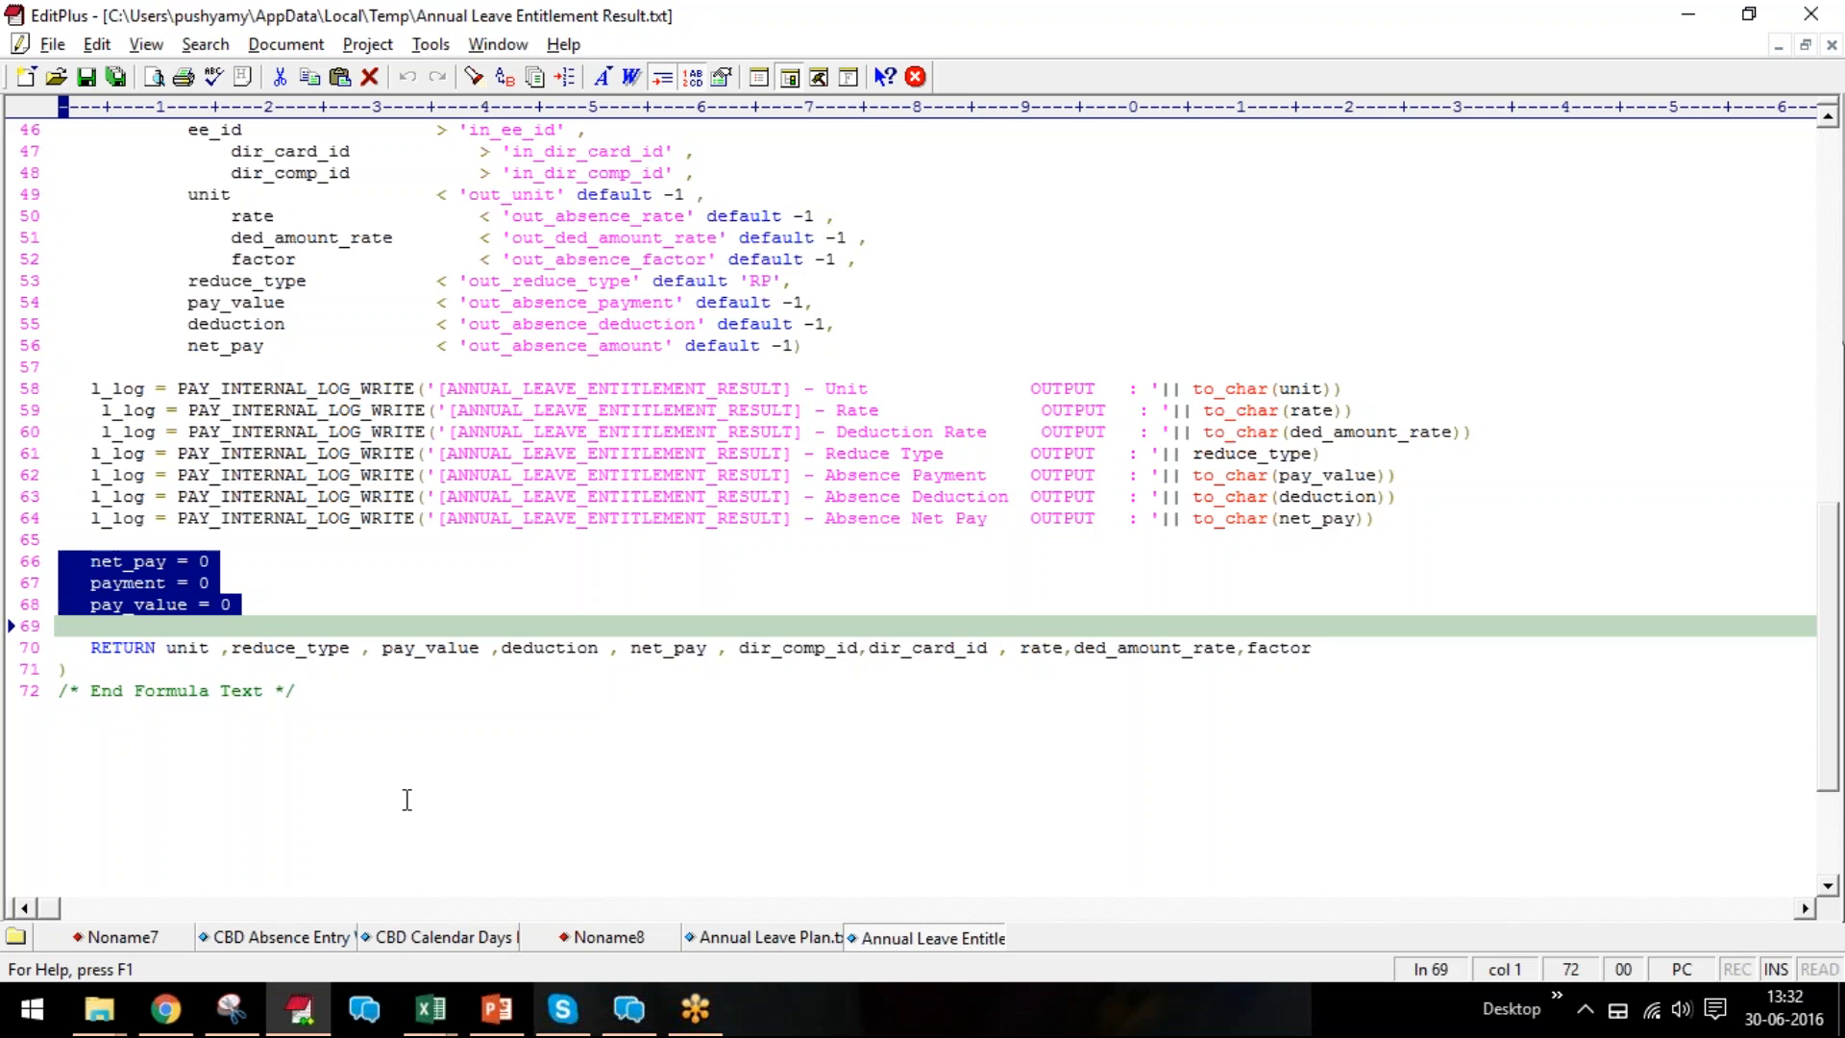
# Highlight the formula name ANNUAL_LEAVE_ENTITLEMENT_RESULT in the header, then the zero assignments near the formula's end again.
pyautogui.scroll(15, 405, 794)
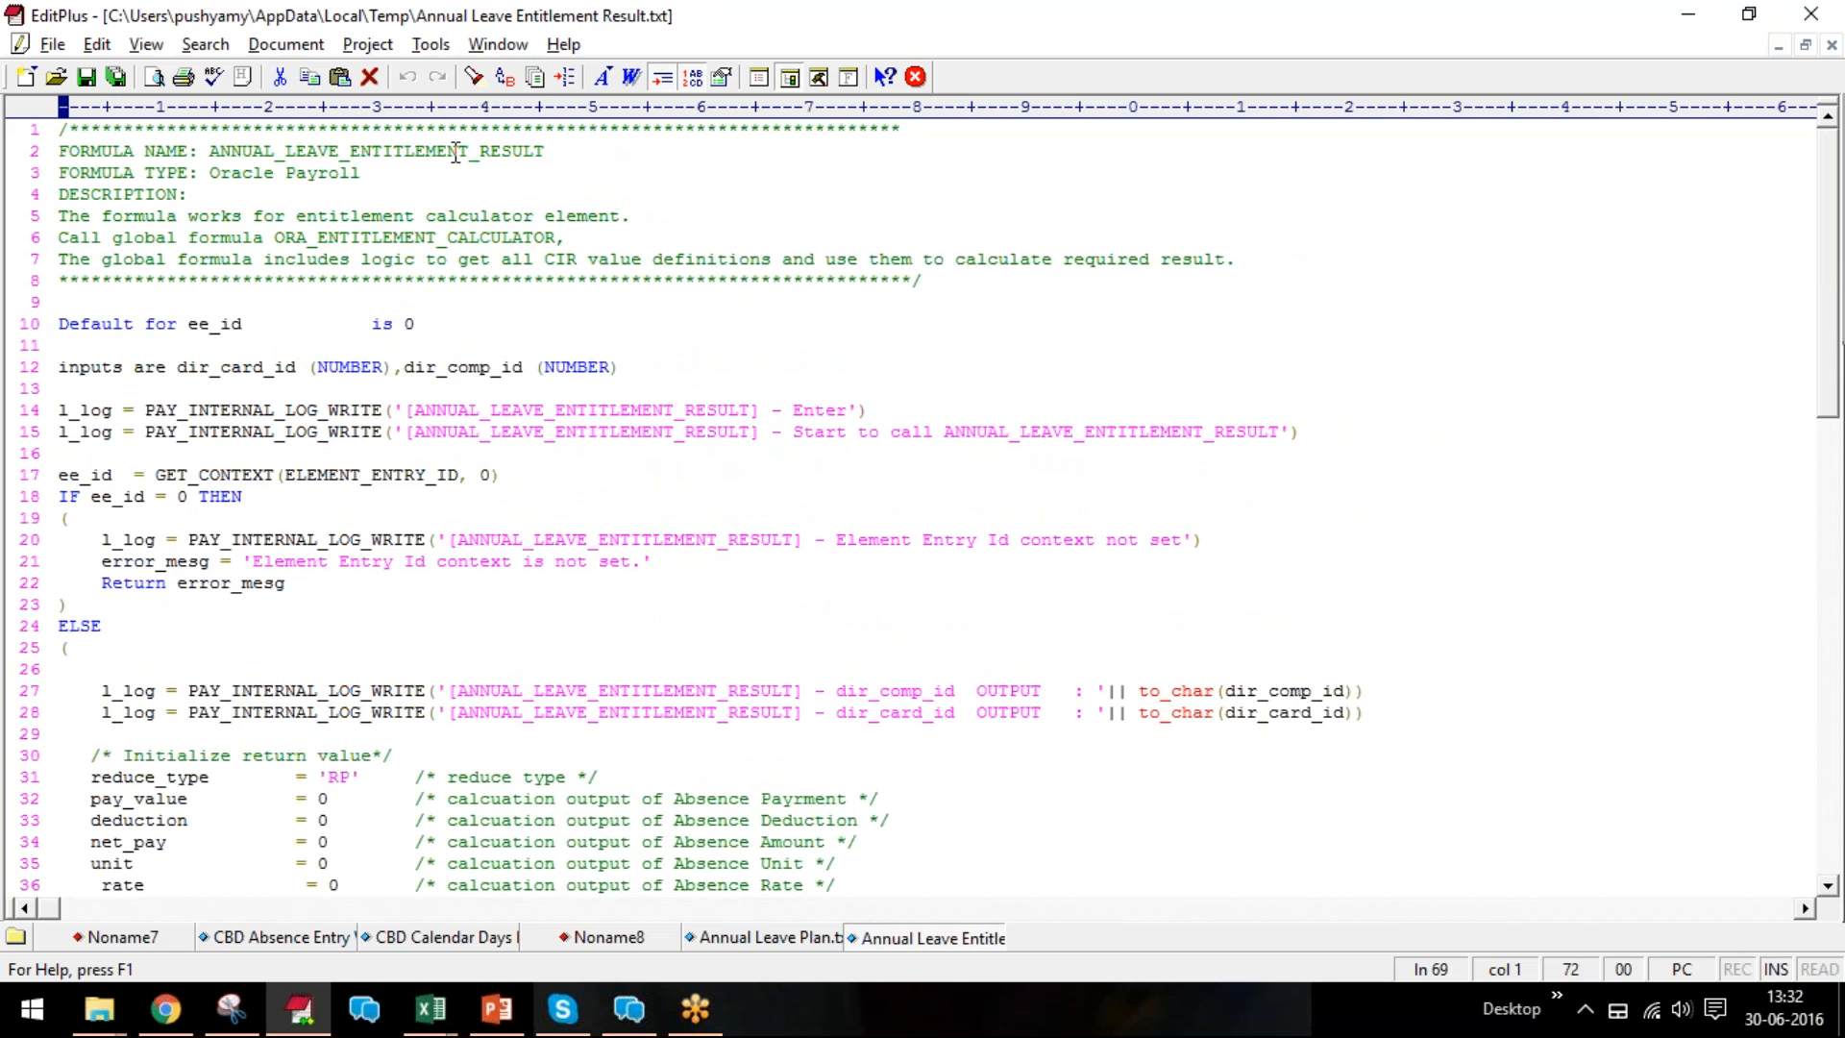
pyautogui.doubleClick(510, 150)
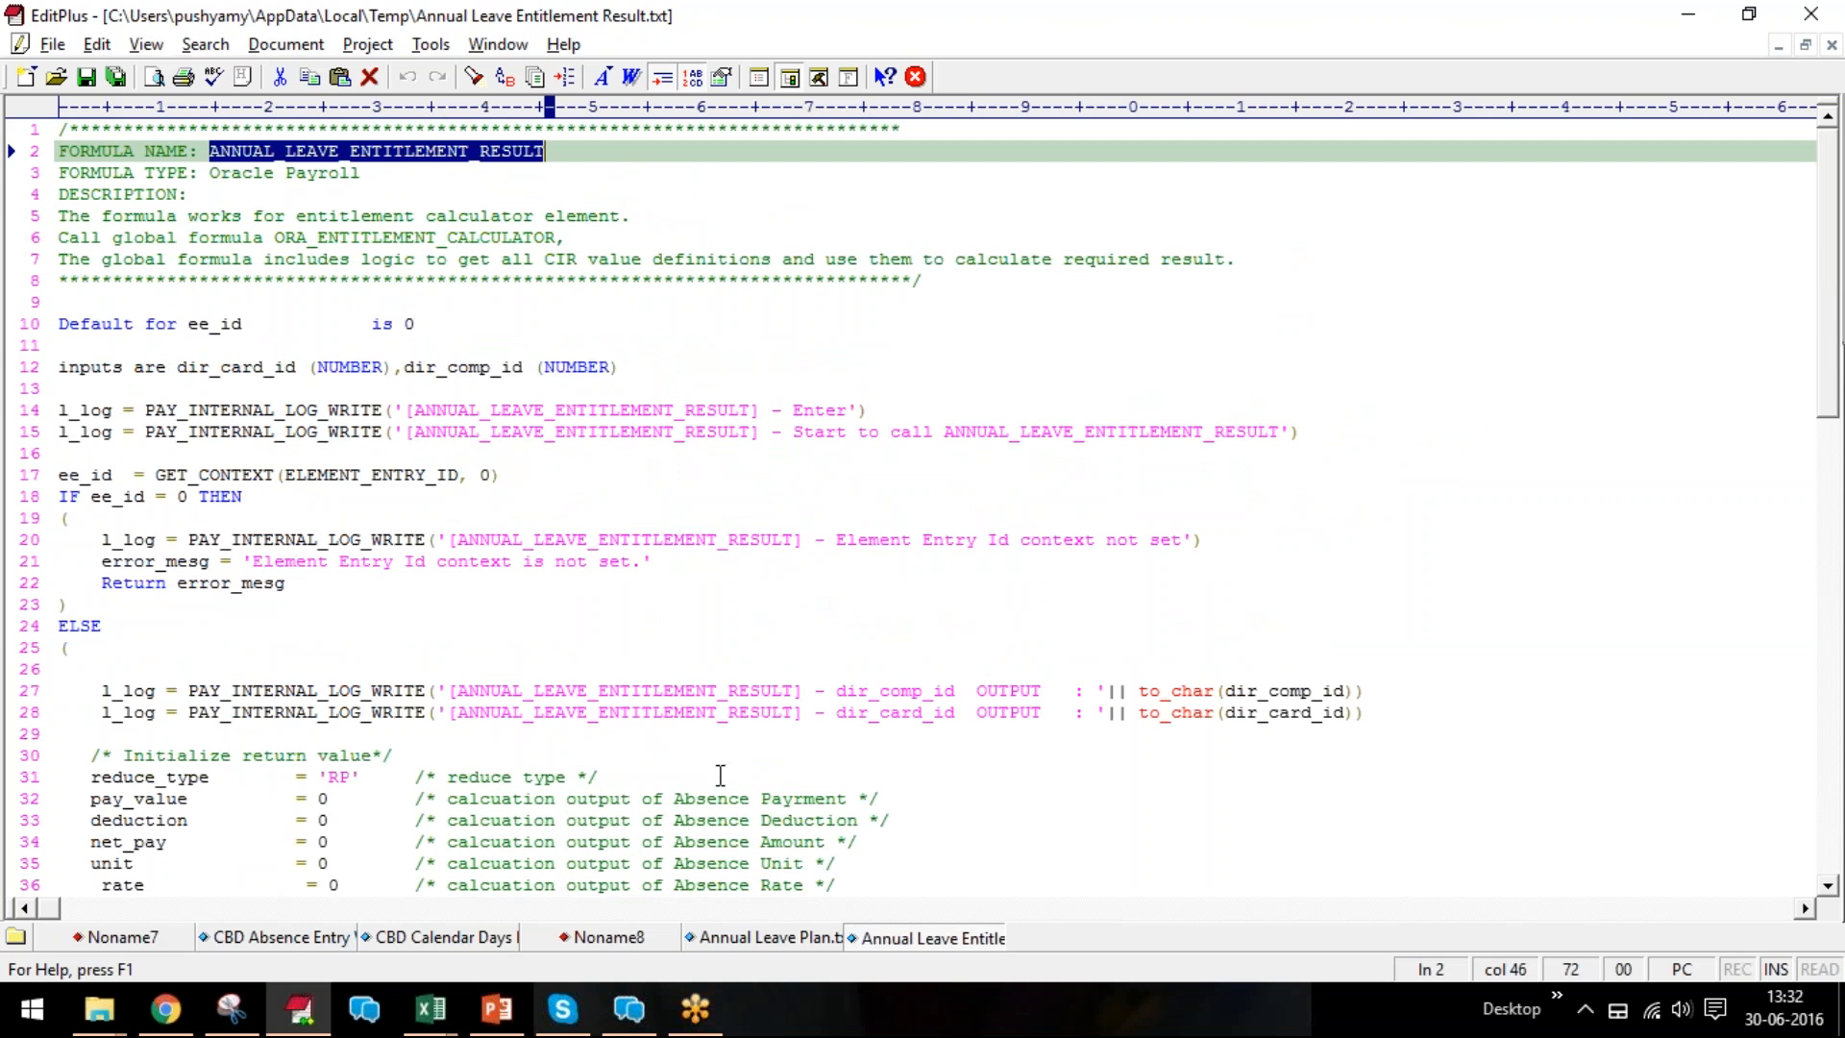
pyautogui.scroll(-1, 719, 776)
pyautogui.scroll(-17, 720, 776)
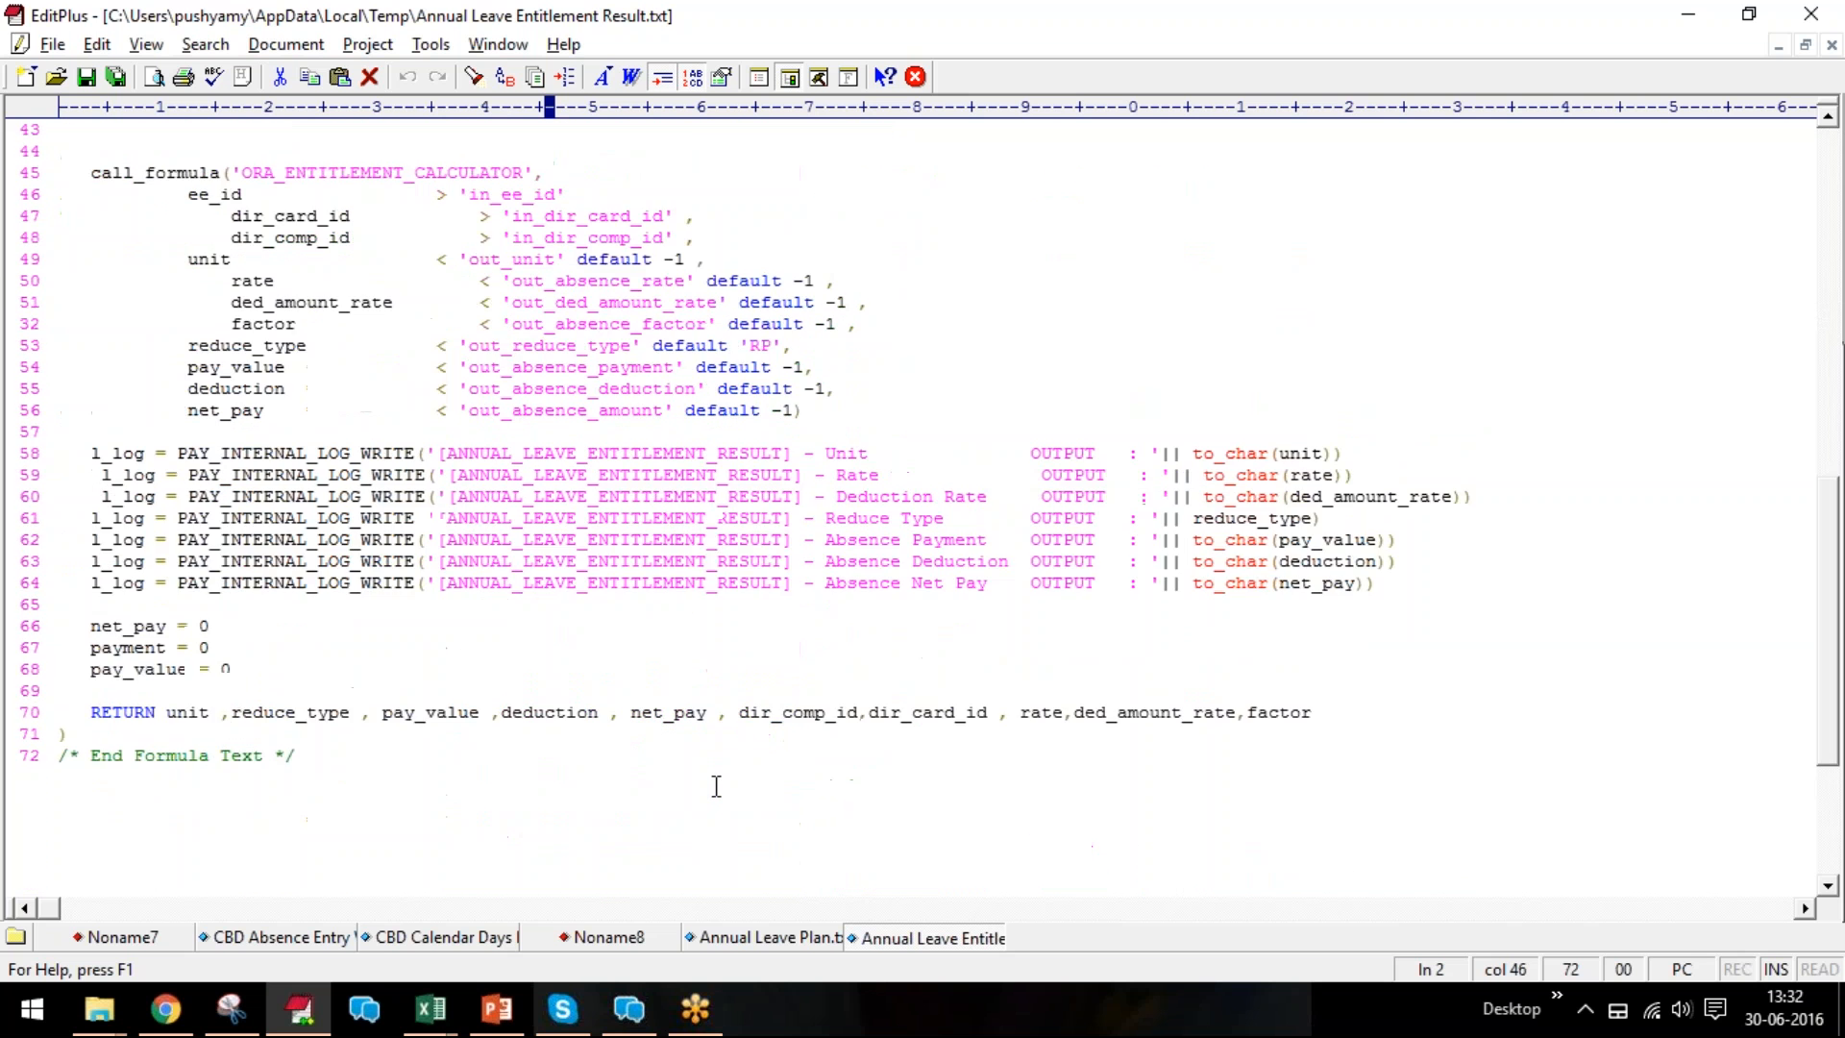
pyautogui.moveTo(19, 346); pyautogui.dragTo(29, 393)
# Examine the calculator call's outputs and the payment and pay_value overrides, and highlight the unit variable in the Unit log line.
pyautogui.scroll(11, 227, 454)
pyautogui.scroll(-4, 227, 454)
pyautogui.scroll(-1, 350, 471)
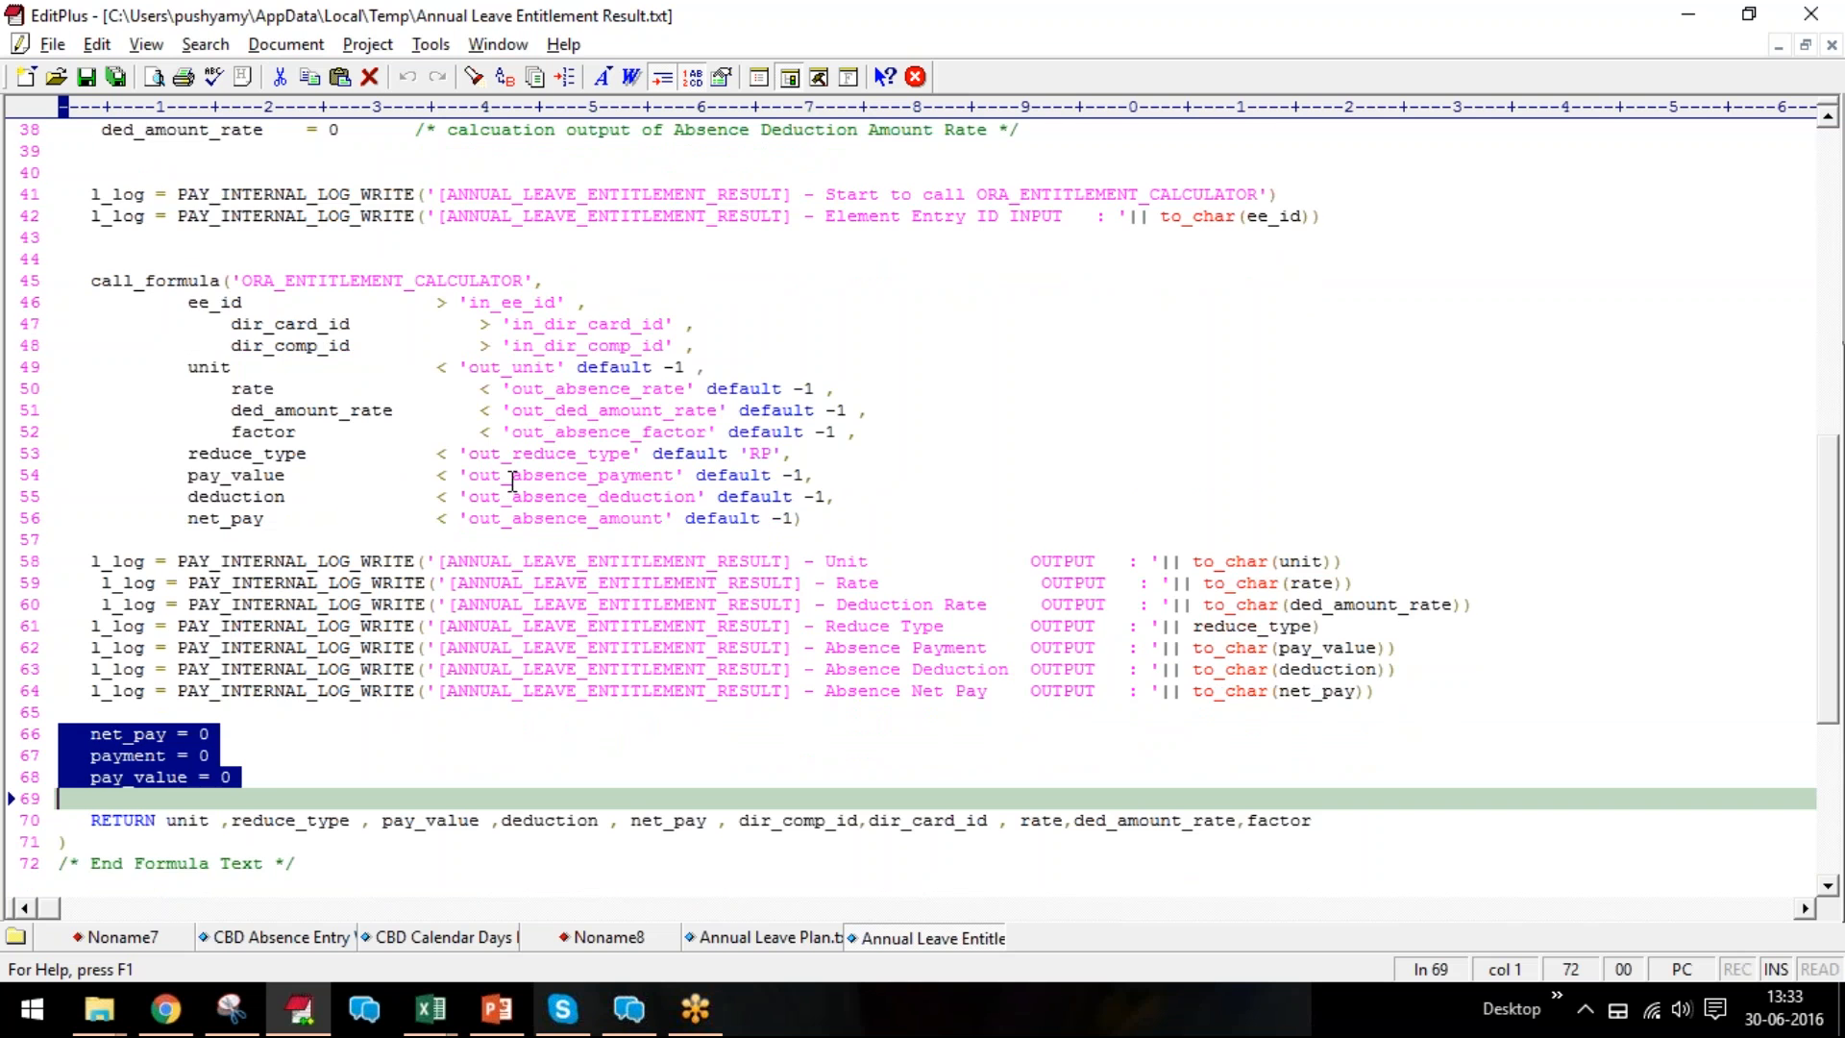
pyautogui.scroll(-3, 525, 432)
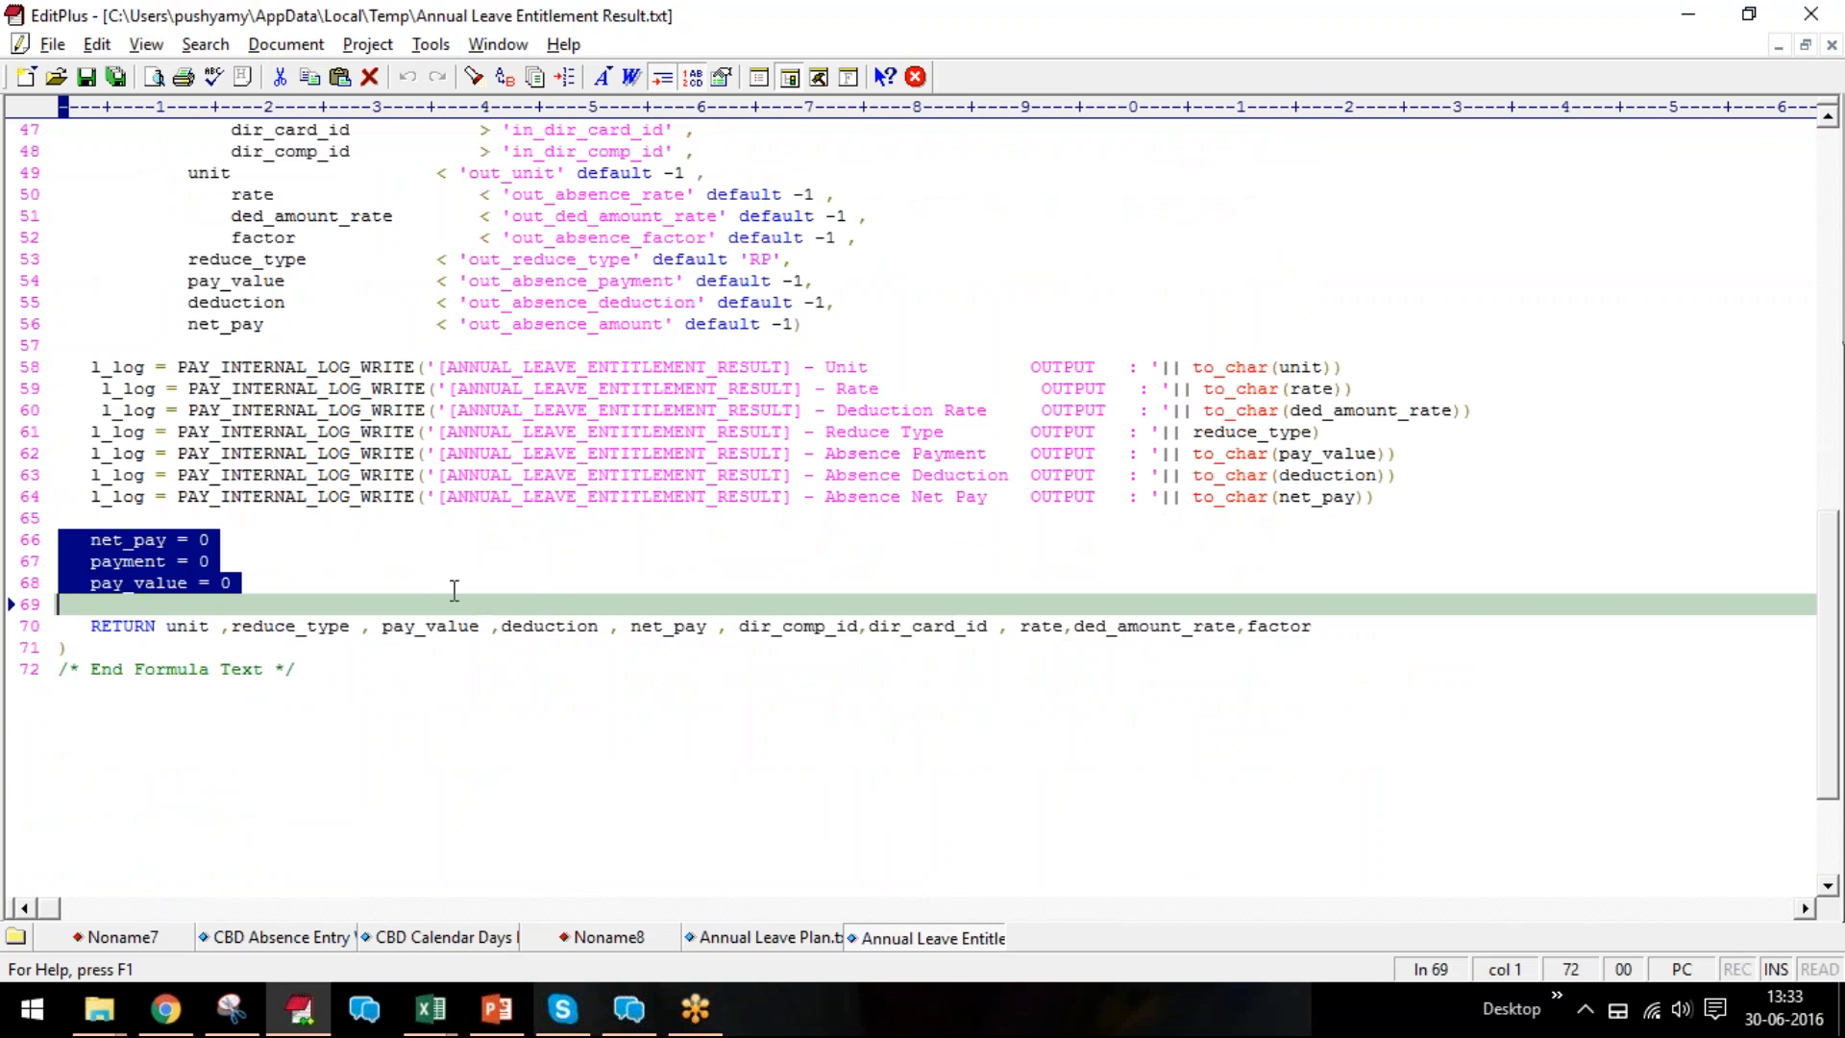
pyautogui.click(128, 550)
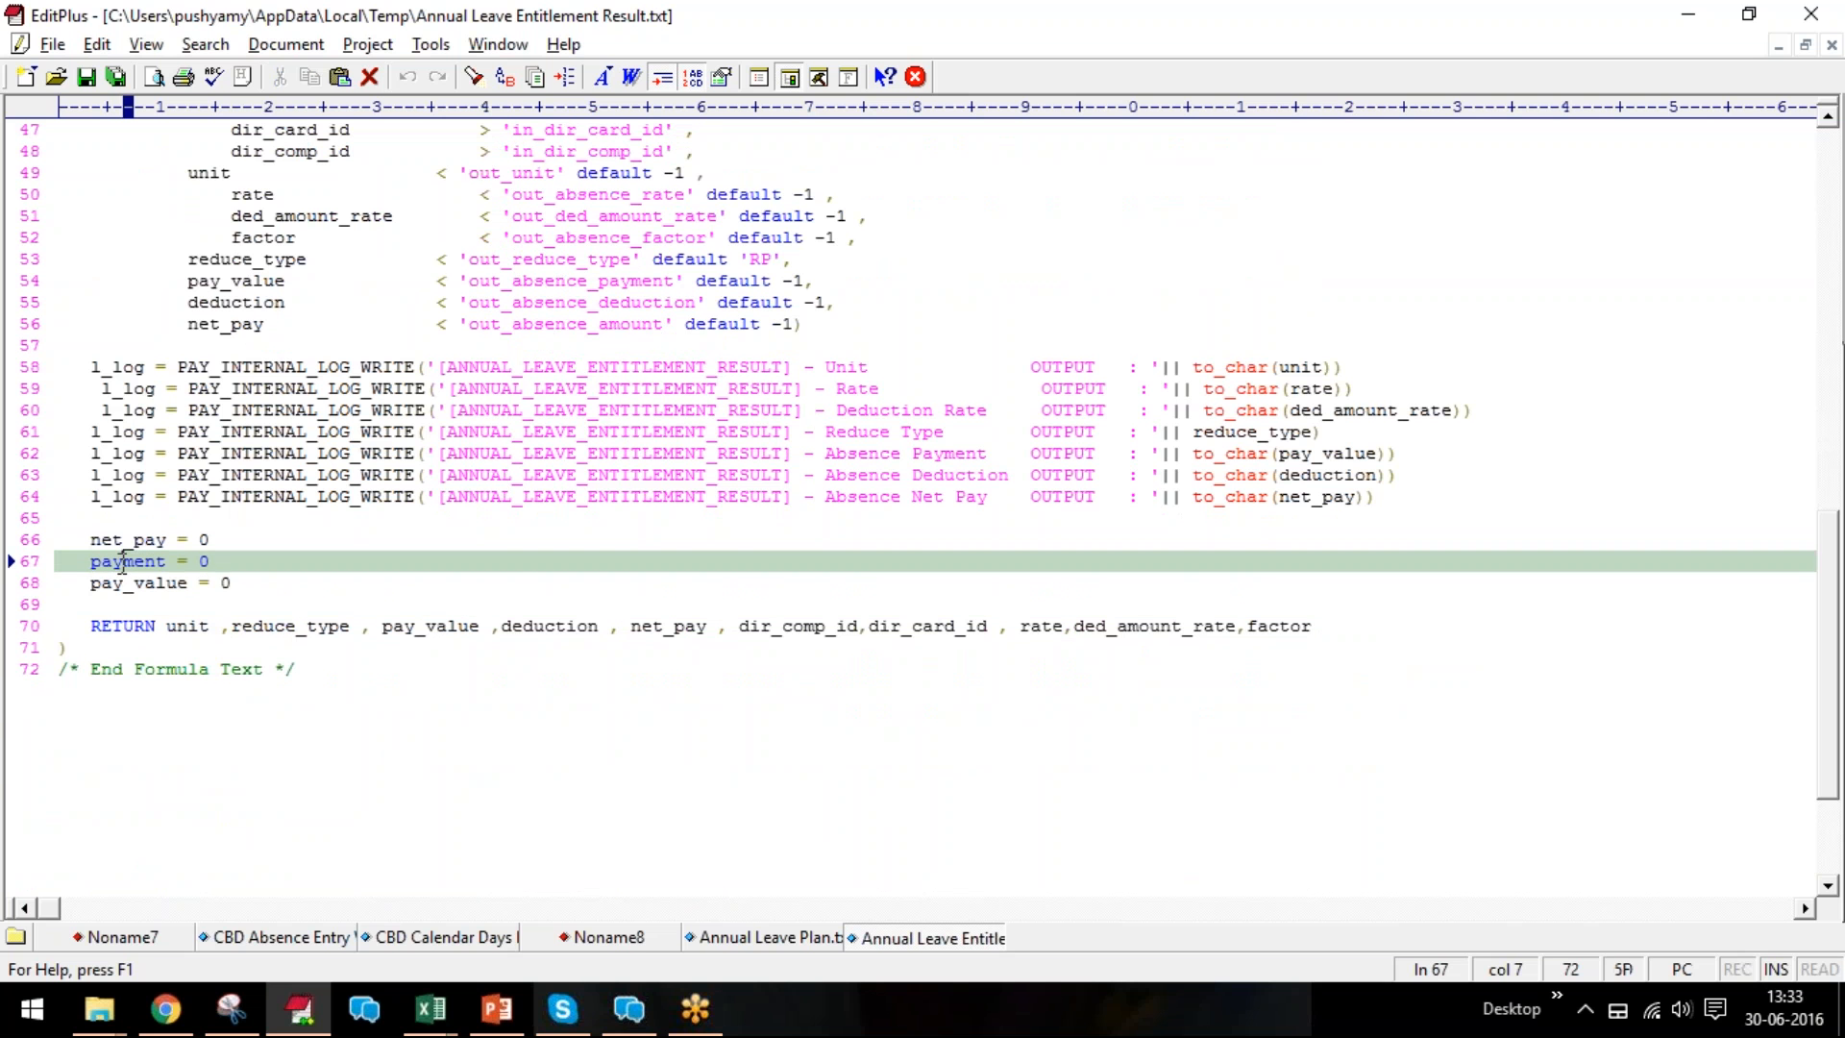
pyautogui.click(116, 585)
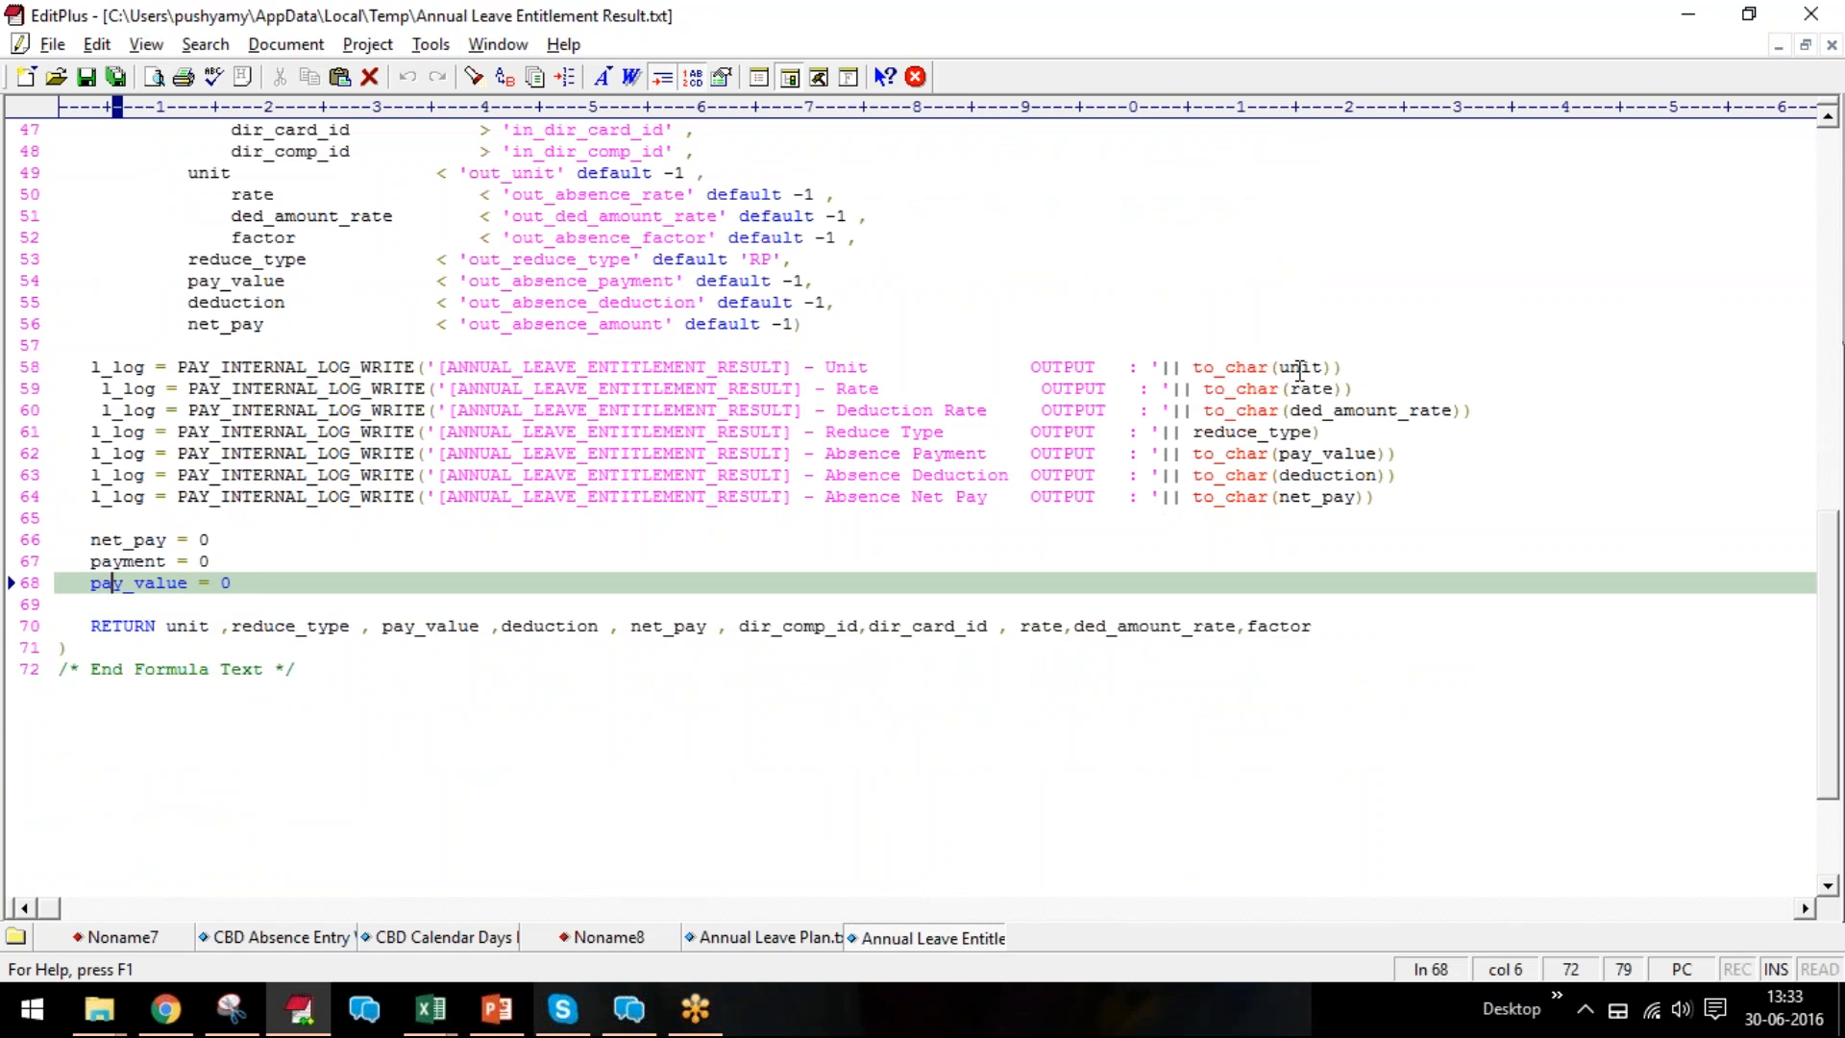
pyautogui.doubleClick(1297, 368)
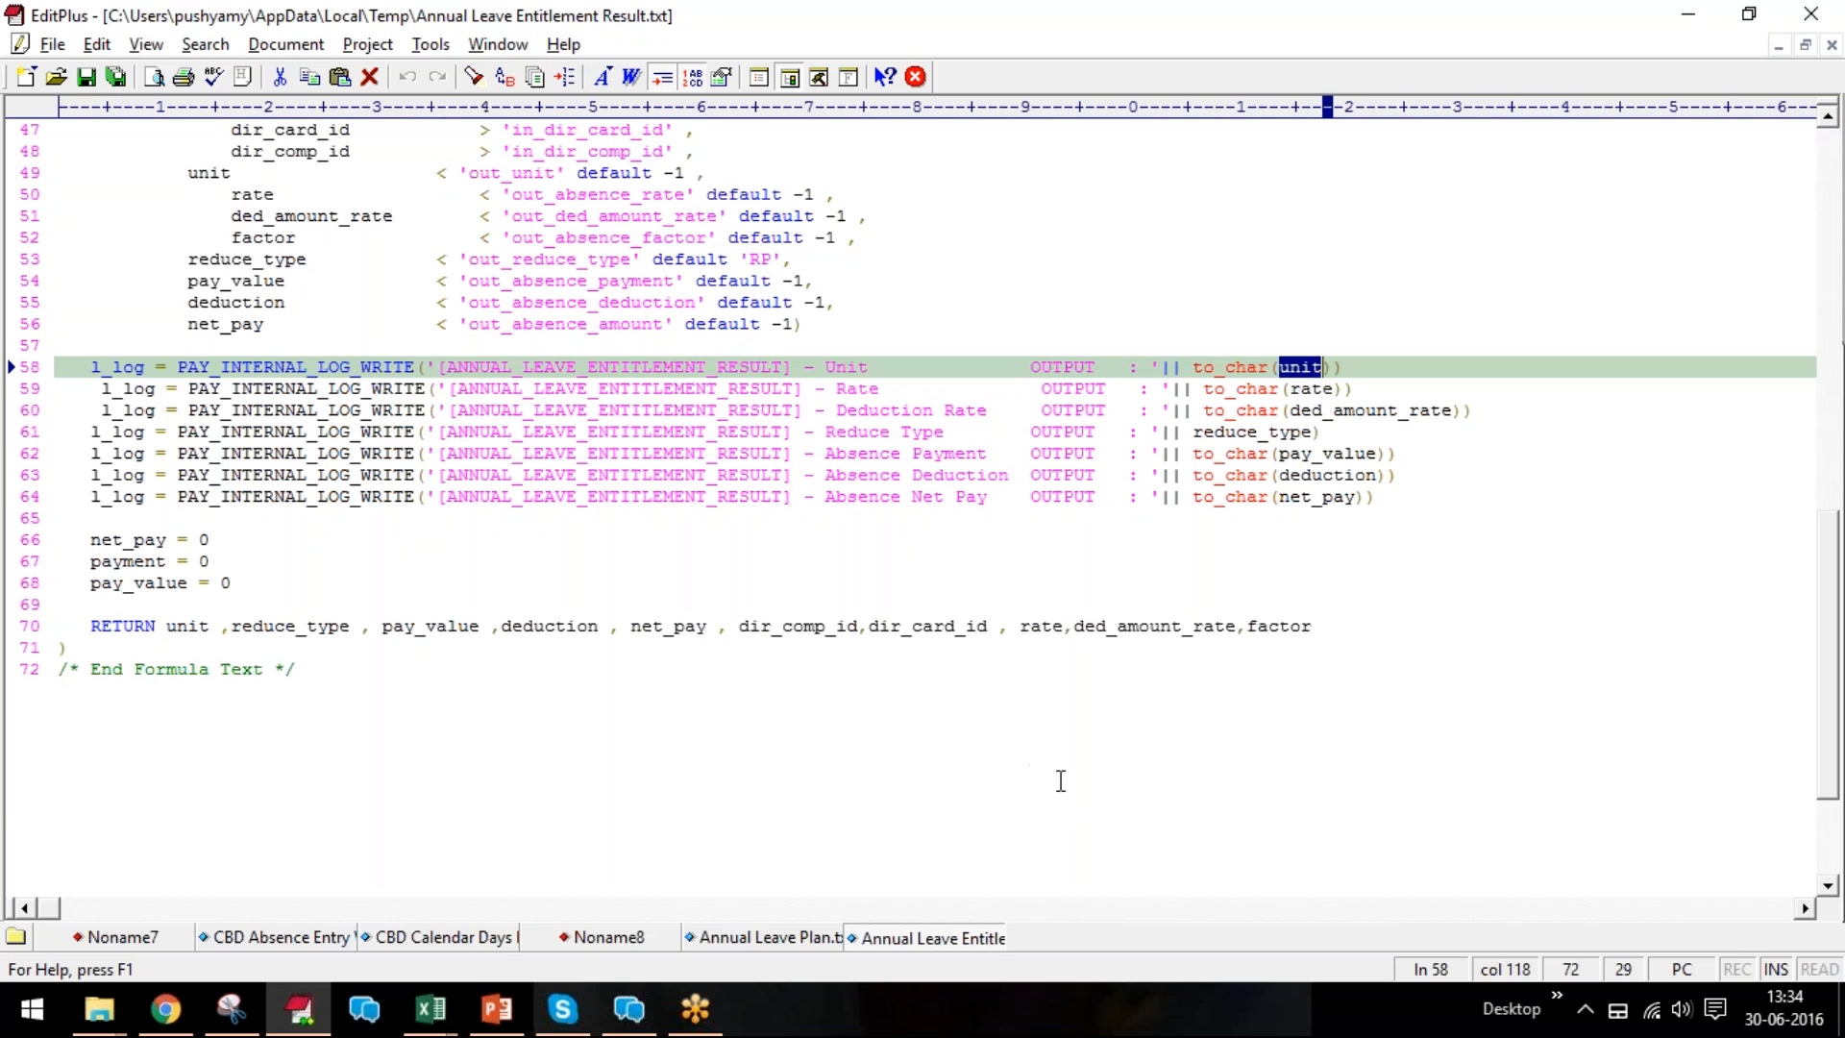
pyautogui.scroll(2, 1072, 783)
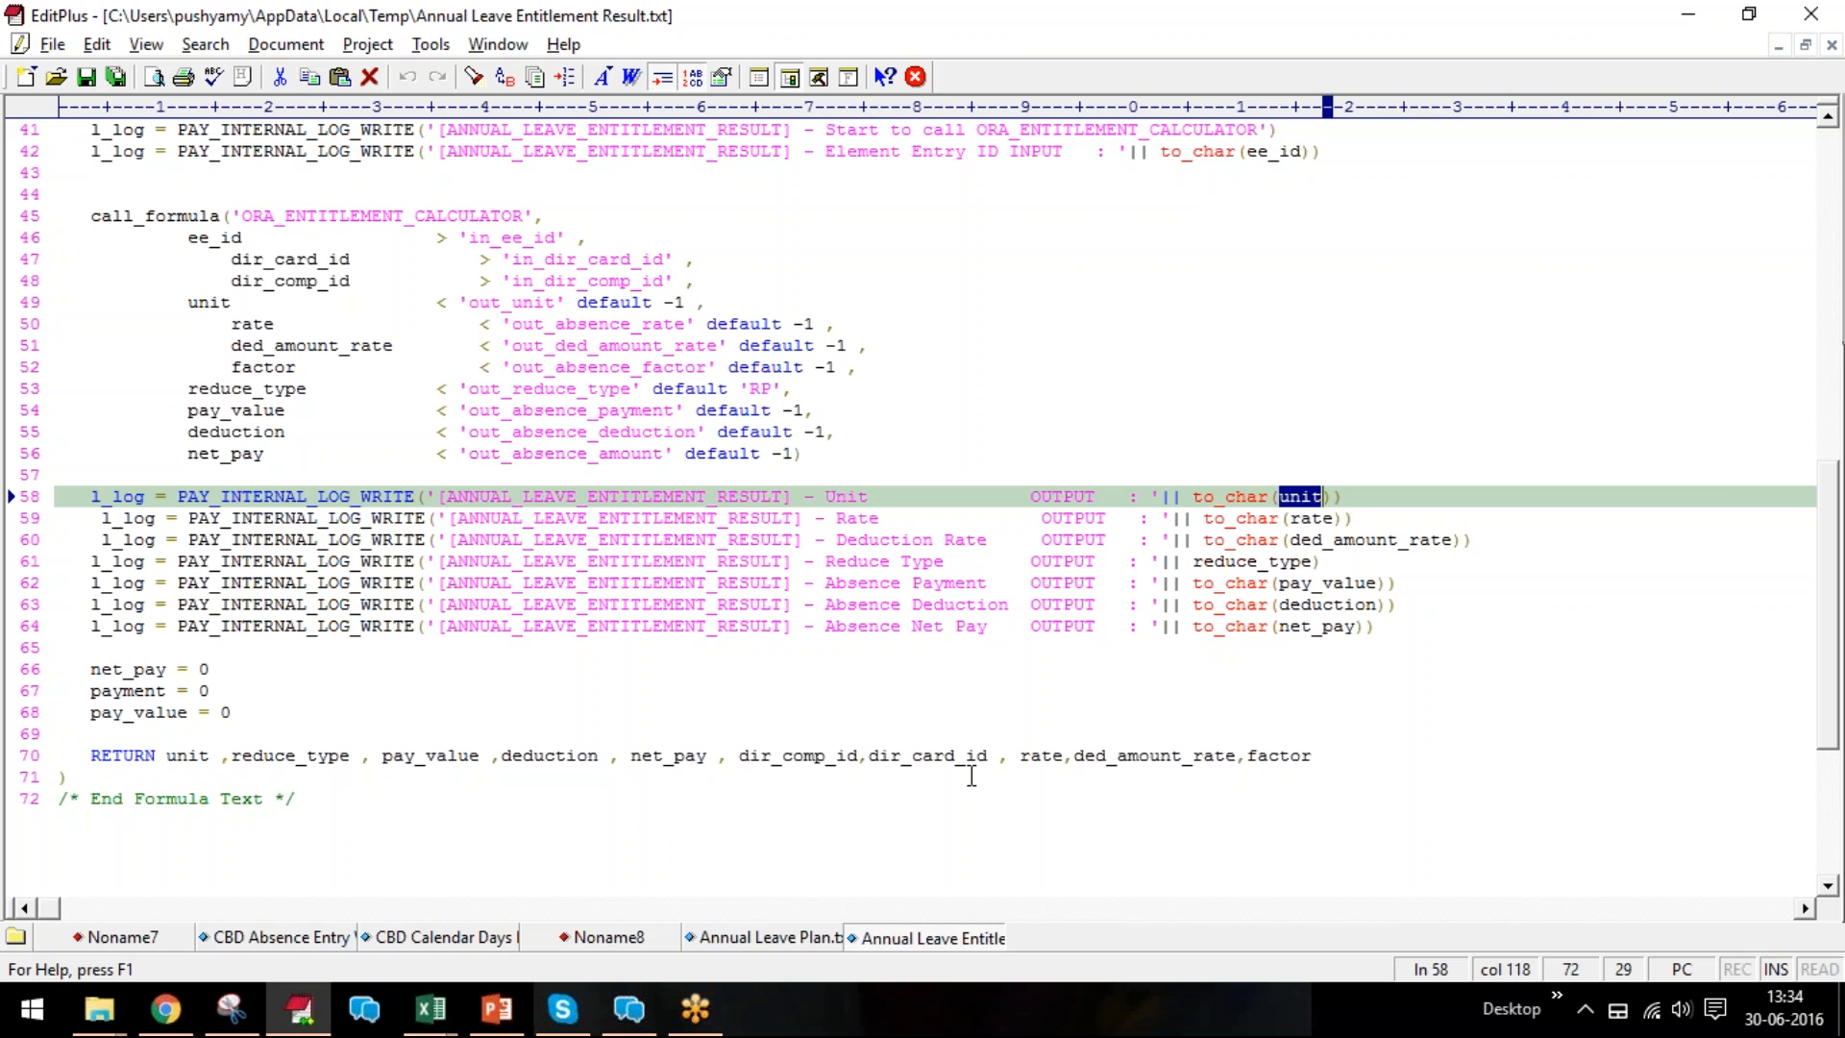
# Switch back to the PowerPoint slide and open the embedded Unpaid Leave Entitlement file.
pyautogui.hotkey('alt', 'Tab')
pyautogui.doubleClick(694, 582)
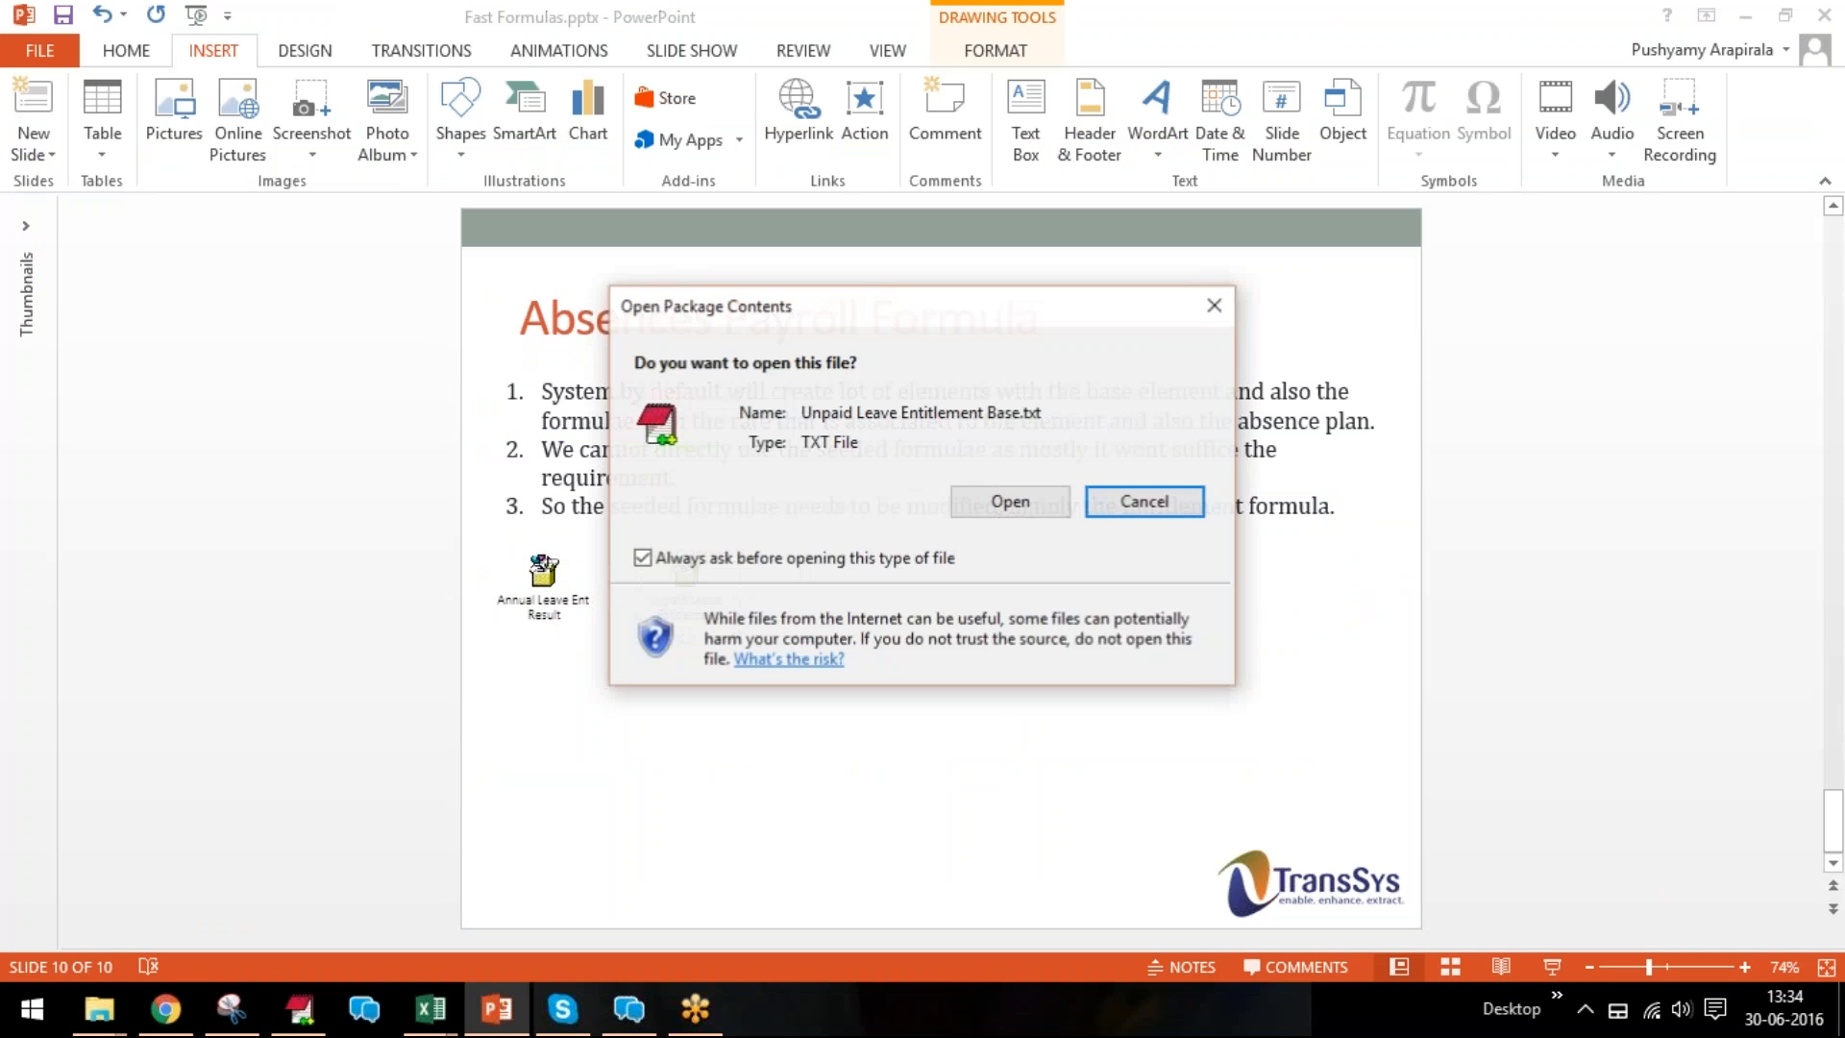
pyautogui.click(1013, 501)
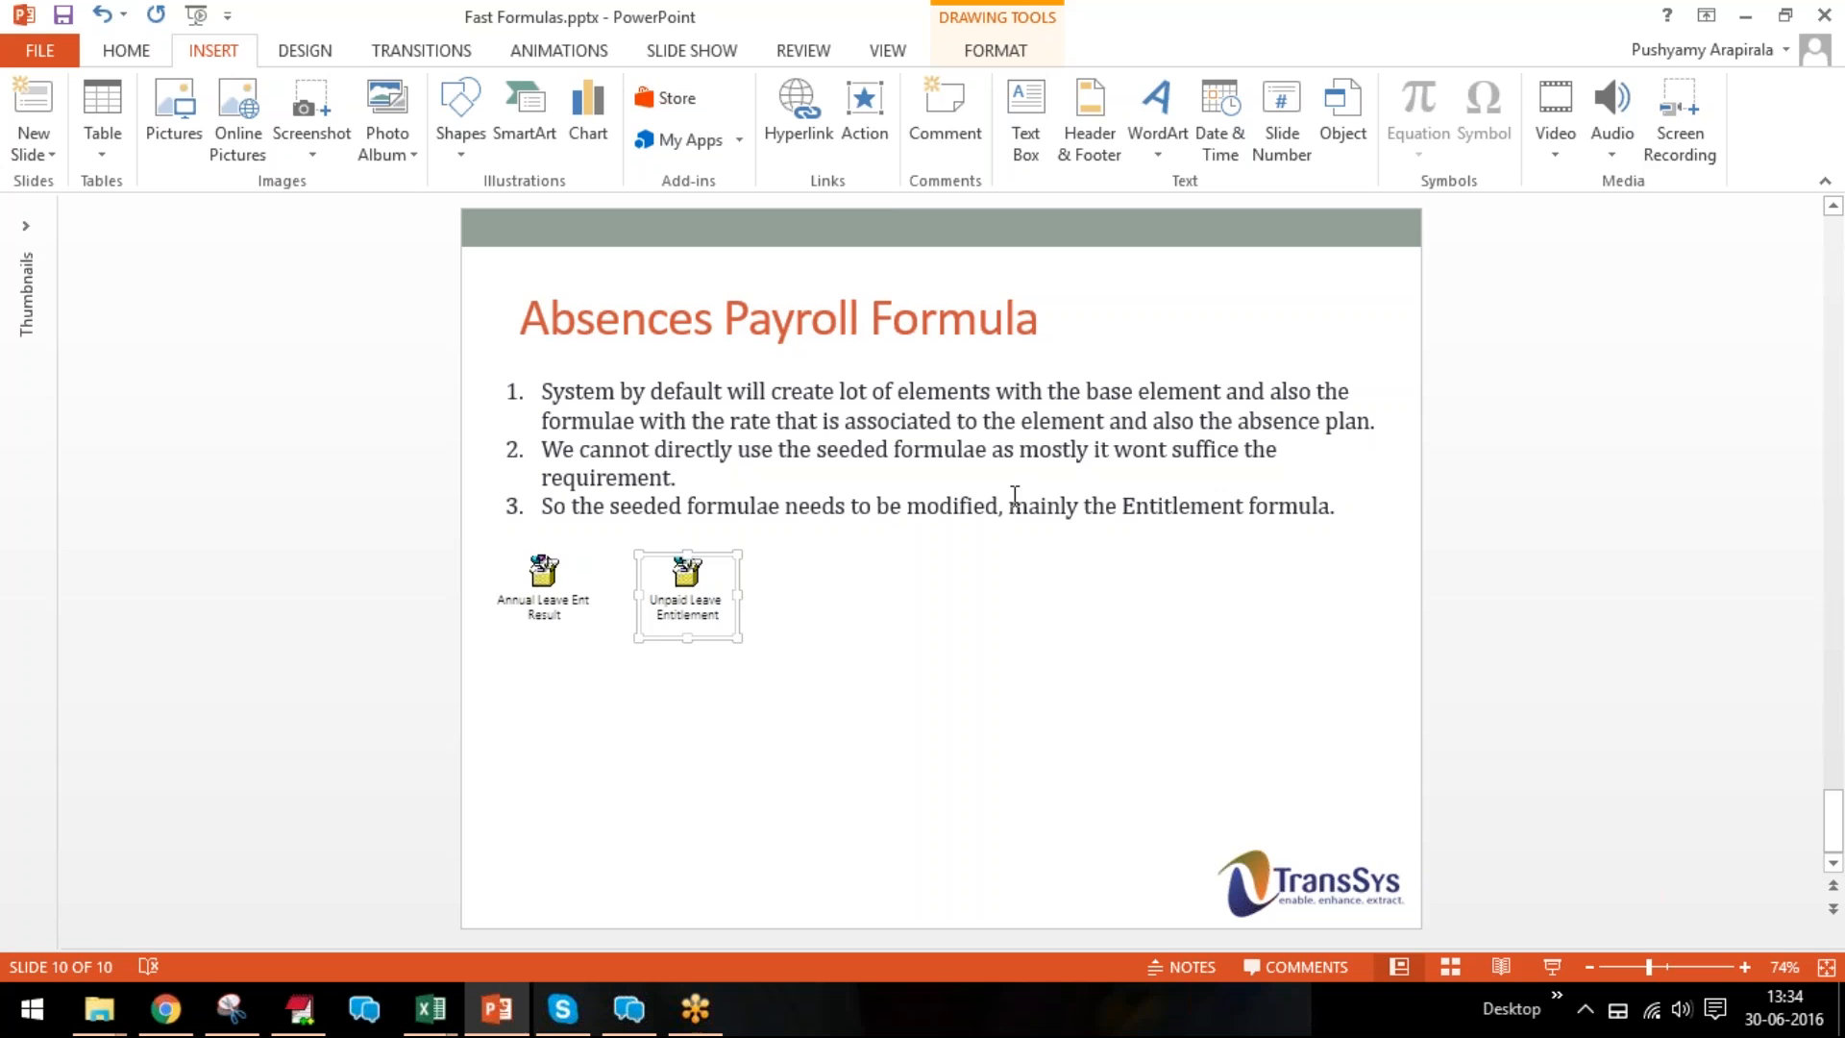
# Examine the L_AMOUNT and L_VALUE calculations, highlighting BASIC_SALARY_AMOUNT_ASG_ENTRY_VALUE and L_Period_unpaid_Leave_days.
pyautogui.scroll(-11, 746, 631)
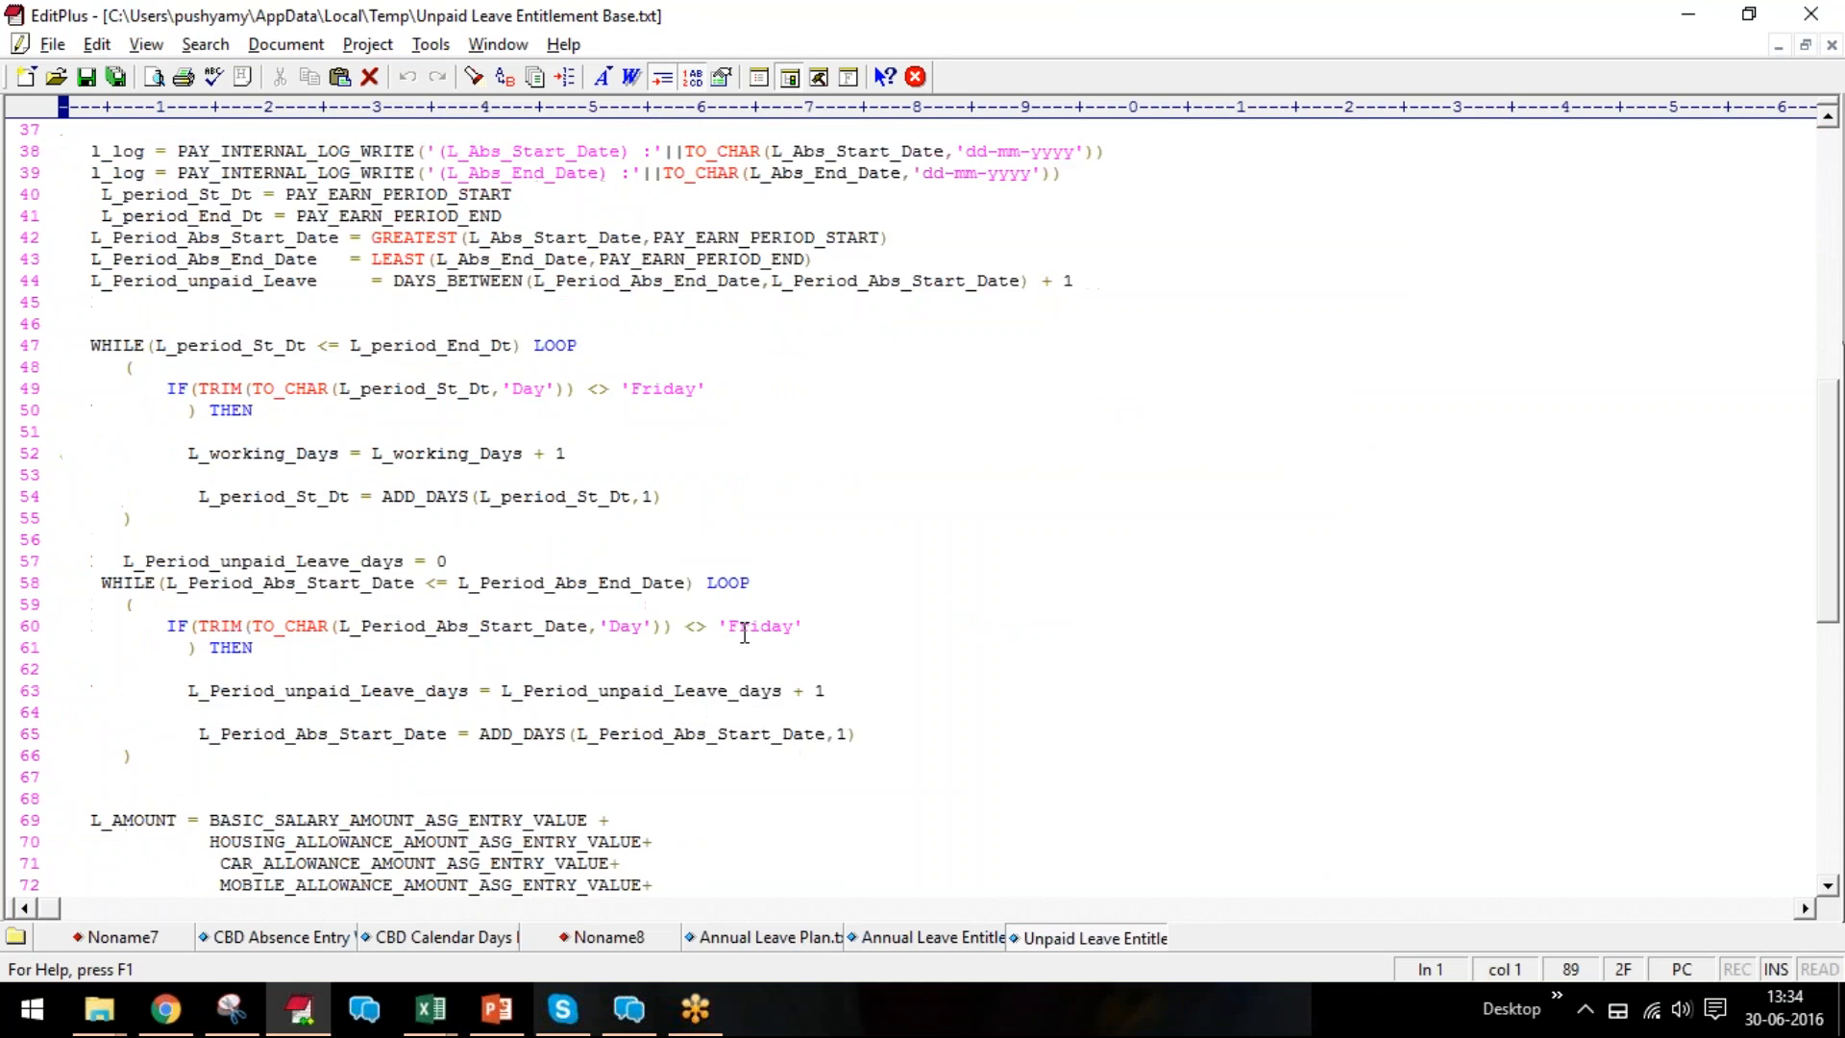
pyautogui.scroll(11, 754, 634)
pyautogui.scroll(-13, 766, 638)
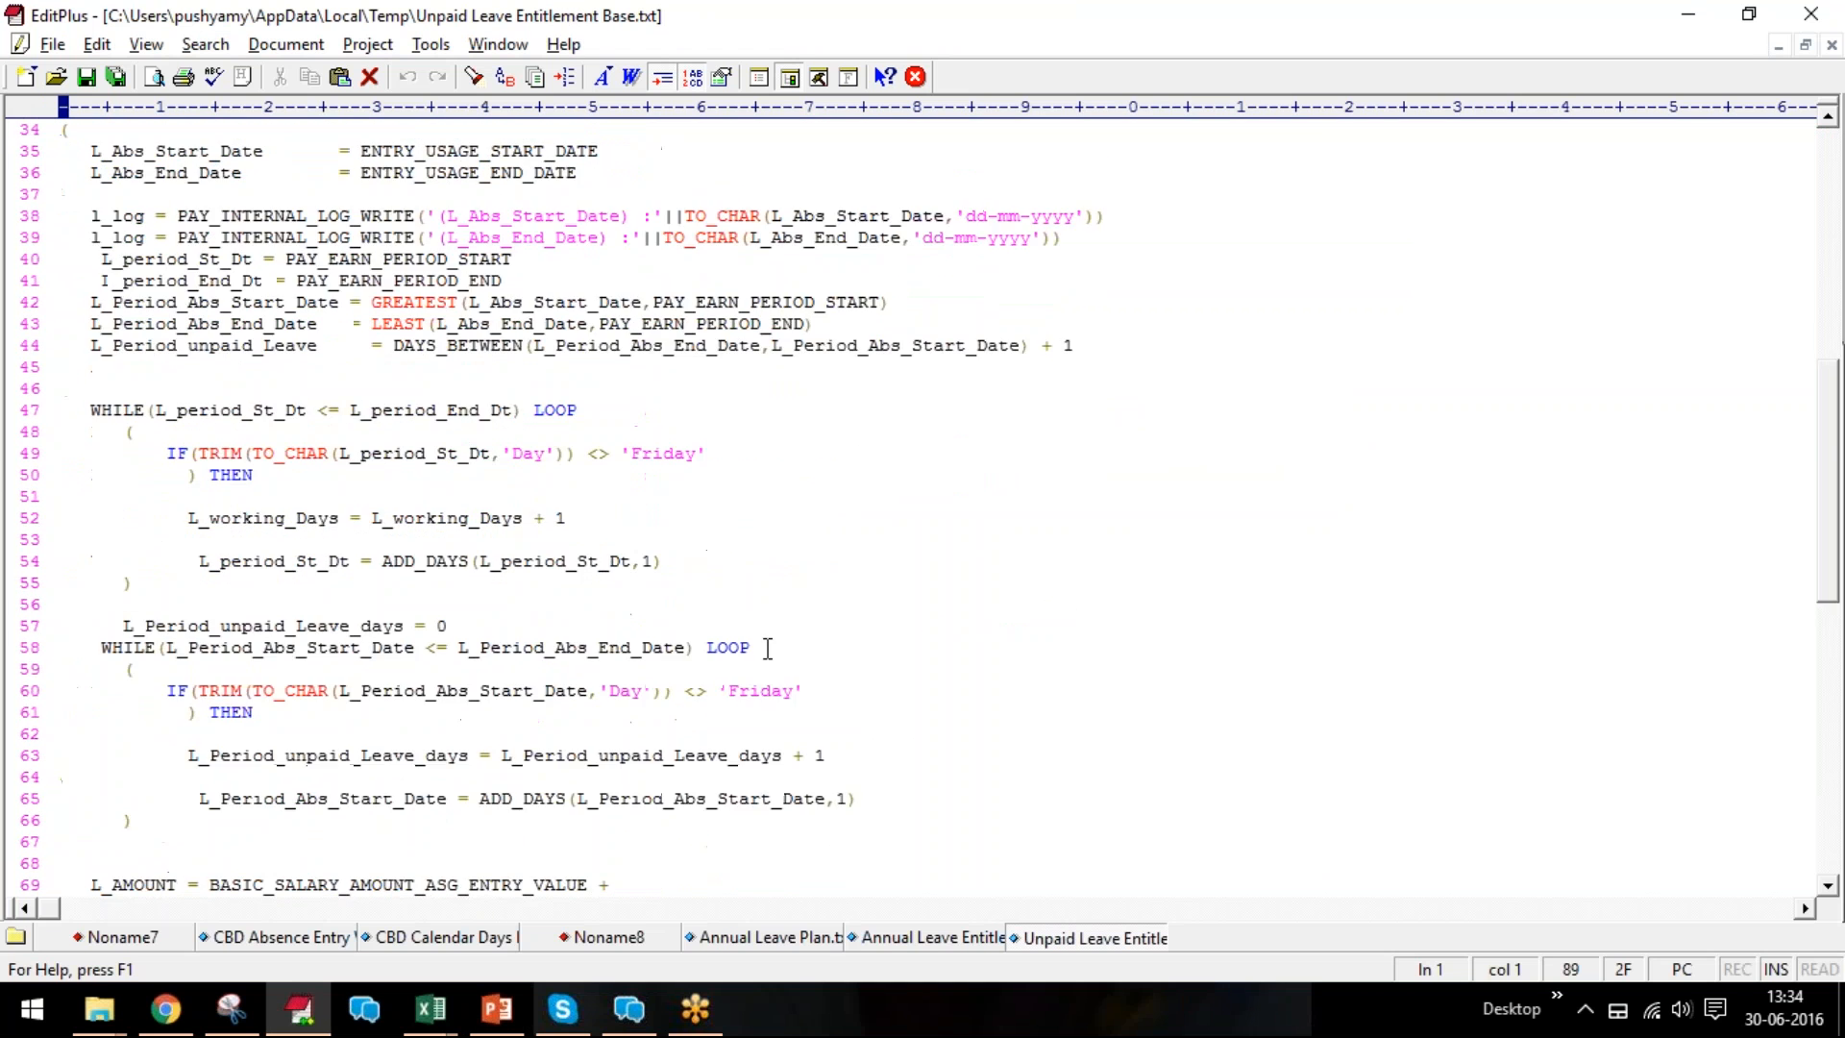
pyautogui.scroll(-3, 767, 651)
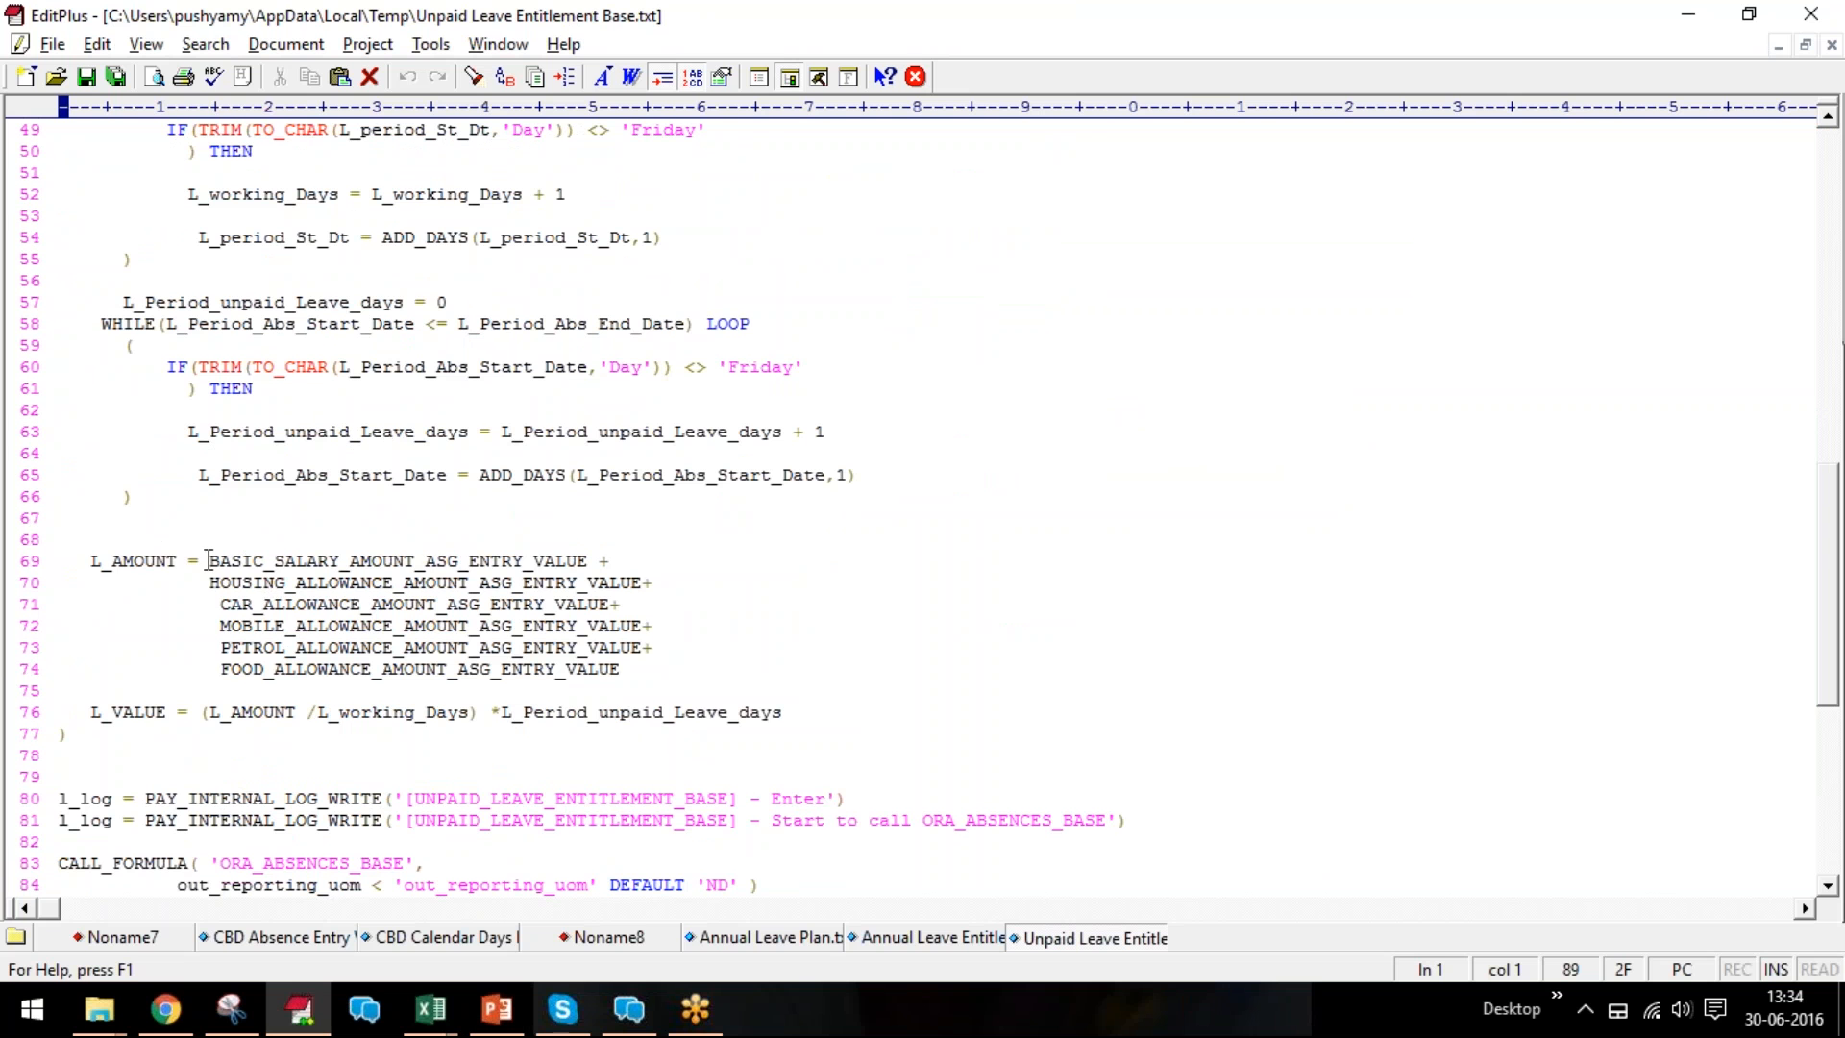
pyautogui.moveTo(210, 561); pyautogui.dragTo(132, 535)
pyautogui.click(641, 670)
pyautogui.click(340, 625)
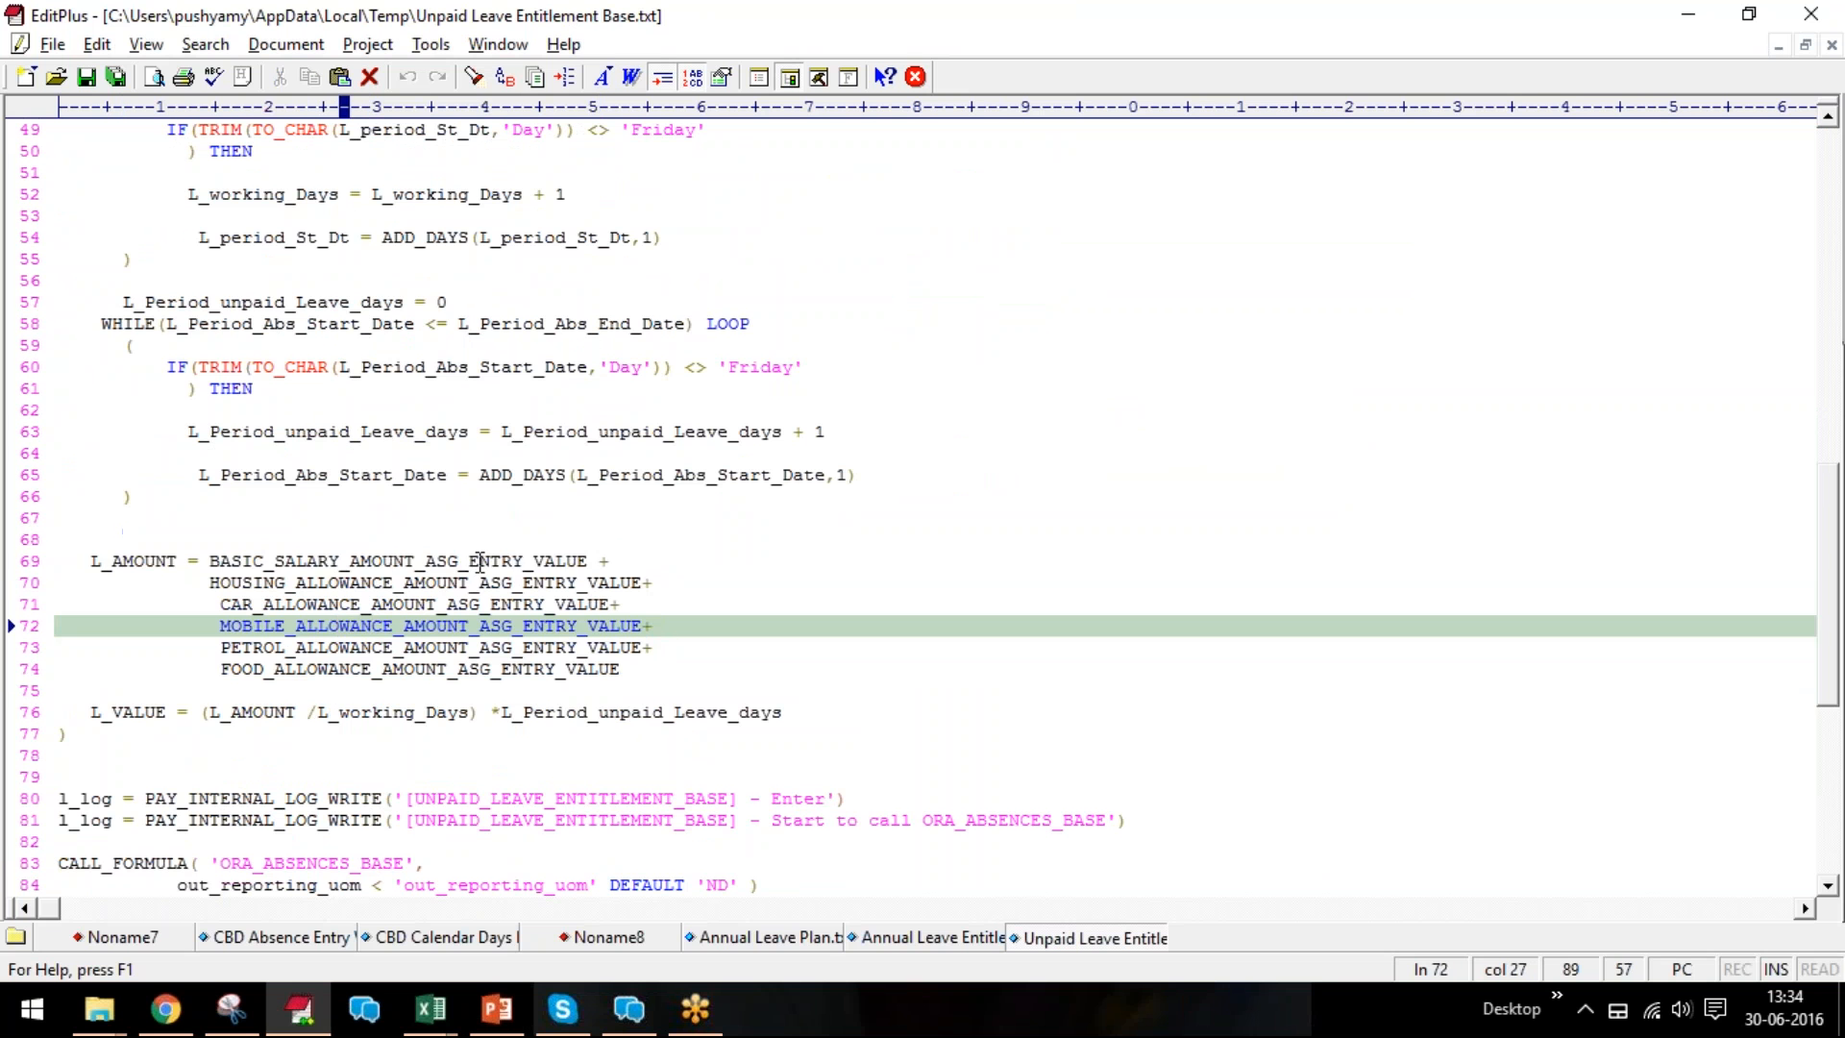
pyautogui.doubleClick(477, 560)
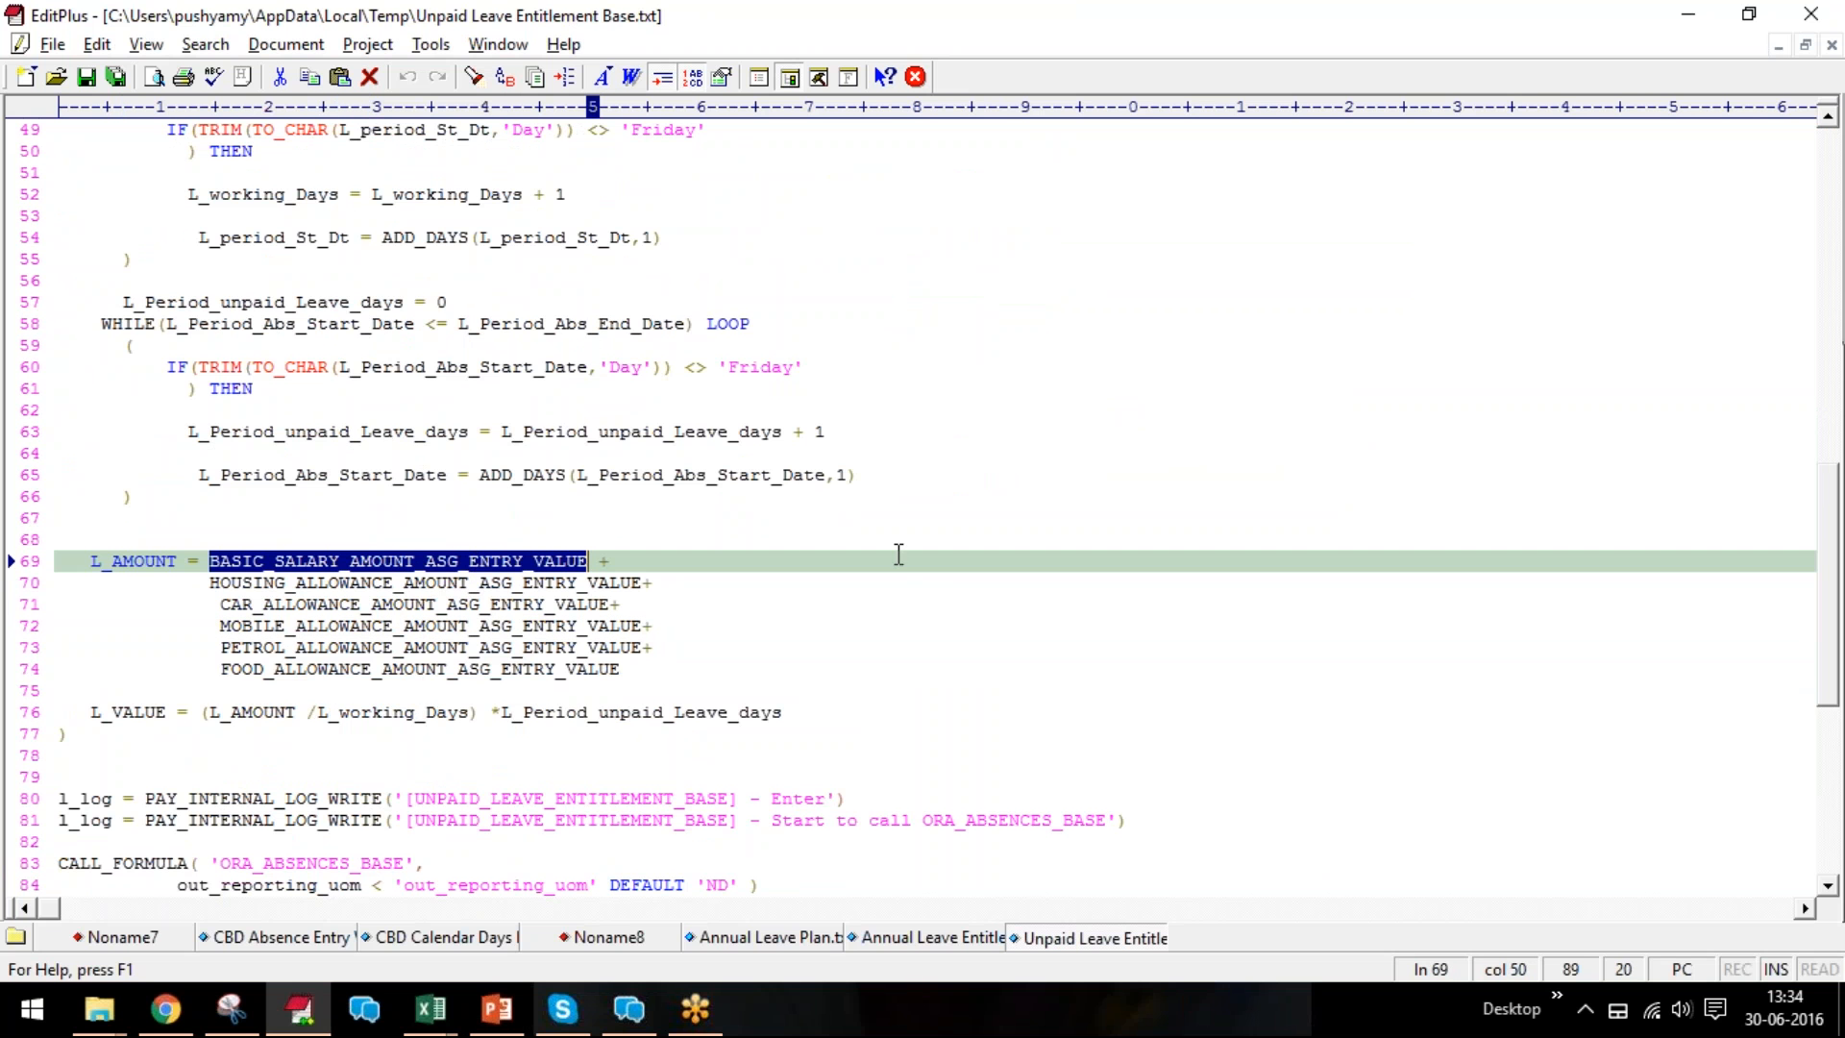
pyautogui.doubleClick(746, 712)
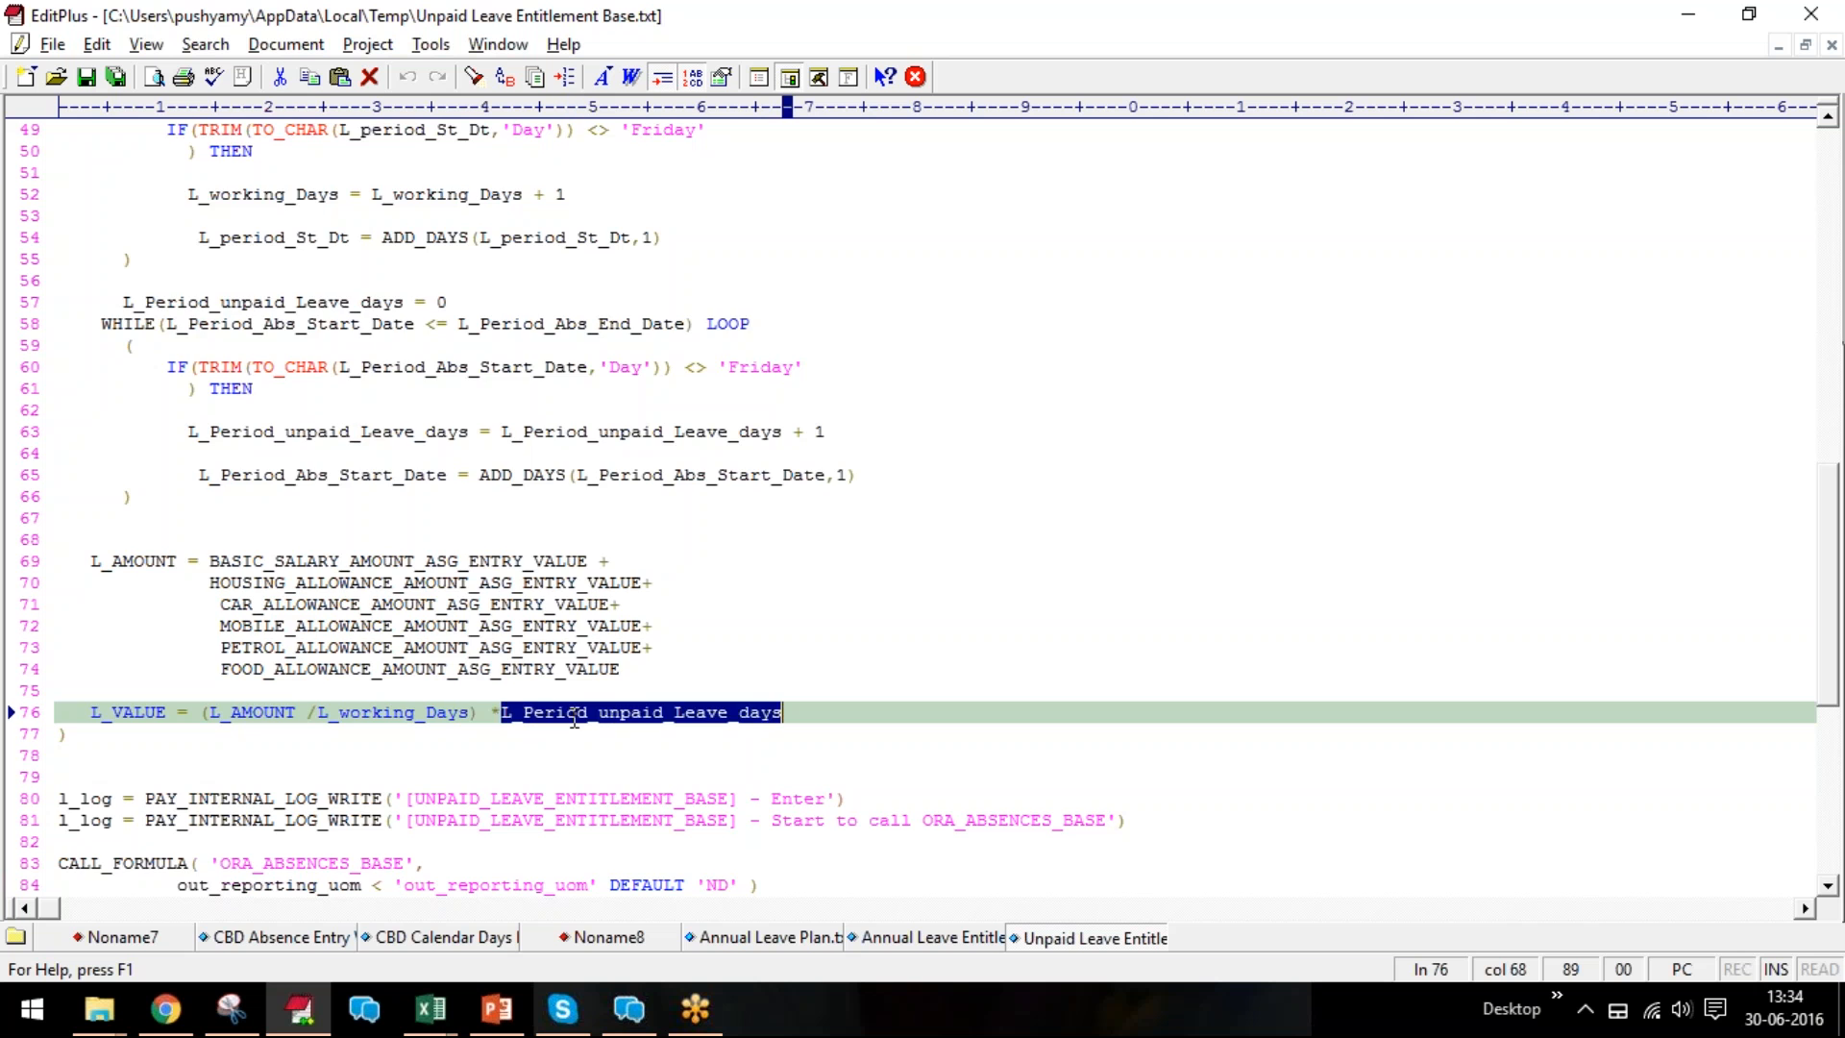
# Highlight l_value in the return statement, and review the default declarations and the working-day loop logic.
pyautogui.scroll(-1, 745, 712)
pyautogui.scroll(-1, 655, 678)
pyautogui.scroll(-3, 396, 576)
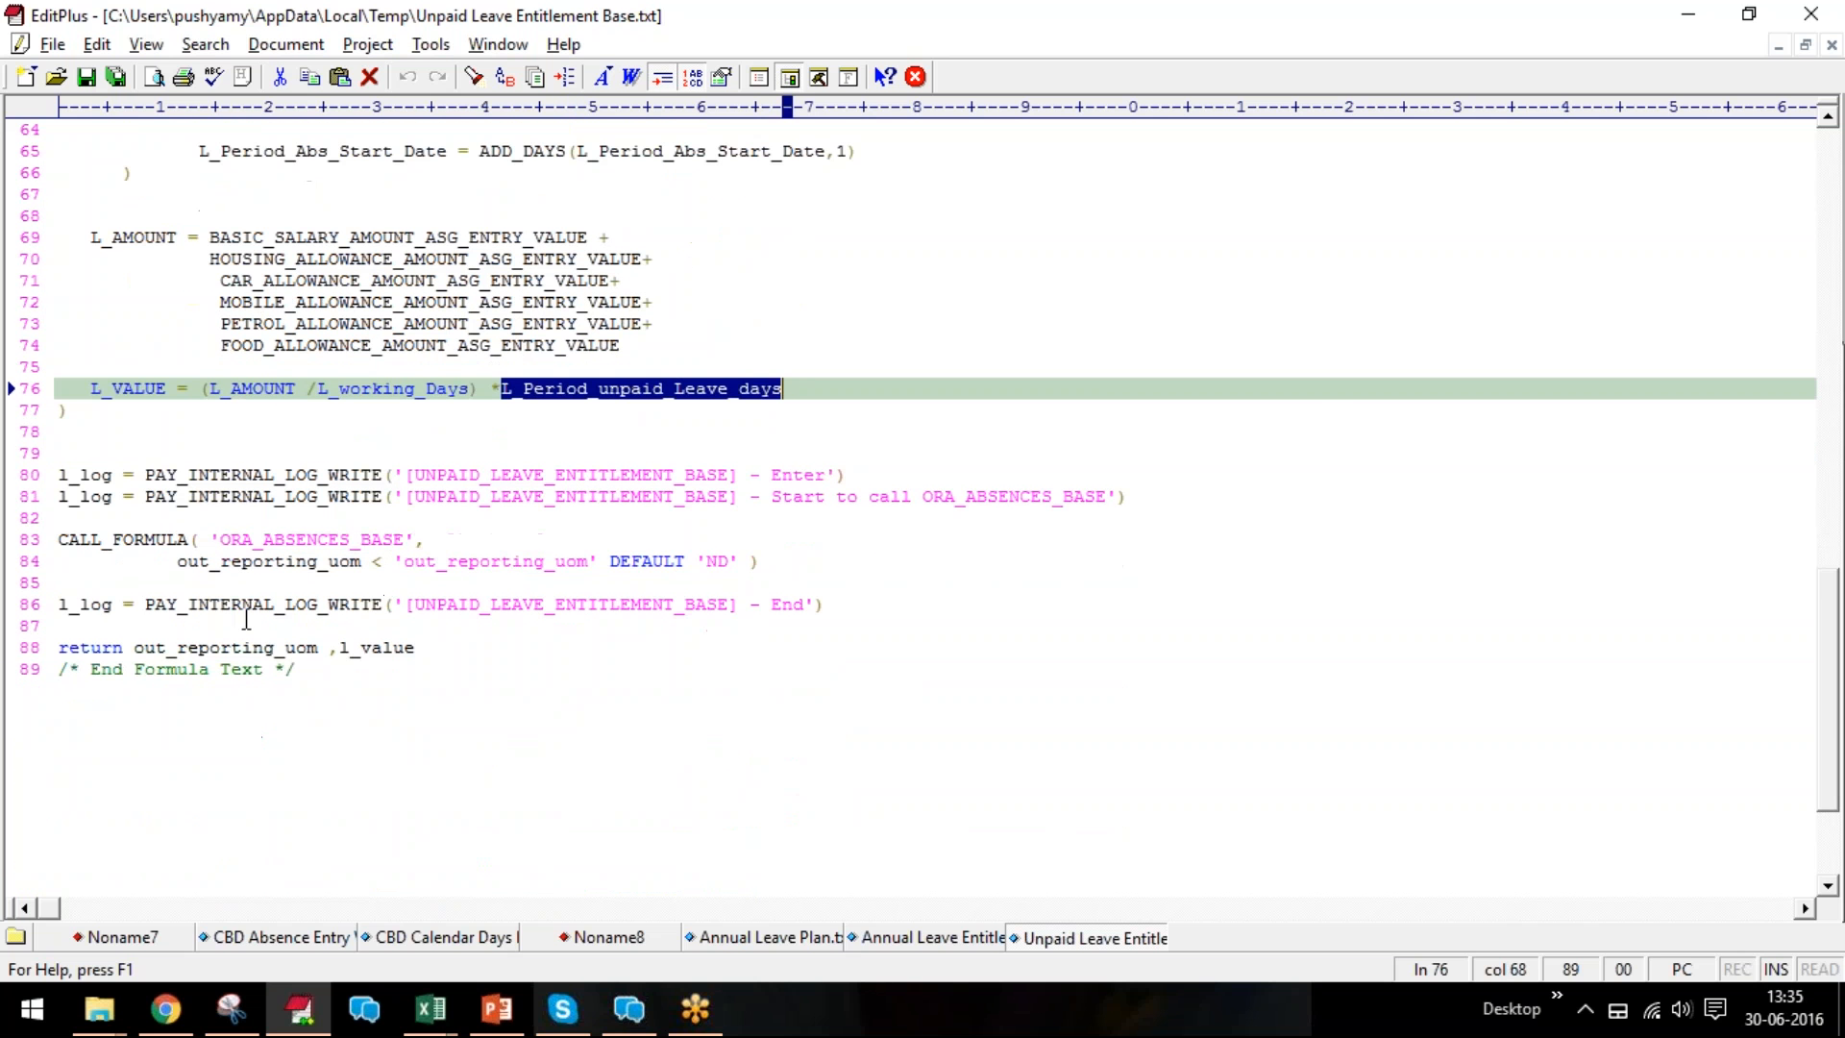
pyautogui.doubleClick(389, 647)
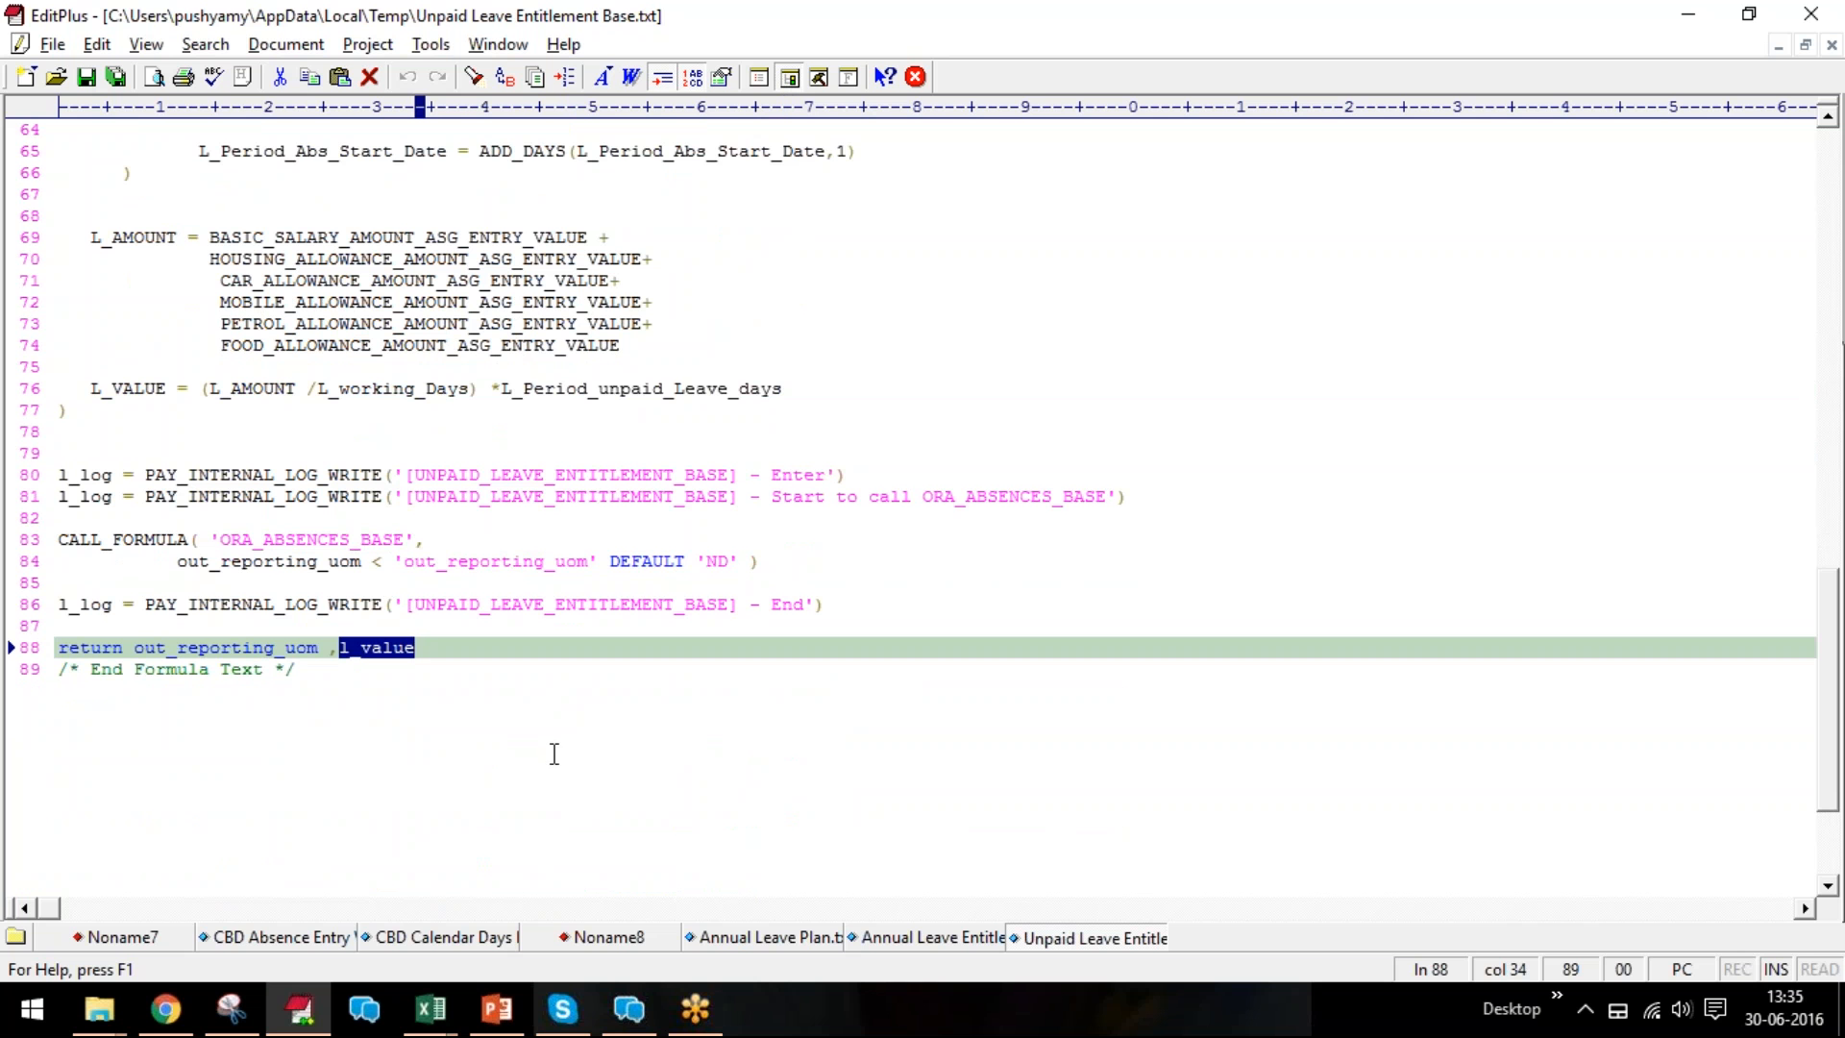
pyautogui.scroll(7, 552, 759)
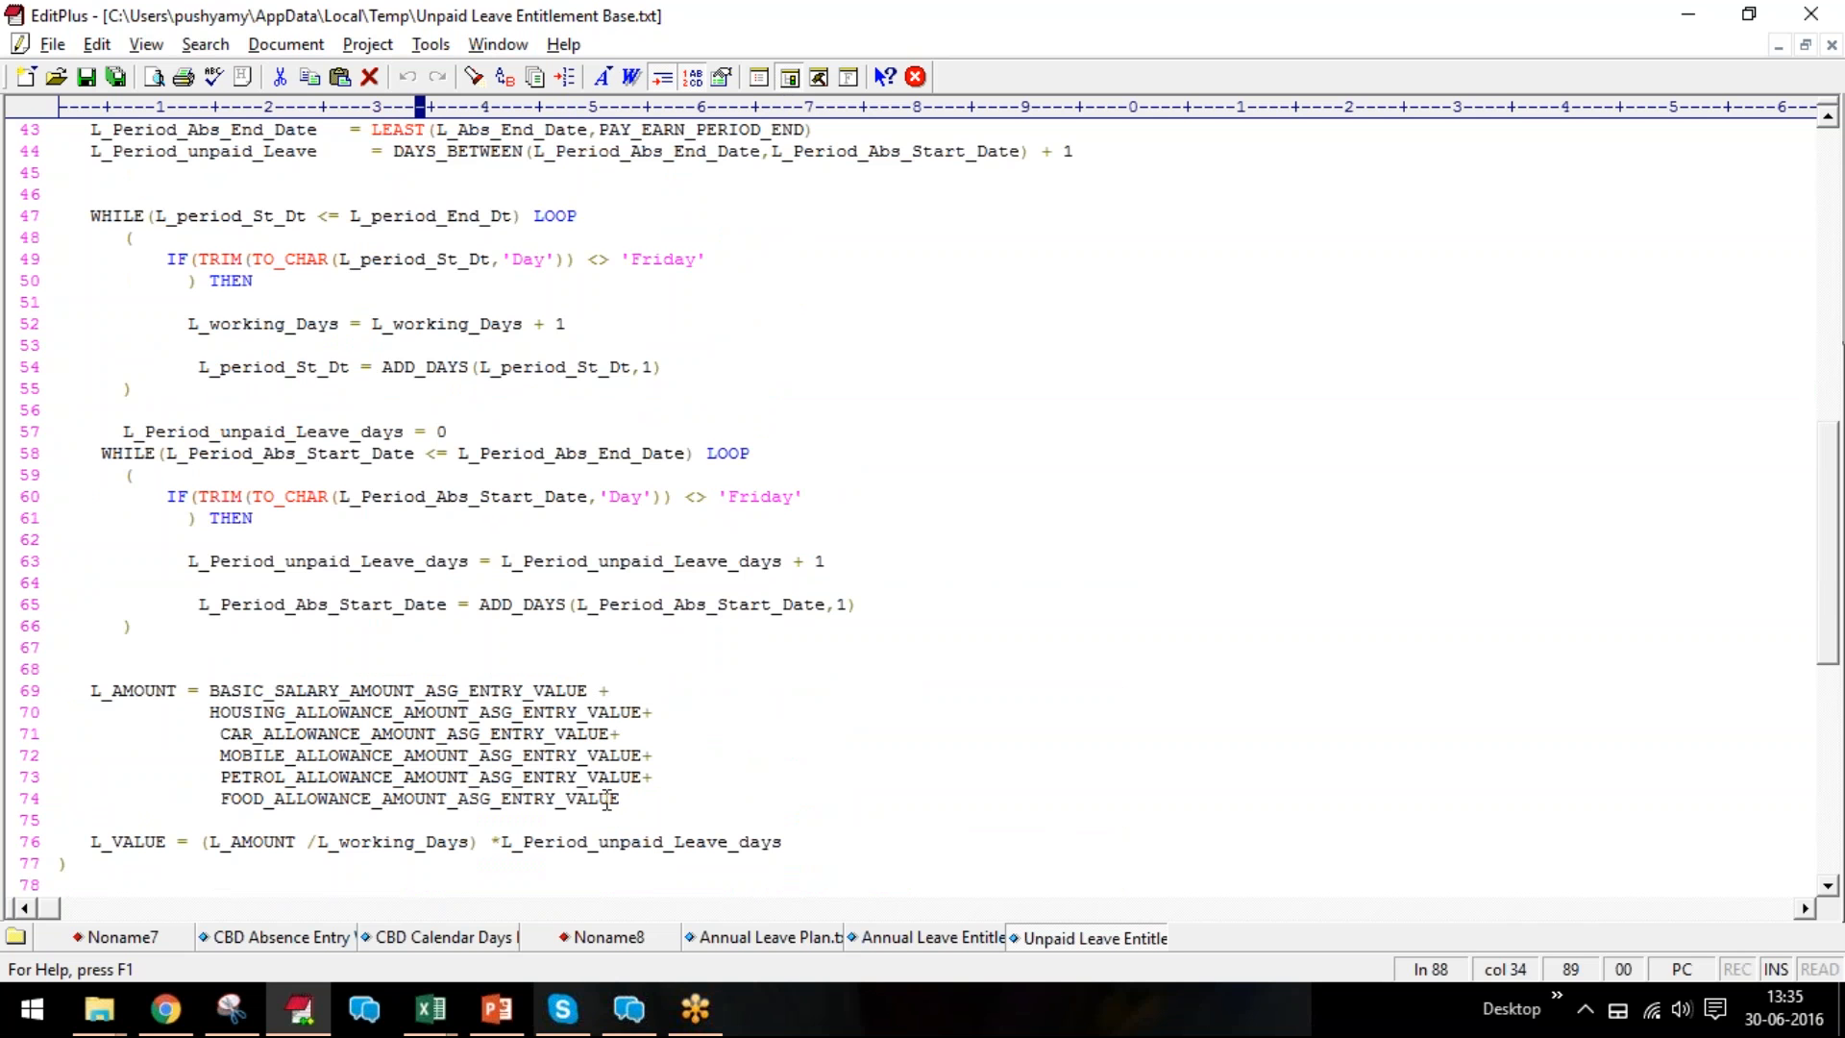
pyautogui.scroll(13, 586, 810)
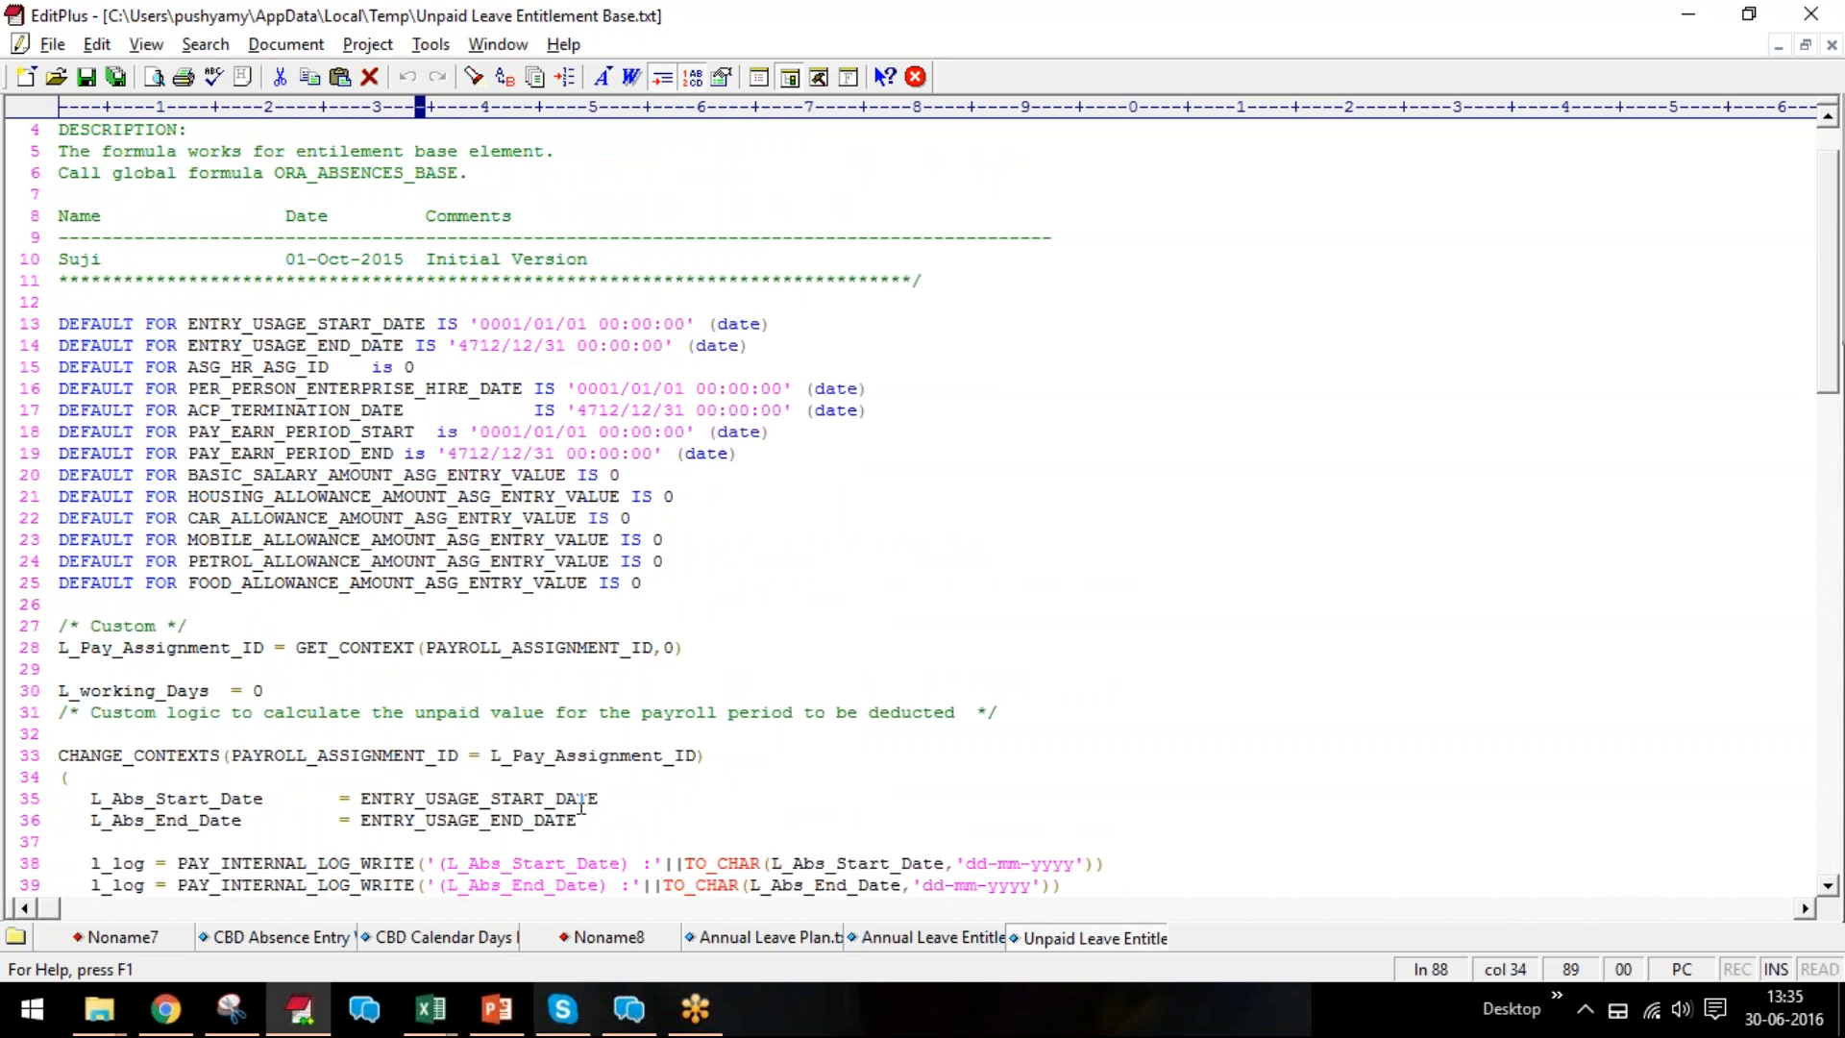
pyautogui.scroll(-7, 581, 762)
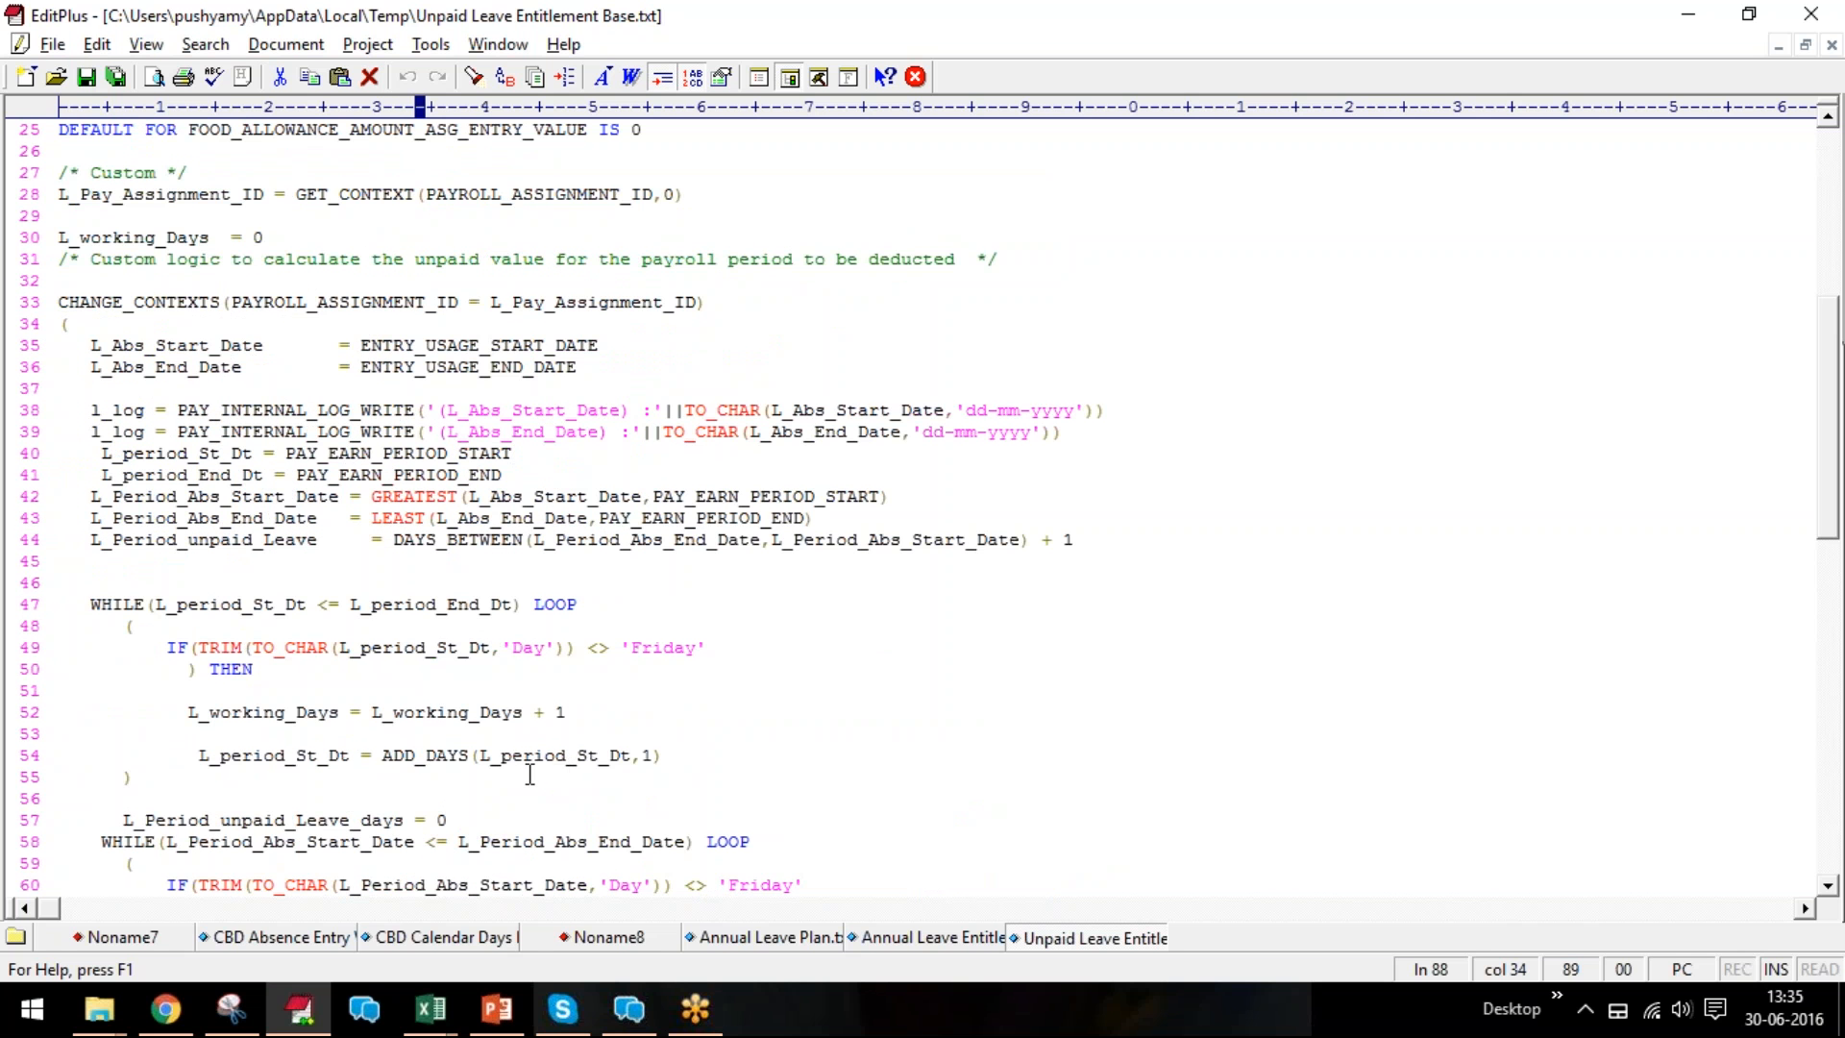
# View the Annual Leave Entitlement Result formula, return to the Unpaid Leave one, and highlight ENTITLEMENT_BASE in its formula name.
pyautogui.click(982, 943)
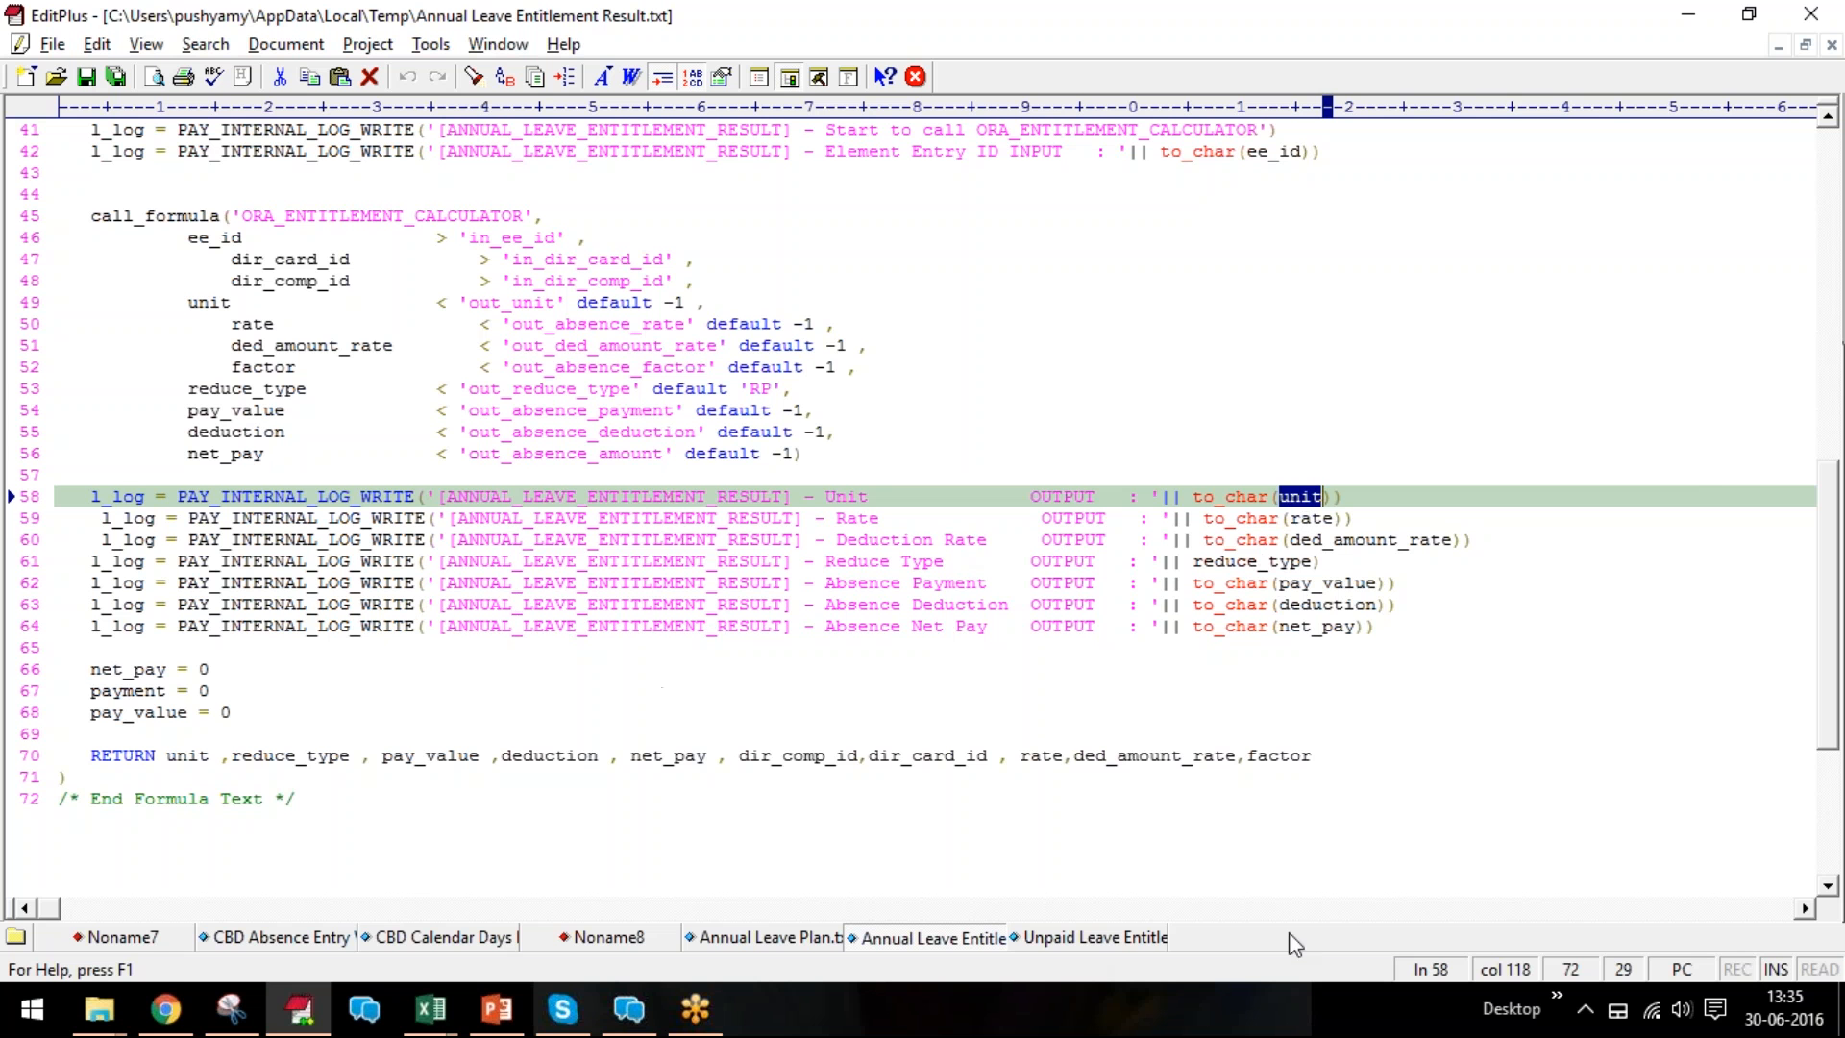
pyautogui.click(1093, 937)
pyautogui.scroll(-4, 822, 664)
pyautogui.scroll(9, 749, 659)
pyautogui.scroll(7, 736, 662)
pyautogui.click(430, 151)
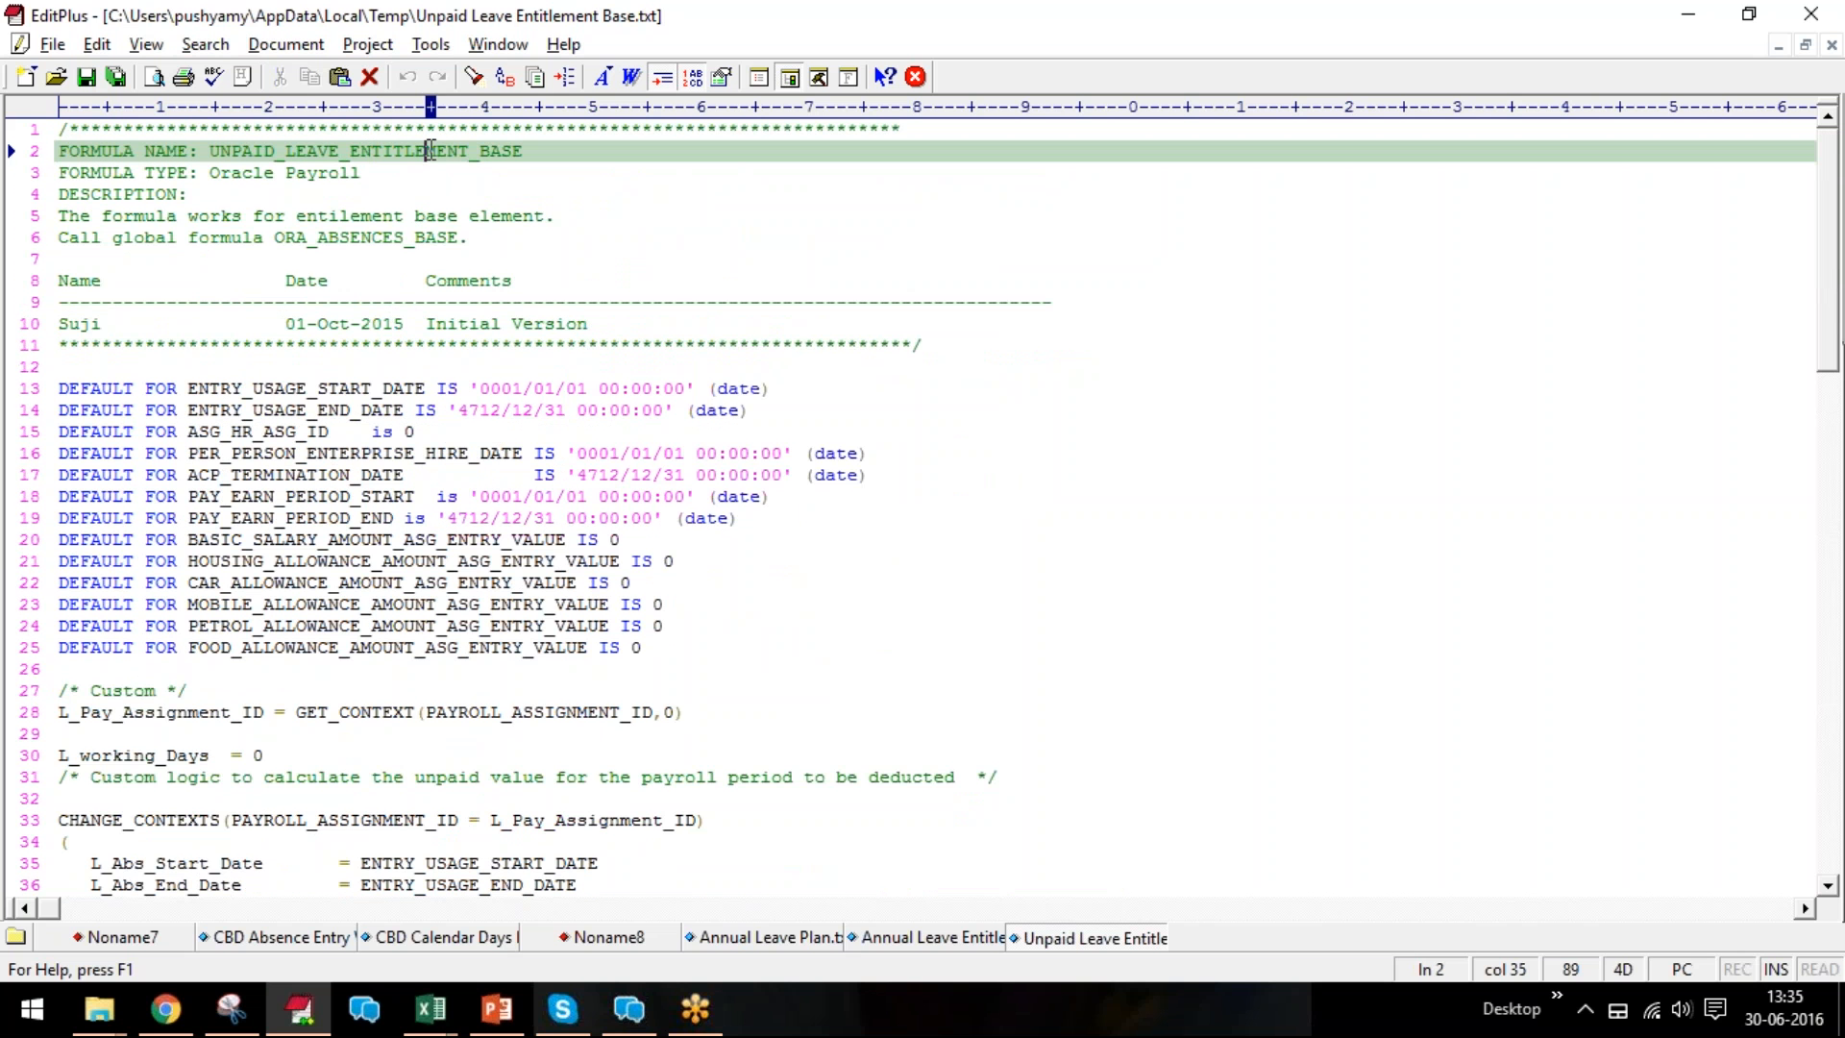
pyautogui.moveTo(349, 151); pyautogui.dragTo(527, 146)
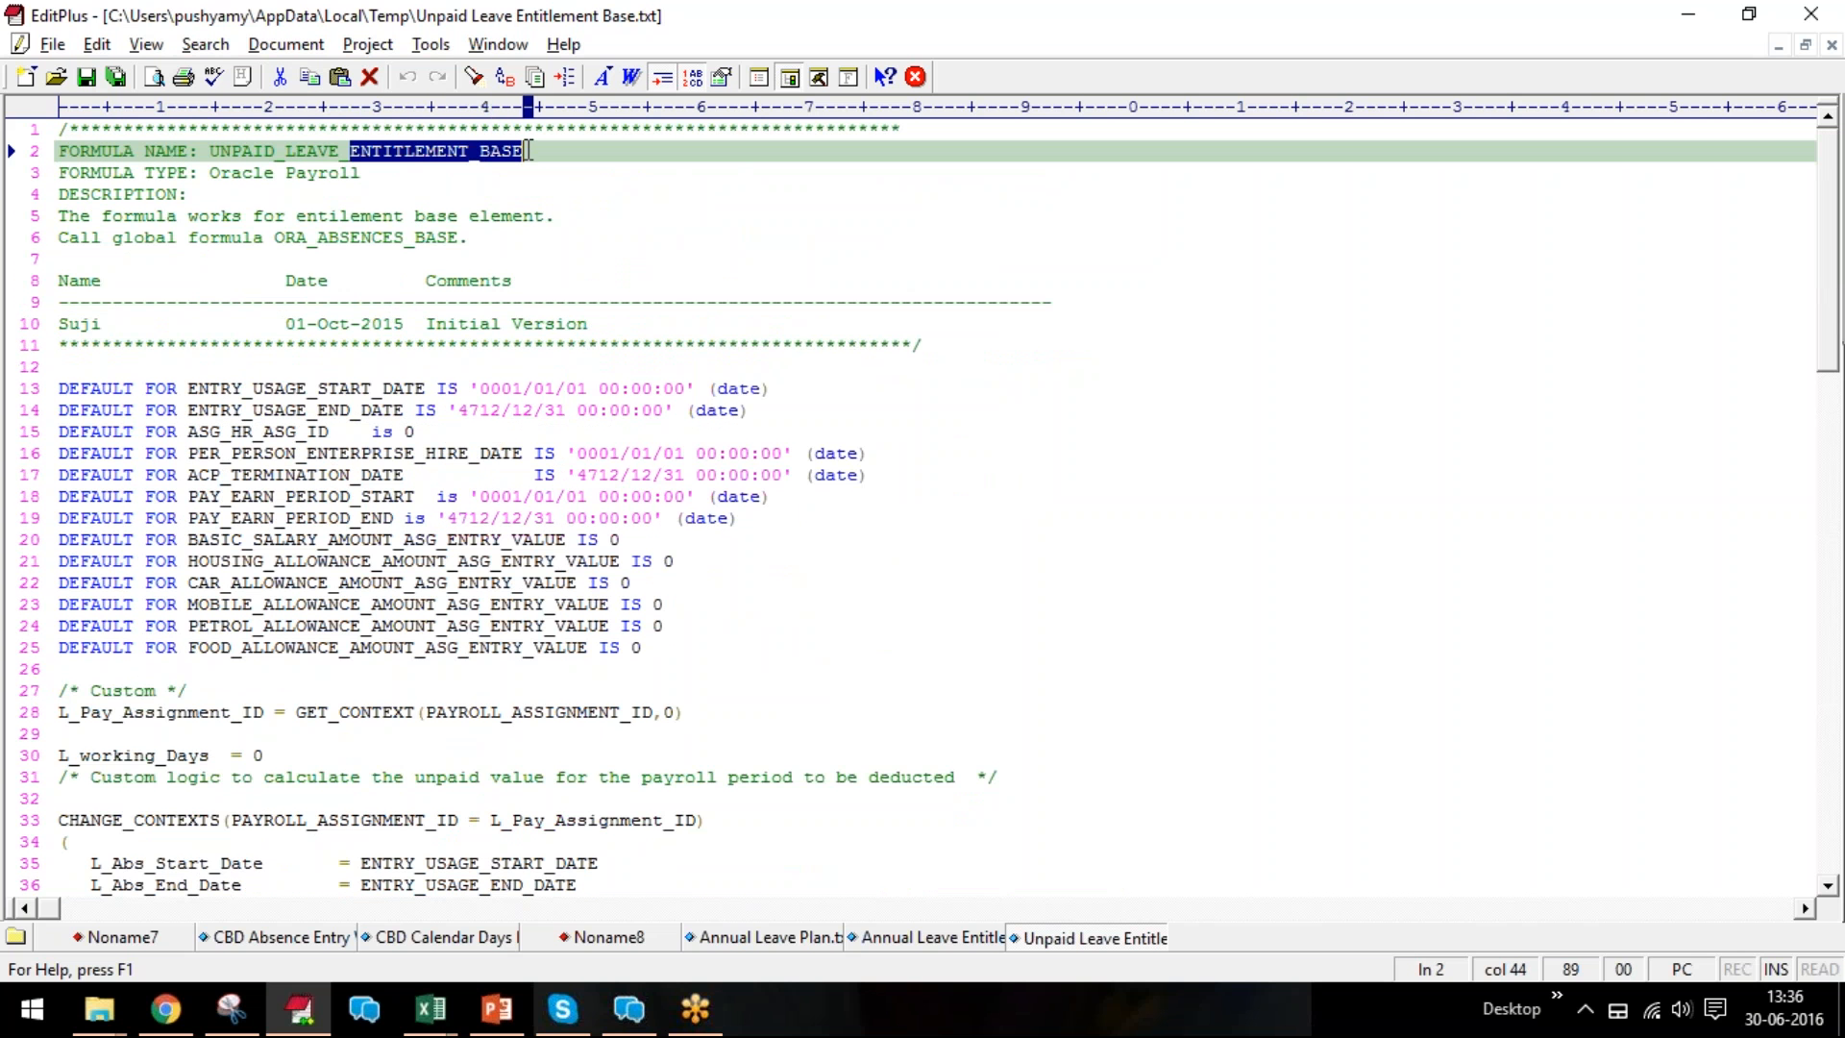
# Point out the salary and allowance components summed in L_AMOUNT, and review the L_VALUE line and the return statement.
pyautogui.scroll(-14, 752, 811)
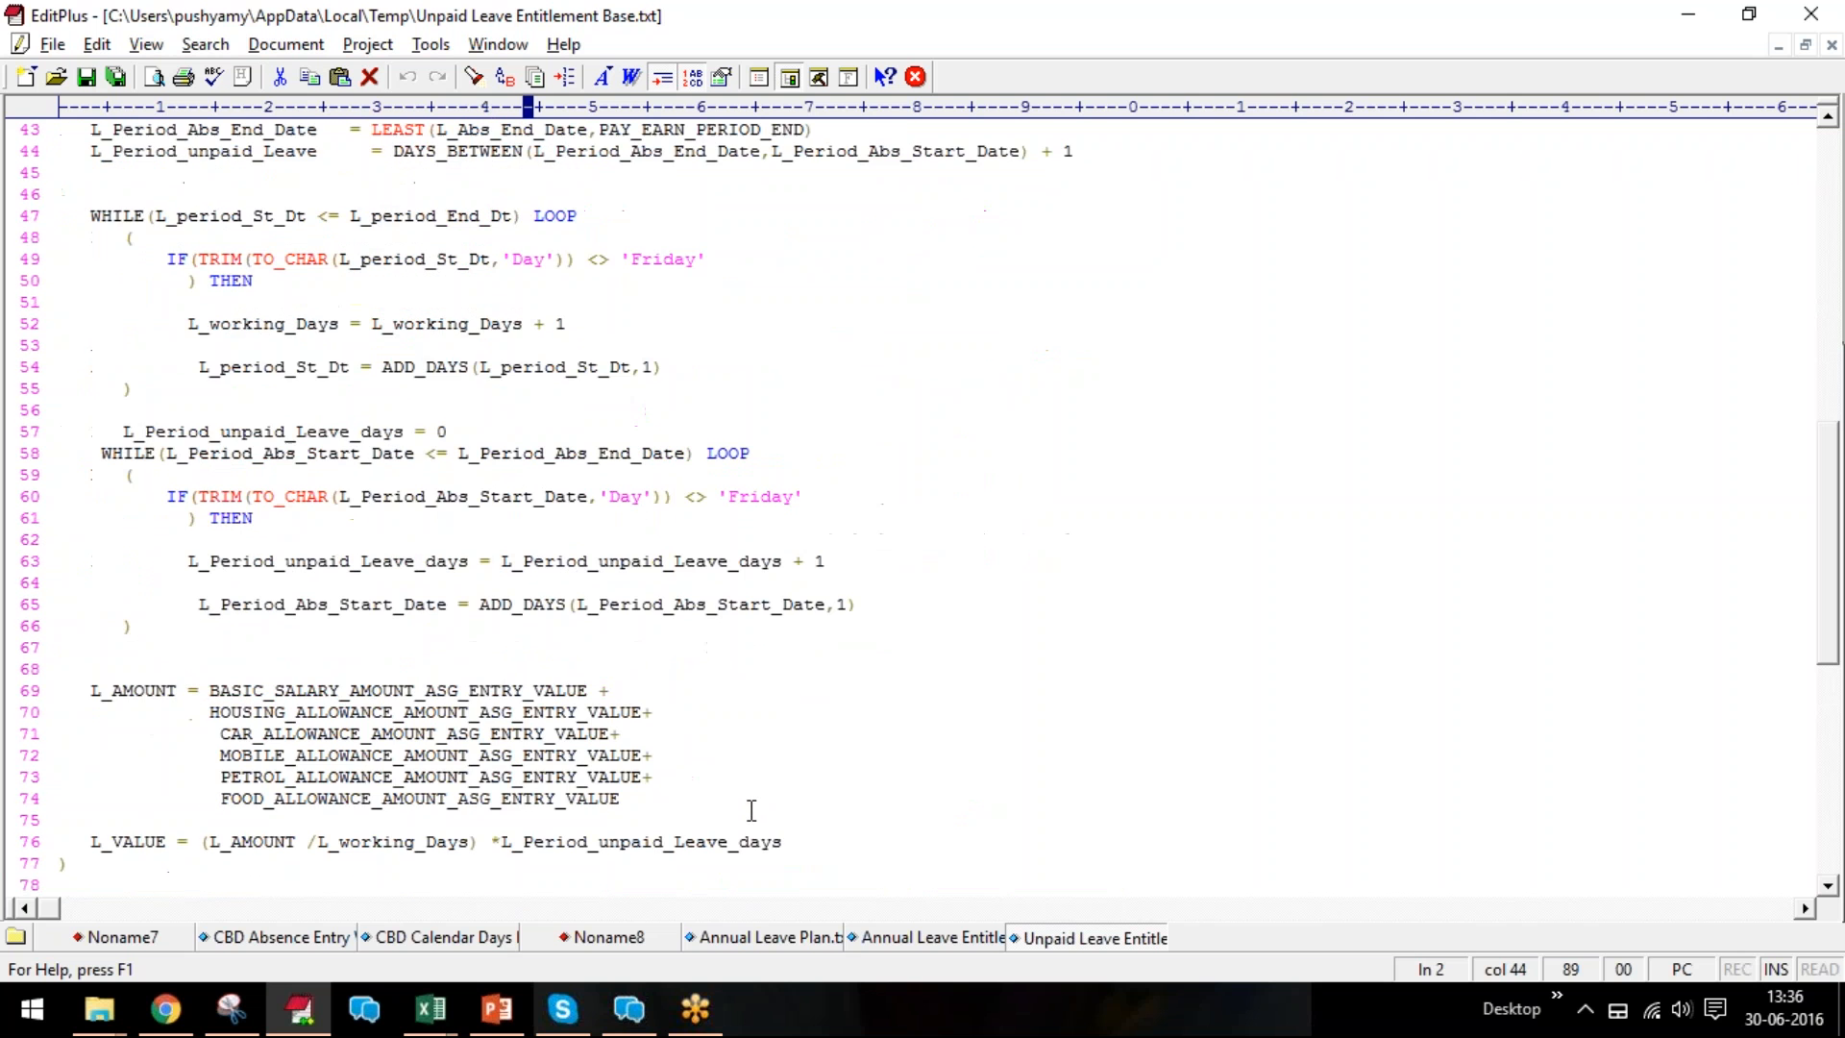
pyautogui.scroll(-3, 213, 610)
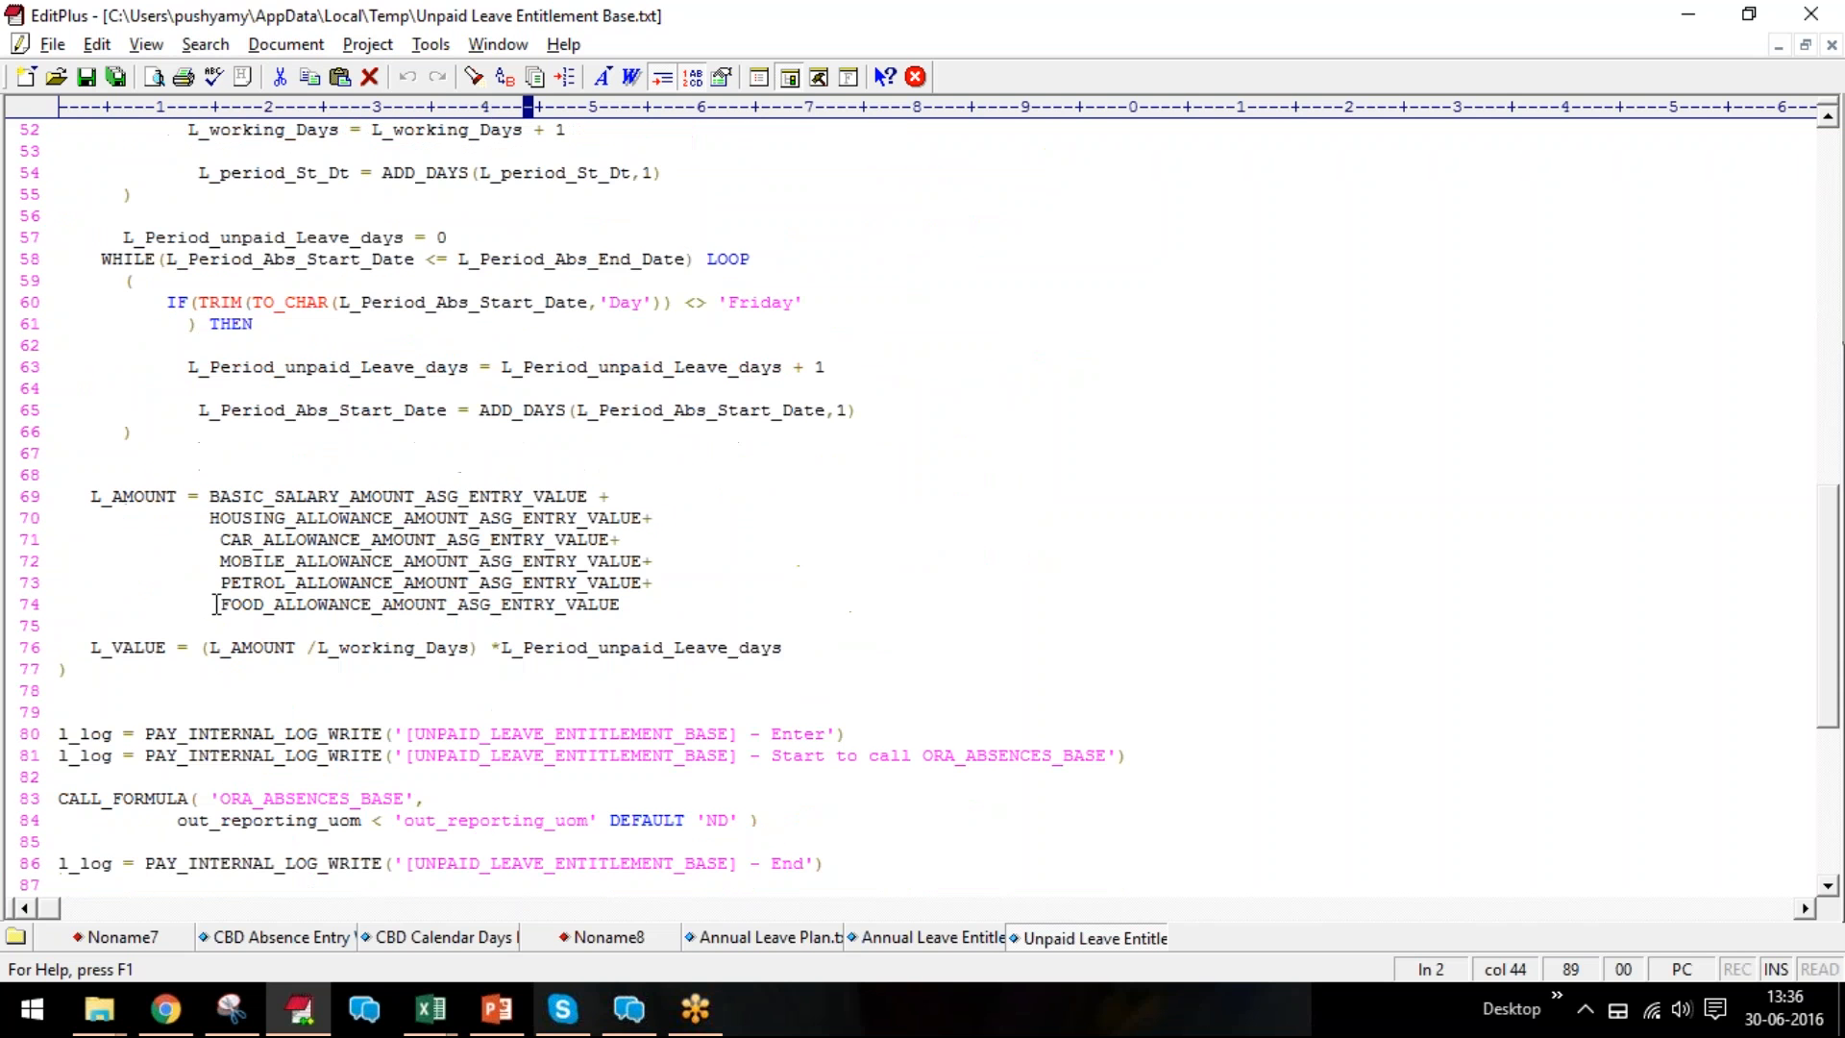
pyautogui.moveTo(209, 496); pyautogui.dragTo(754, 614)
pyautogui.click(753, 616)
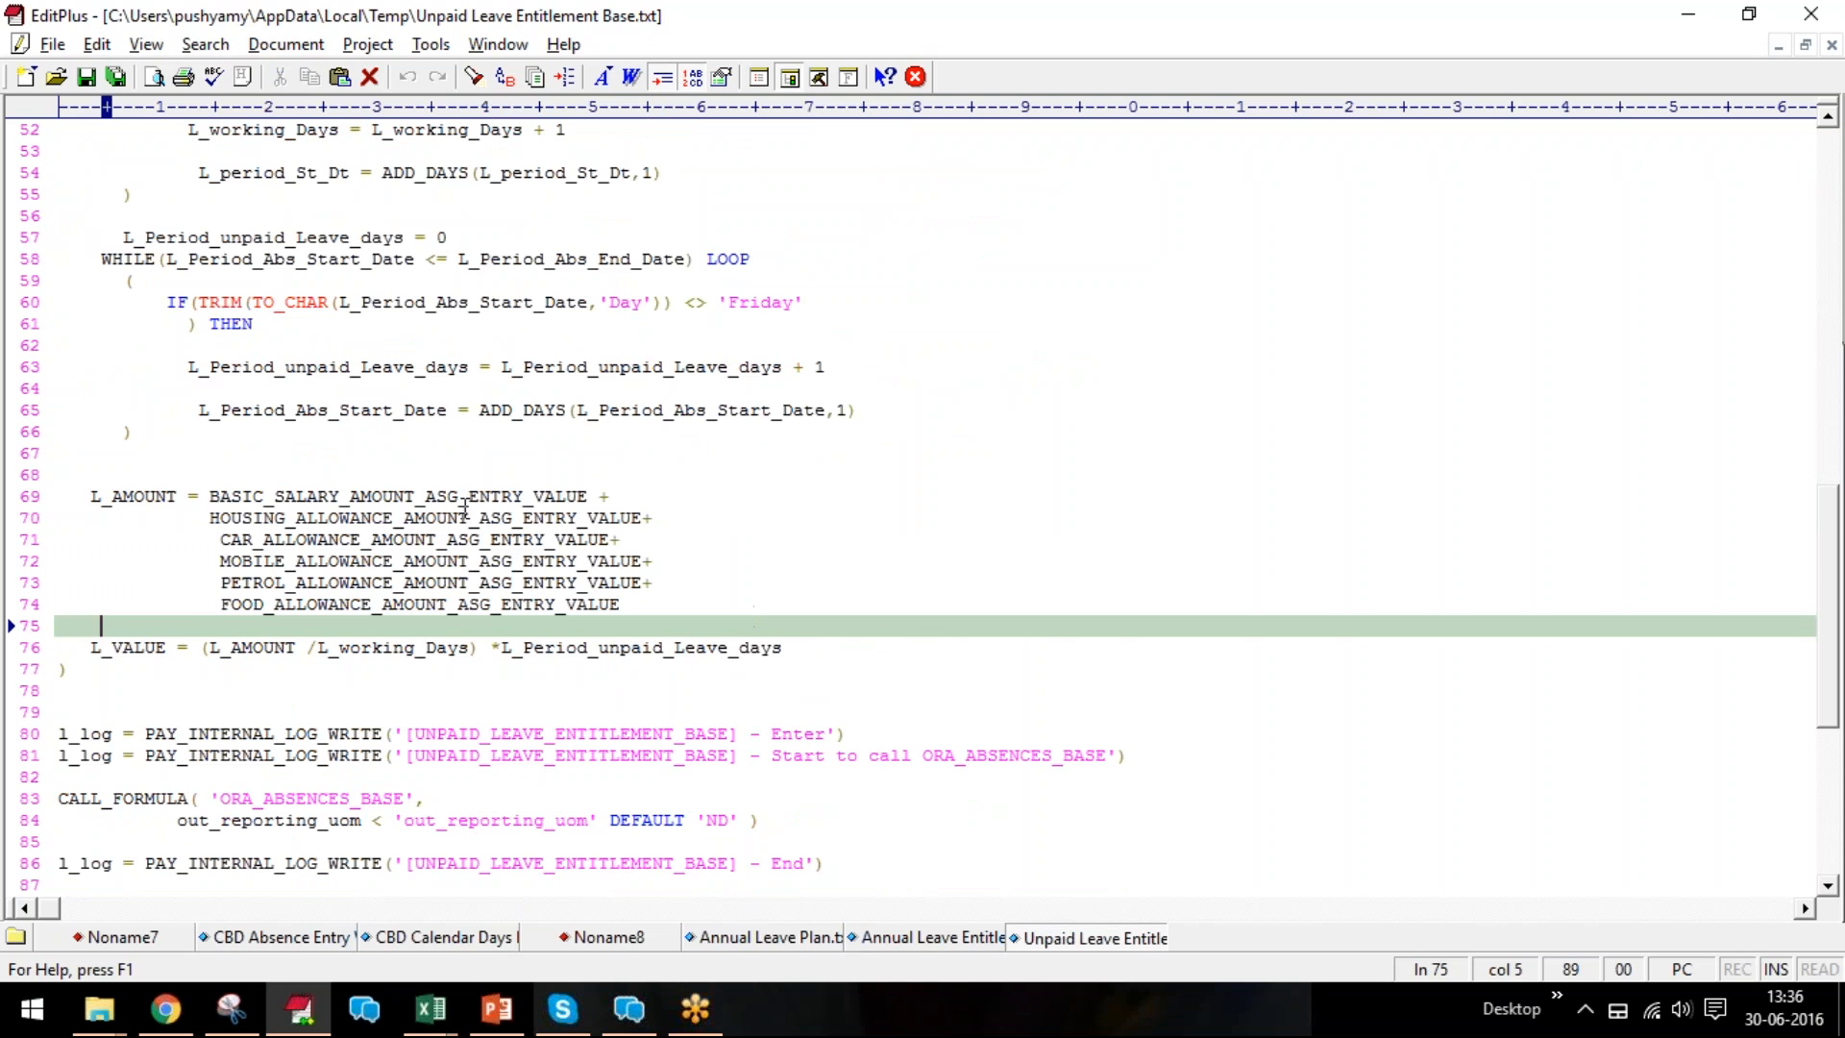
pyautogui.scroll(-2, 562, 527)
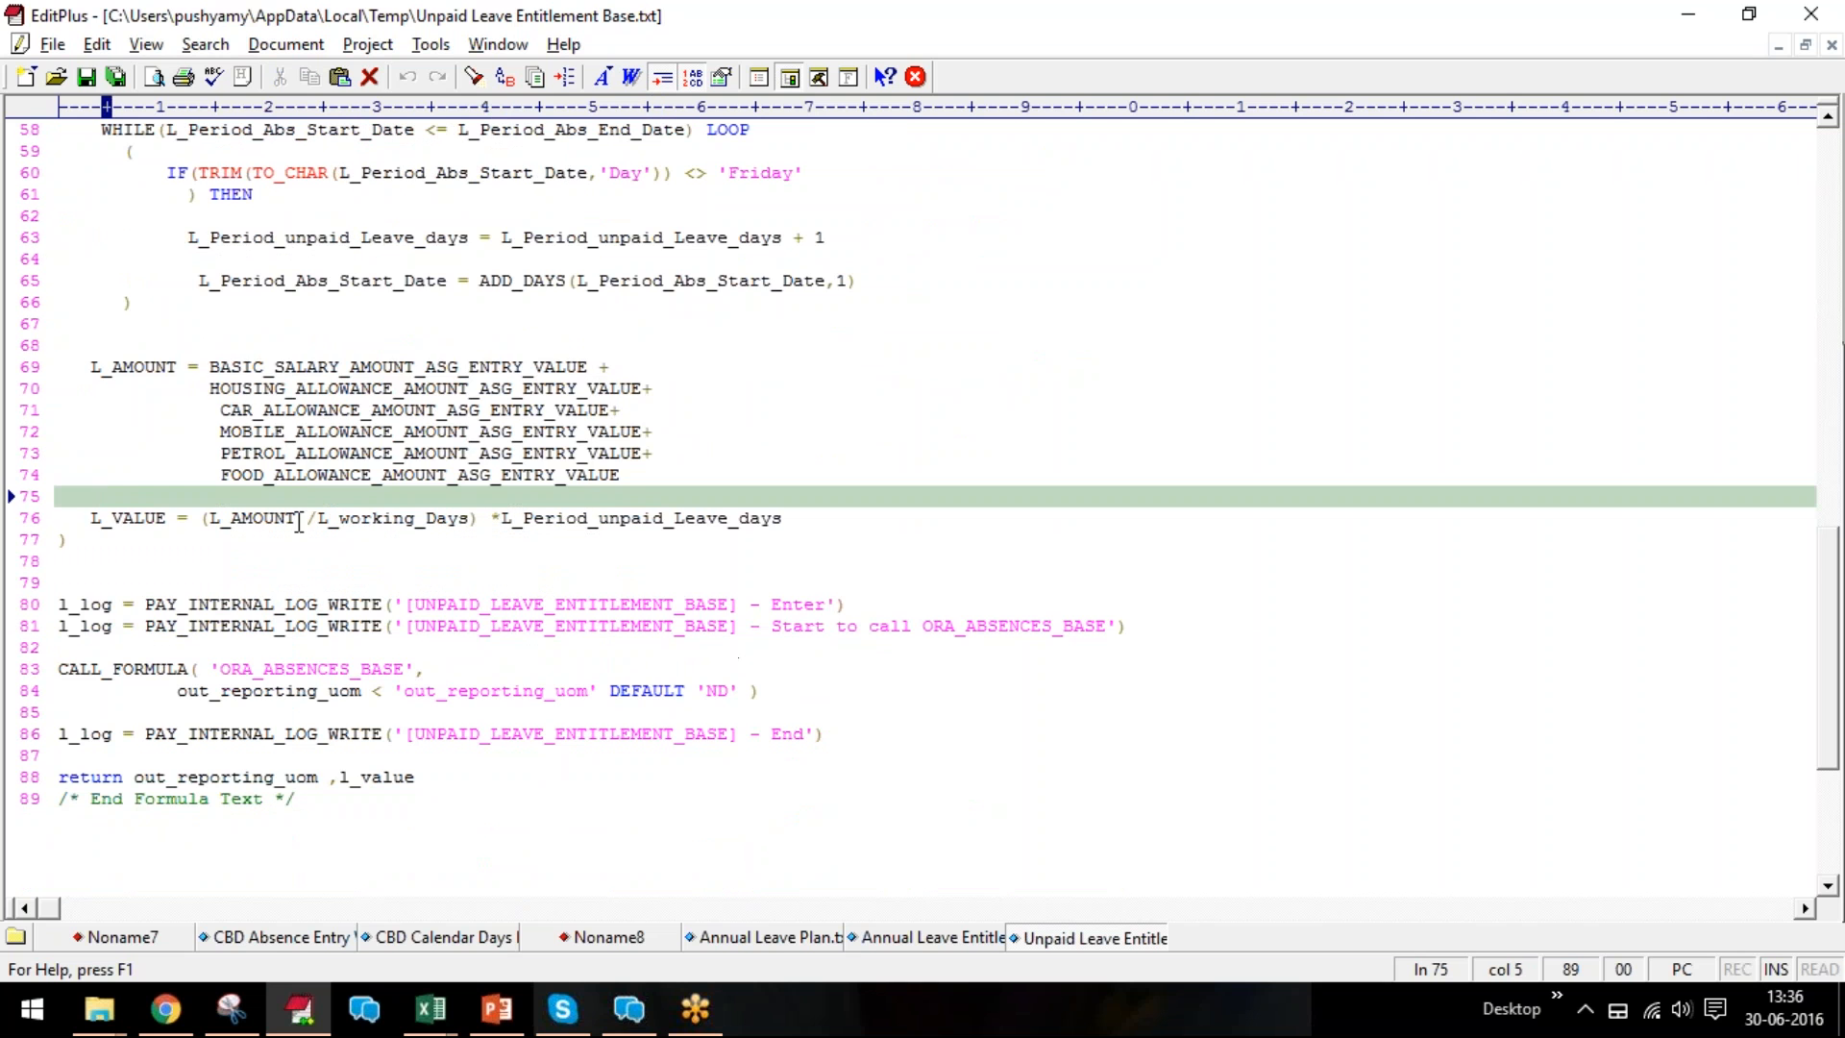
# Highlight the unpaid leave days multiplier in the L_VALUE calculation and l_value in the return statement.
pyautogui.click(415, 519)
pyautogui.moveTo(554, 520); pyautogui.dragTo(782, 525)
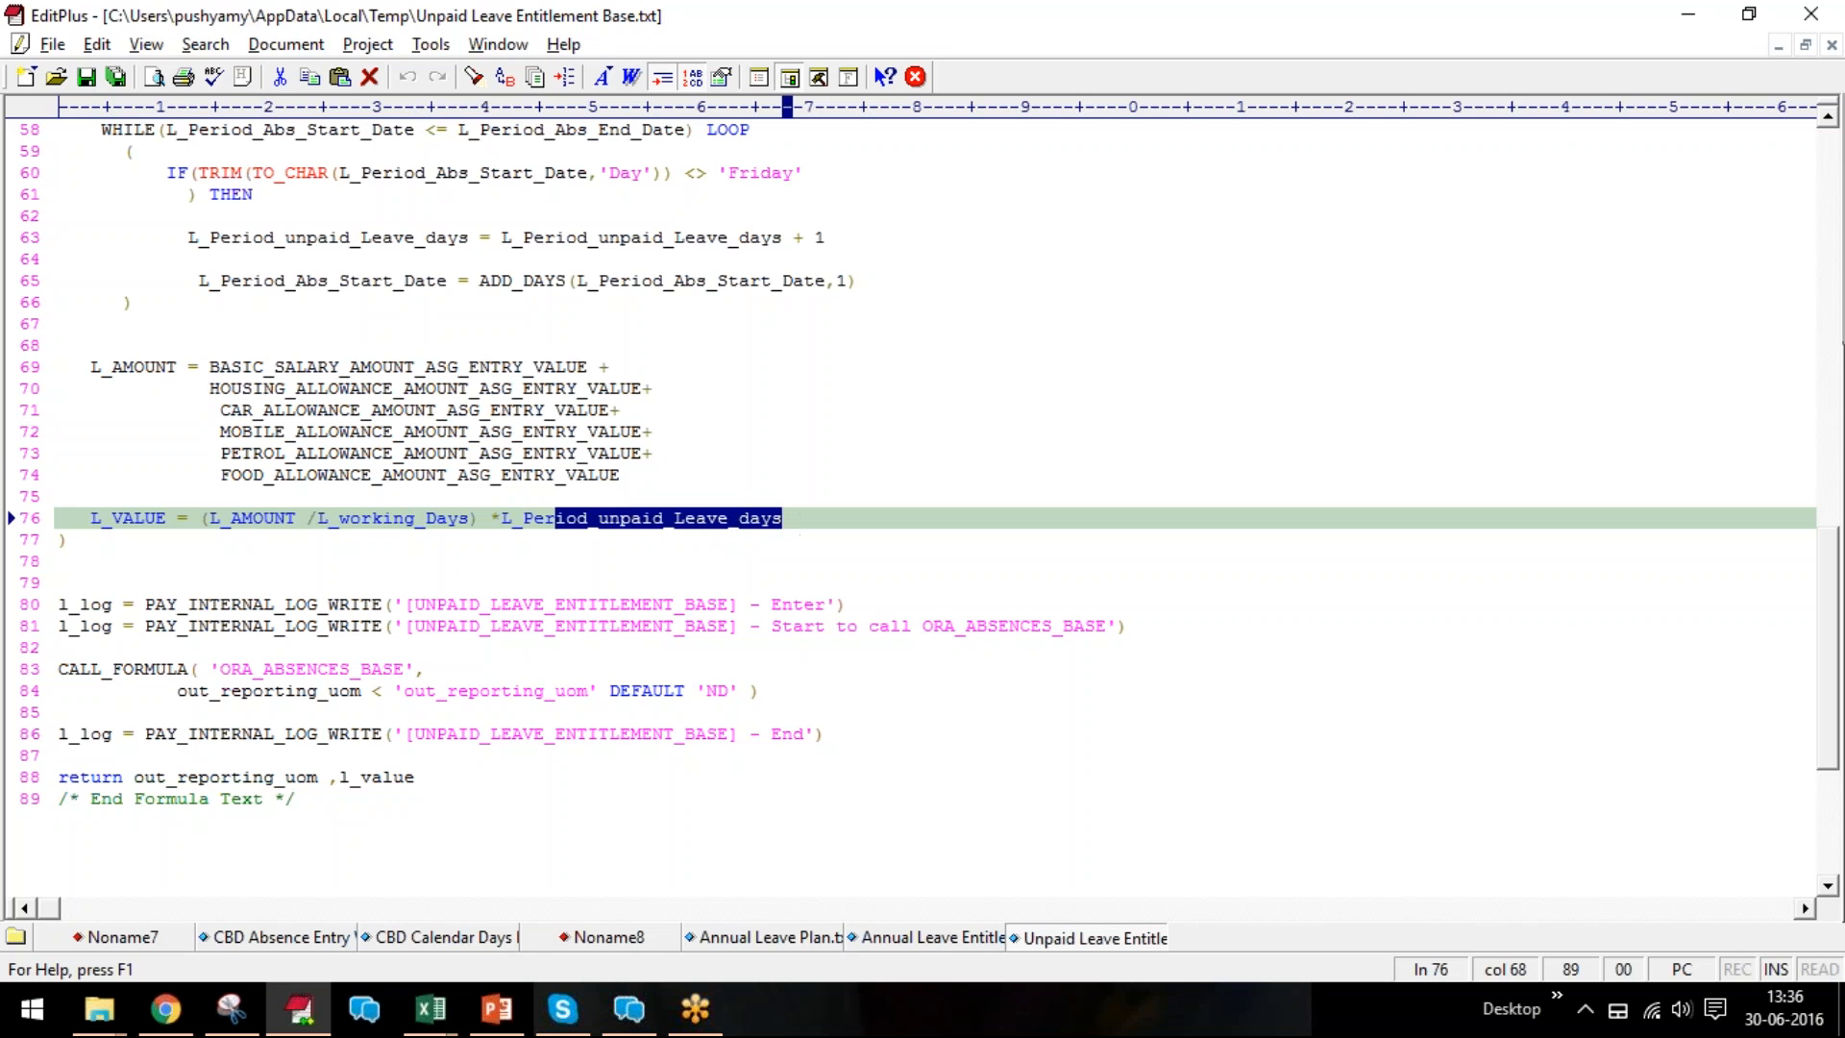
pyautogui.scroll(-2, 663, 557)
pyautogui.moveTo(419, 648); pyautogui.dragTo(339, 648)
pyautogui.click(436, 651)
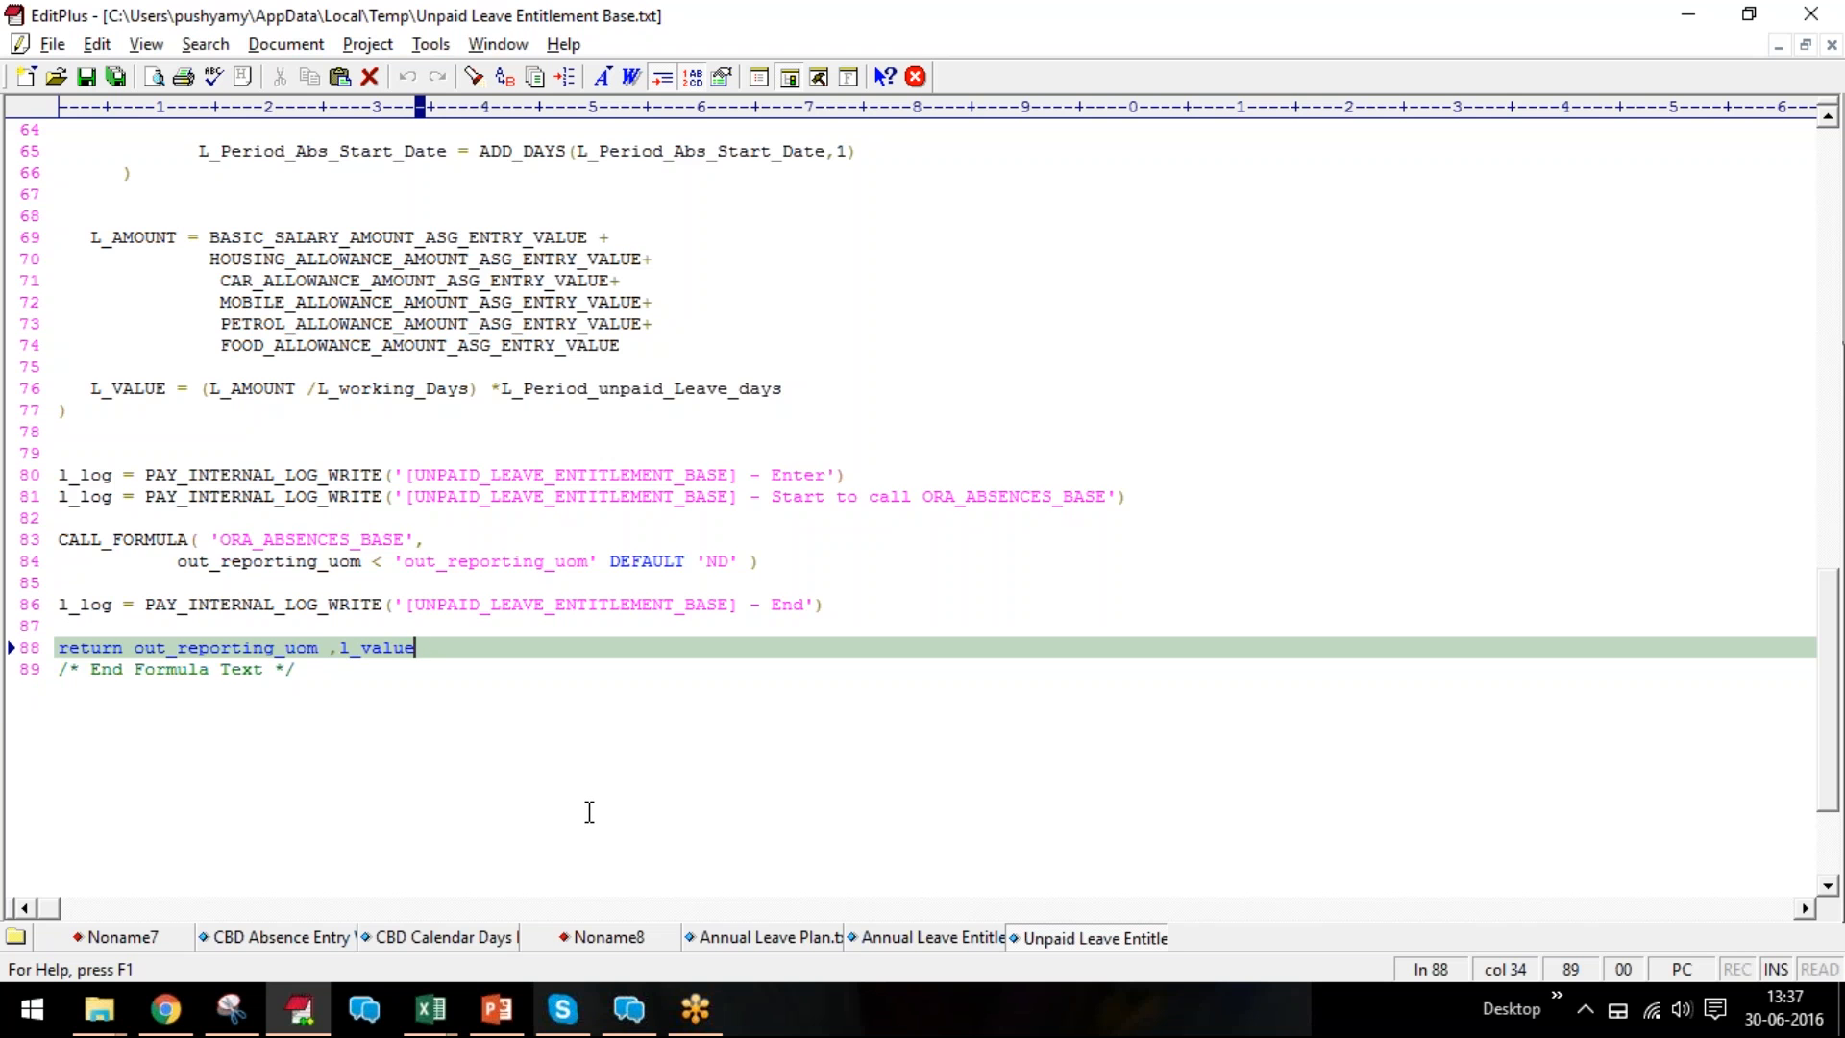
# Review the Unpaid Leave formula from the return statement back to its header, including the day-counting loops and the default declarations.
pyautogui.scroll(1, 590, 812)
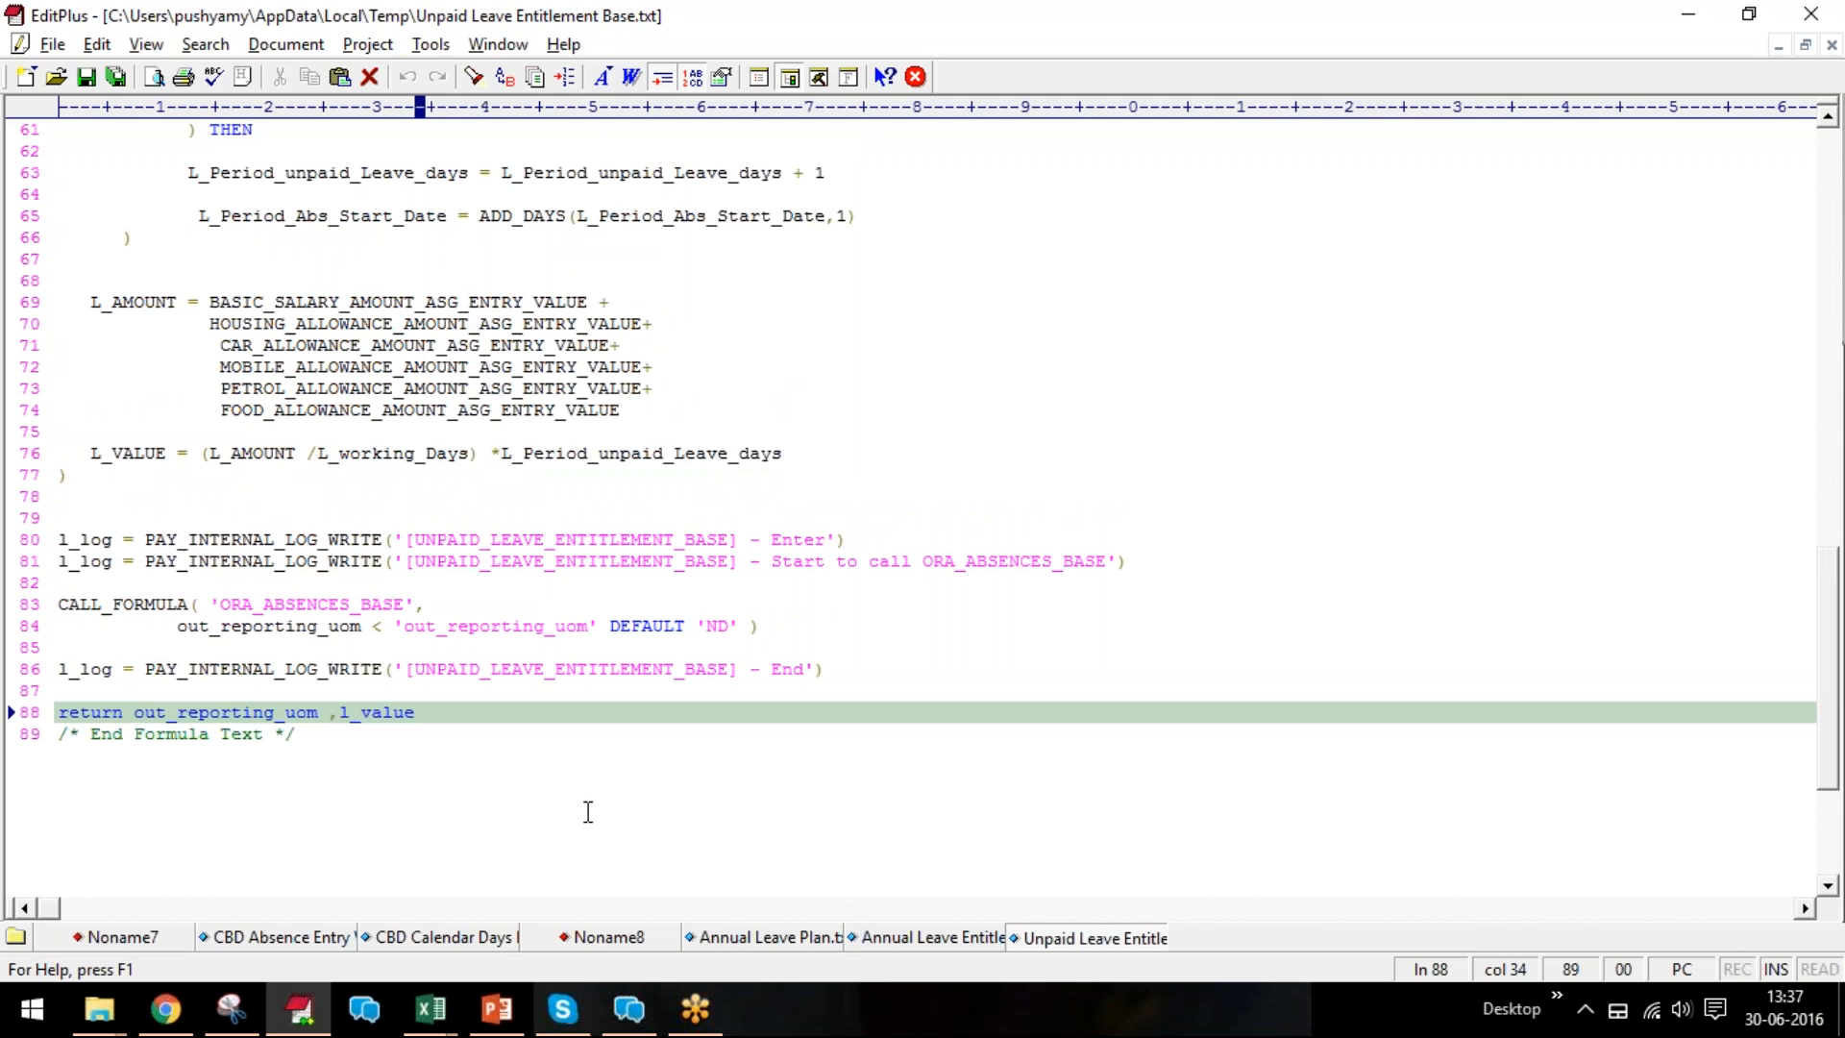
pyautogui.scroll(2, 582, 812)
pyautogui.scroll(4, 582, 812)
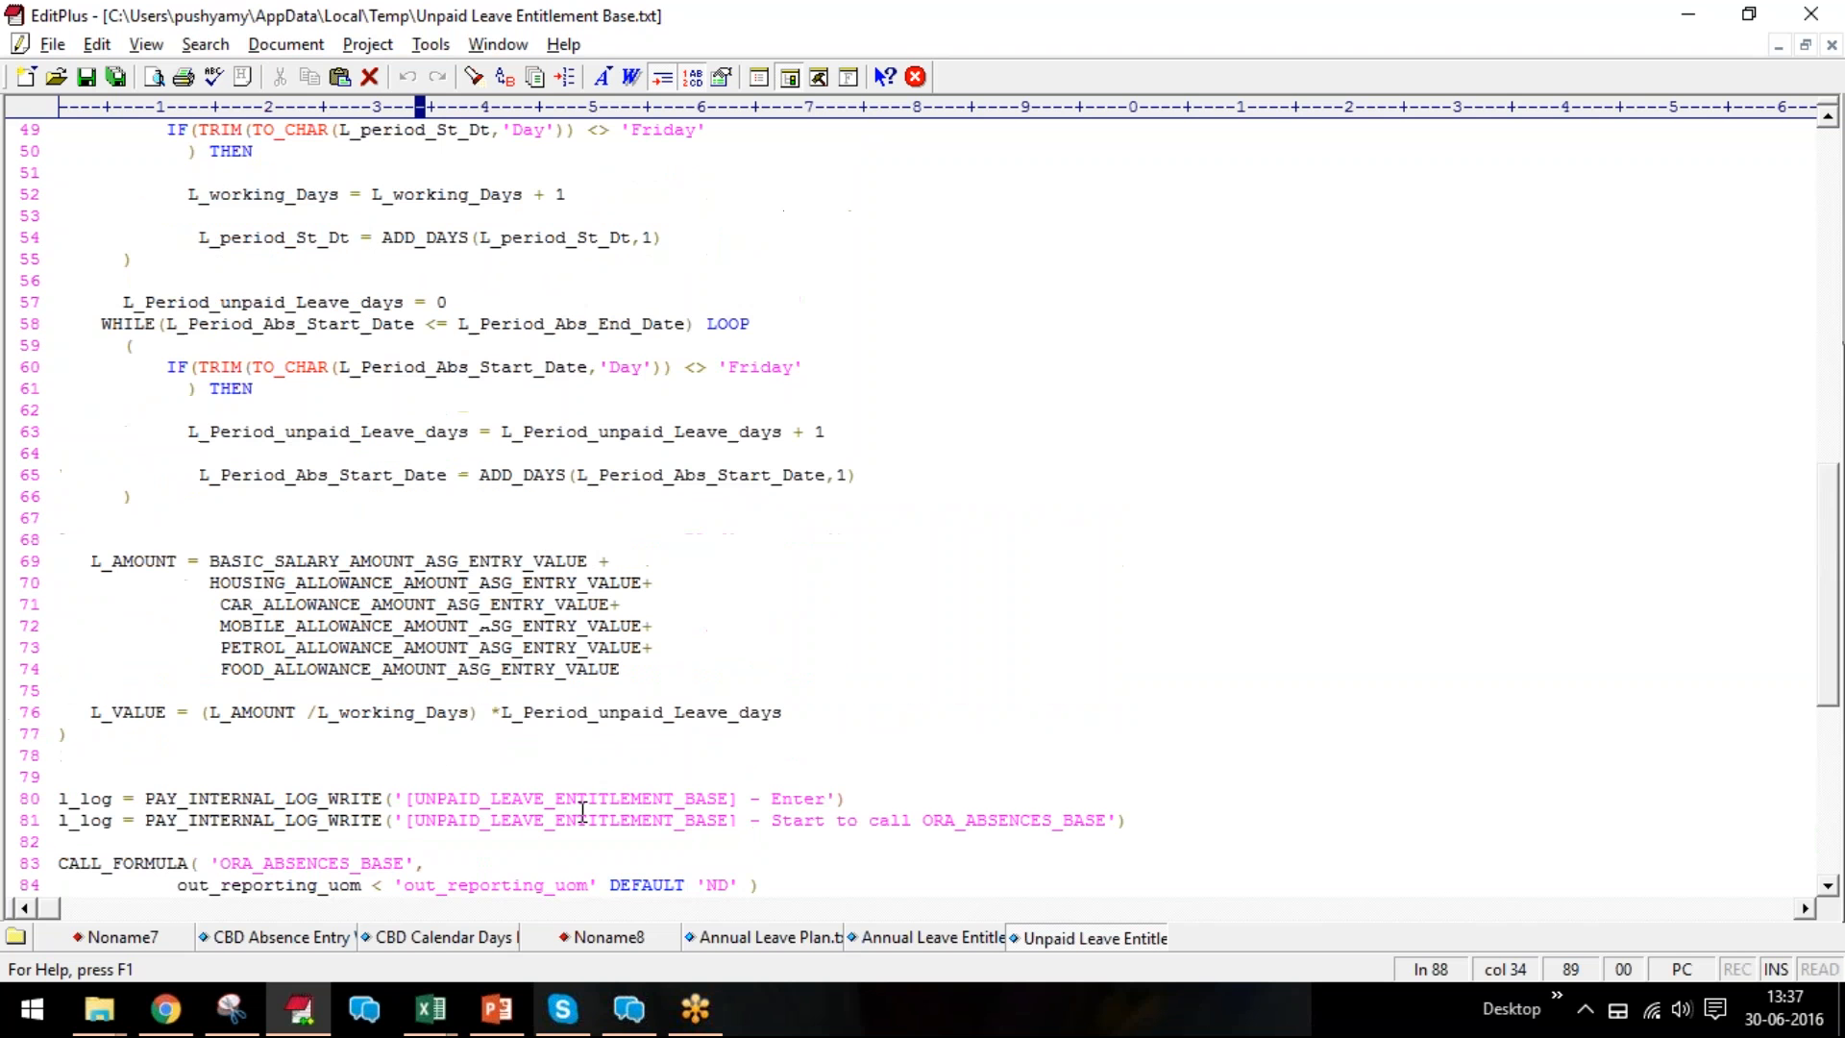
pyautogui.scroll(6, 581, 812)
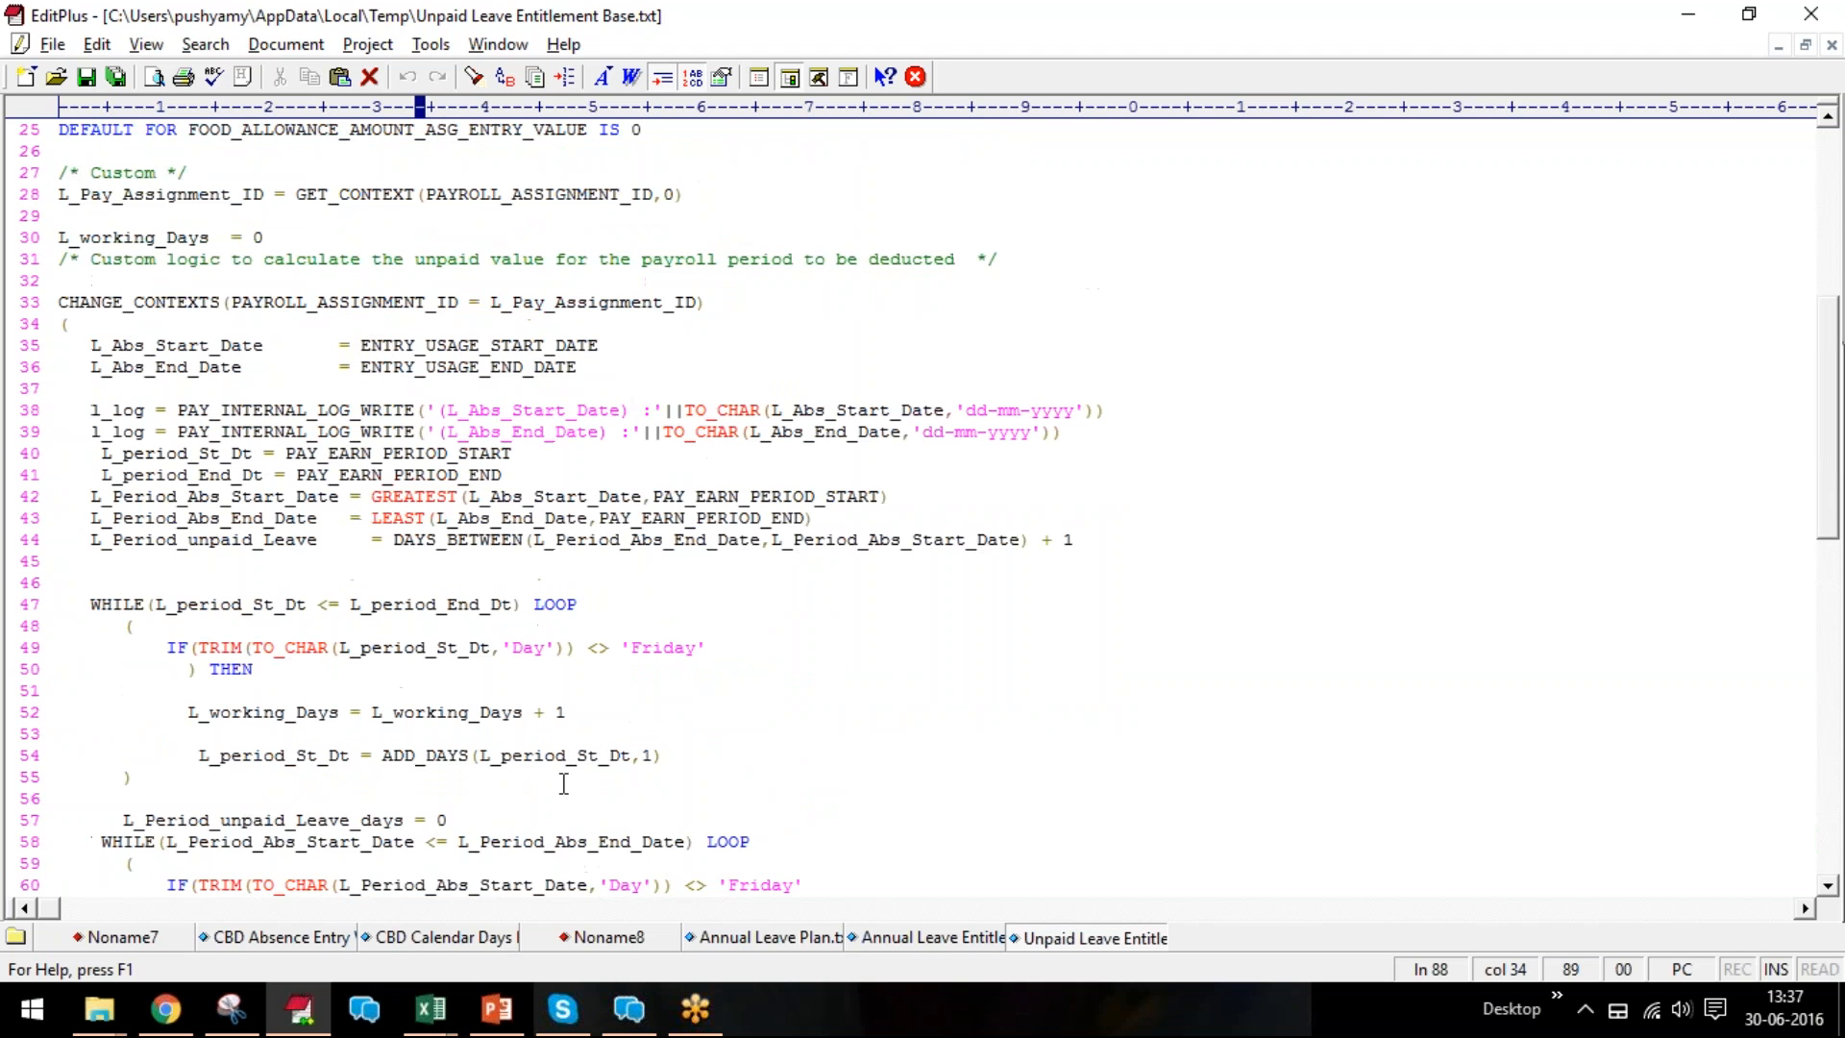
pyautogui.scroll(8, 564, 781)
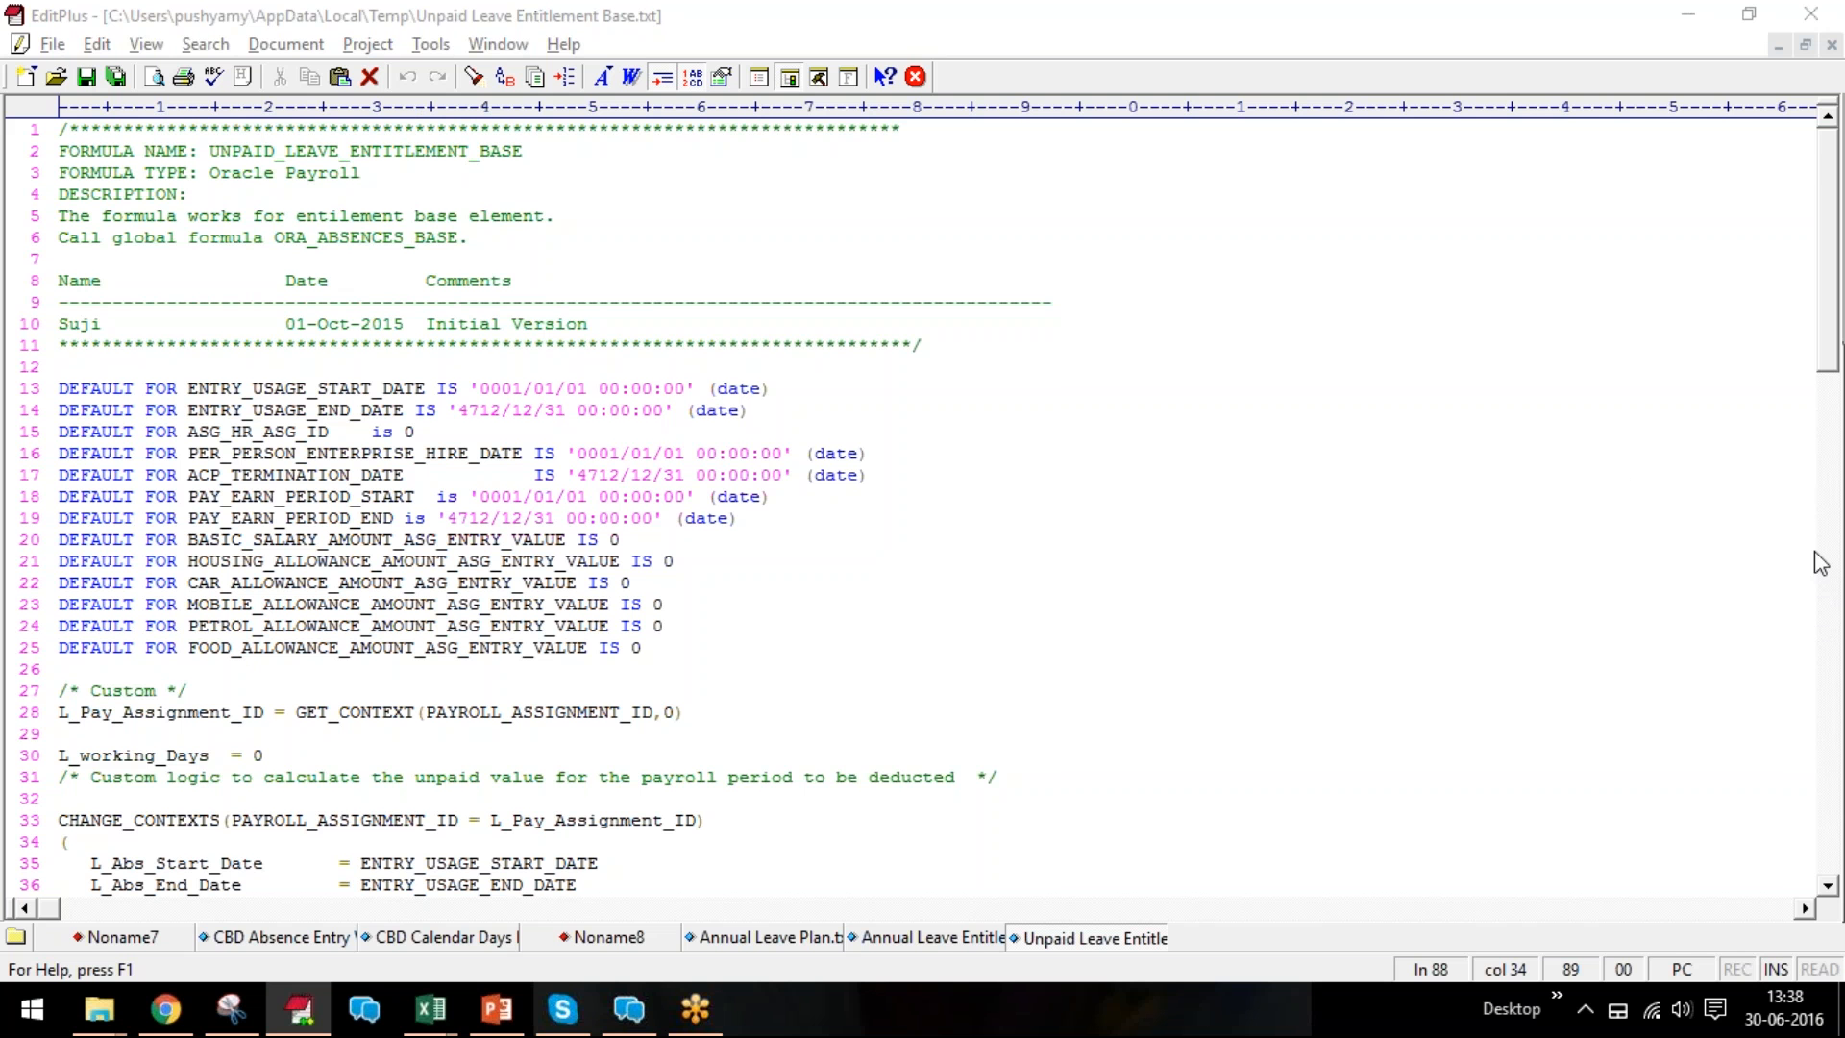
pyautogui.scroll(-2, 1071, 222)
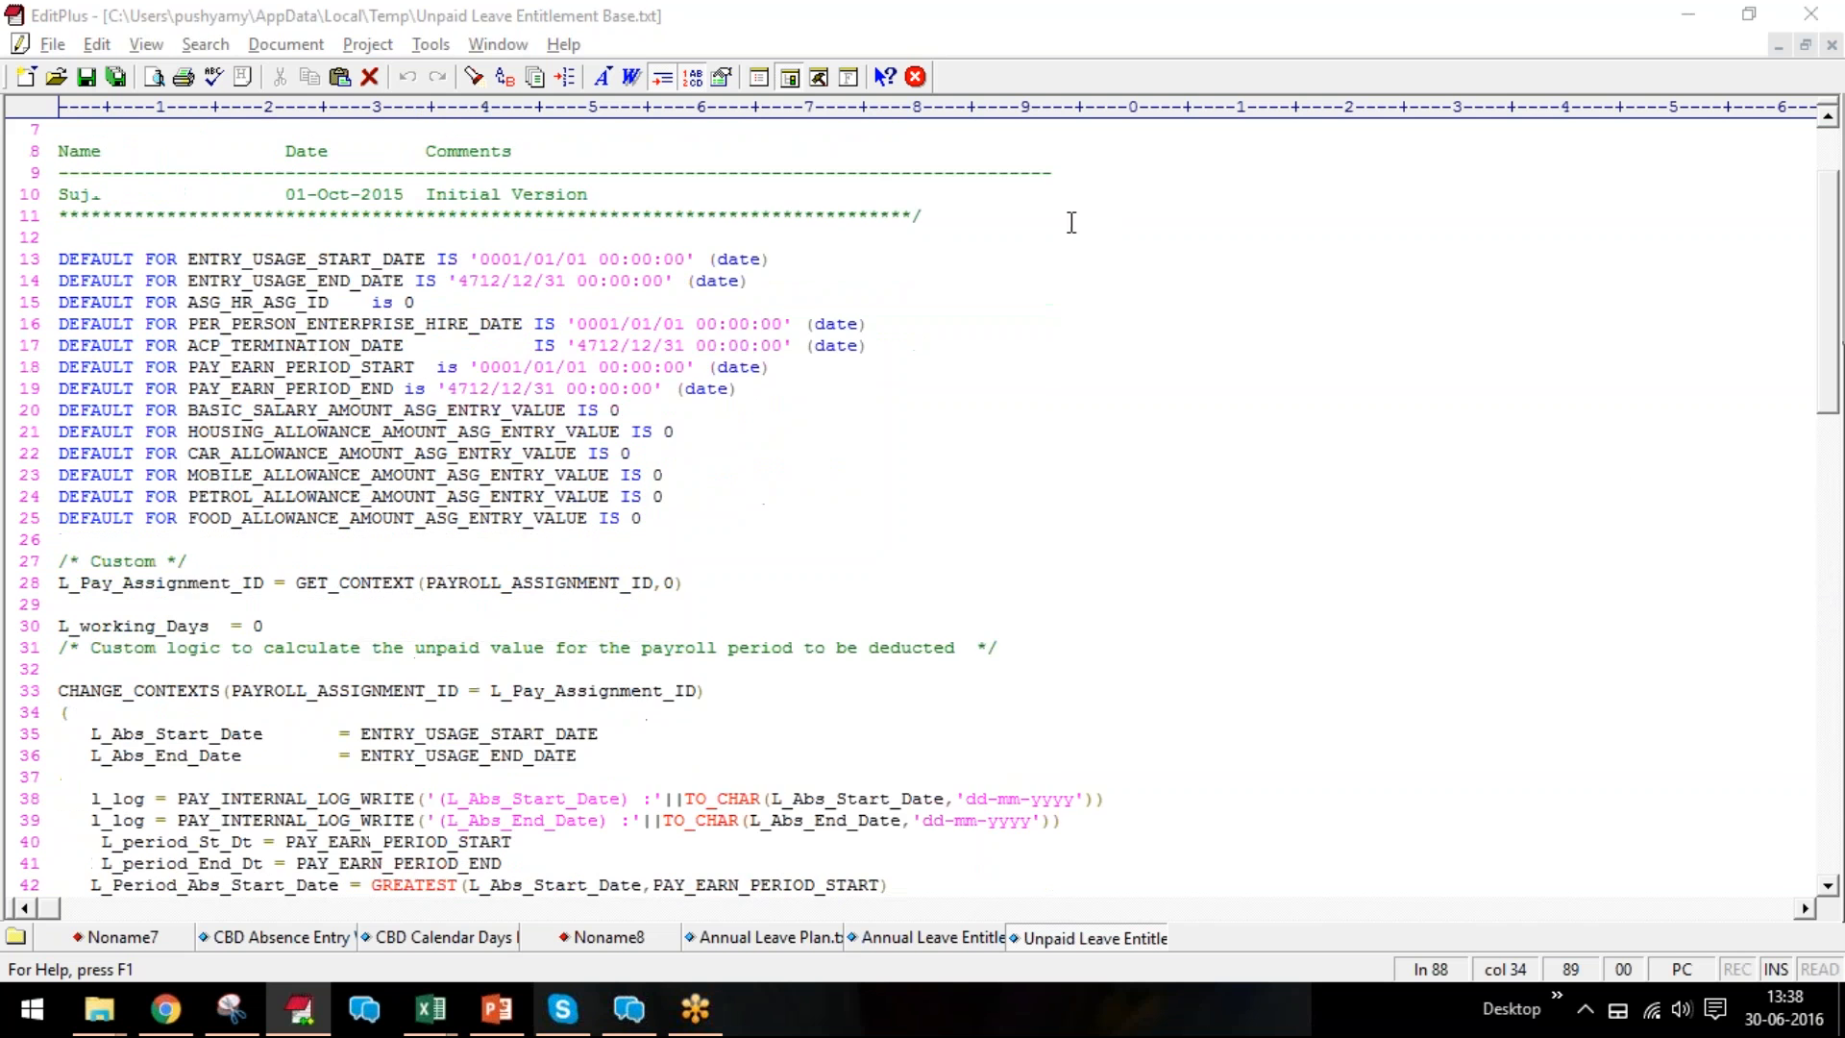
pyautogui.scroll(-1, 1071, 222)
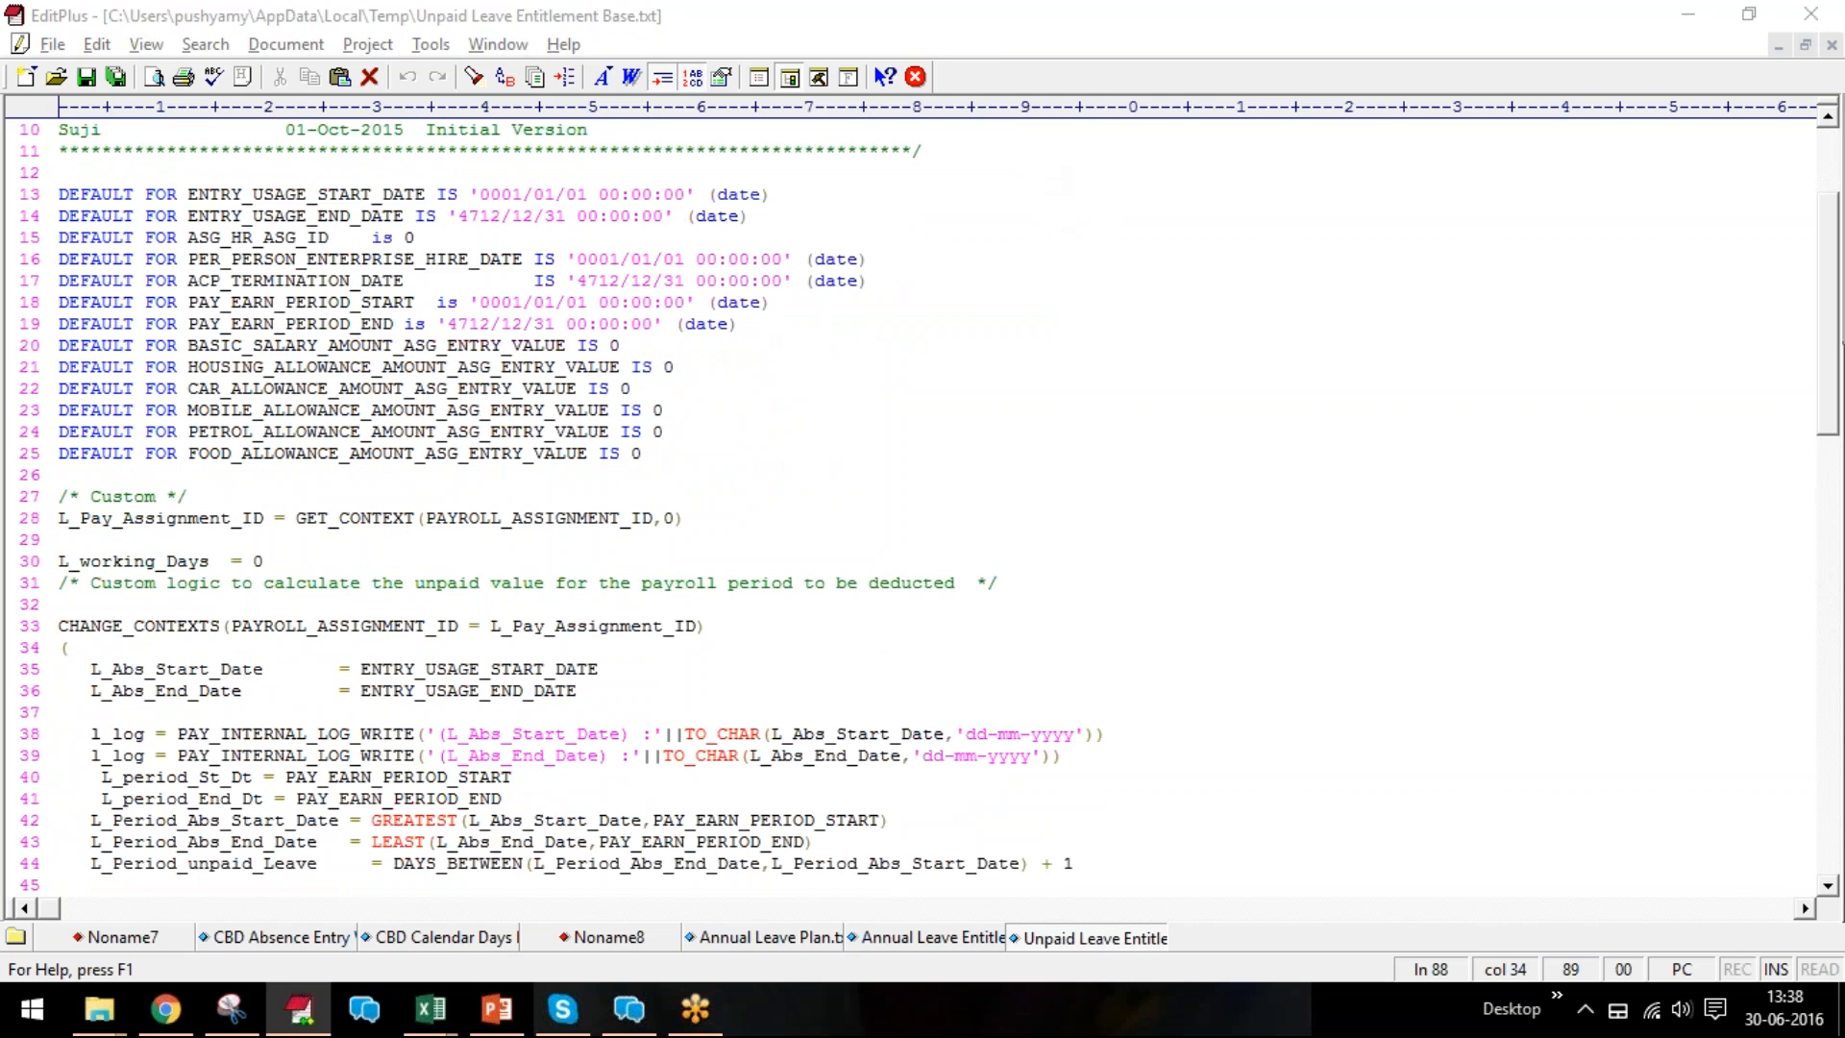